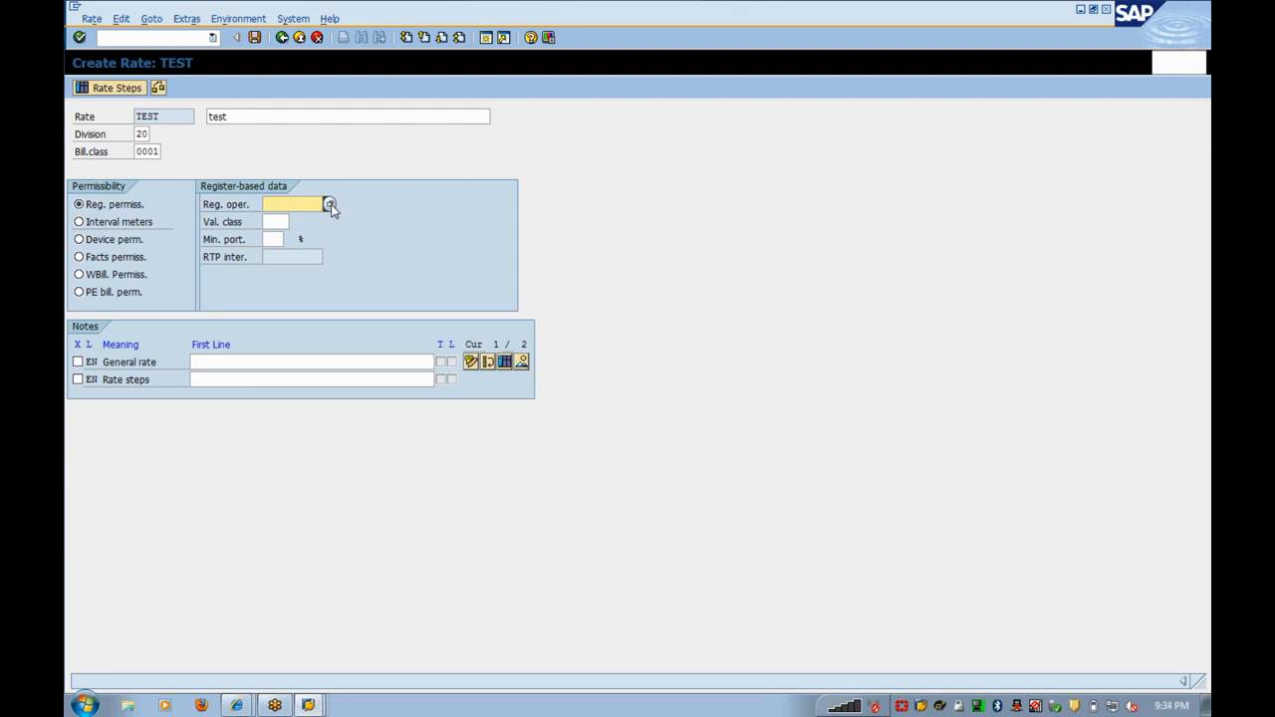
# - Exit creation of the TEST rate without saving it
pyautogui.rightClick(331, 208)
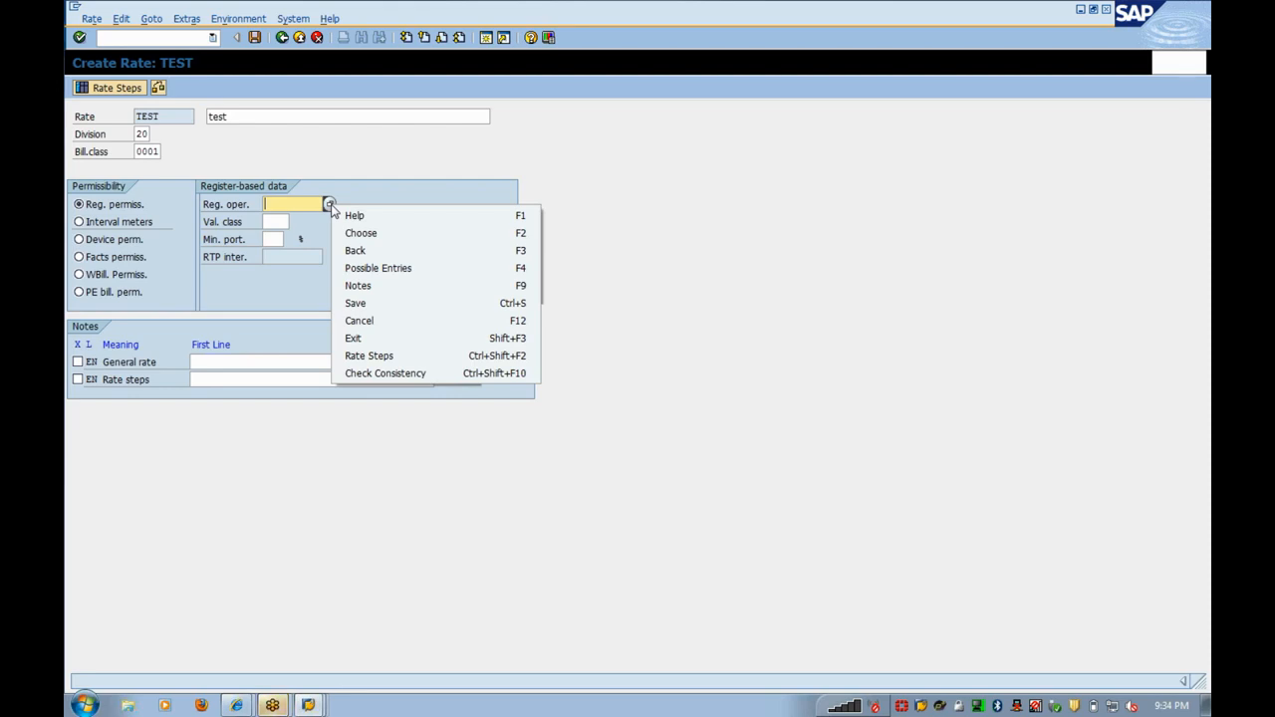
pyautogui.click(693, 404)
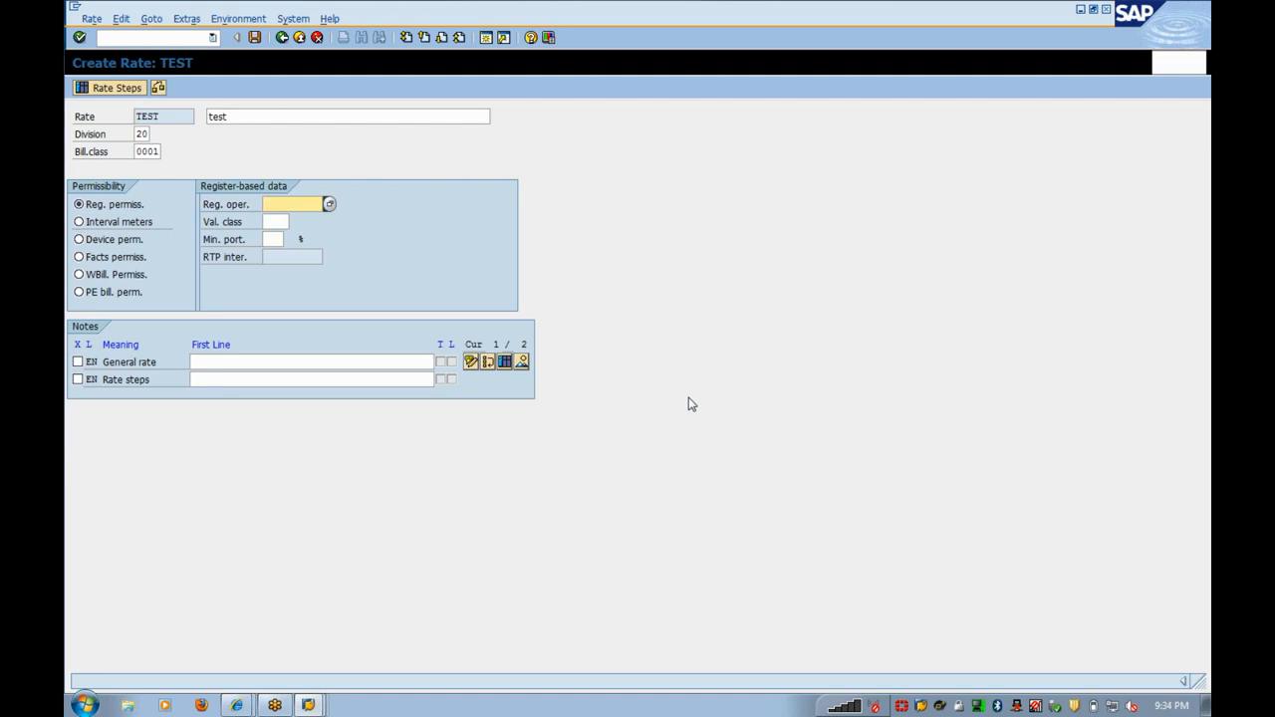
pyautogui.click(299, 39)
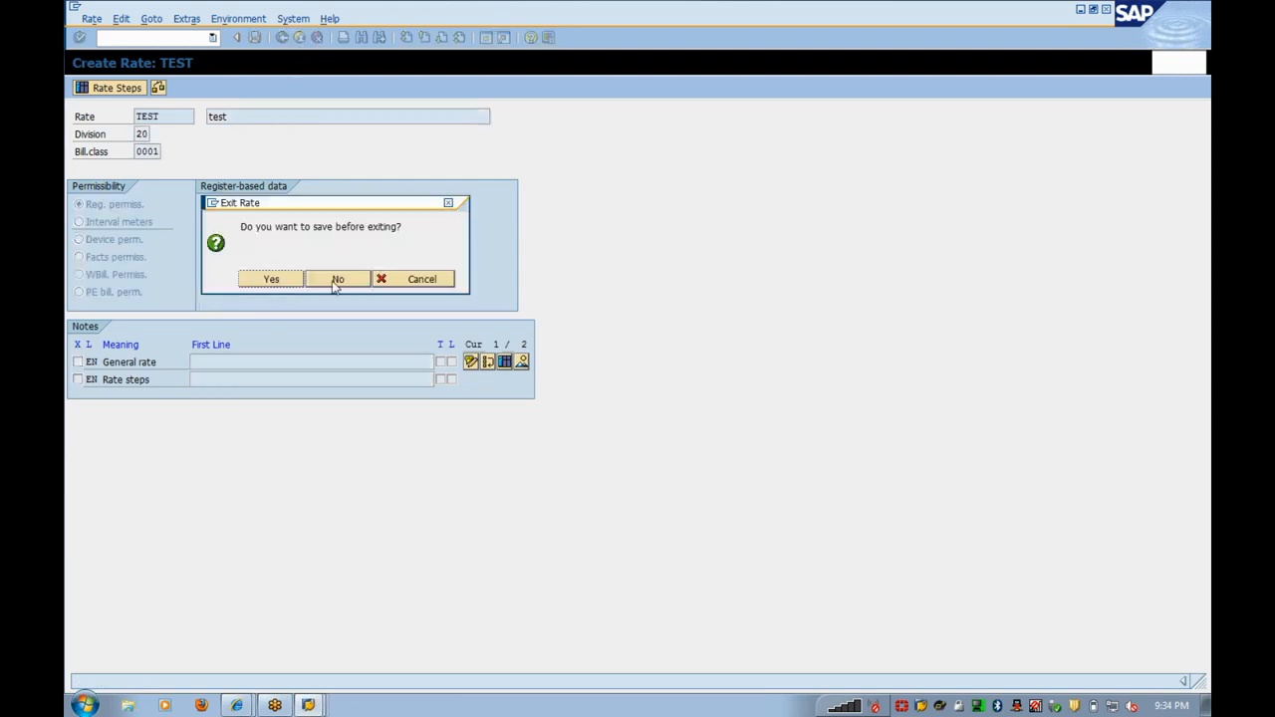
pyautogui.click(336, 282)
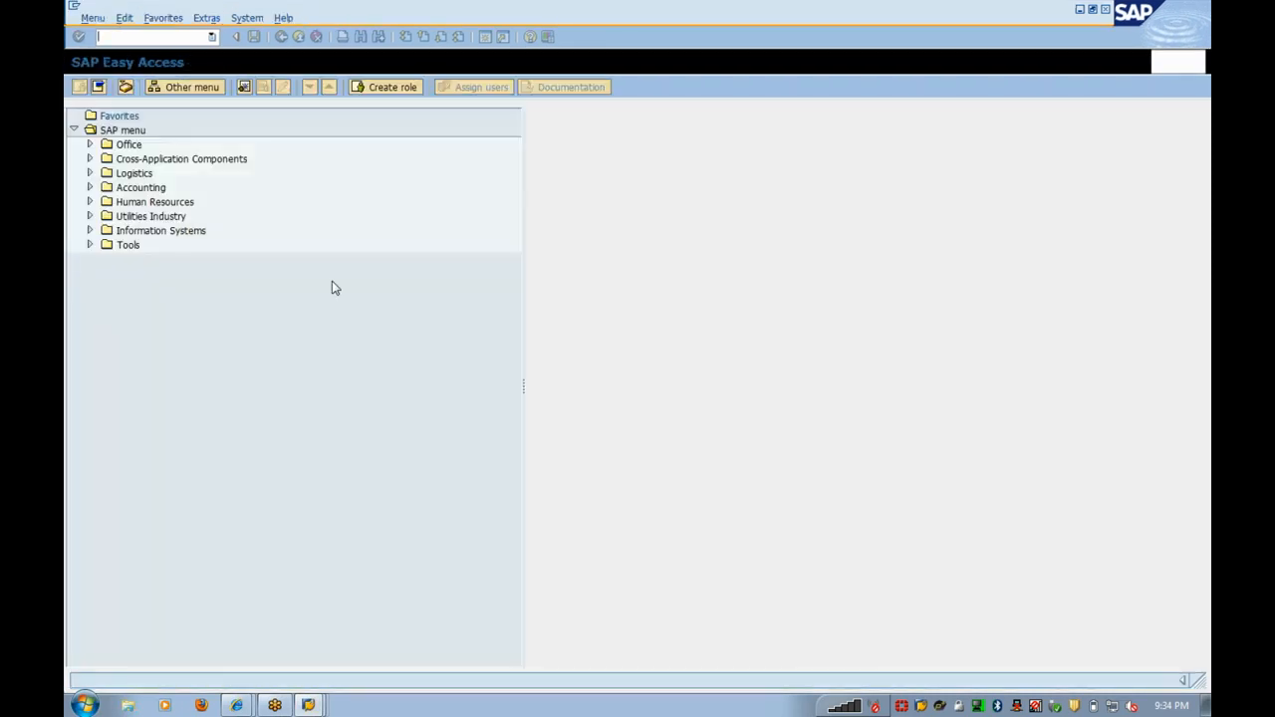
# - Switch to the session with the new company code and division entries and cancel out to the implementation guide structure
pyautogui.click(309, 706)
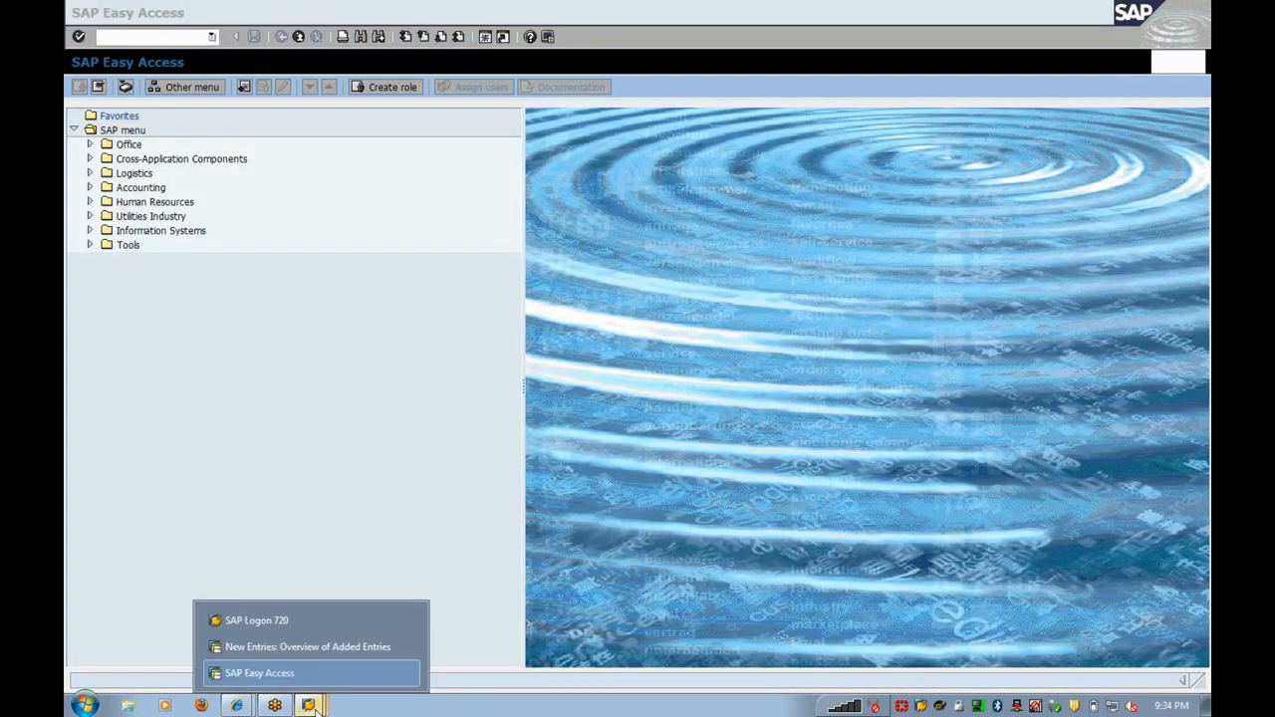
pyautogui.click(303, 648)
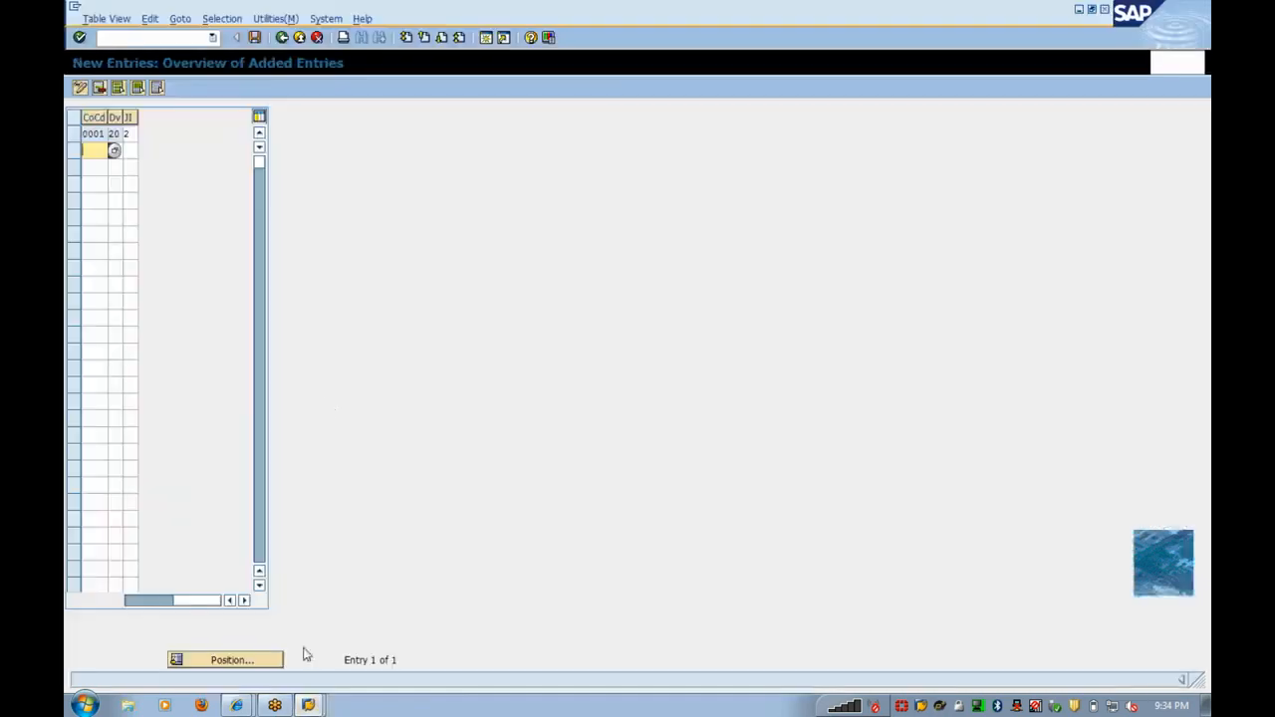
pyautogui.click(314, 38)
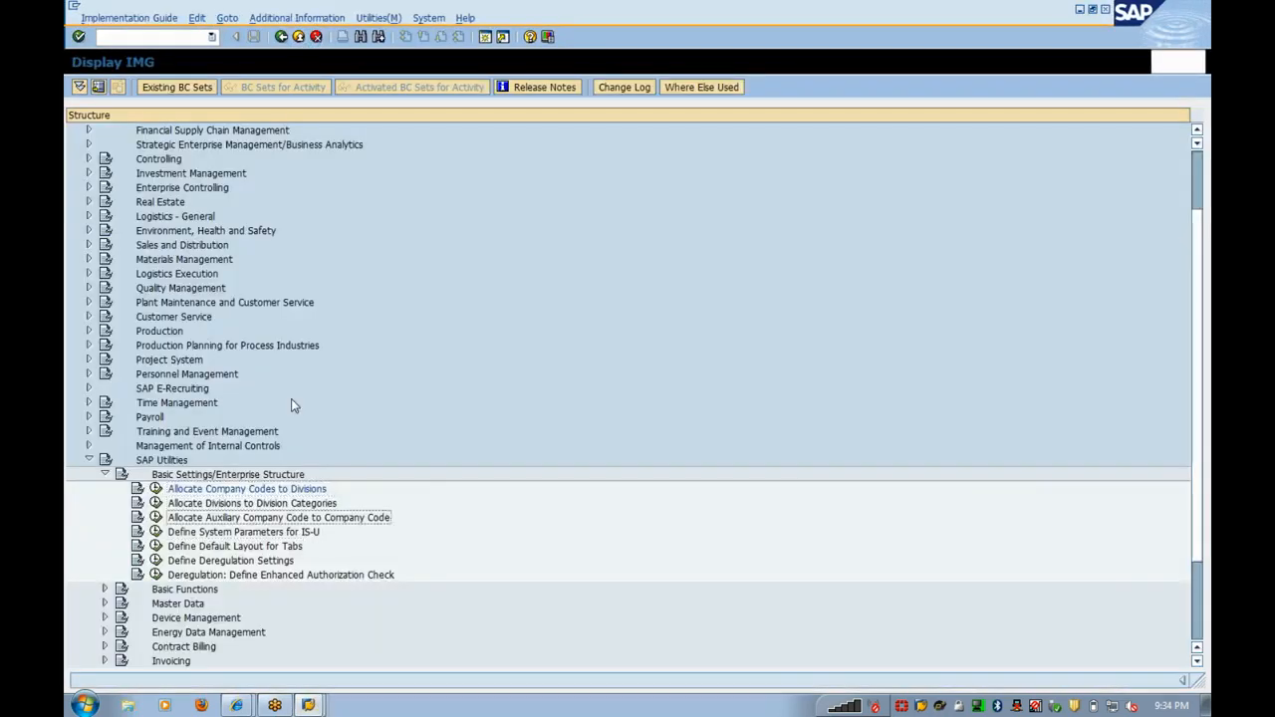
# - Collapse Basic Settings/Enterprise Structure and expand Contract Billing under SAP Utilities
pyautogui.press('Up')
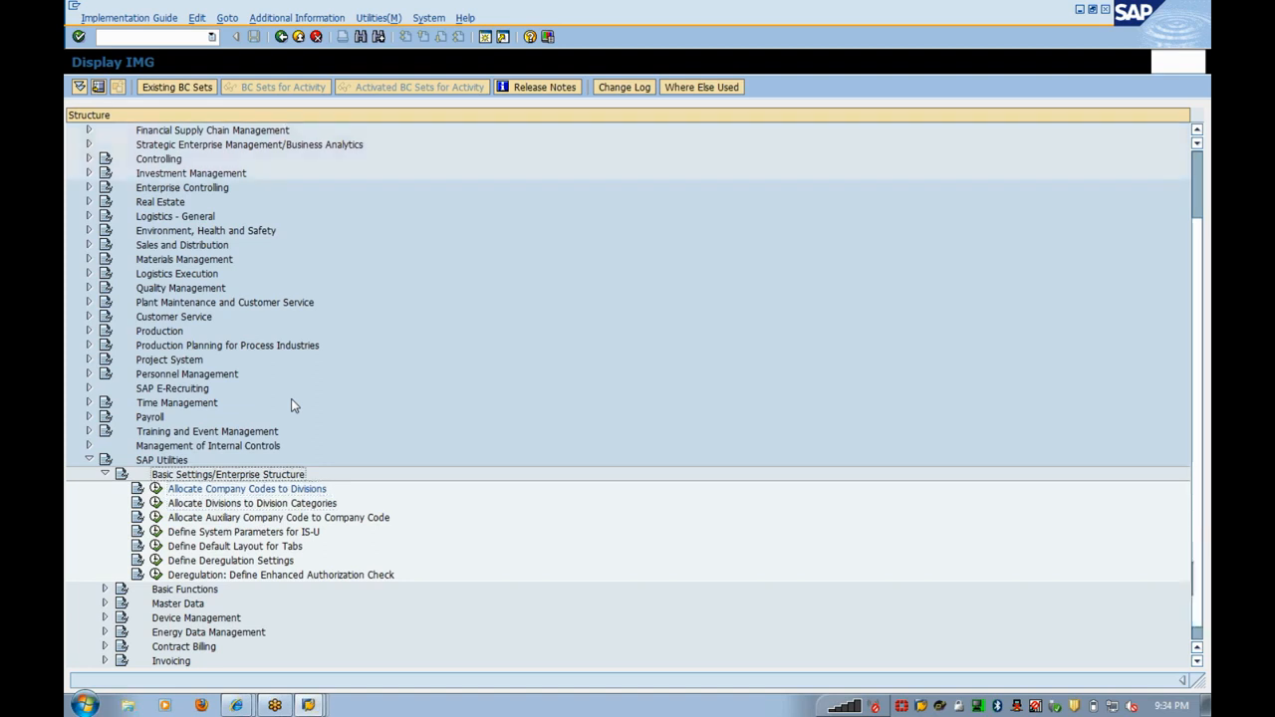
pyautogui.press('Left')
pyautogui.press('Down')
pyautogui.press('Down')
pyautogui.press('Down')
pyautogui.press('Down')
pyautogui.press('Down')
pyautogui.press('Right')
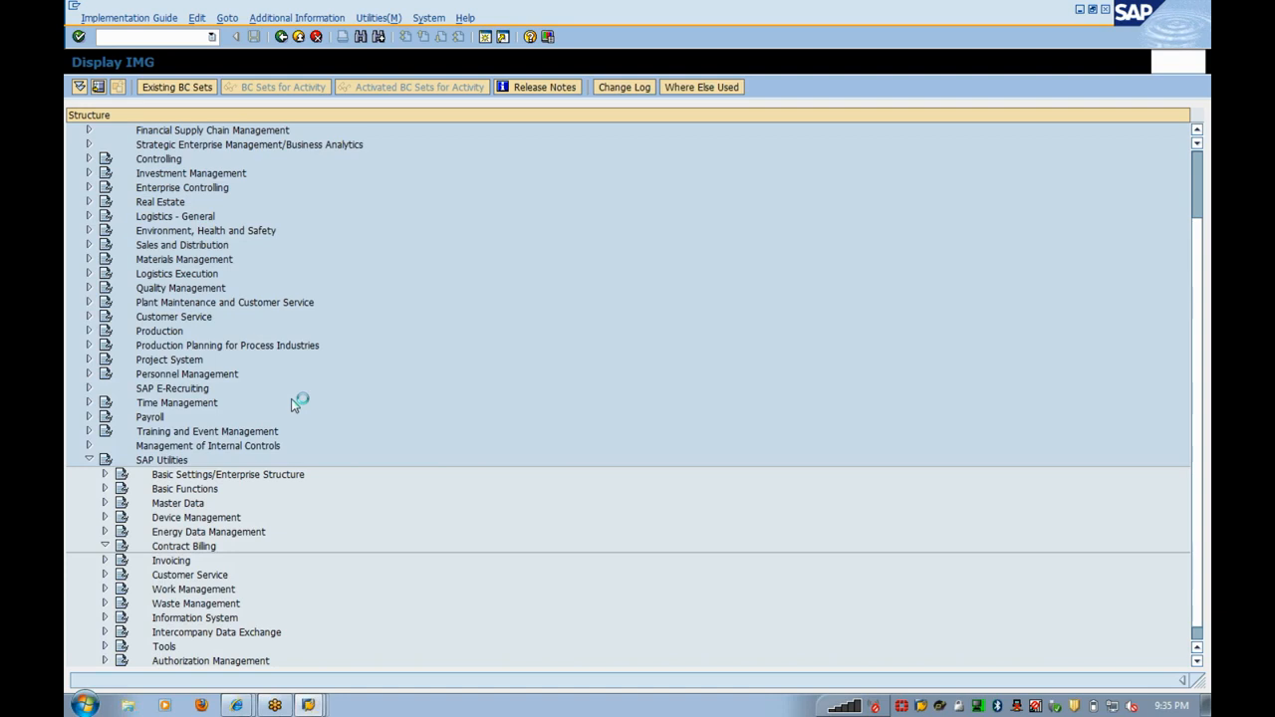
# - Expand Billing Master Data and its Rate Structure node under Contract Billing
pyautogui.press('Down')
pyautogui.press('Down')
pyautogui.press('Down')
pyautogui.press('Up')
pyautogui.press('Up')
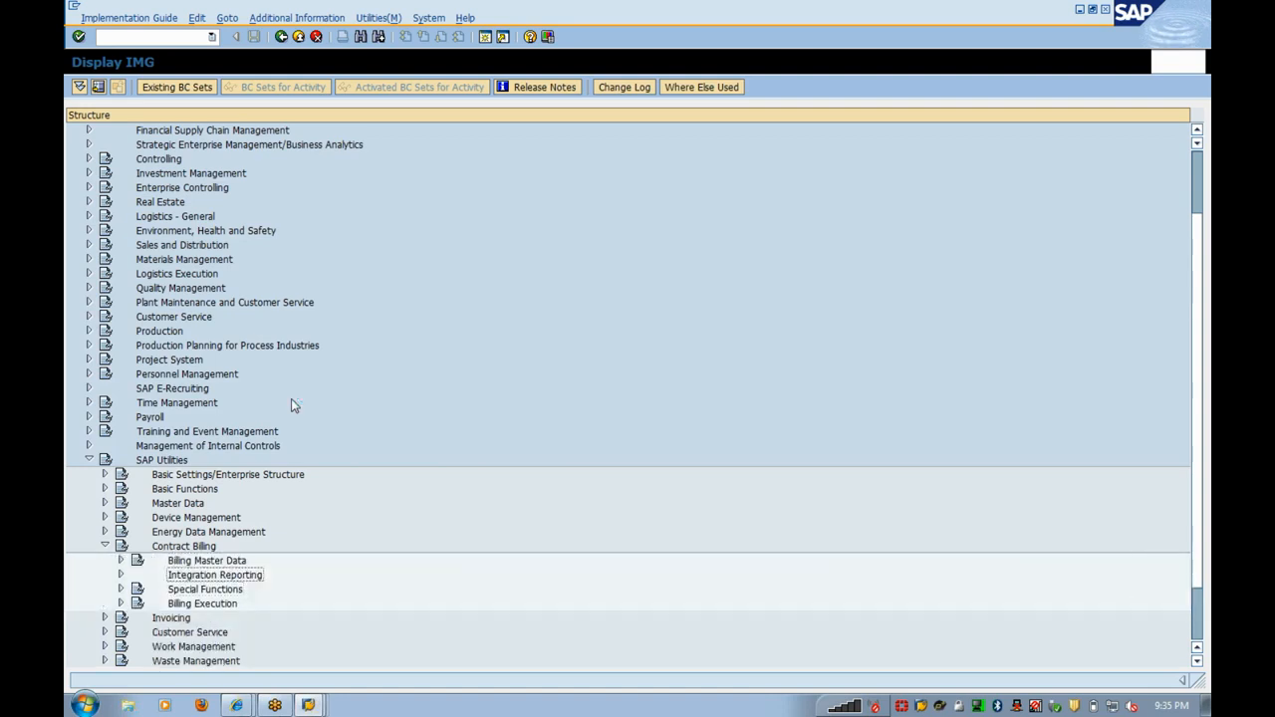
pyautogui.press('Right')
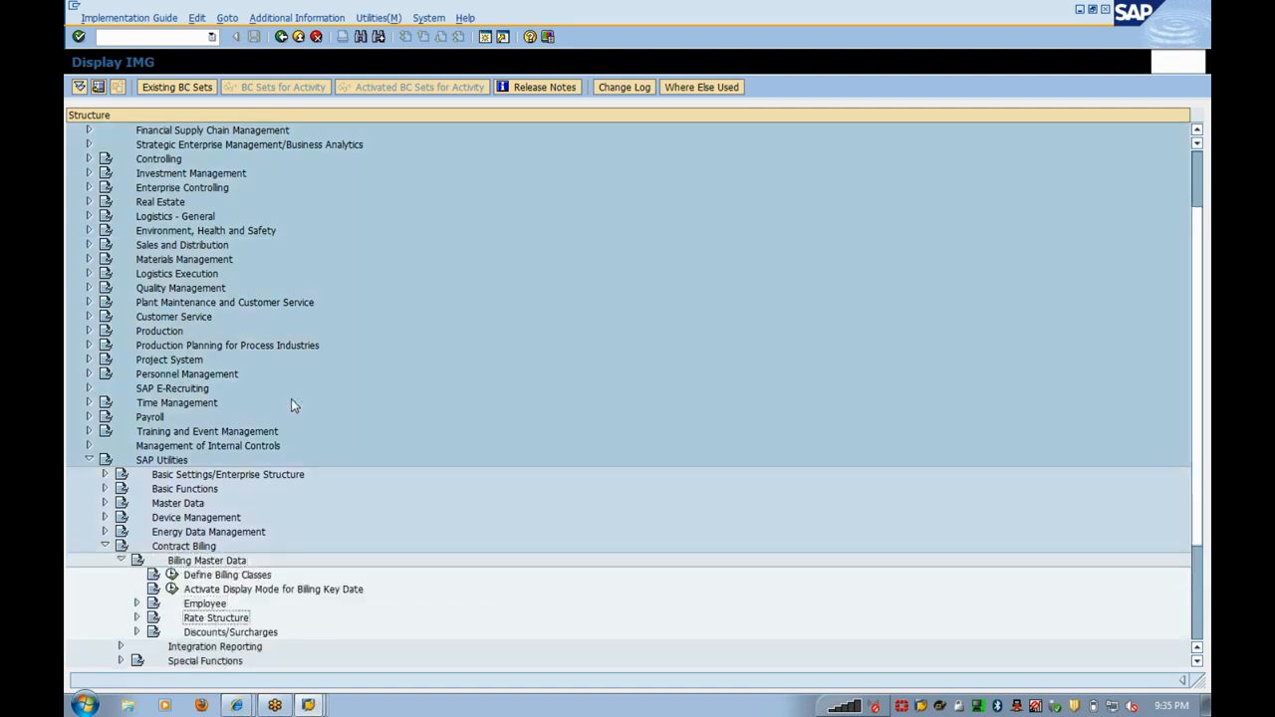
pyautogui.press('Down')
pyautogui.press('Down')
pyautogui.press('Down')
pyautogui.press('Down')
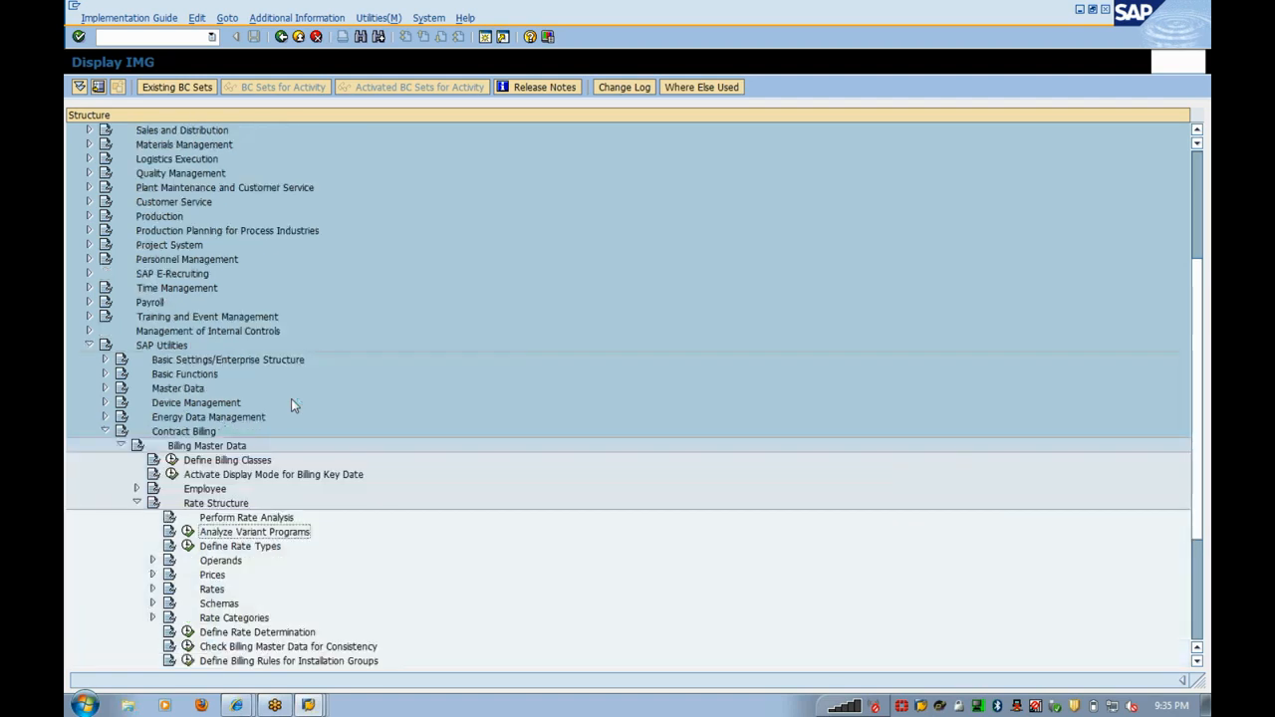
# - Expand Prices under Rate Structure and start the Create prices activity of Define prices
pyautogui.press('Right')
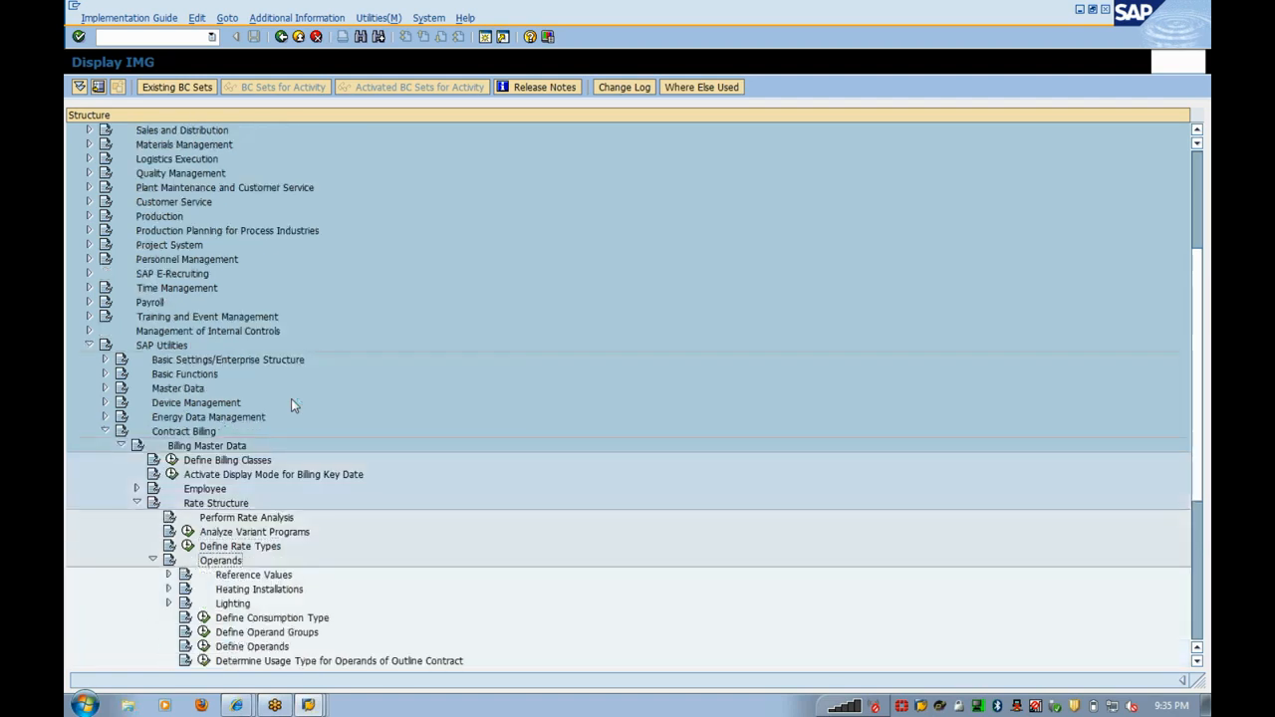
pyautogui.press('Left')
pyautogui.press('Down')
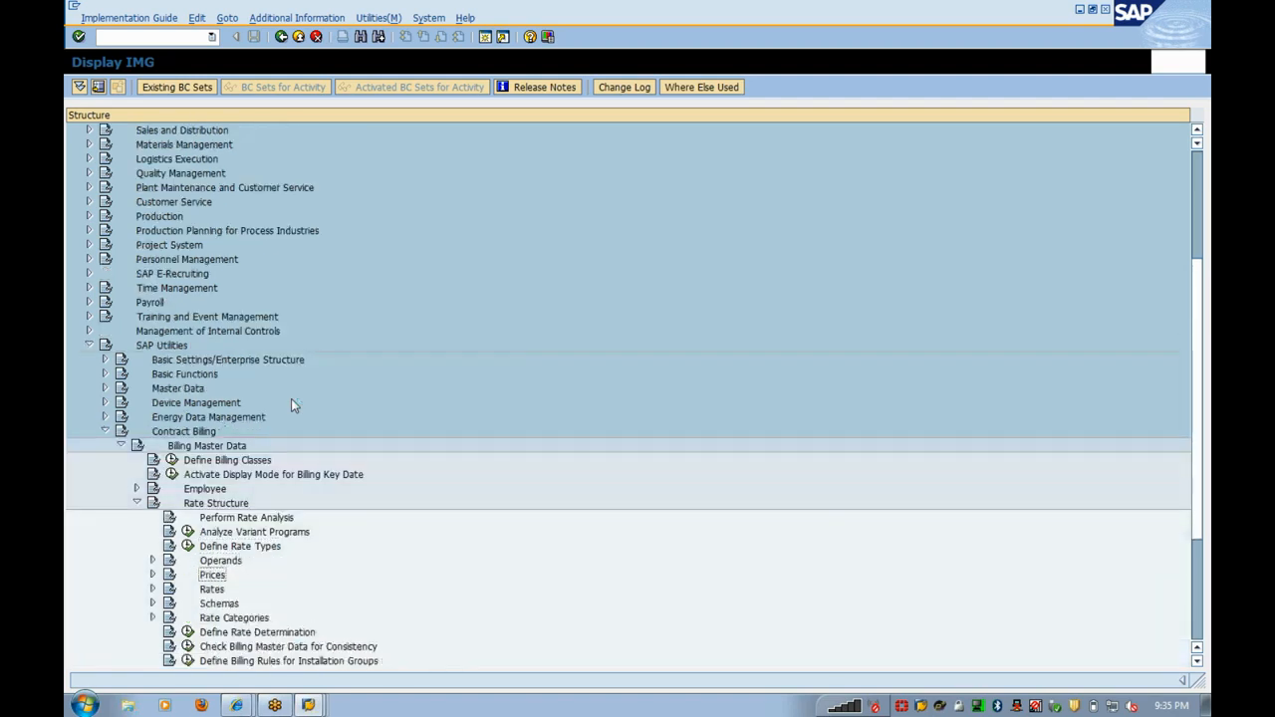
pyautogui.press('Right')
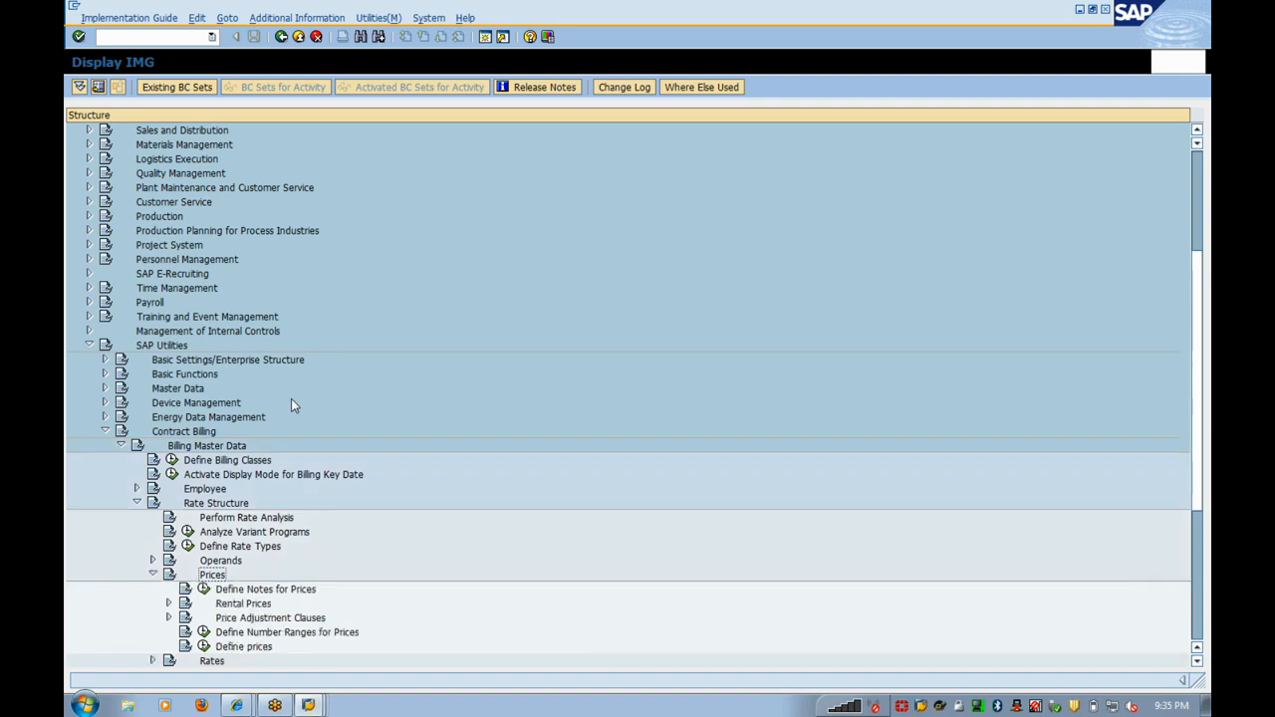
pyautogui.press('Down')
pyautogui.press('Down')
pyautogui.press('Down')
pyautogui.press('Down')
pyautogui.press('Down')
pyautogui.press('Return')
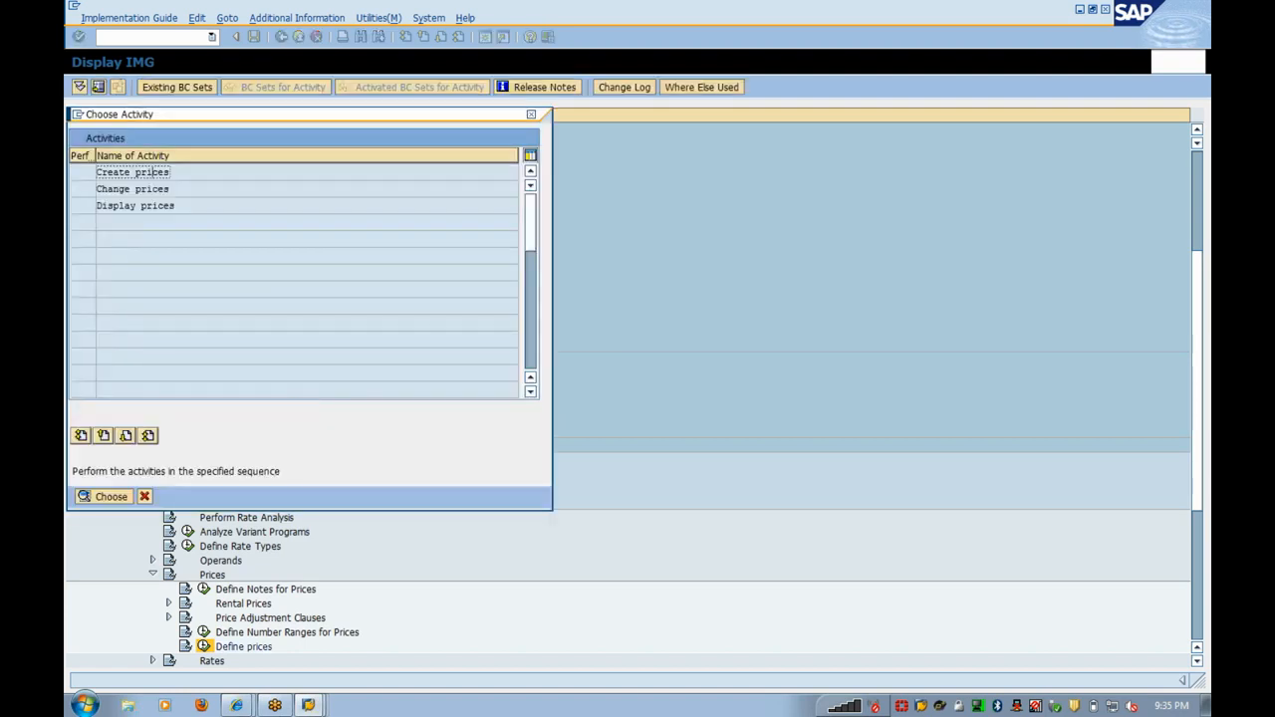
pyautogui.doubleClick(155, 174)
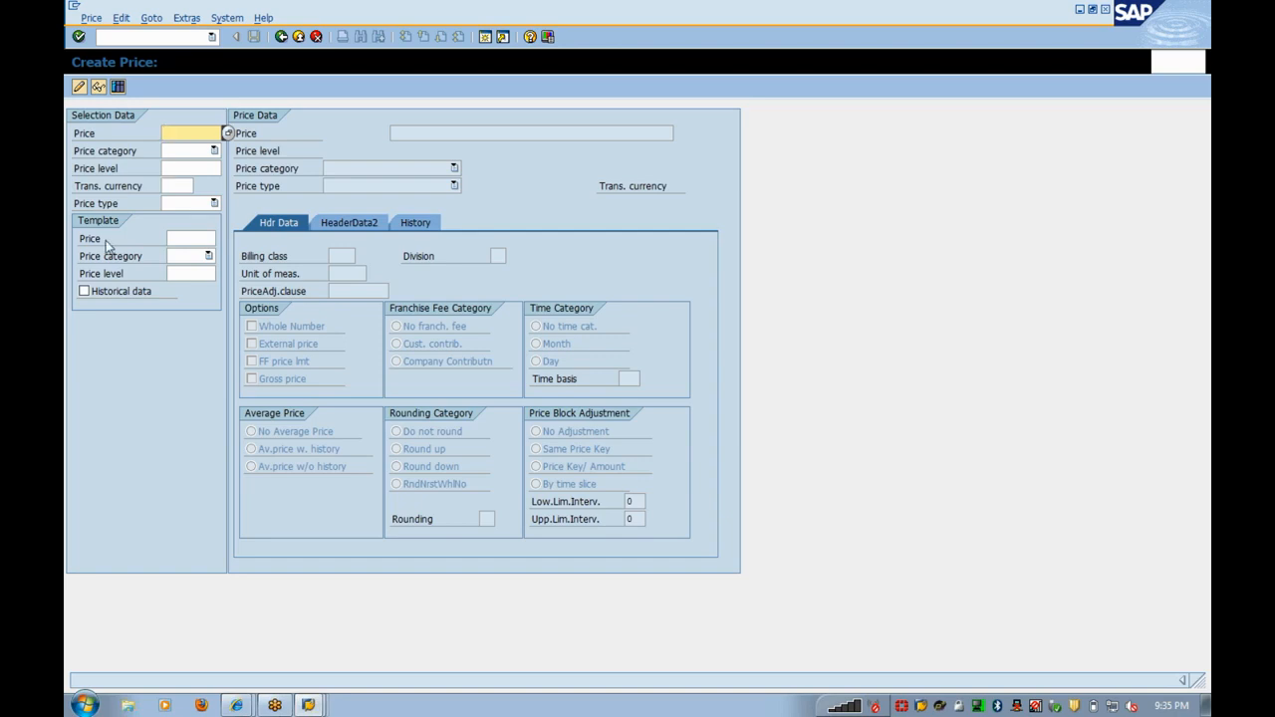
# - Open a blank Notepad document and write the calculation "200 * 20 = 4000"
pyautogui.click(86, 706)
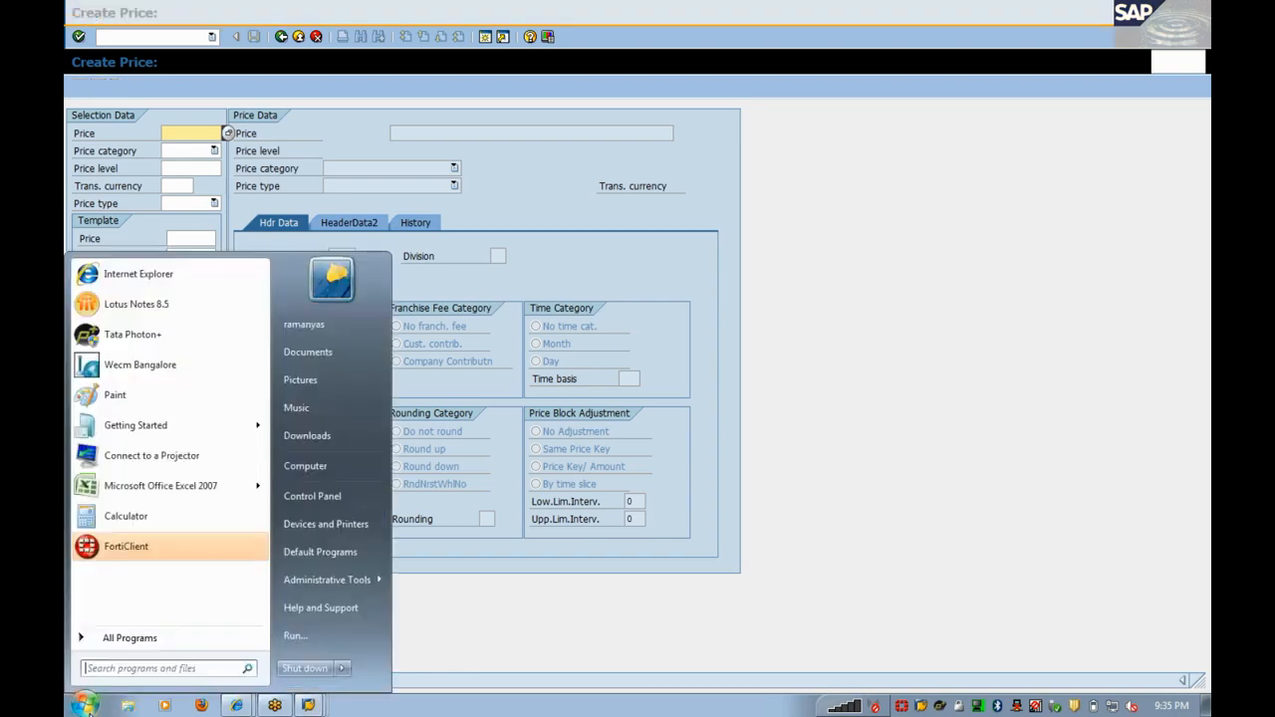
pyautogui.click(329, 635)
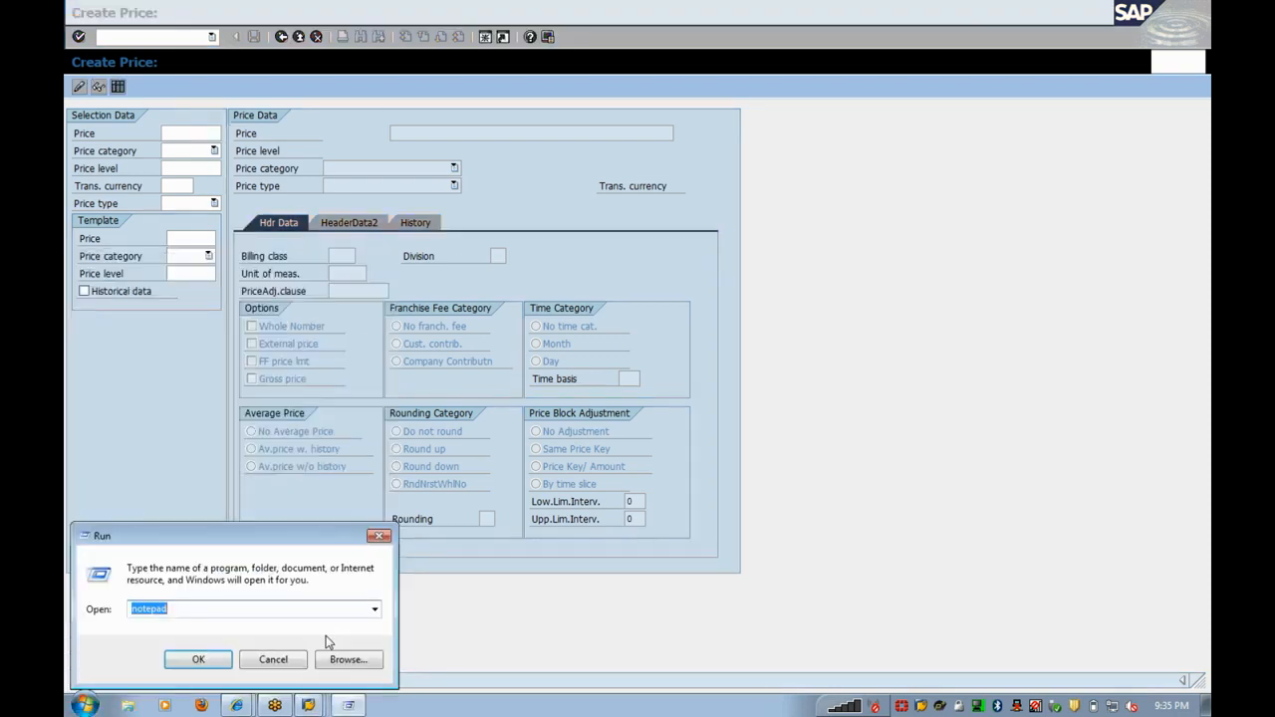
pyautogui.press('Return')
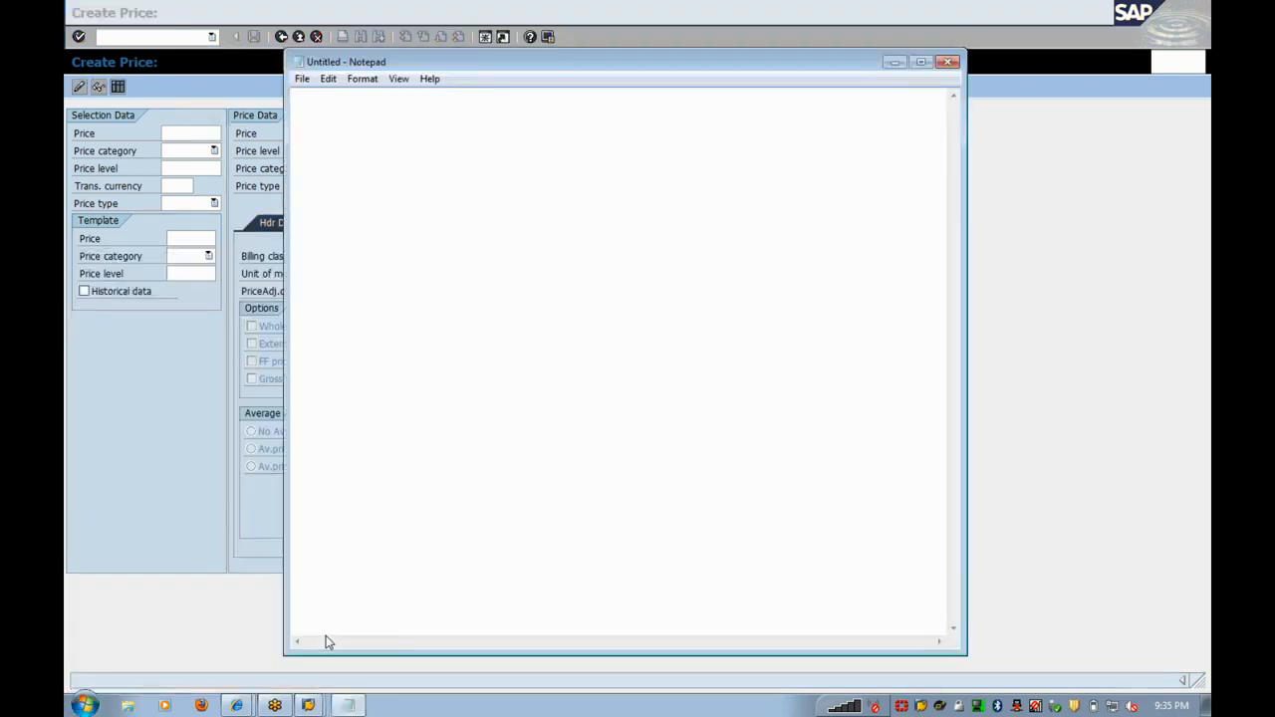
pyautogui.write('200')
pyautogui.write(' * 20')
pyautogui.write(' =')
pyautogui.write(' 4')
pyautogui.write('000')
# - Label the calculation's figures so the line reads "consumption 200 * price 20 = total 4000"
pyautogui.write('consup')
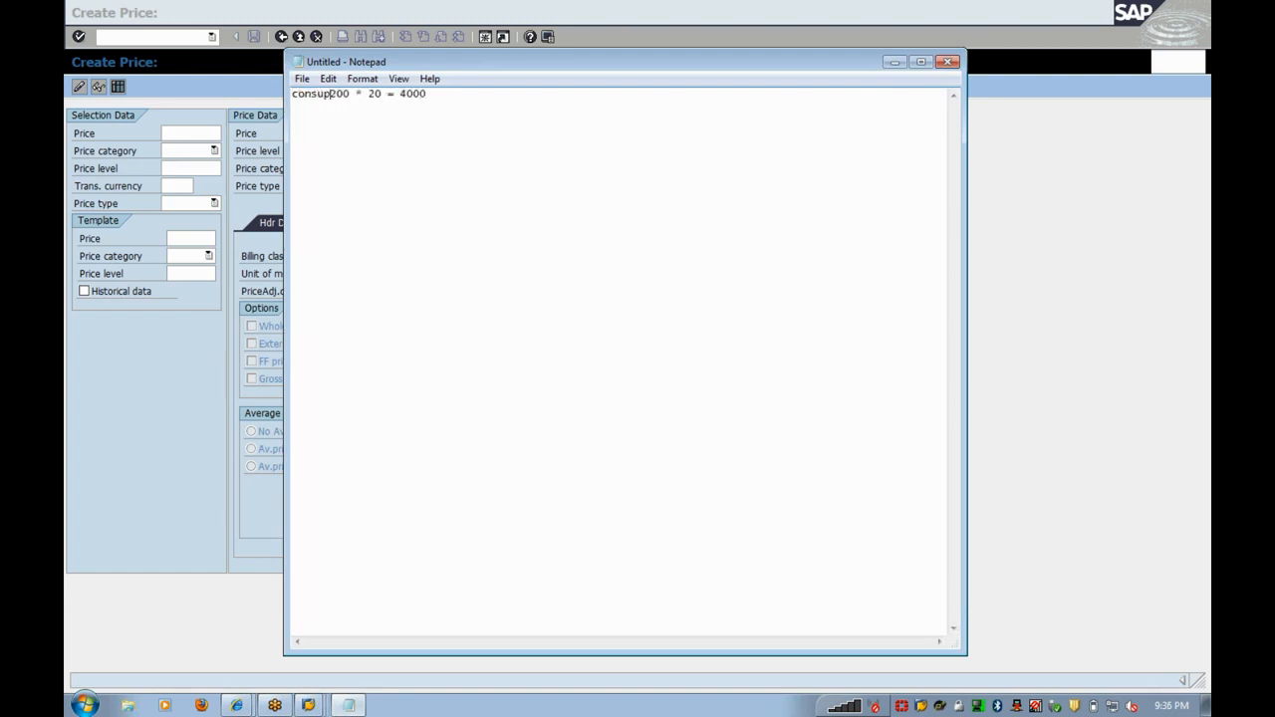
pyautogui.press('BackSpace')
pyautogui.write('mption 200 * price 20 = ')
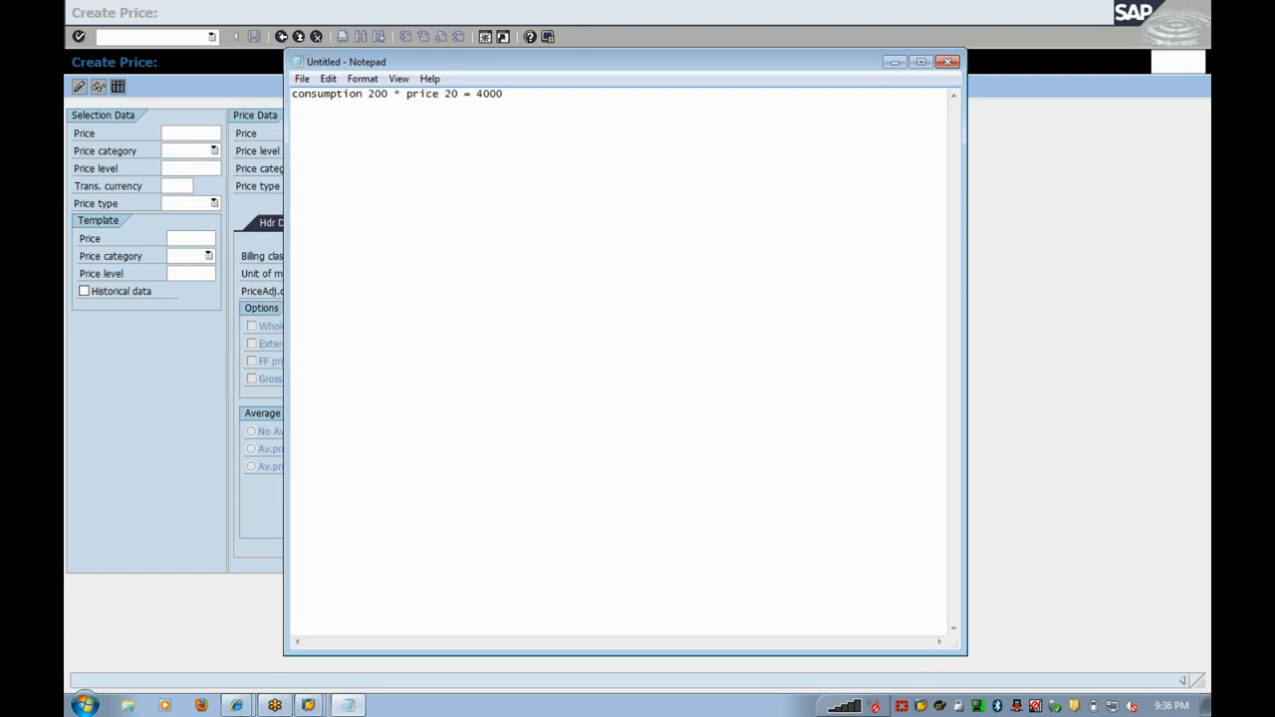
pyautogui.write('total')
# - Examine the calculation in the note, highlighting the whole line, the consumption term and the price term
pyautogui.moveTo(297, 94); pyautogui.dragTo(542, 93)
pyautogui.click(524, 94)
pyautogui.moveTo(542, 94); pyautogui.dragTo(291, 94)
pyautogui.click(439, 93)
pyautogui.moveTo(387, 94); pyautogui.dragTo(292, 96)
pyautogui.click(446, 94)
pyautogui.moveTo(406, 94); pyautogui.dragTo(458, 93)
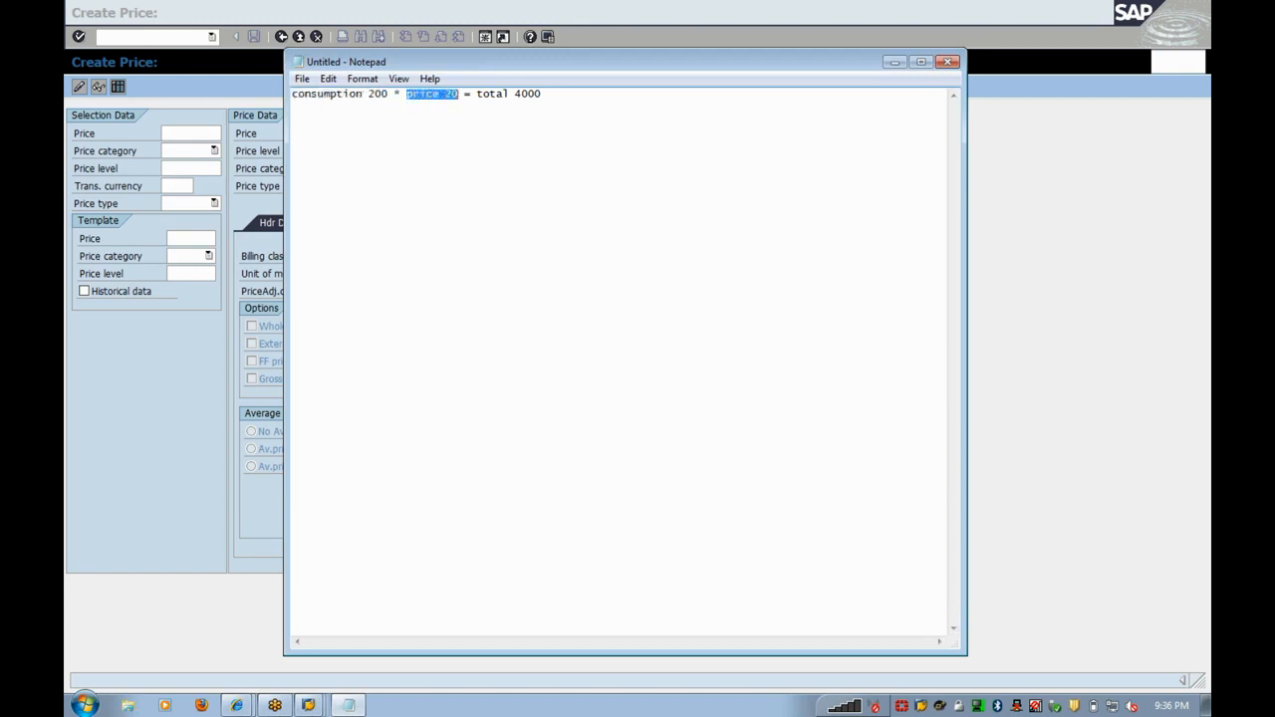
pyautogui.click(444, 94)
pyautogui.hotkey('shift', 'Left')
pyautogui.hotkey('shift', 'Left')
pyautogui.hotkey('shift', 'Left')
pyautogui.hotkey('shift', 'Left')
pyautogui.hotkey('shift', 'Left')
pyautogui.hotkey('shift', 'Left')
pyautogui.hotkey('shift', 'Left')
pyautogui.hotkey('shift', 'Left')
pyautogui.hotkey('shift', 'Left')
pyautogui.click(522, 94)
pyautogui.moveTo(407, 93); pyautogui.dragTo(458, 93)
# - Switch back to SAP, enter cons_01 as the new price and set its price category to Quantity-based price
pyautogui.hotkey('alt', 'Tab')
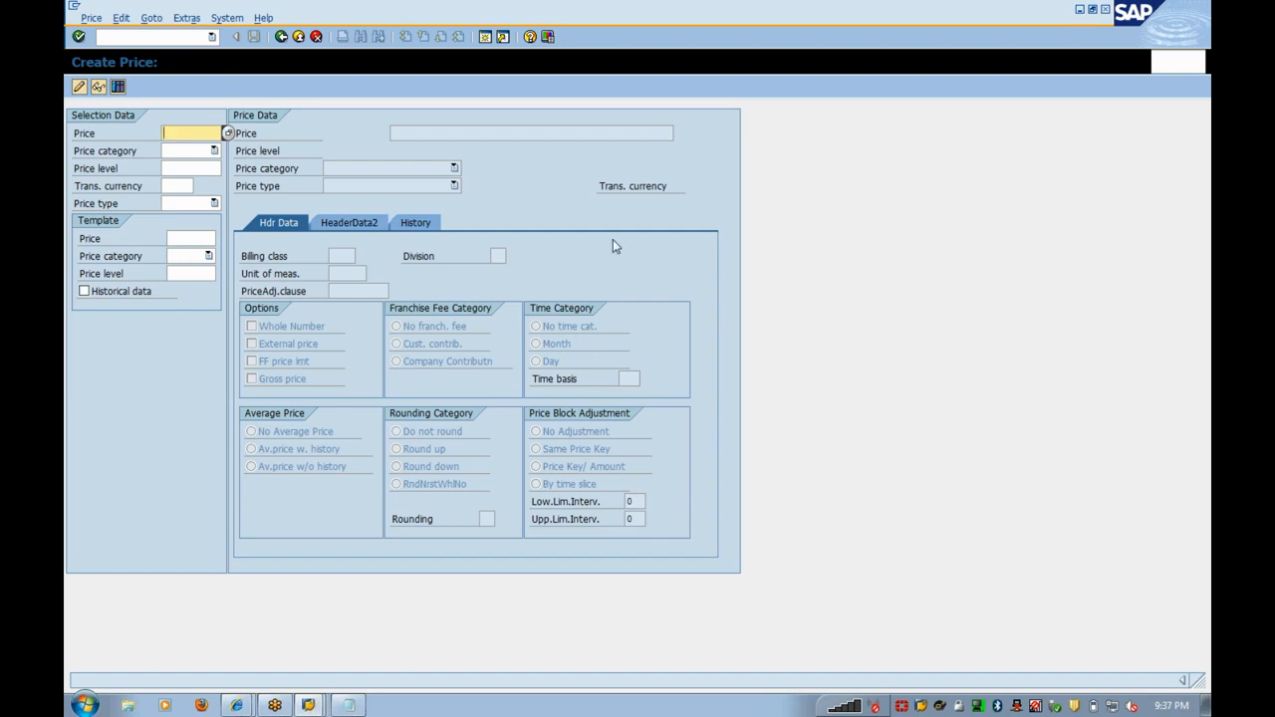
pyautogui.write('cons_01')
pyautogui.click(195, 160)
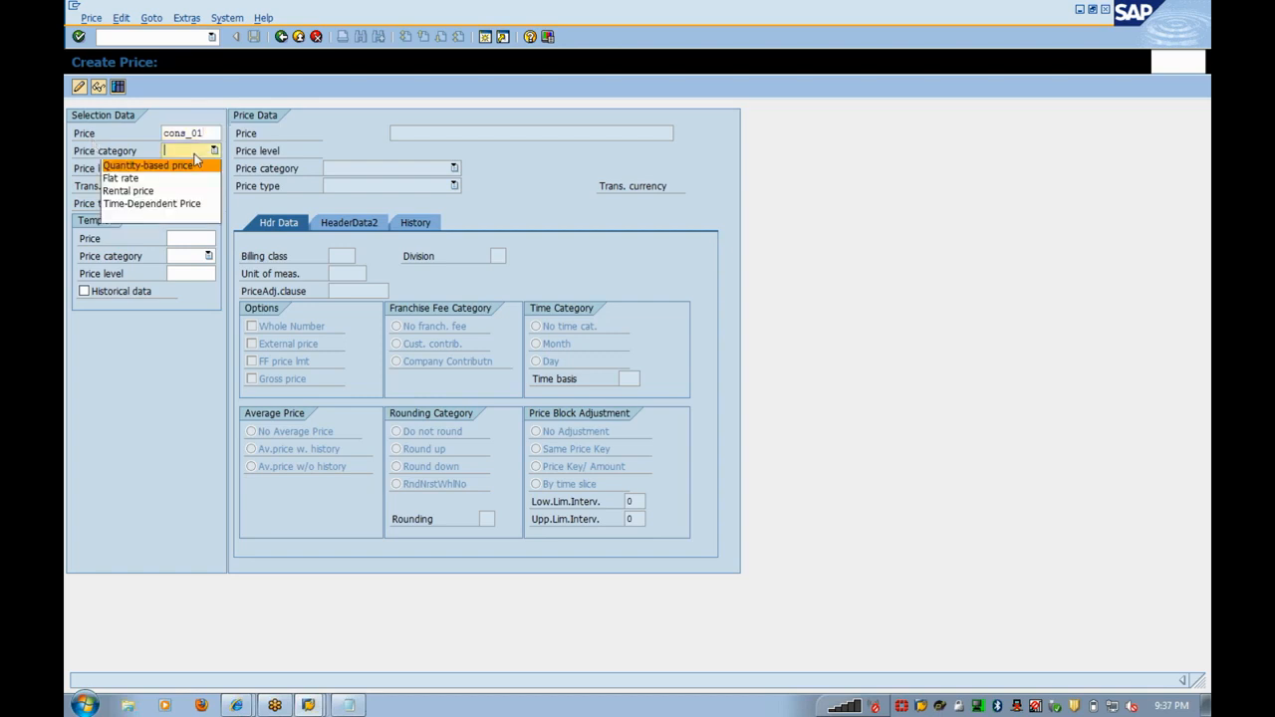
pyautogui.press('Escape')
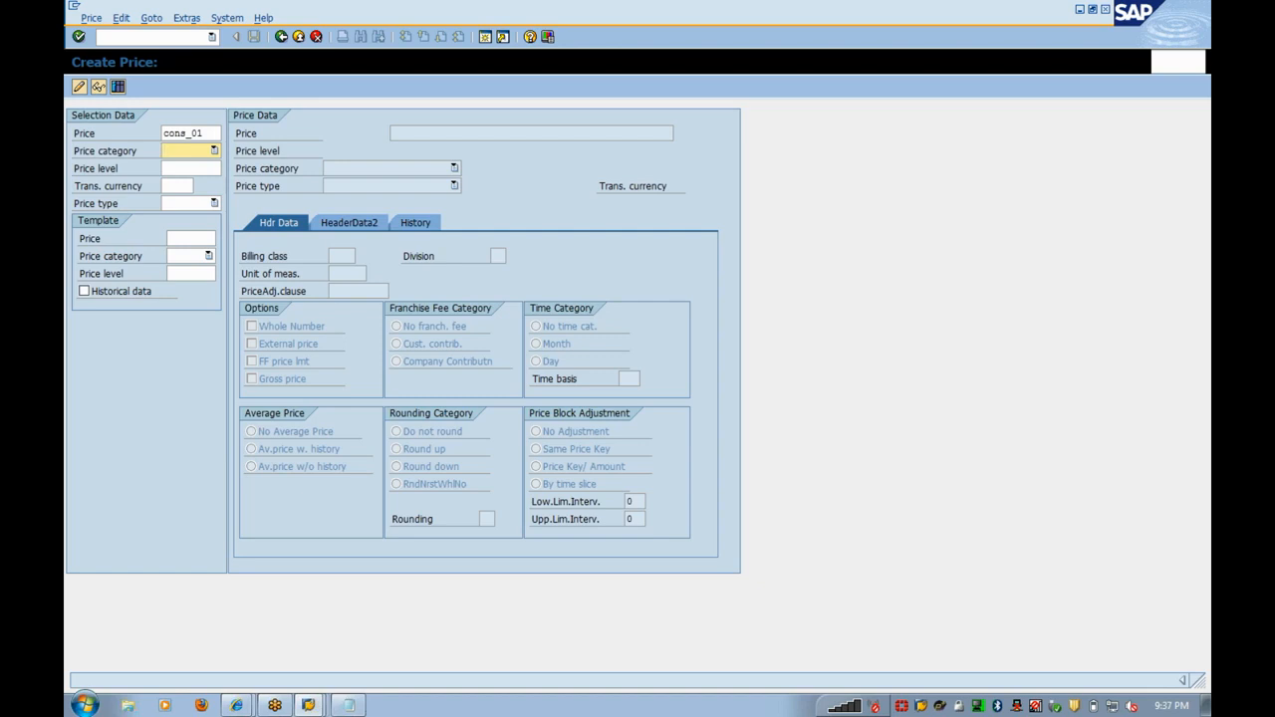
pyautogui.click(205, 151)
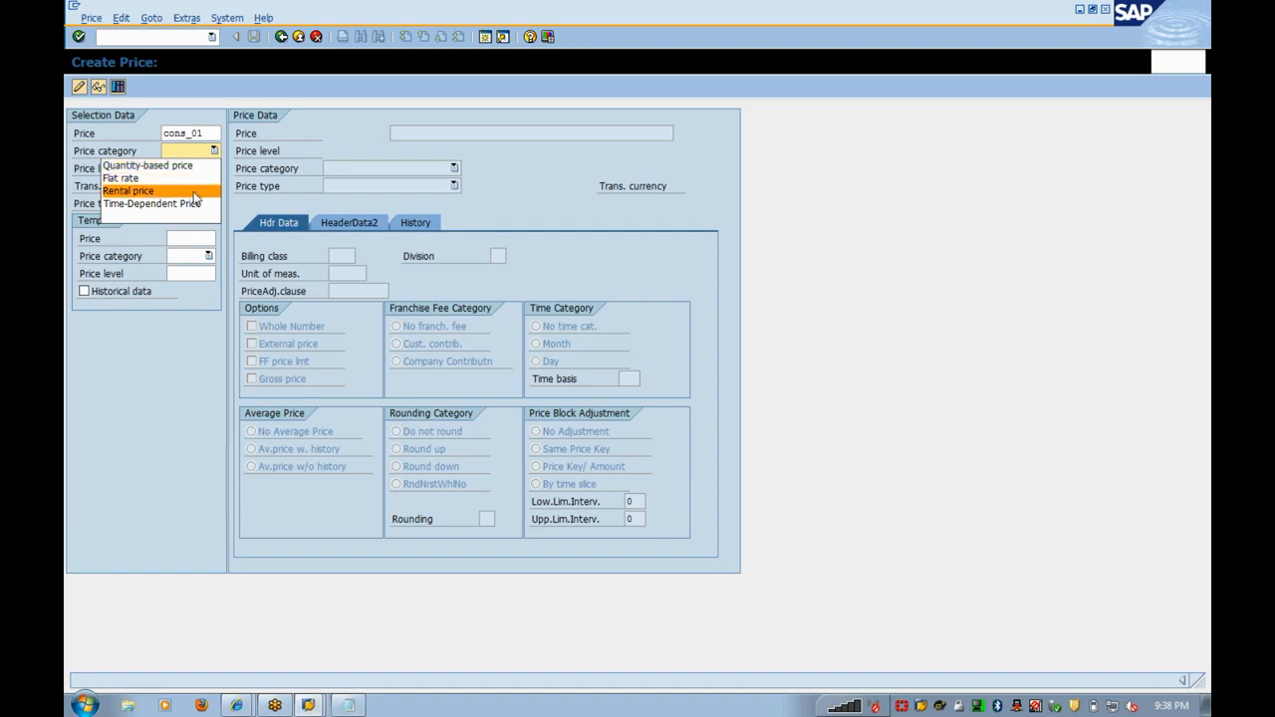
pyautogui.click(392, 134)
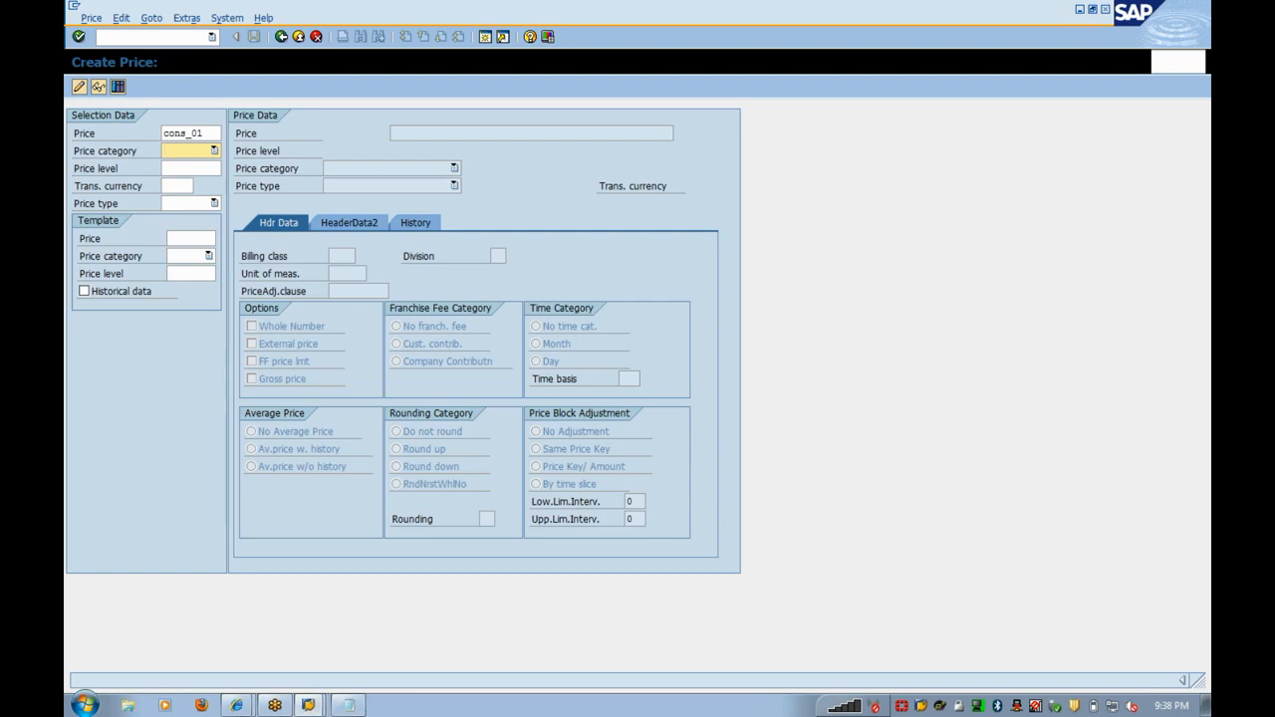
pyautogui.click(200, 158)
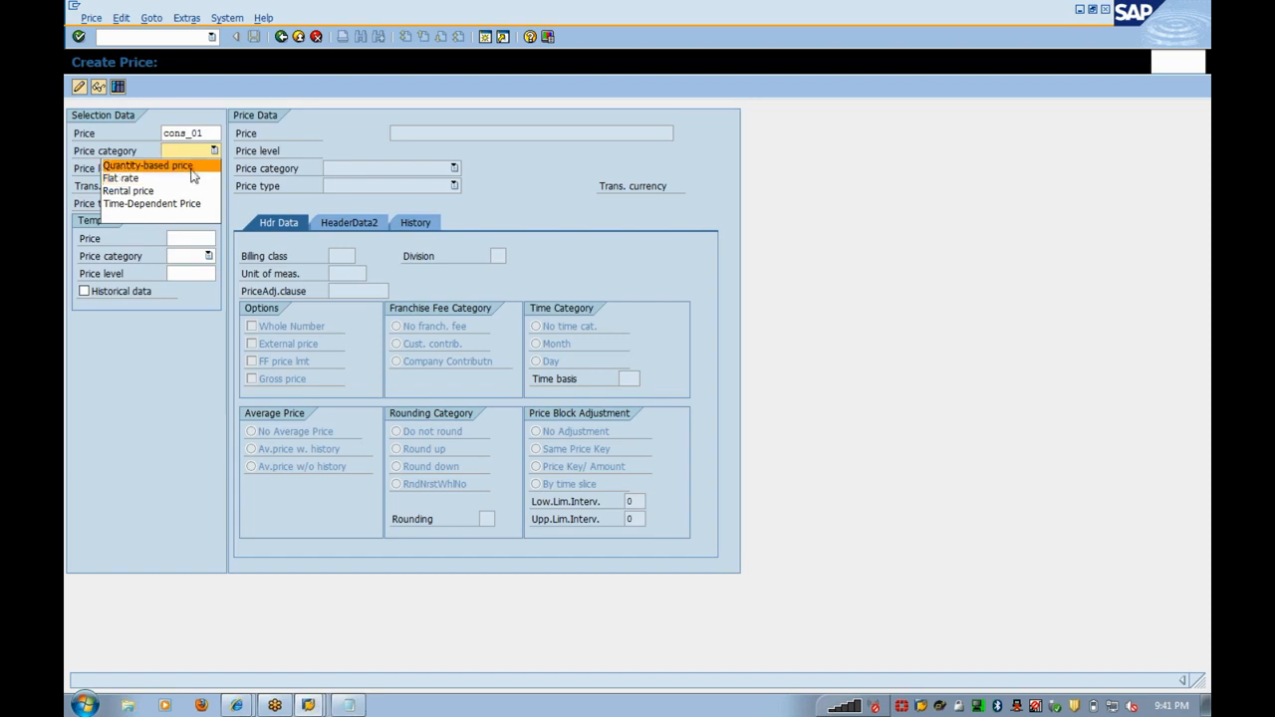
pyautogui.click(159, 165)
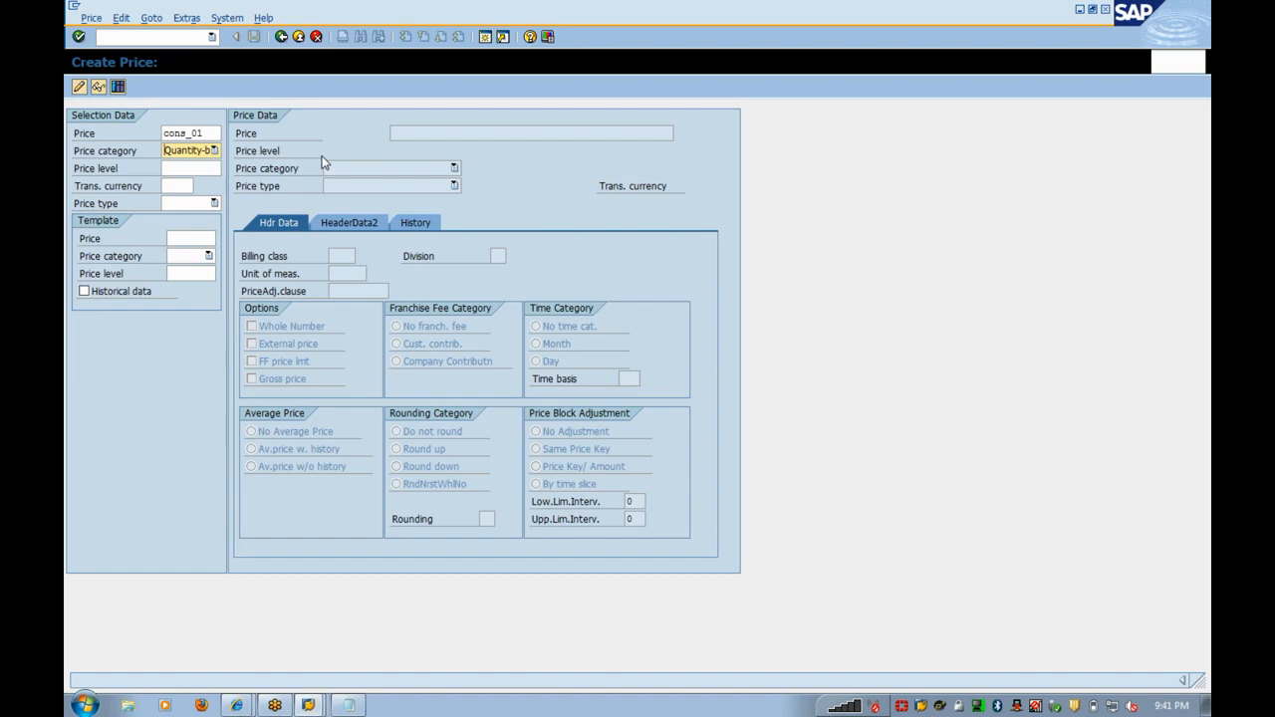
pyautogui.press('Return')
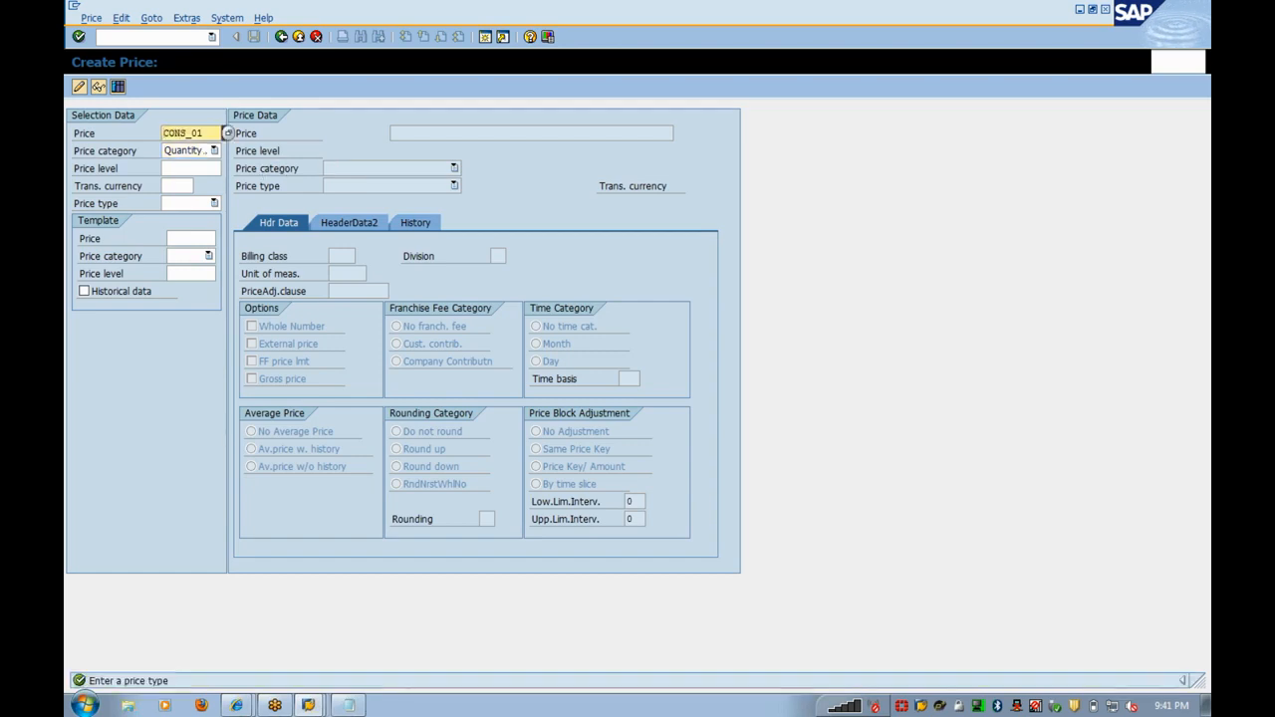
# - Set the transaction currency to inr and show the available price types
pyautogui.click(178, 186)
pyautogui.write('inr')
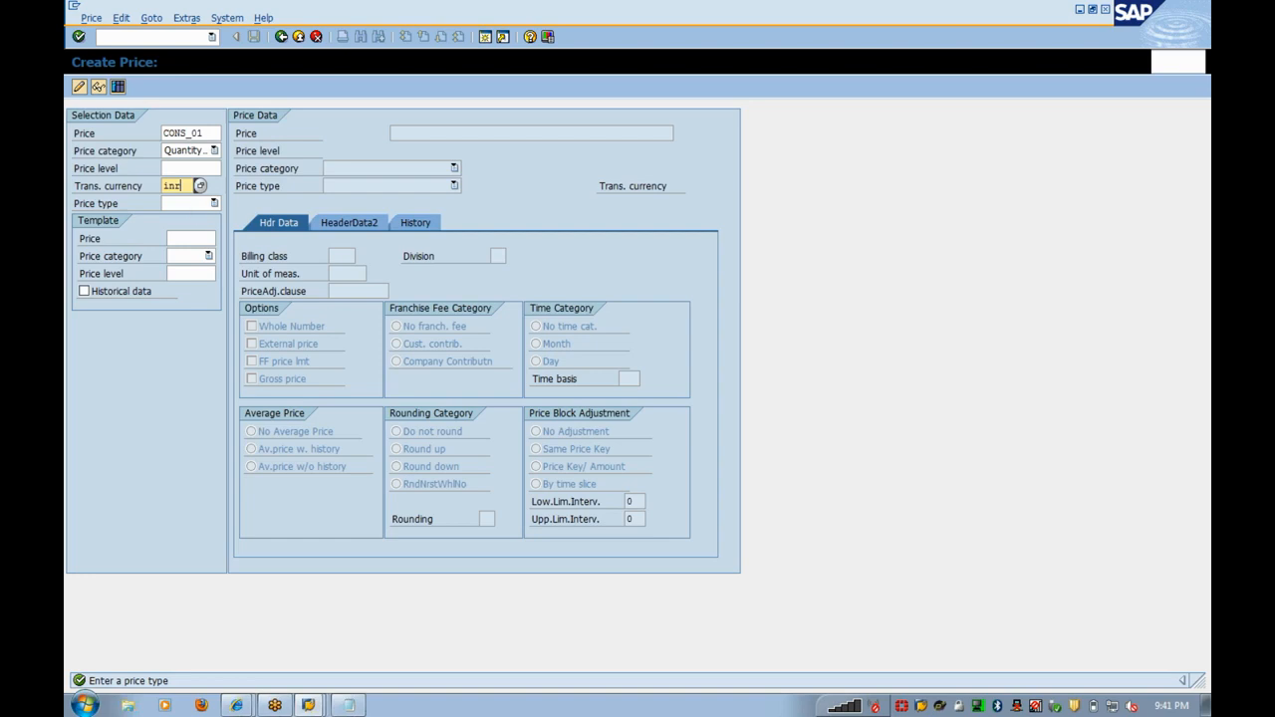
pyautogui.click(192, 206)
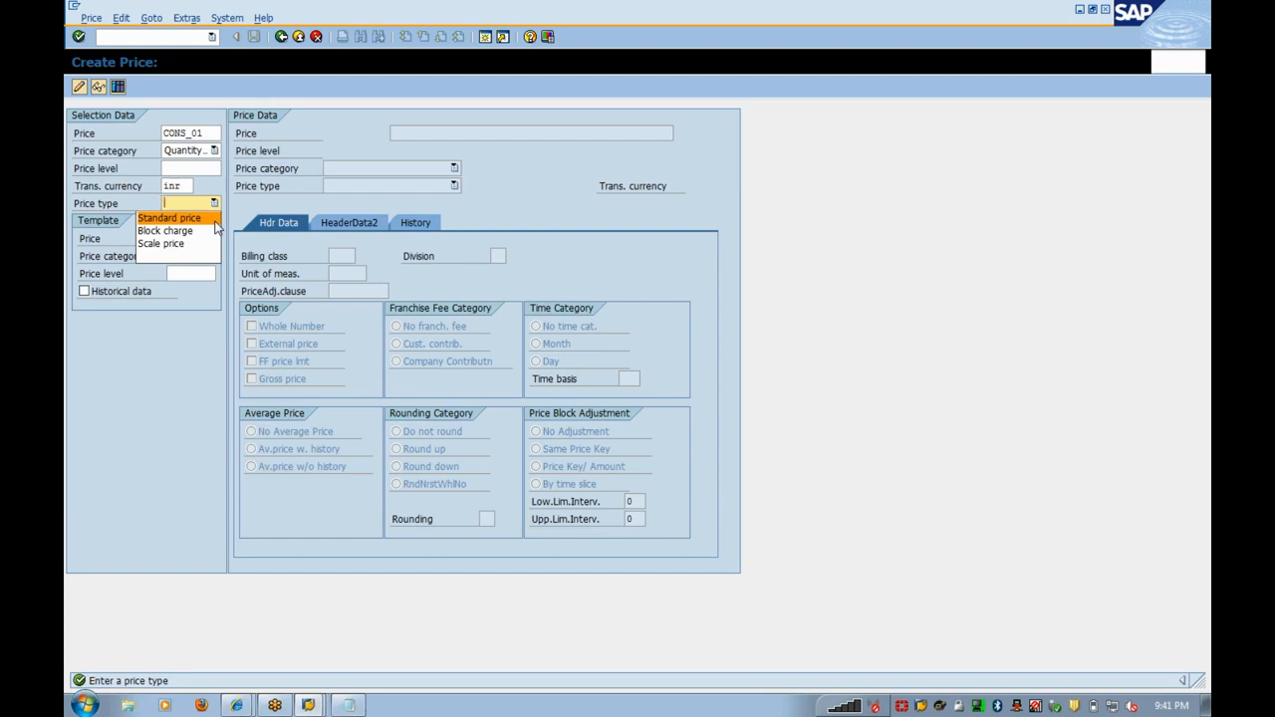
# - Switch to the Notepad note and change the price in the calculation line to 40
pyautogui.click(347, 705)
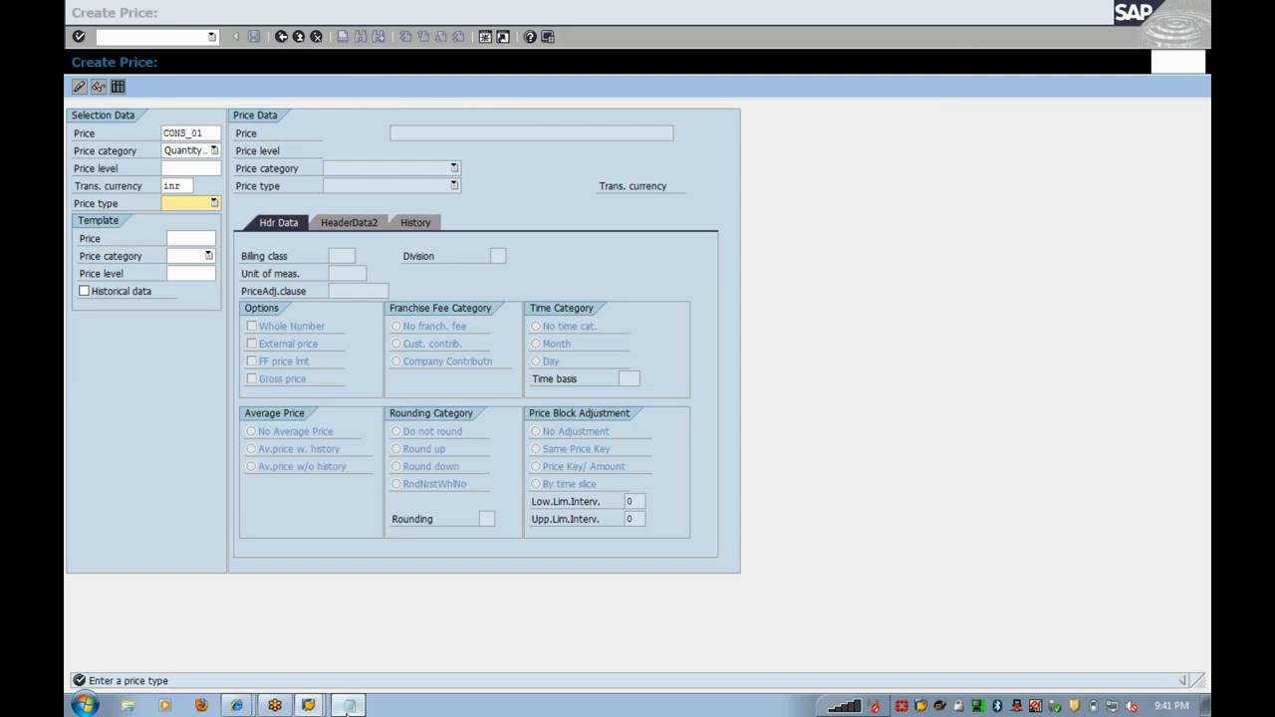
pyautogui.click(477, 93)
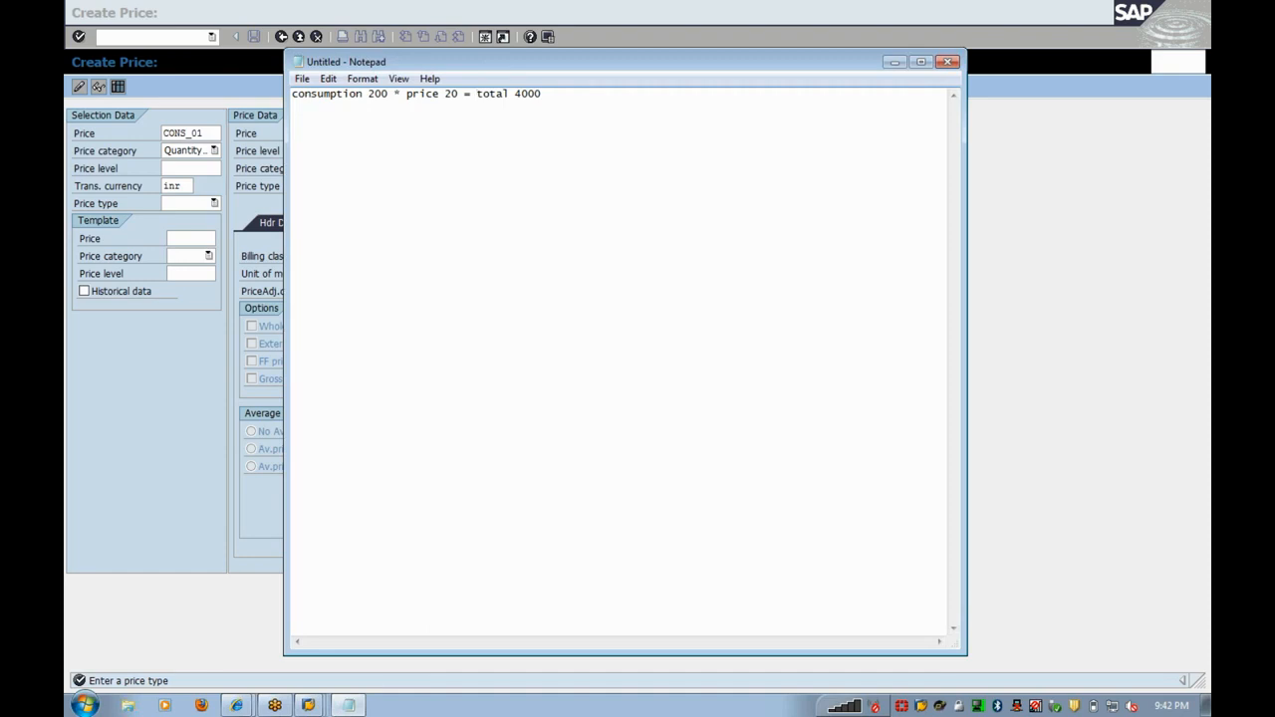
pyautogui.moveTo(445, 93); pyautogui.dragTo(459, 93)
pyautogui.write('40')
pyautogui.hotkey('shift', 'Left')
pyautogui.press('Right')
# - Switch back to SAP and set the price type of CONS_01 to Block charge
pyautogui.click(205, 399)
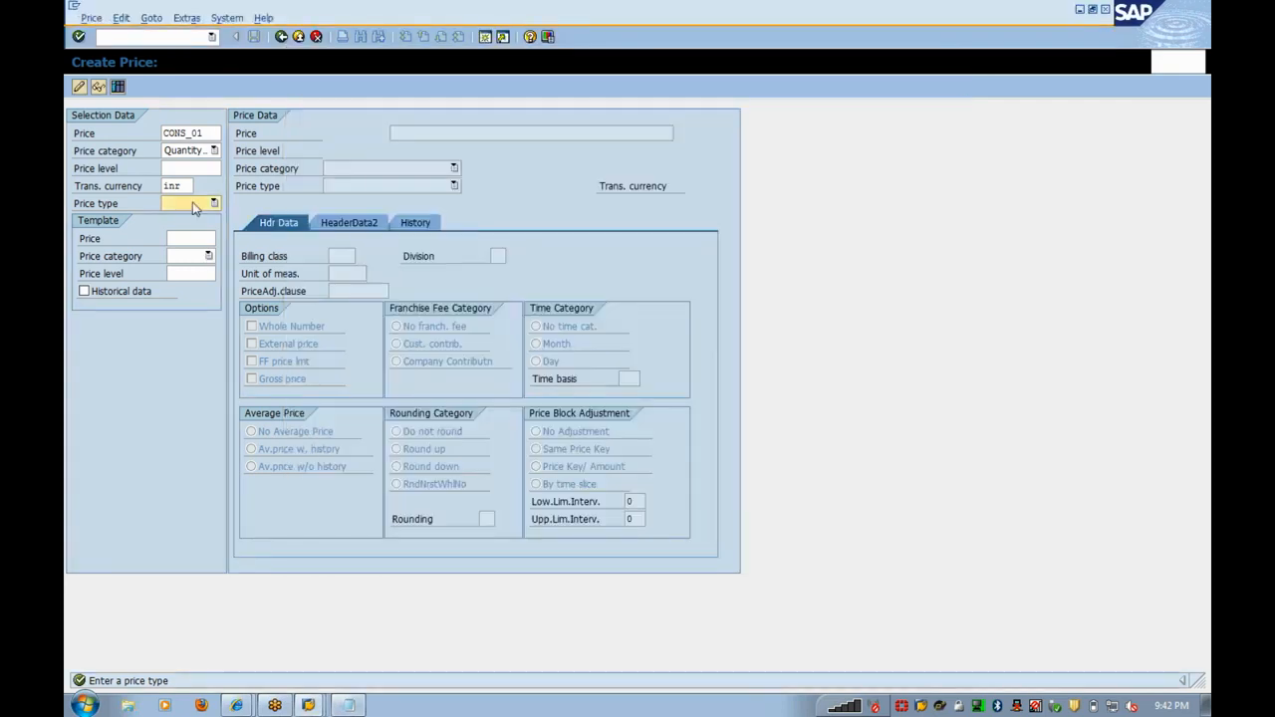
pyautogui.click(196, 205)
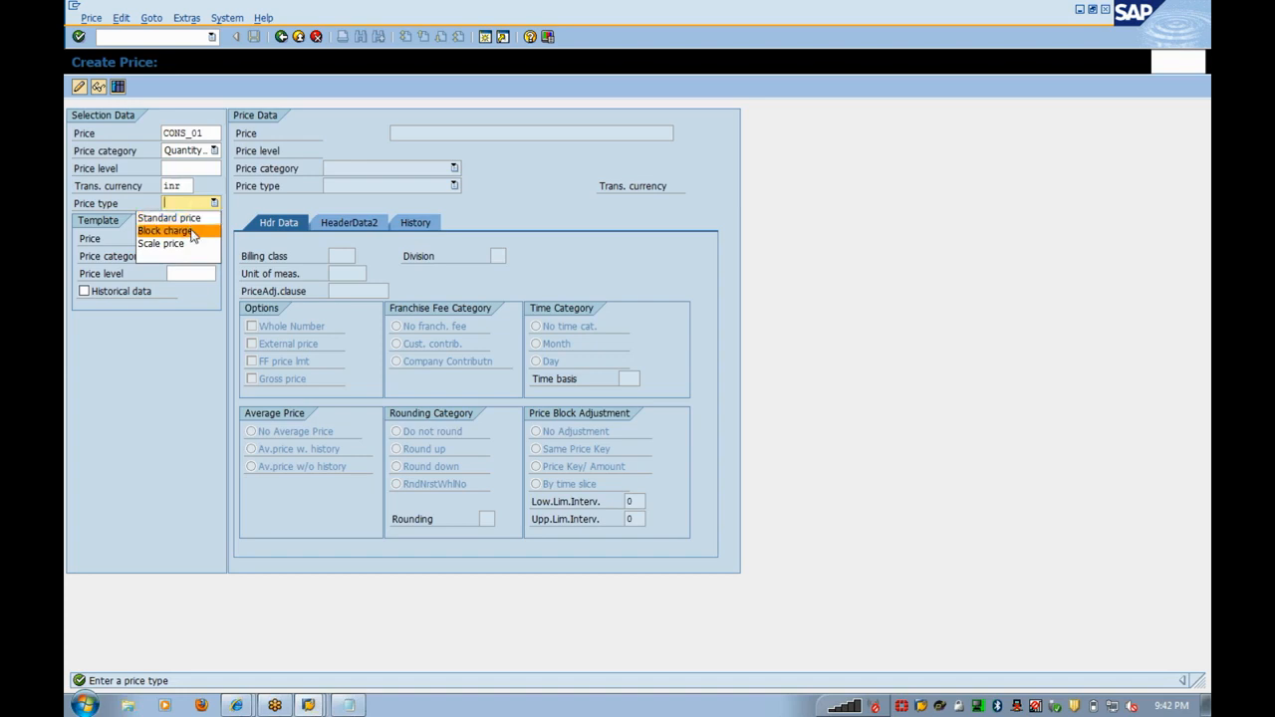
pyautogui.click(164, 230)
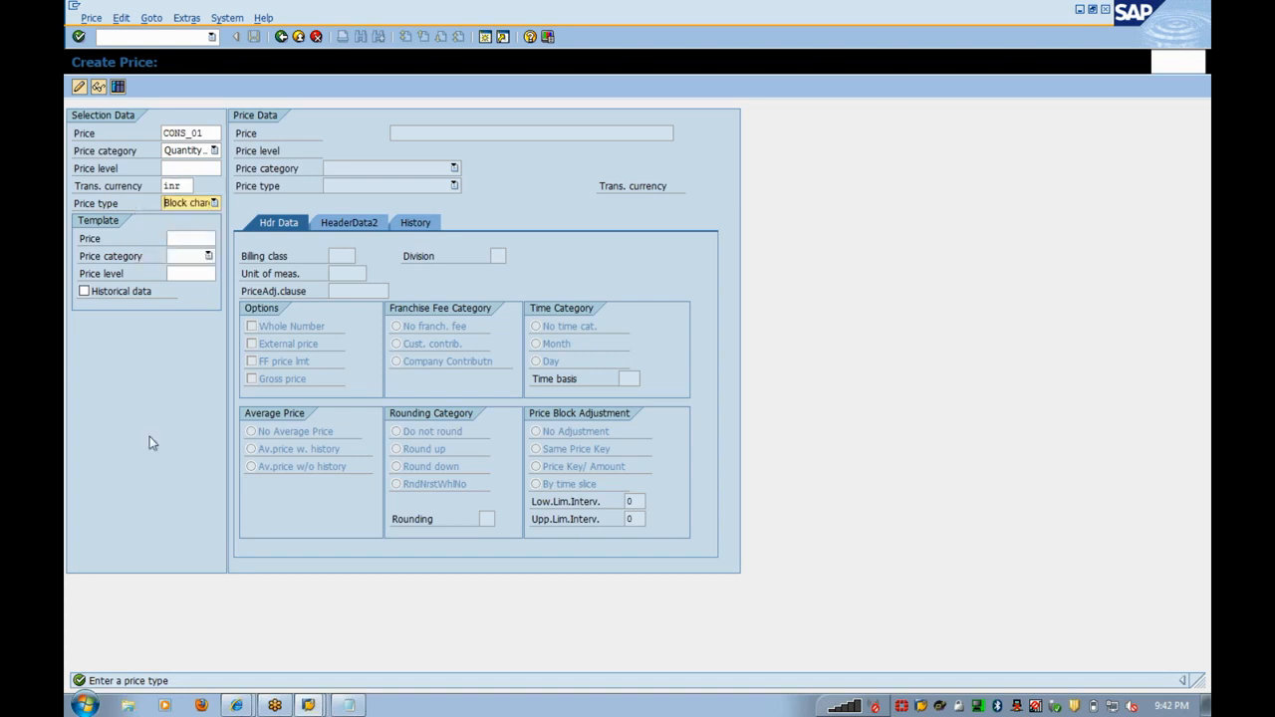
# - Switch to Notepad and add the first price tier "1 to 100 units == 20" beneath the calculation
pyautogui.click(349, 705)
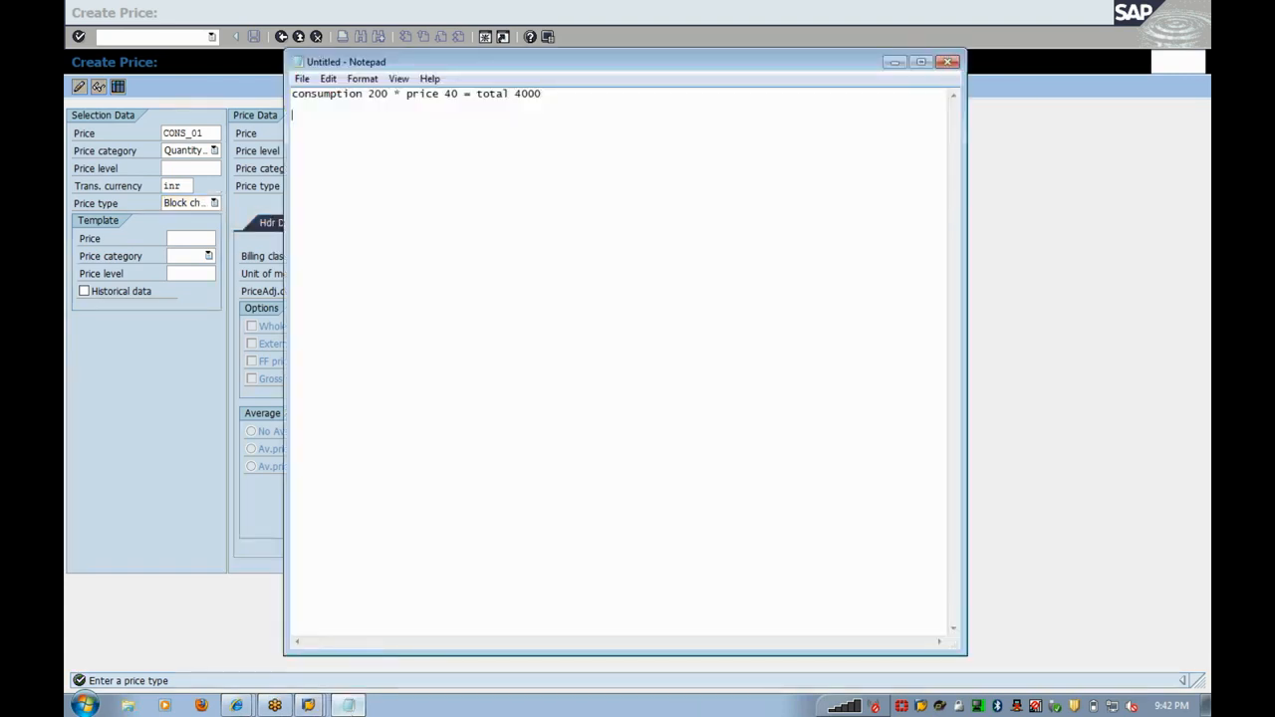
pyautogui.press('Return')
pyautogui.write('1 to 100')
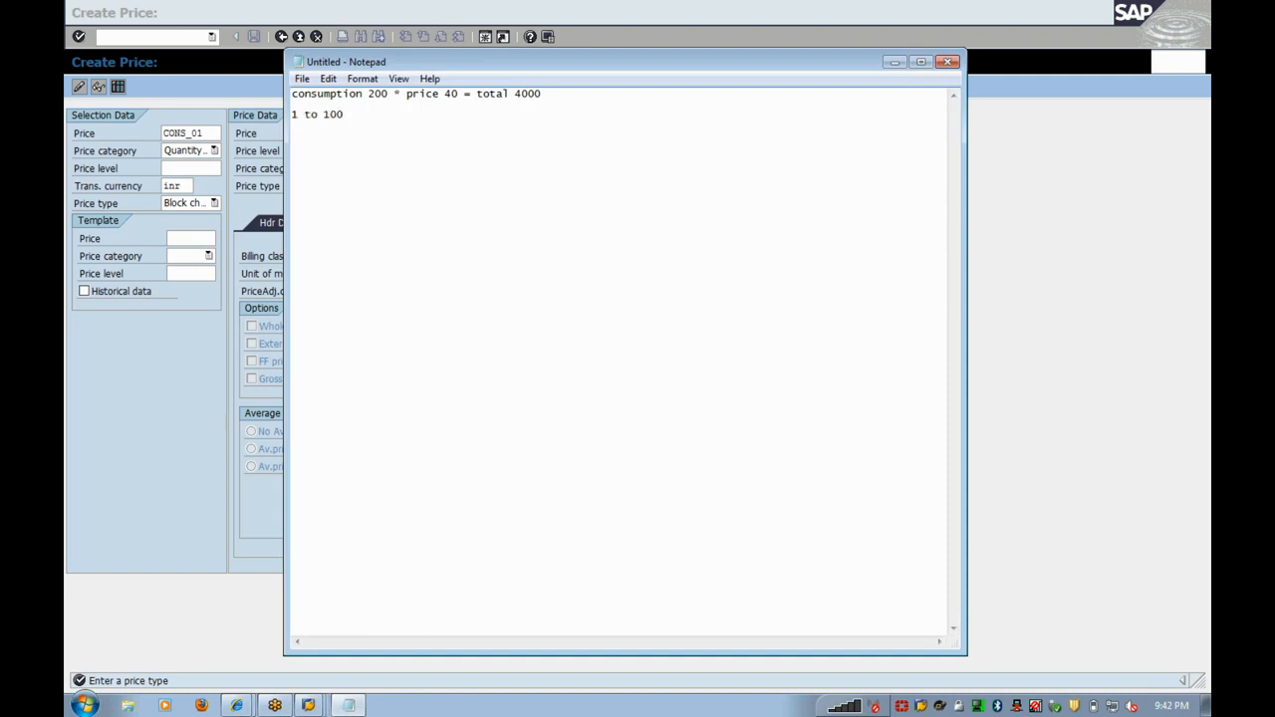
pyautogui.write(' 20')
pyautogui.press('BackSpace')
pyautogui.press('BackSpace')
pyautogui.write('units   == 20')
# - Add the second tier "101 to 200 ==30" below the first and change the calculation's consumption to 156
pyautogui.press('Return')
pyautogui.write('101 to 200')
pyautogui.press('Tab')
pyautogui.write('==30')
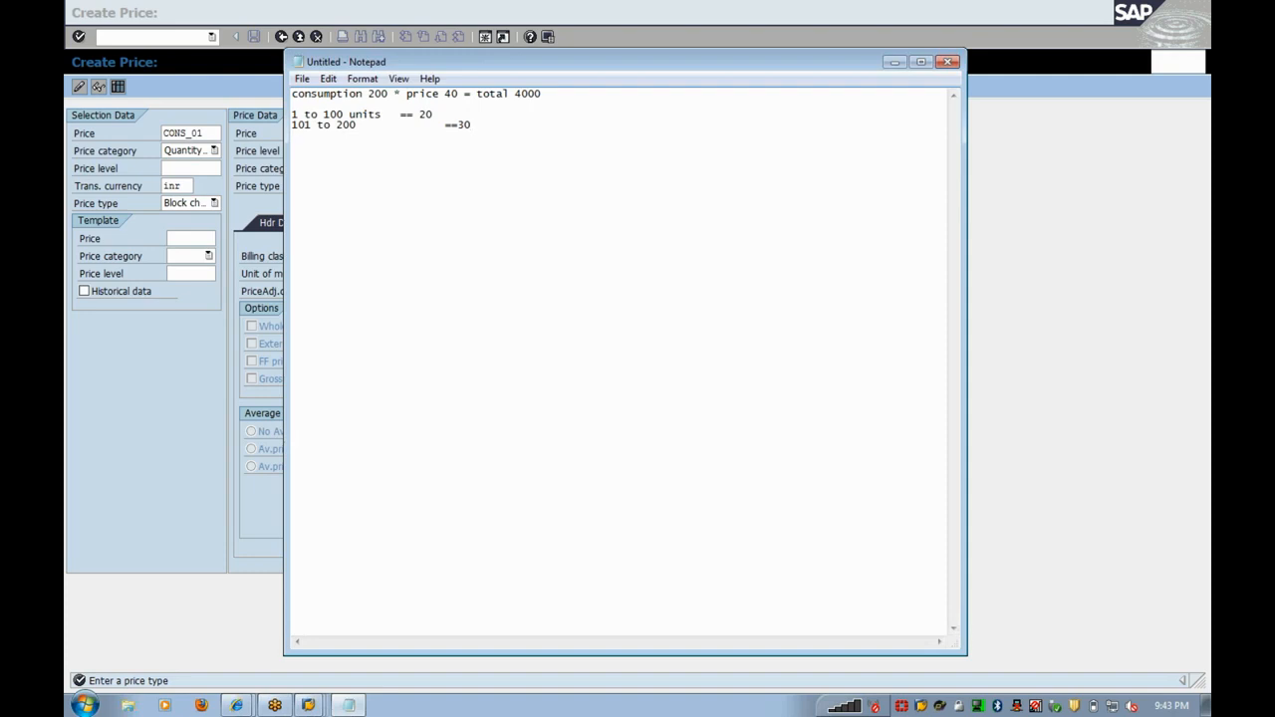
pyautogui.moveTo(369, 94); pyautogui.dragTo(388, 94)
pyautogui.write('156')
# - Return to SAP and set the price type of CONS_01 to Scale price
pyautogui.click(157, 409)
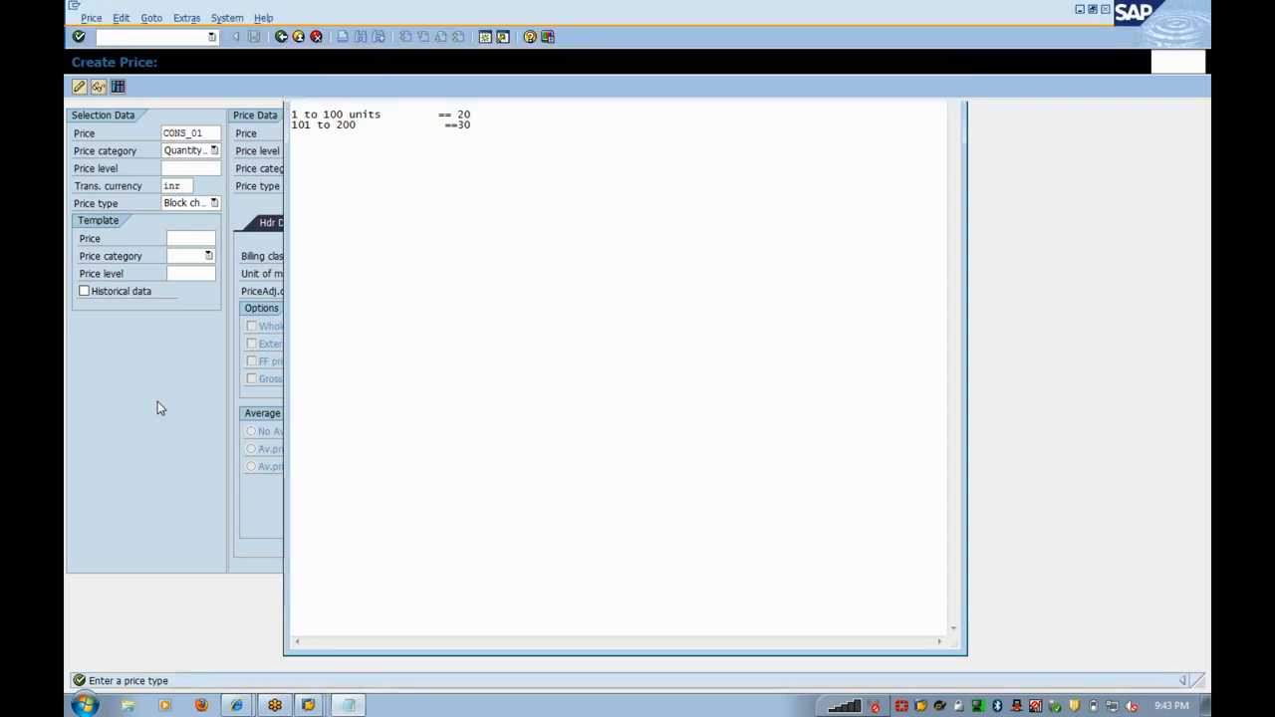
pyautogui.click(199, 203)
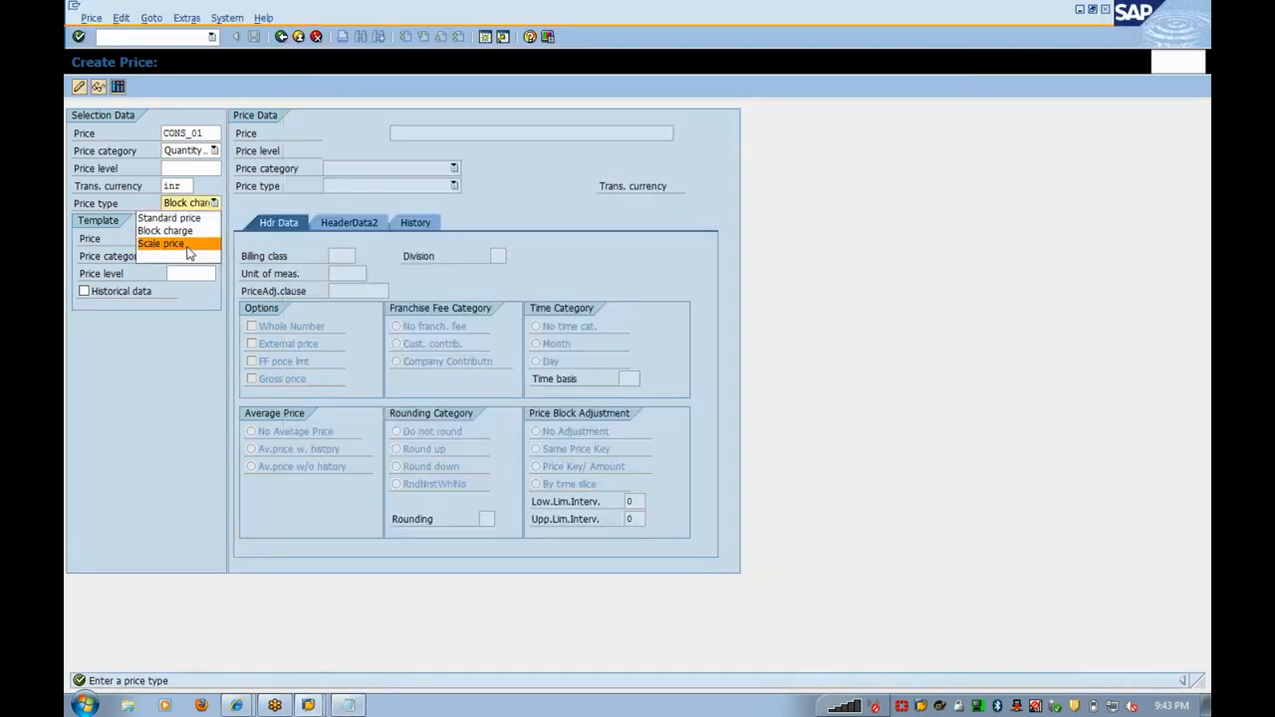
pyautogui.click(190, 246)
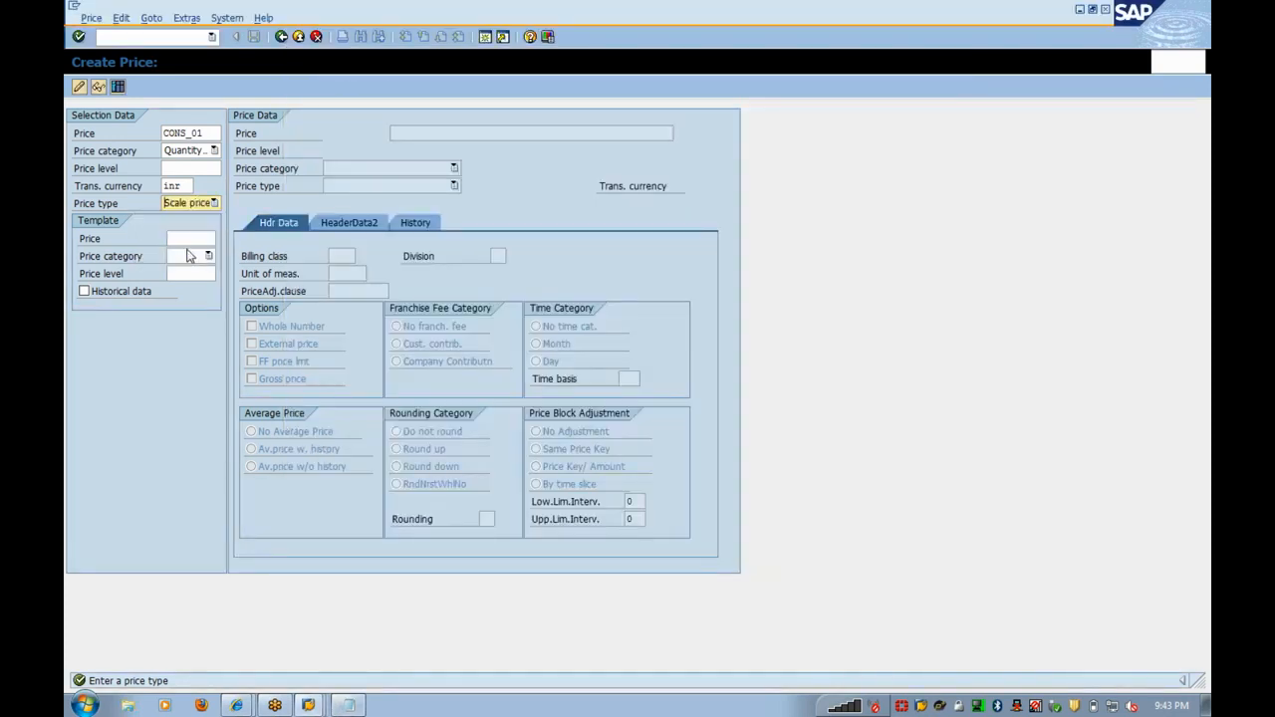
# - Switch to Notepad and examine the consumption figure against the 101 to 200 tier and its price
pyautogui.click(356, 705)
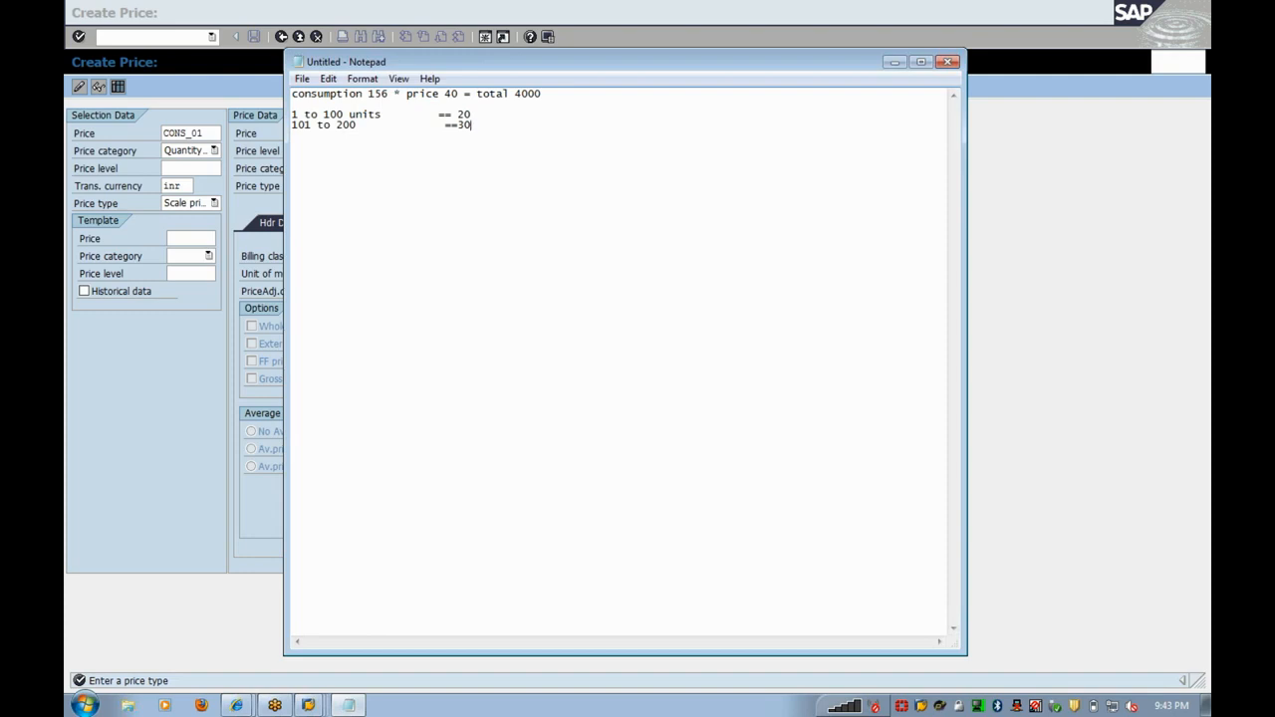
pyautogui.moveTo(386, 94); pyautogui.dragTo(394, 94)
pyautogui.moveTo(362, 125); pyautogui.dragTo(394, 126)
pyautogui.moveTo(472, 125); pyautogui.dragTo(445, 125)
pyautogui.click(393, 126)
# - Change the calculation's consumption to 102 and highlight the price of the 101 to 200 tier
pyautogui.moveTo(389, 94); pyautogui.dragTo(367, 93)
pyautogui.write('102')
pyautogui.hotkey('shift', 'Left')
pyautogui.hotkey('shift', 'Left')
pyautogui.hotkey('shift', 'Left')
pyautogui.hotkey('shift', 'Left')
pyautogui.moveTo(239, 705)
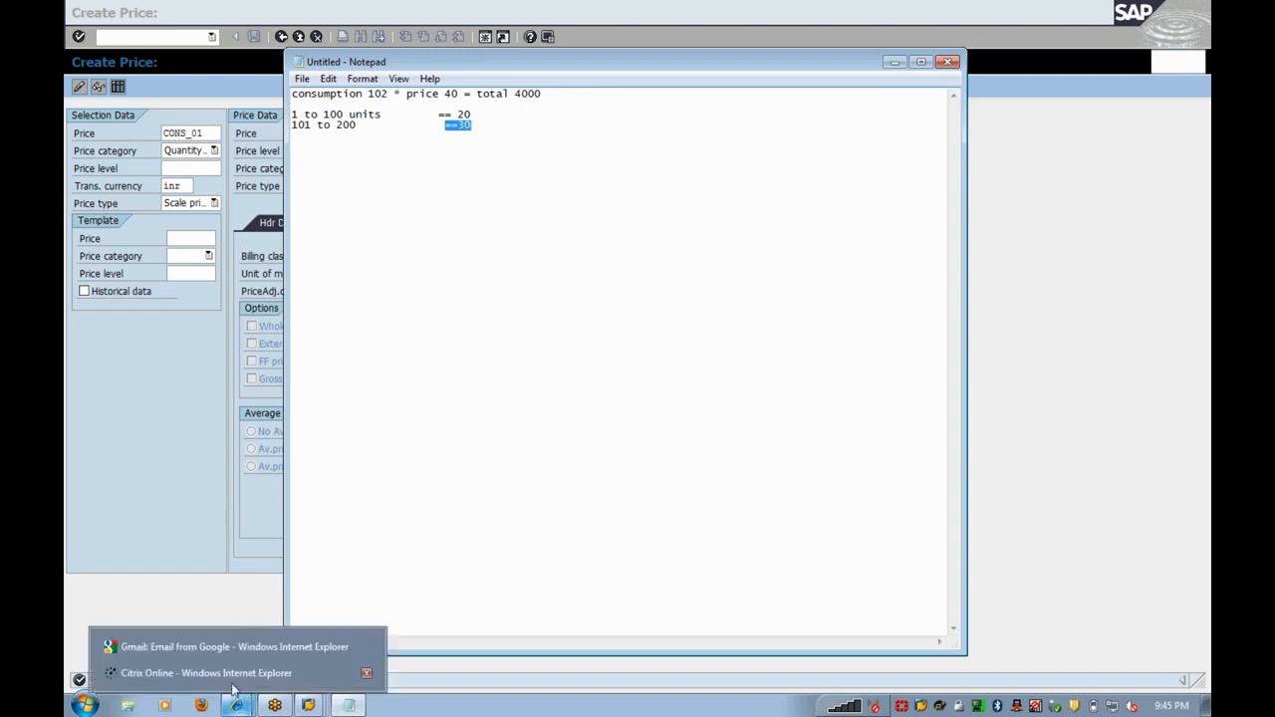
pyautogui.click(237, 648)
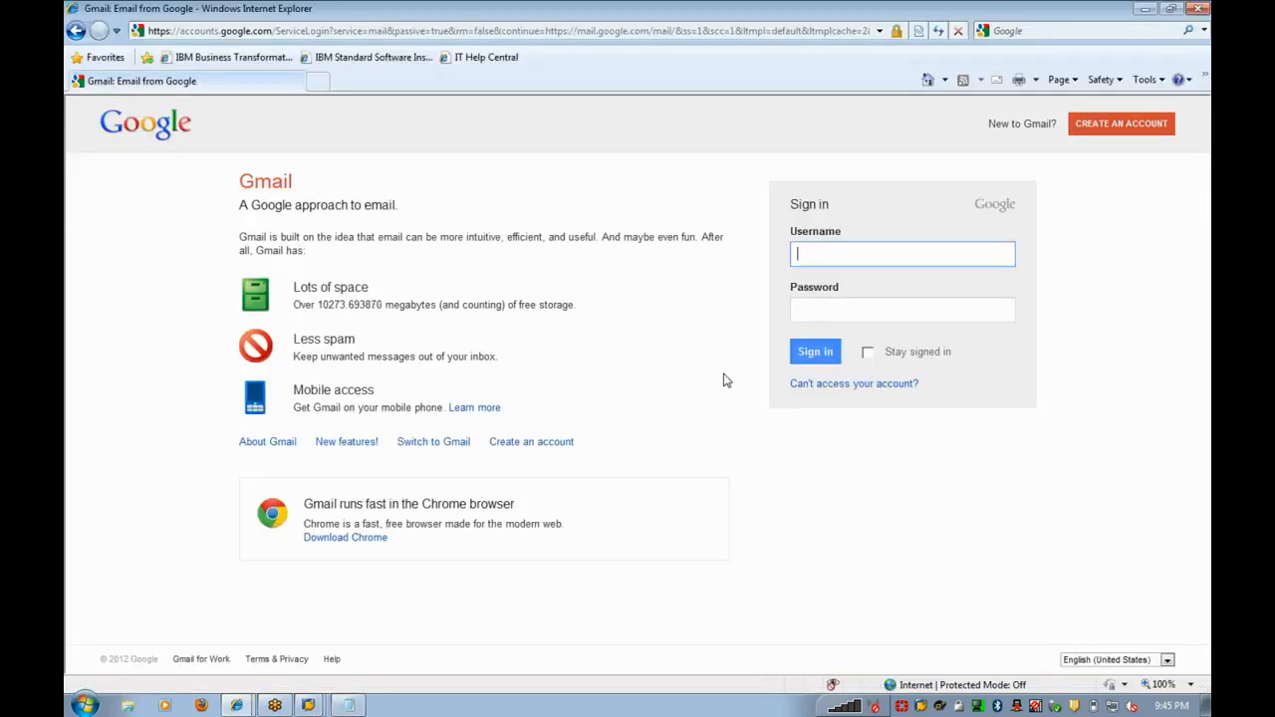
pyautogui.click(309, 705)
pyautogui.click(340, 649)
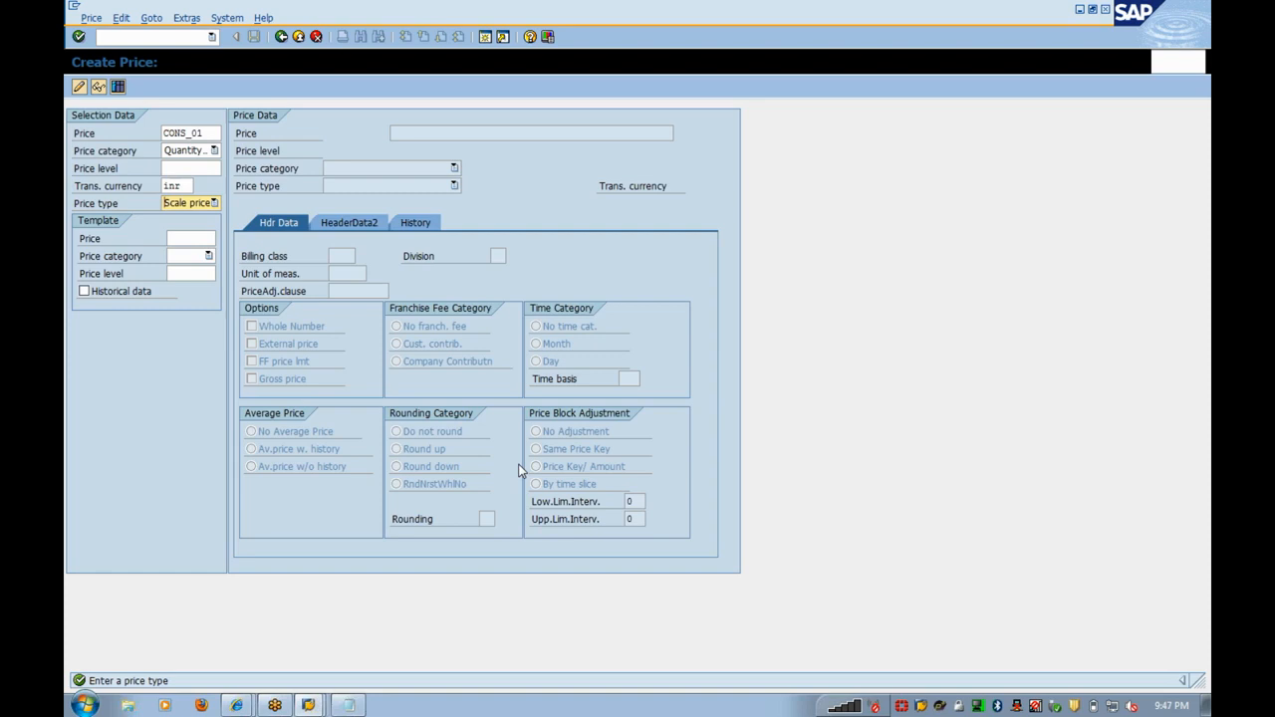
# - Switch to Gmail in Internet Explorer and sign in with the saved account username and password
pyautogui.click(235, 706)
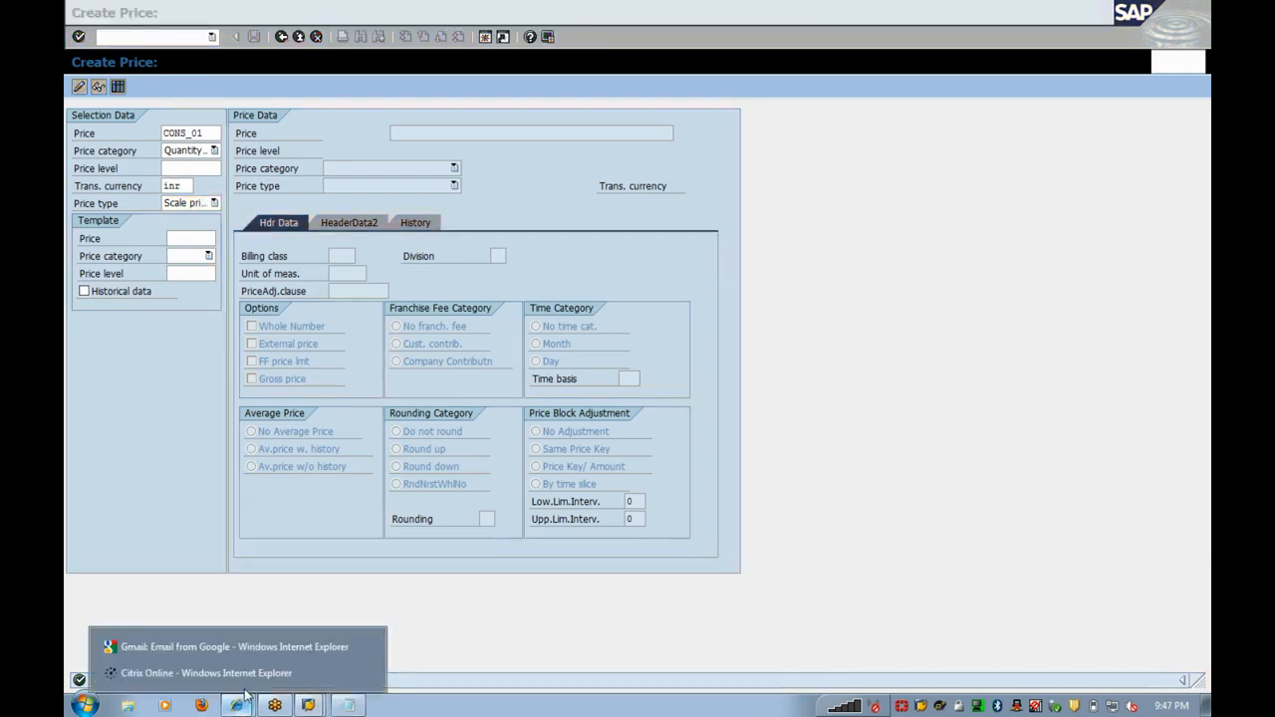
pyautogui.click(269, 658)
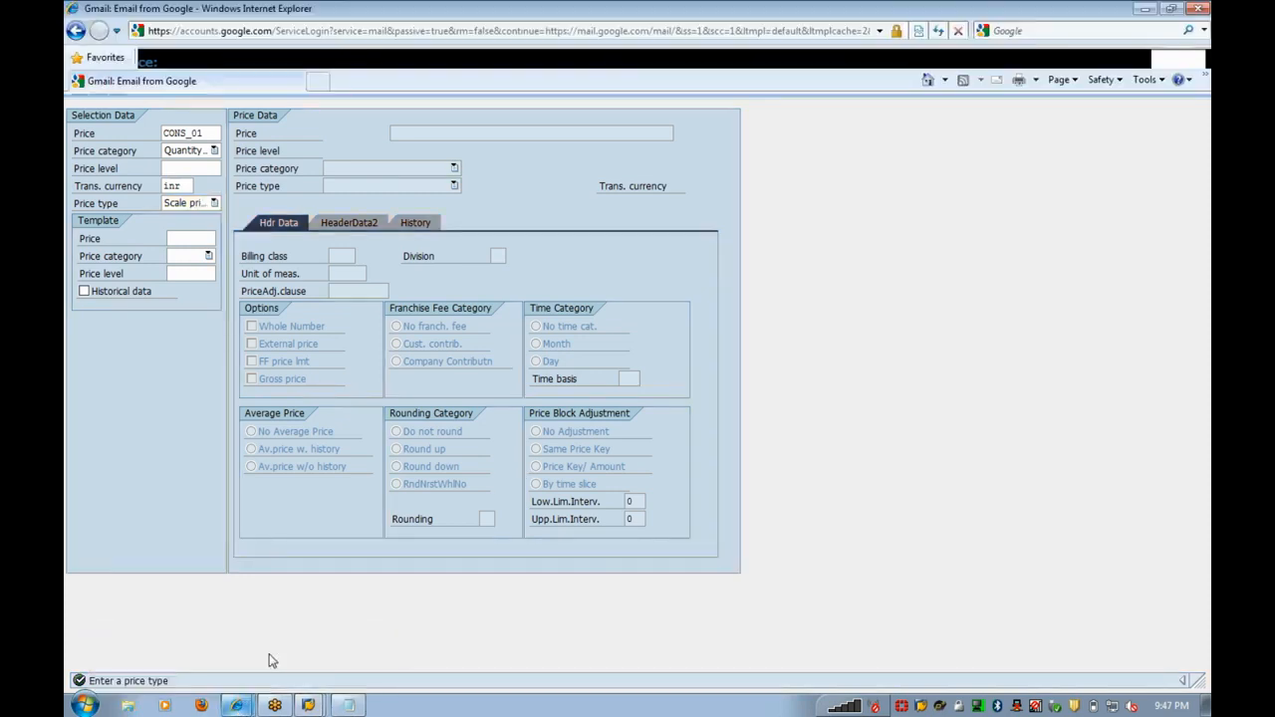
pyautogui.write('r')
pyautogui.press('Down')
pyautogui.press('Return')
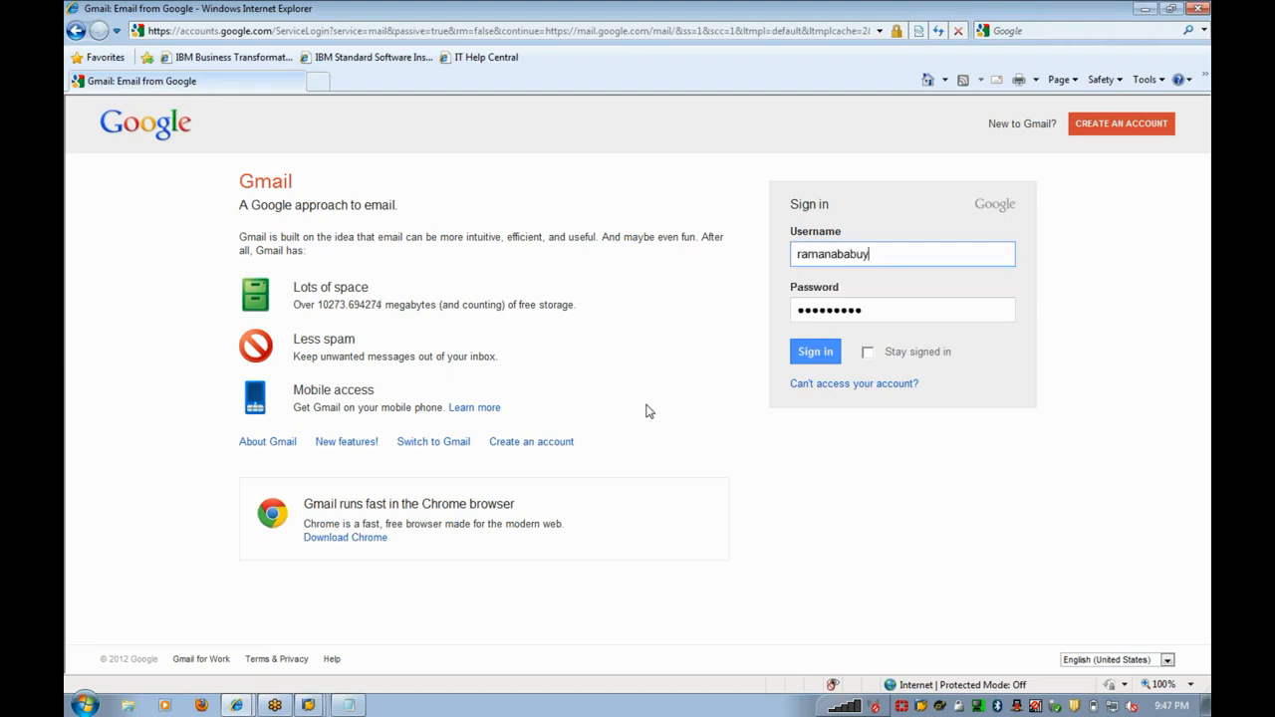
pyautogui.click(829, 354)
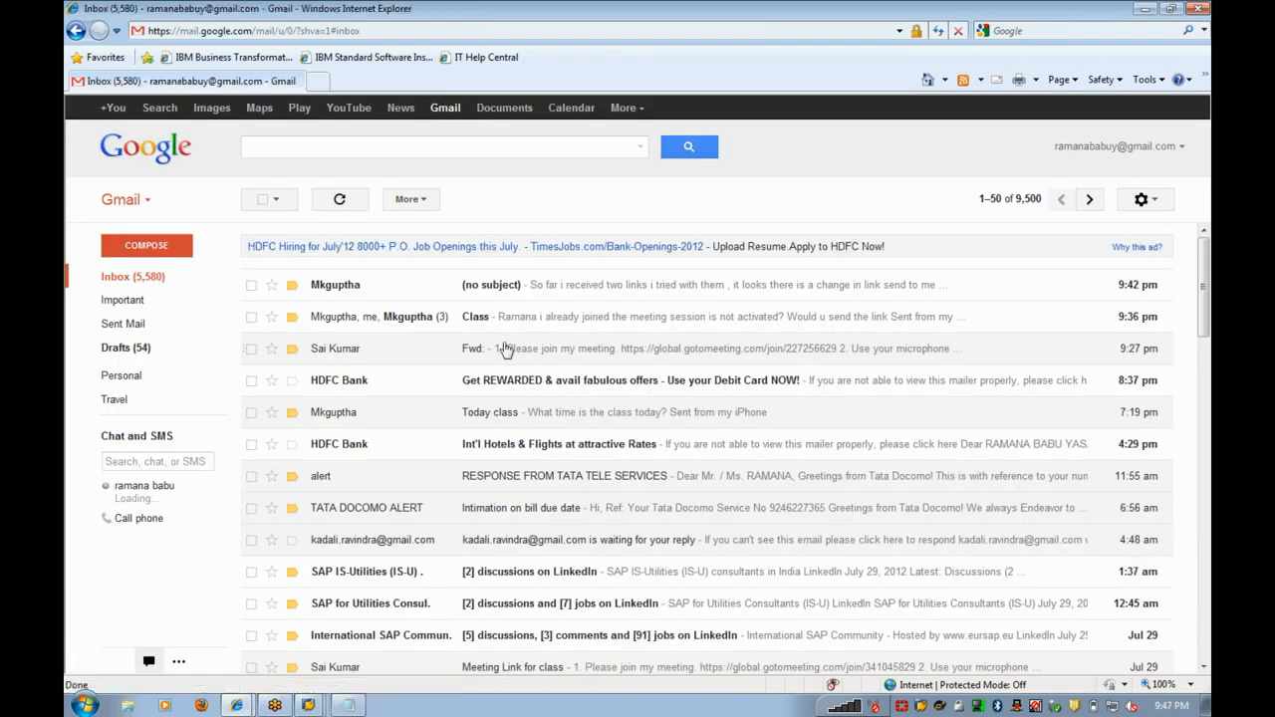
# - Copy the full meeting invitation text from the forwarded "Fwd:" message and return to the inbox
pyautogui.click(505, 349)
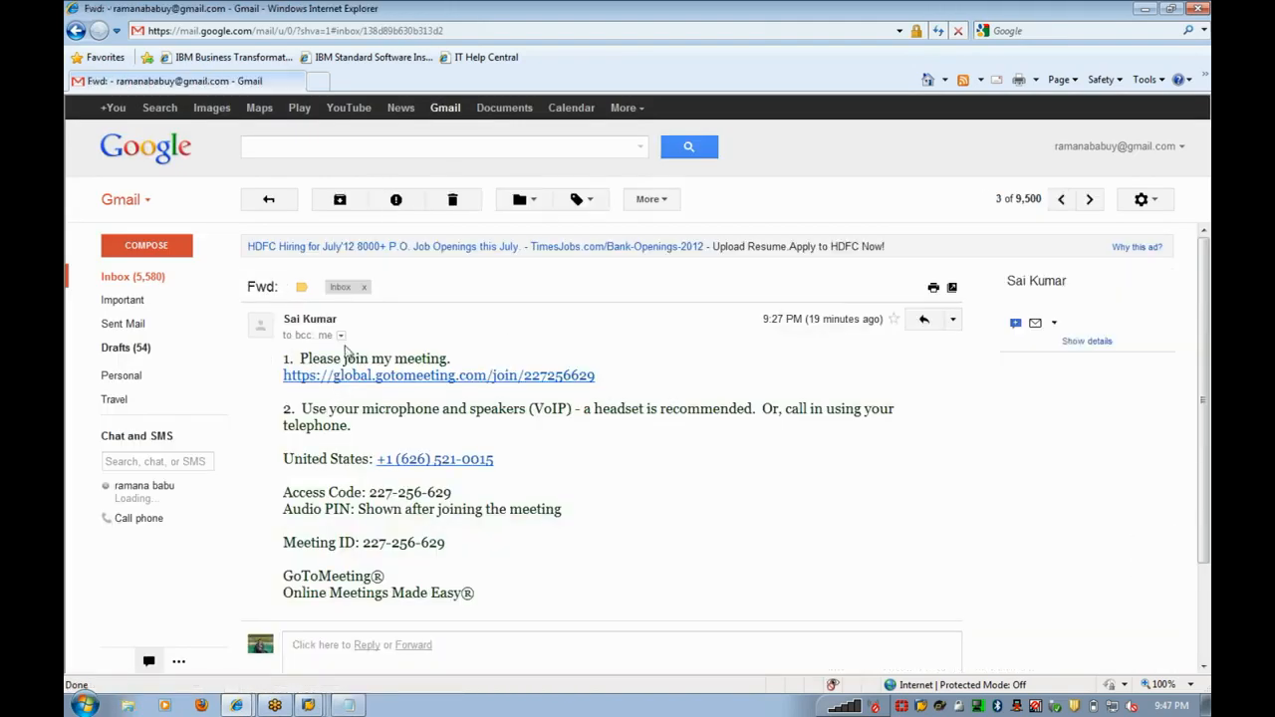
pyautogui.moveTo(300, 358); pyautogui.dragTo(557, 595)
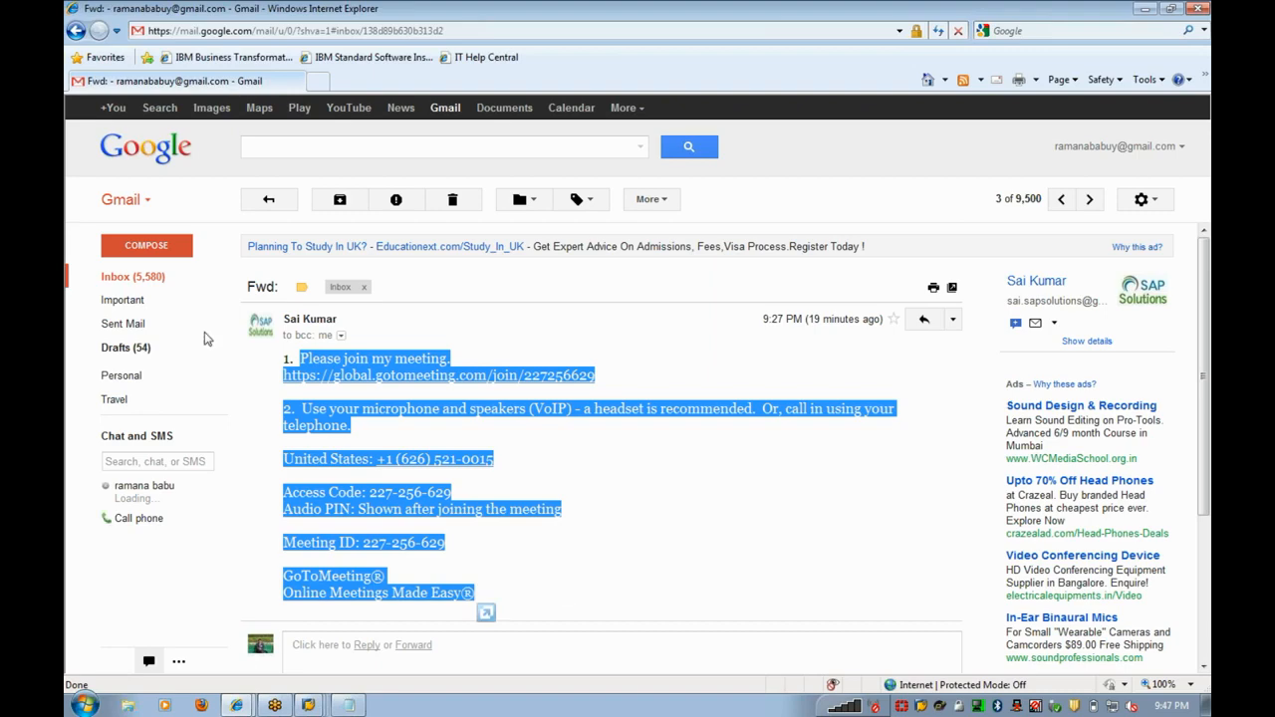
pyautogui.click(147, 283)
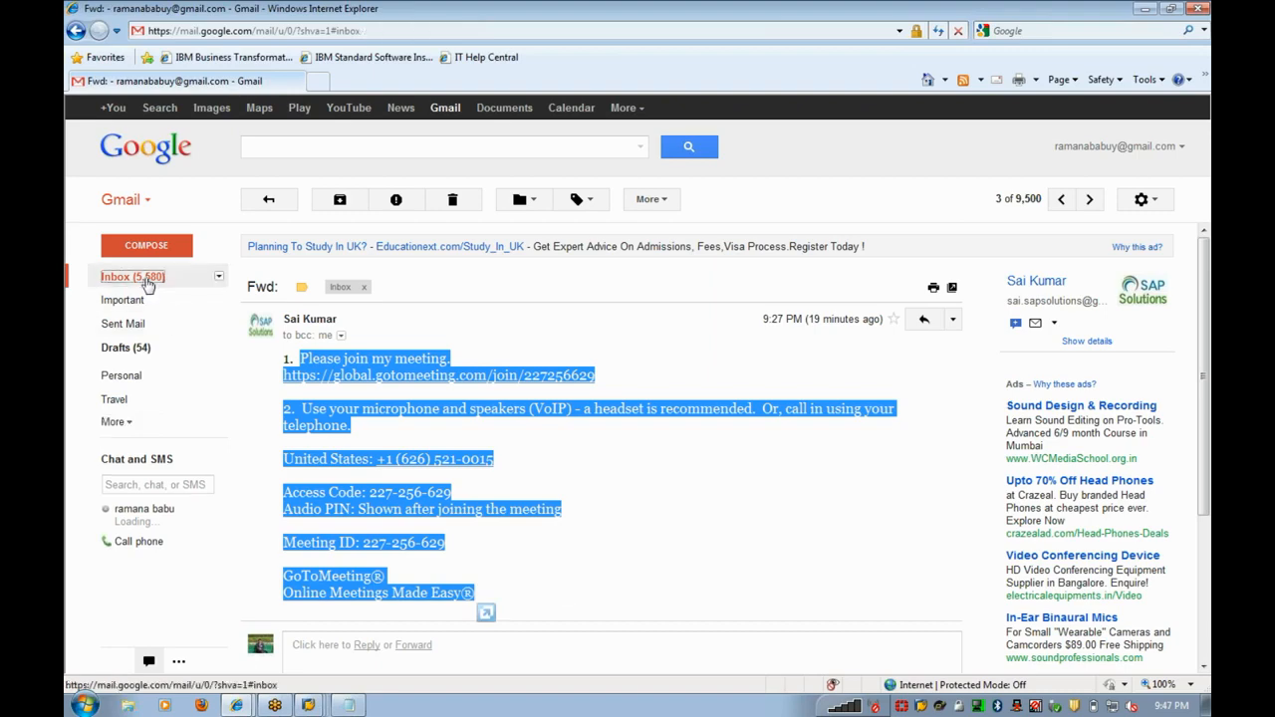
# - Send the copied meeting link and access code as a reply to the newest "(no subject)" message, and close the browser
pyautogui.click(493, 289)
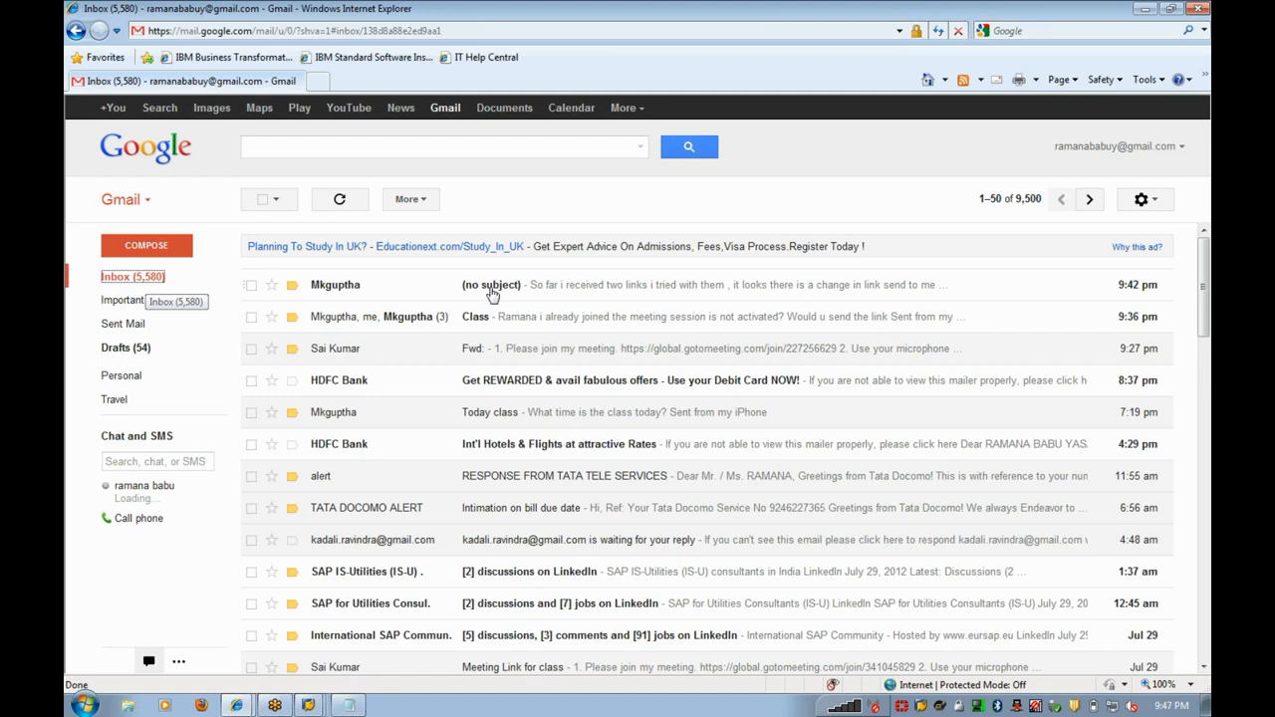
pyautogui.click(927, 318)
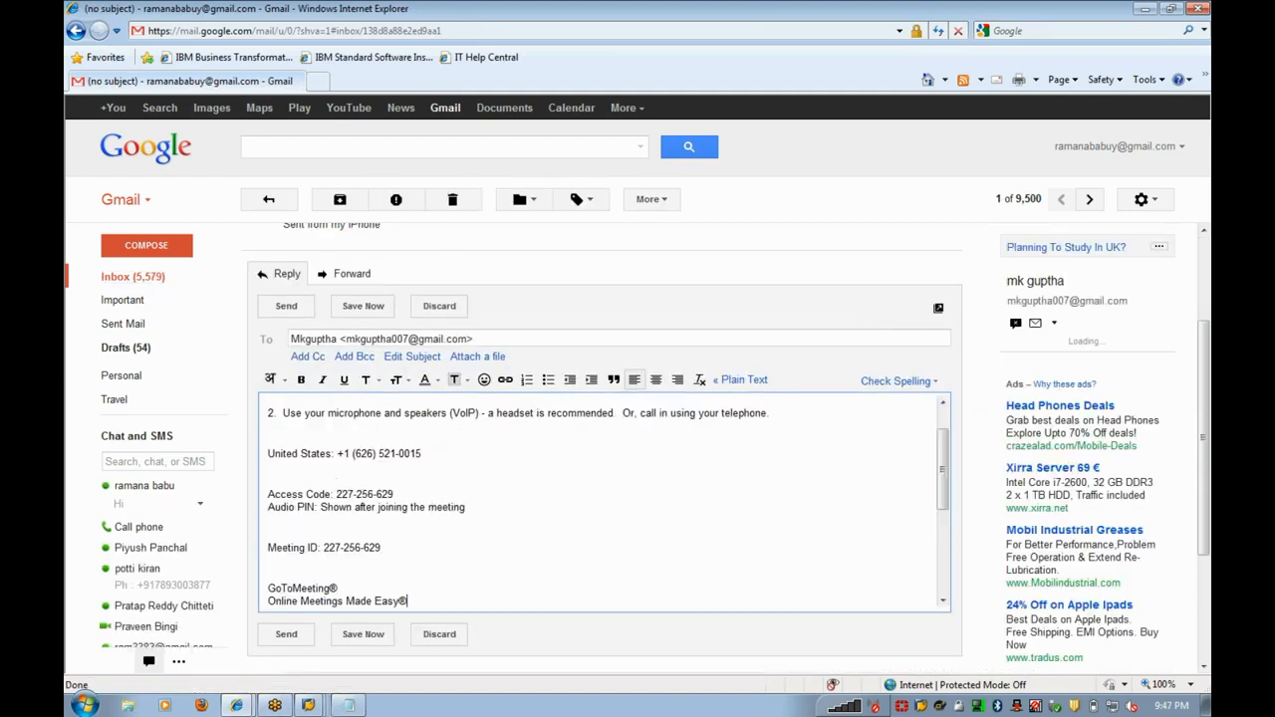
pyautogui.moveTo(942, 464); pyautogui.dragTo(943, 444)
pyautogui.click(285, 308)
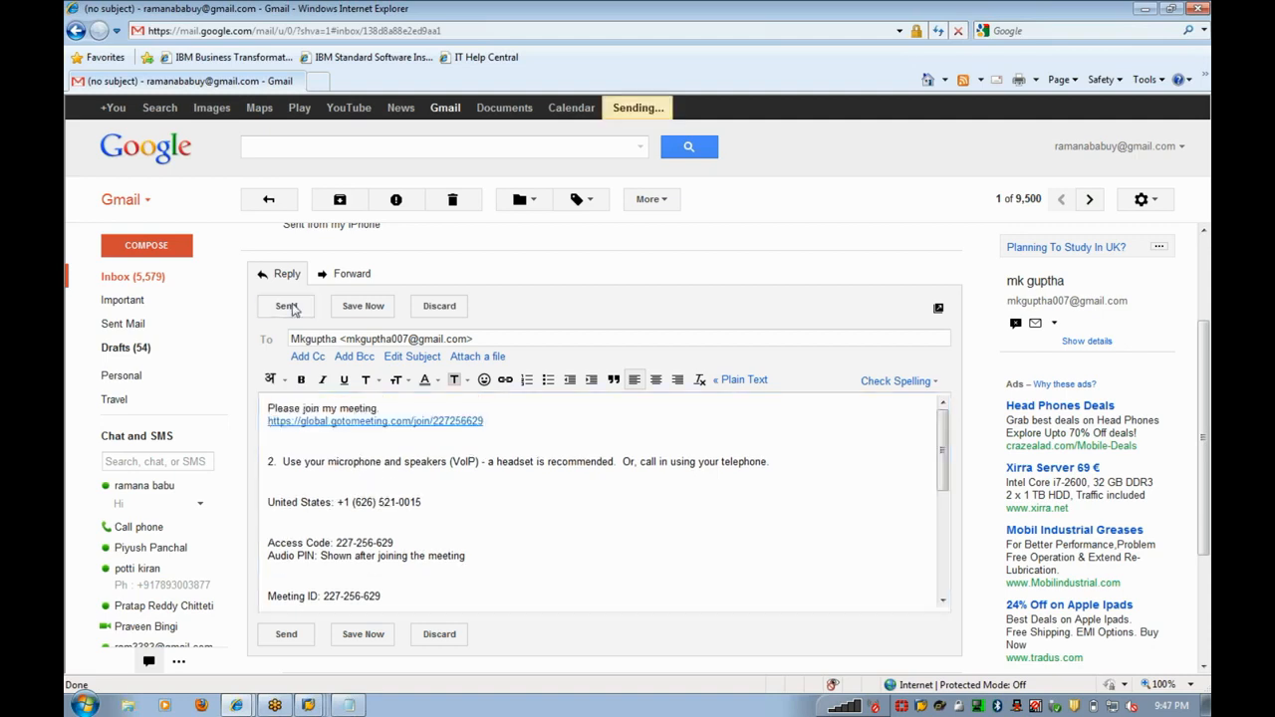
pyautogui.click(152, 277)
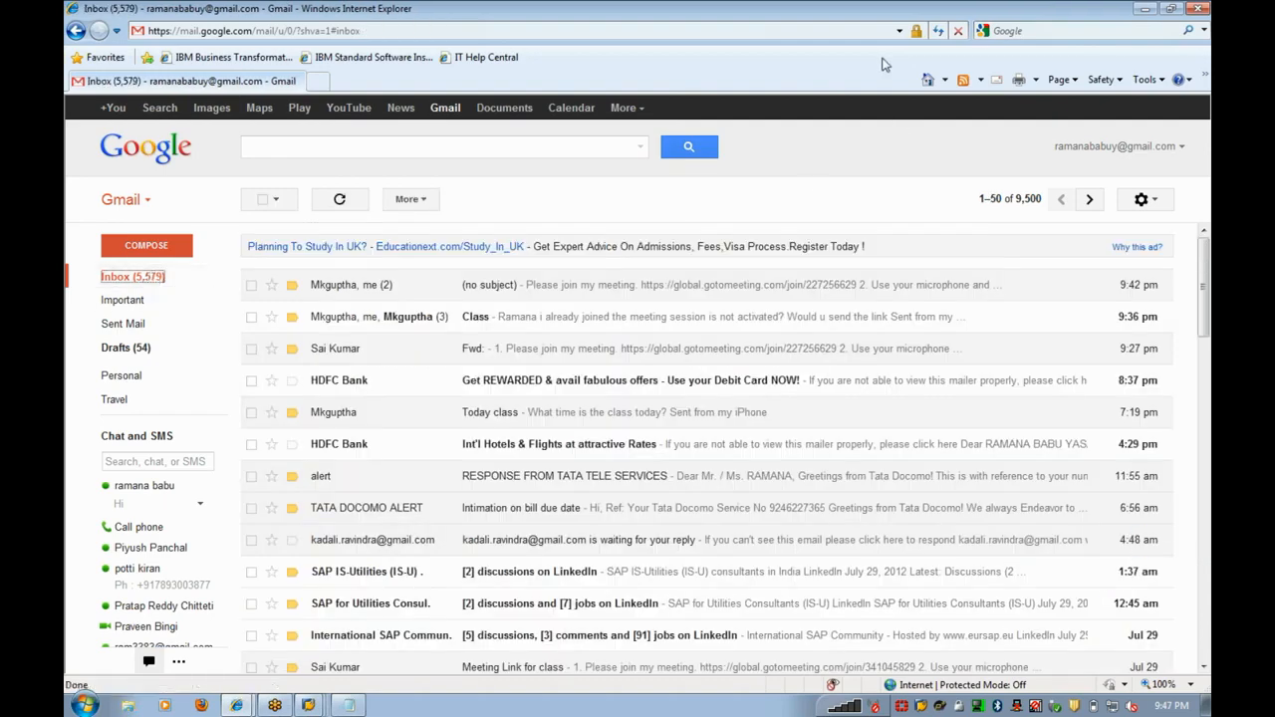
pyautogui.click(1200, 12)
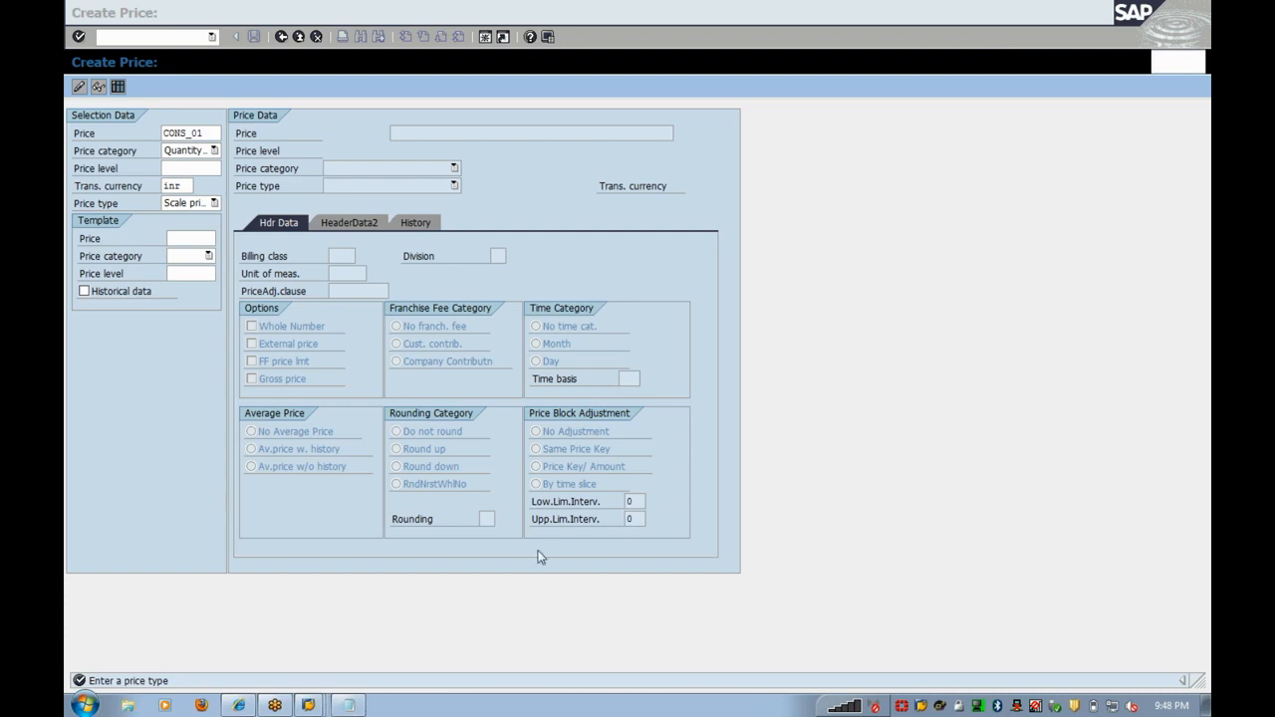
# - Switch to Notepad and examine the consumption against both price tiers, highlighting each tier line and the second tier's price
pyautogui.click(350, 706)
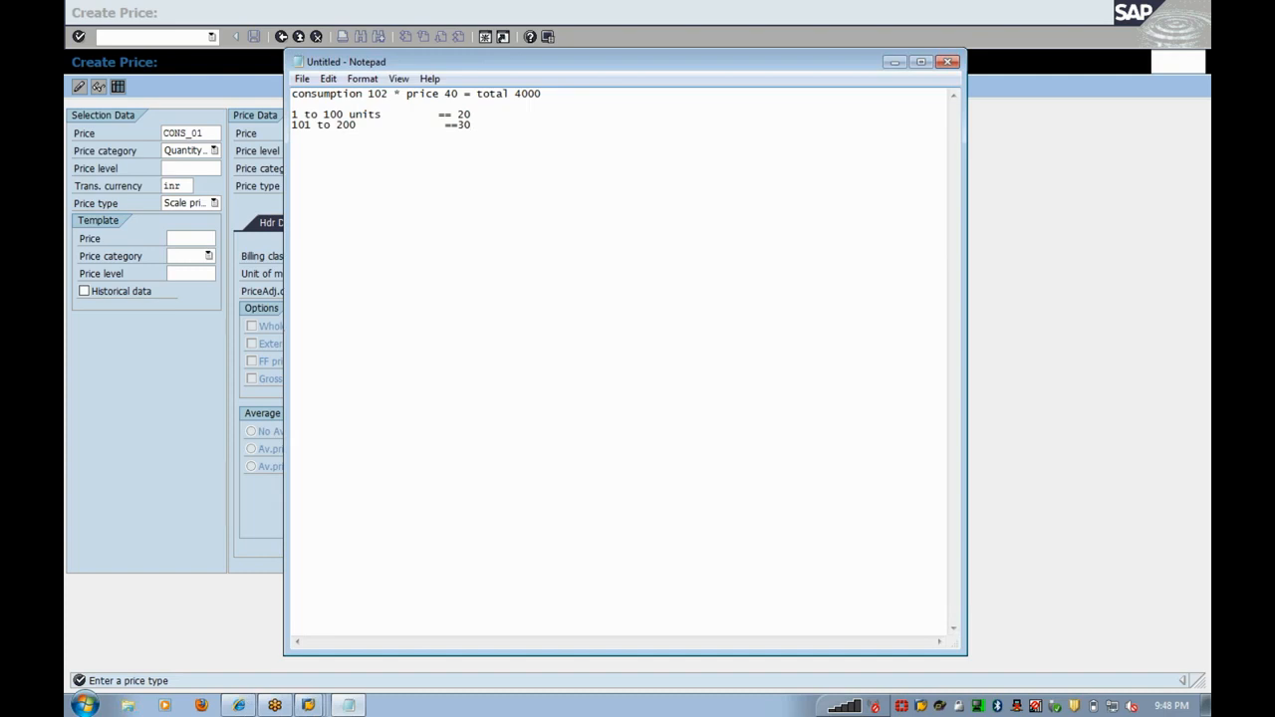
pyautogui.moveTo(368, 94); pyautogui.dragTo(389, 93)
pyautogui.moveTo(319, 114); pyautogui.dragTo(472, 115)
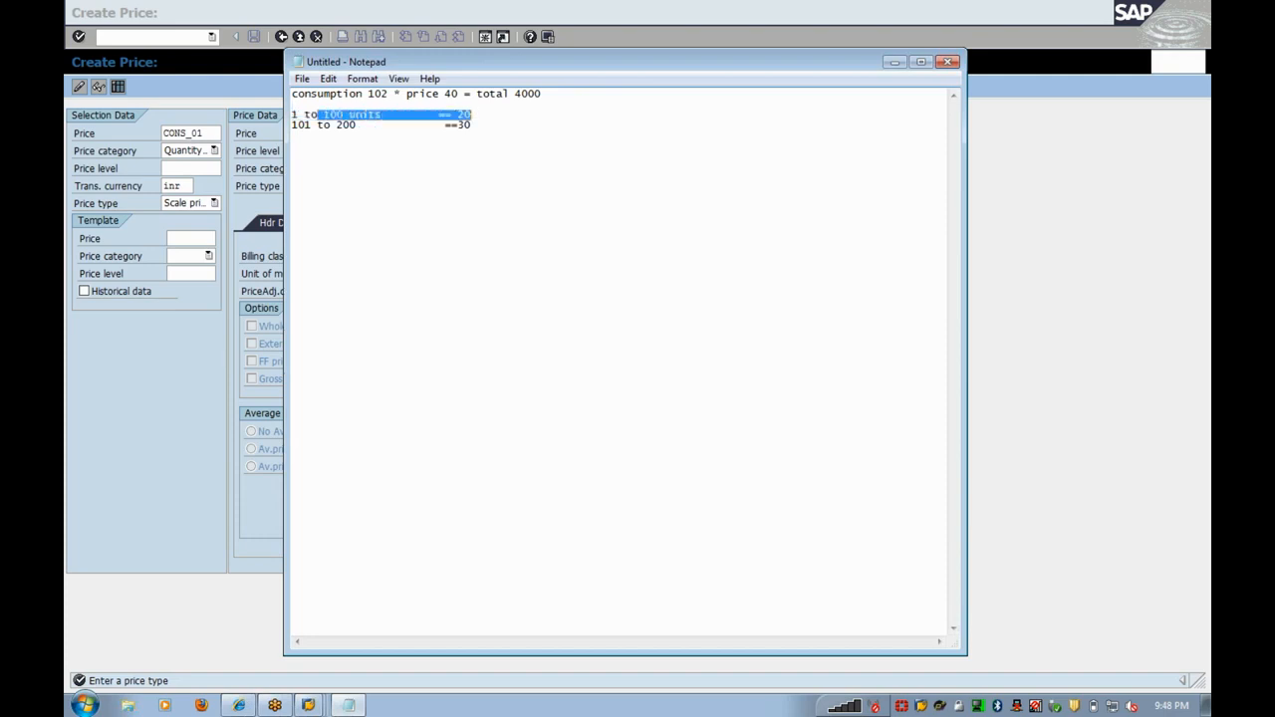
pyautogui.moveTo(292, 126); pyautogui.dragTo(445, 126)
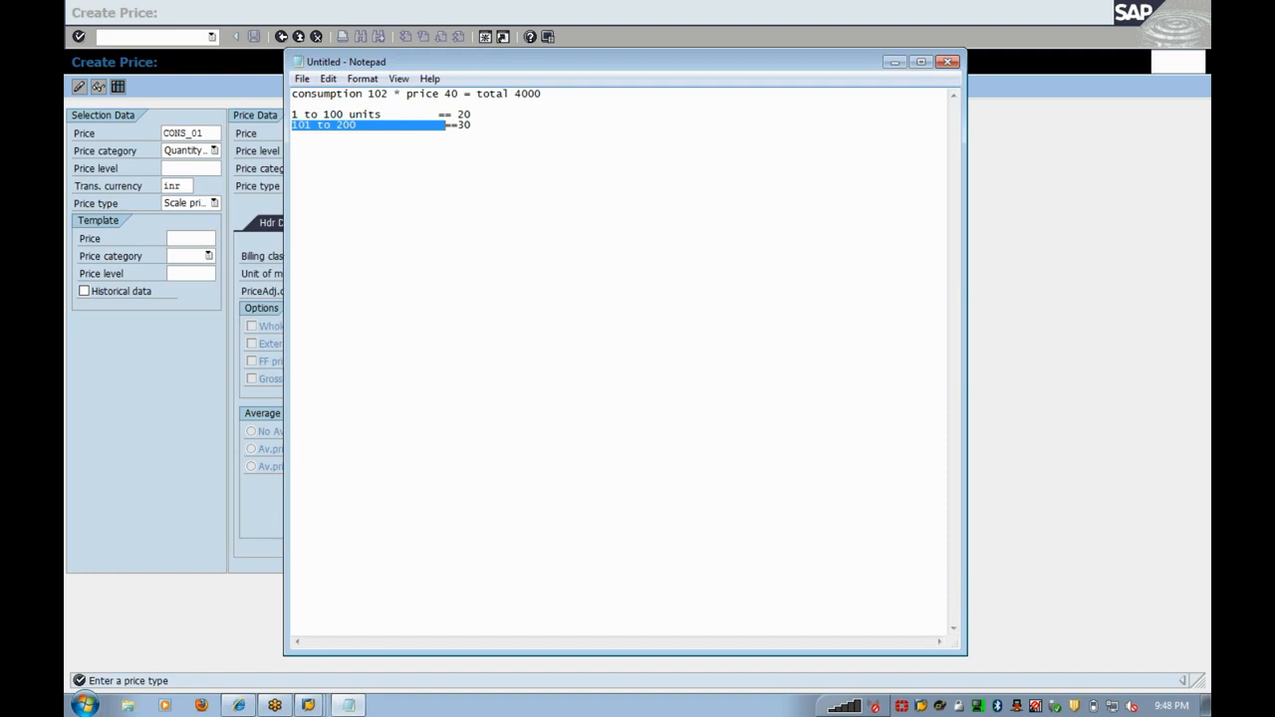
pyautogui.click(472, 125)
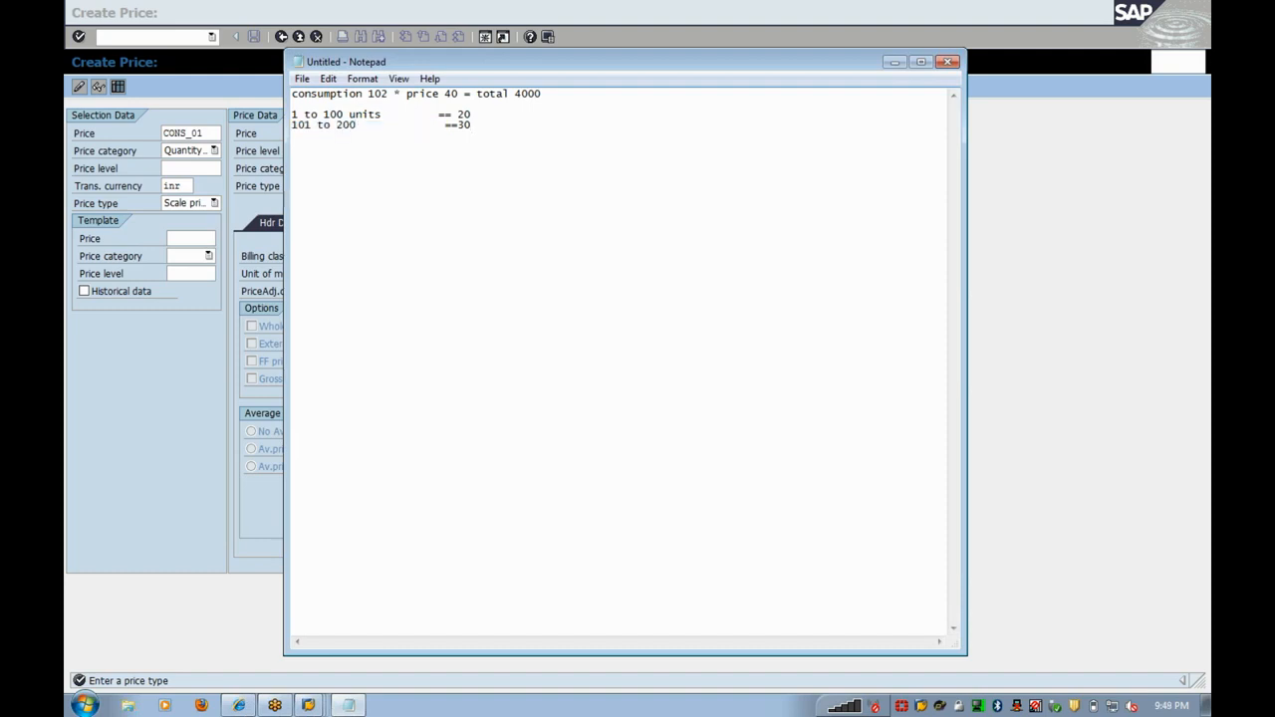
pyautogui.moveTo(368, 93); pyautogui.dragTo(401, 93)
pyautogui.moveTo(342, 125); pyautogui.dragTo(472, 126)
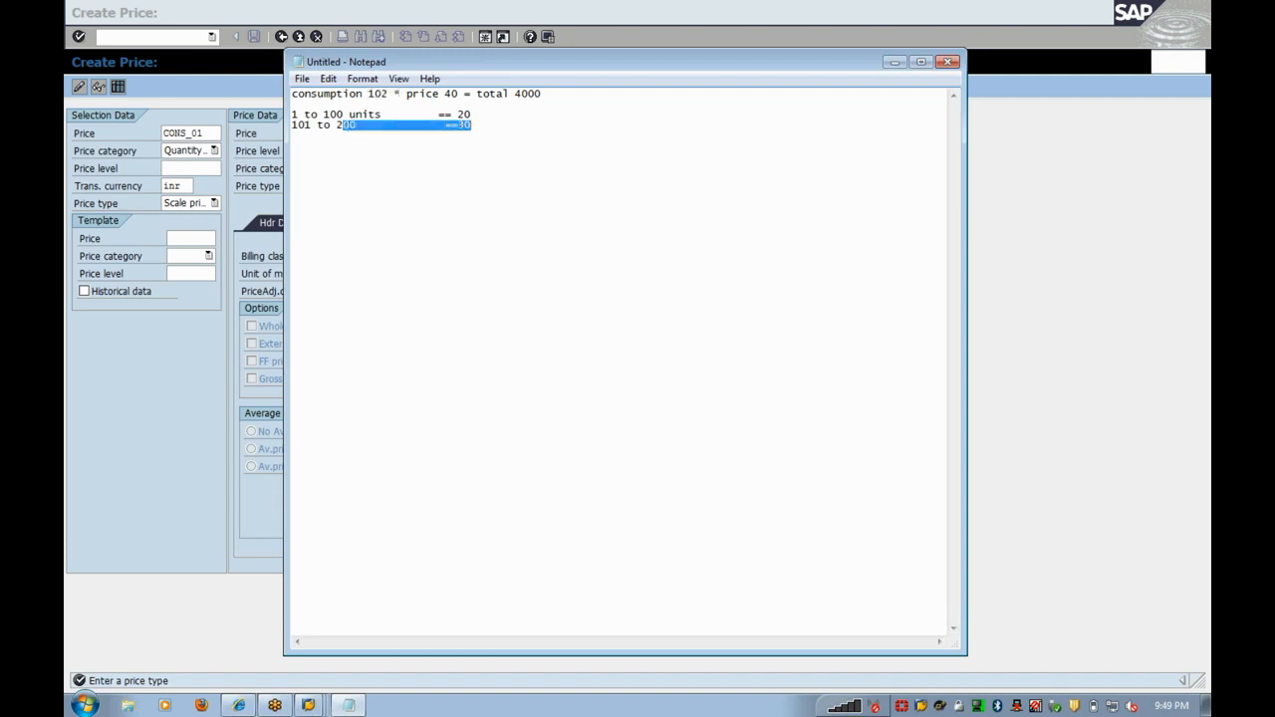
pyautogui.click(471, 126)
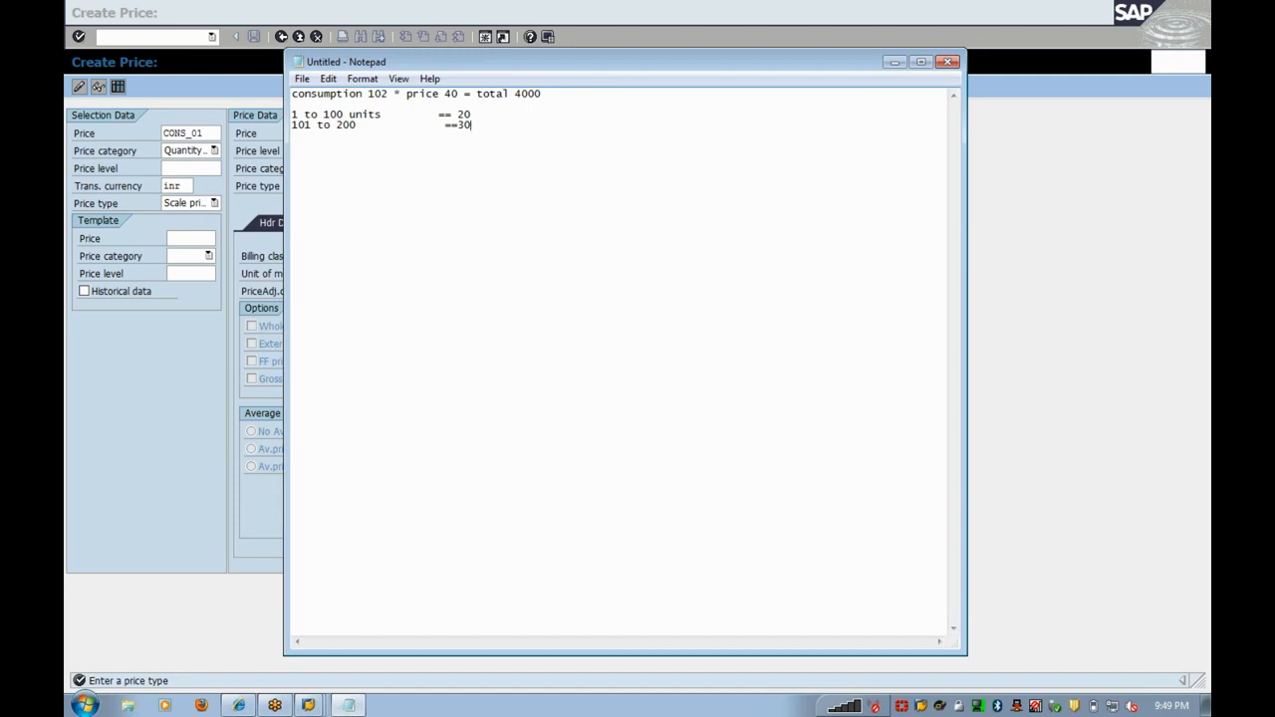
# - Switch back to SAP and confirm the selection data to open the header data of price CONS_01
pyautogui.click(125, 447)
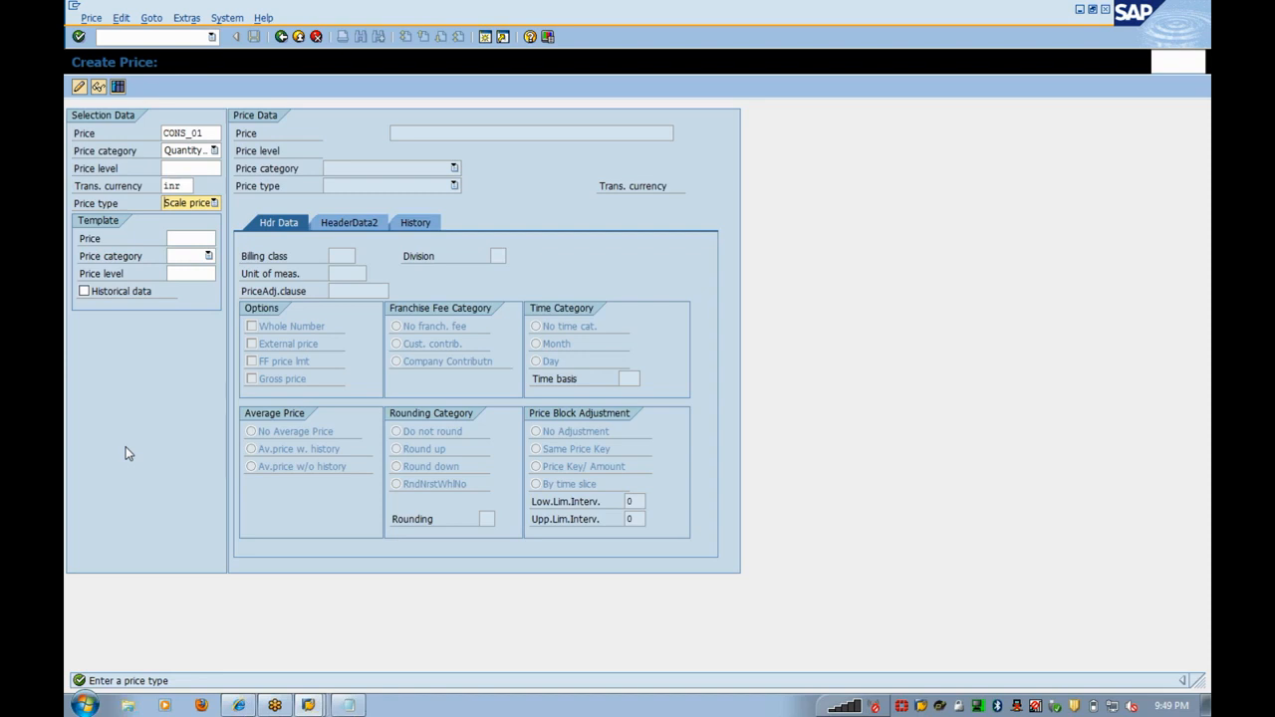
pyautogui.press('Return')
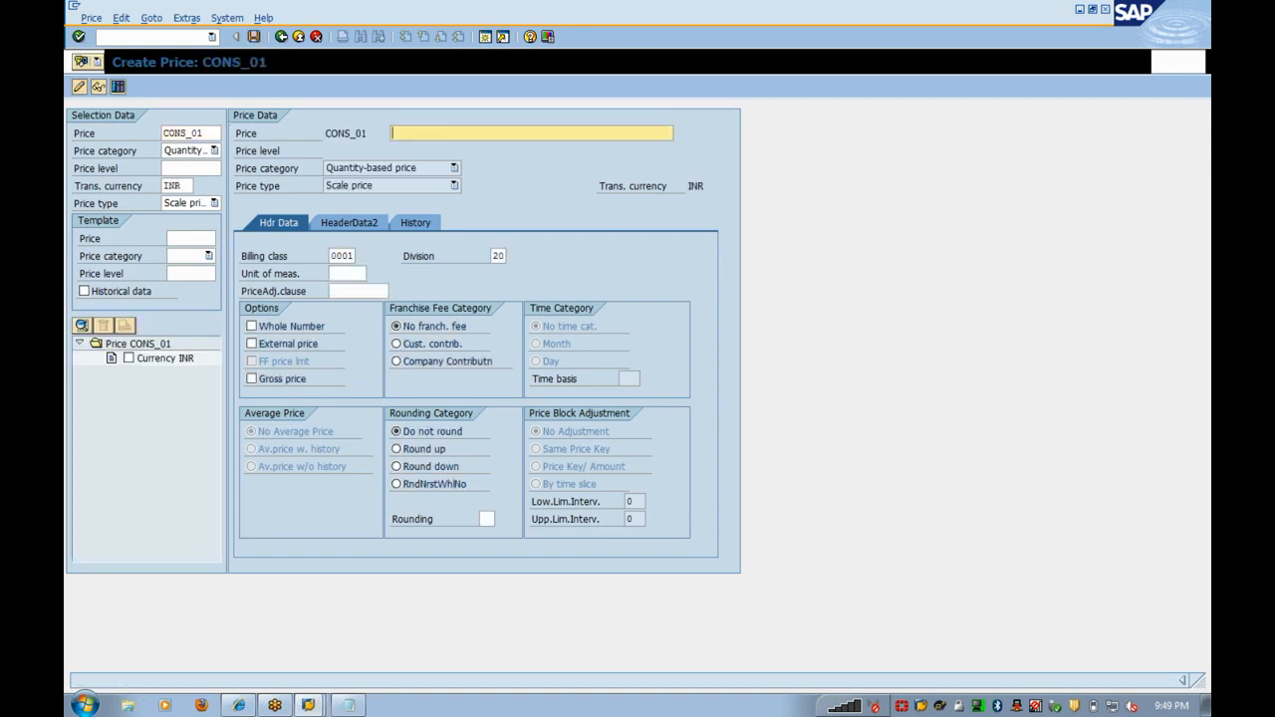
# - Enter "consumption charge" as the description of price CONS_01
pyautogui.write('ccc')
pyautogui.write('sum')
pyautogui.write('p')
pyautogui.write('t')
pyautogui.write('ion charge')
pyautogui.press('Return')
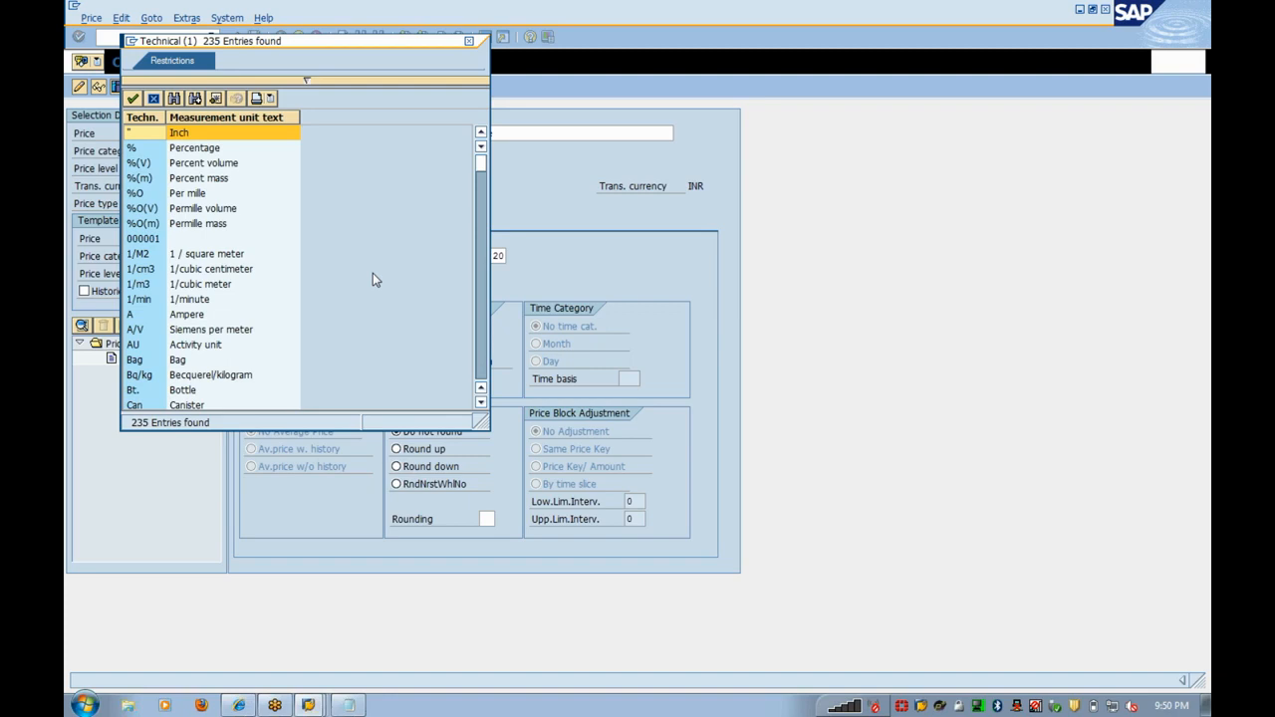
# - Find kwh in the list of measurement units and assign Kilowatt hours as the unit of measurement
pyautogui.hotkey('ctrl', 'f')
pyautogui.write('kwh')
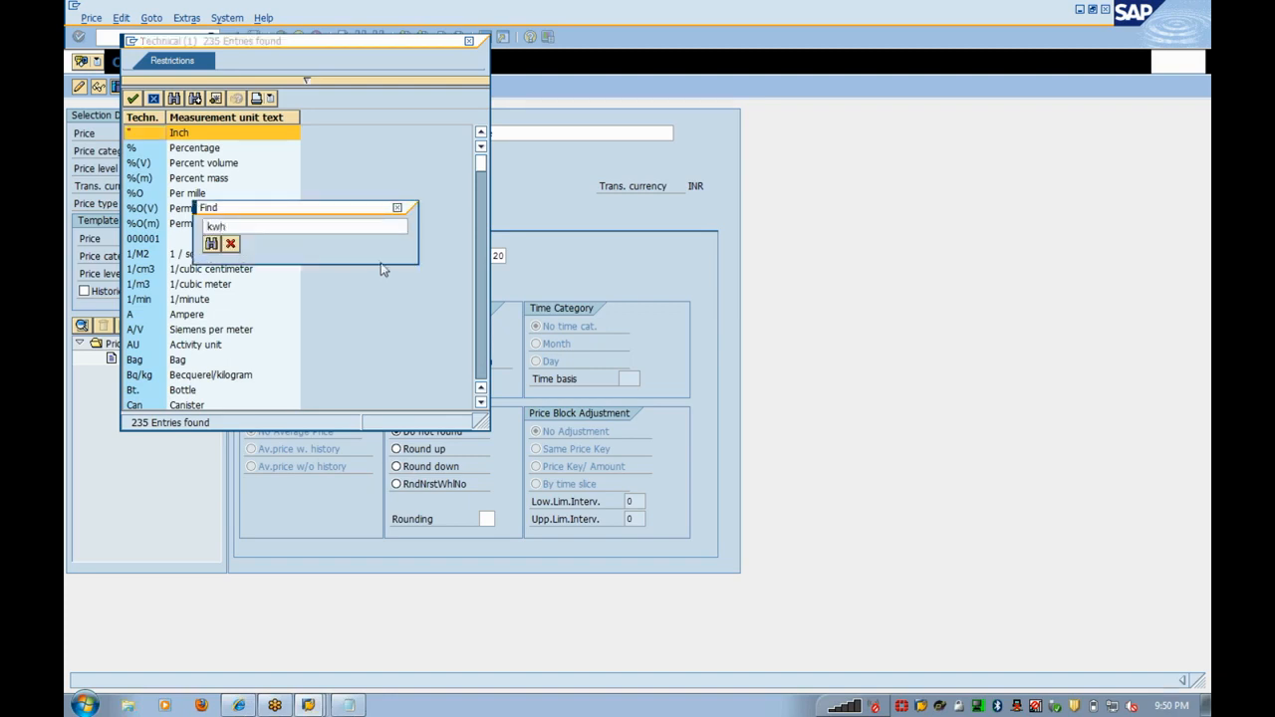
pyautogui.press('Return')
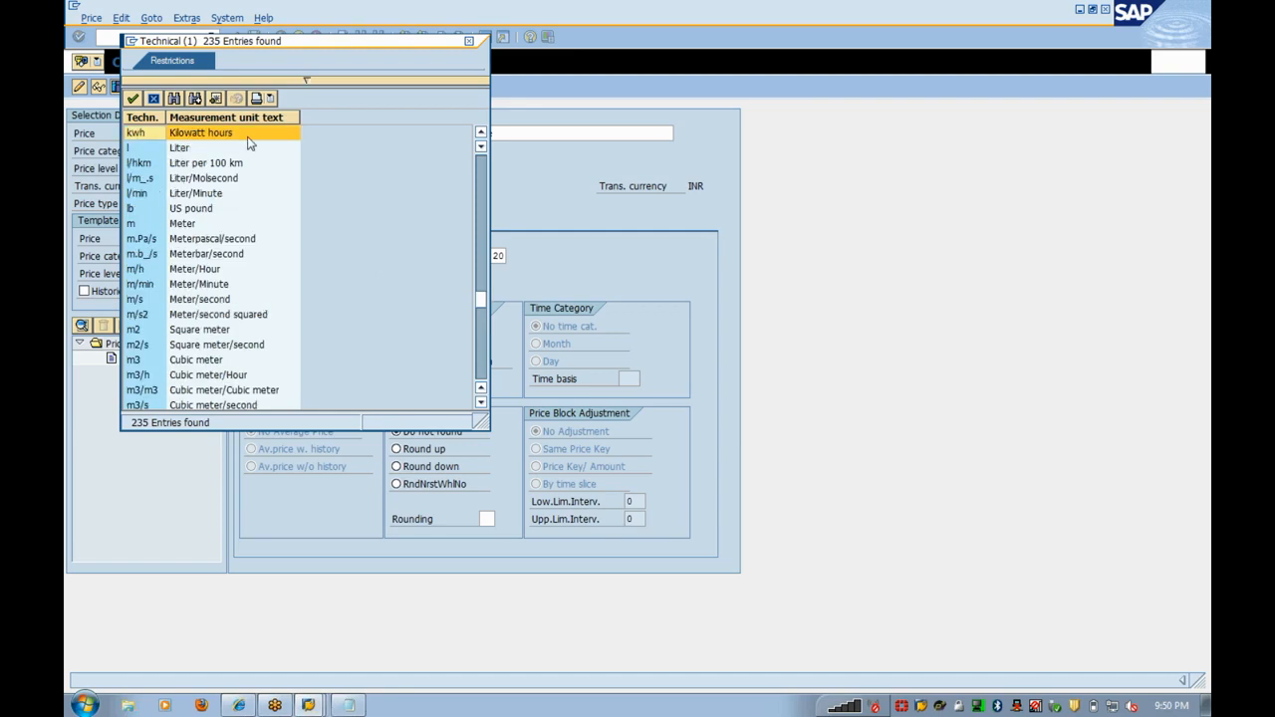
pyautogui.doubleClick(247, 137)
pyautogui.press('Return')
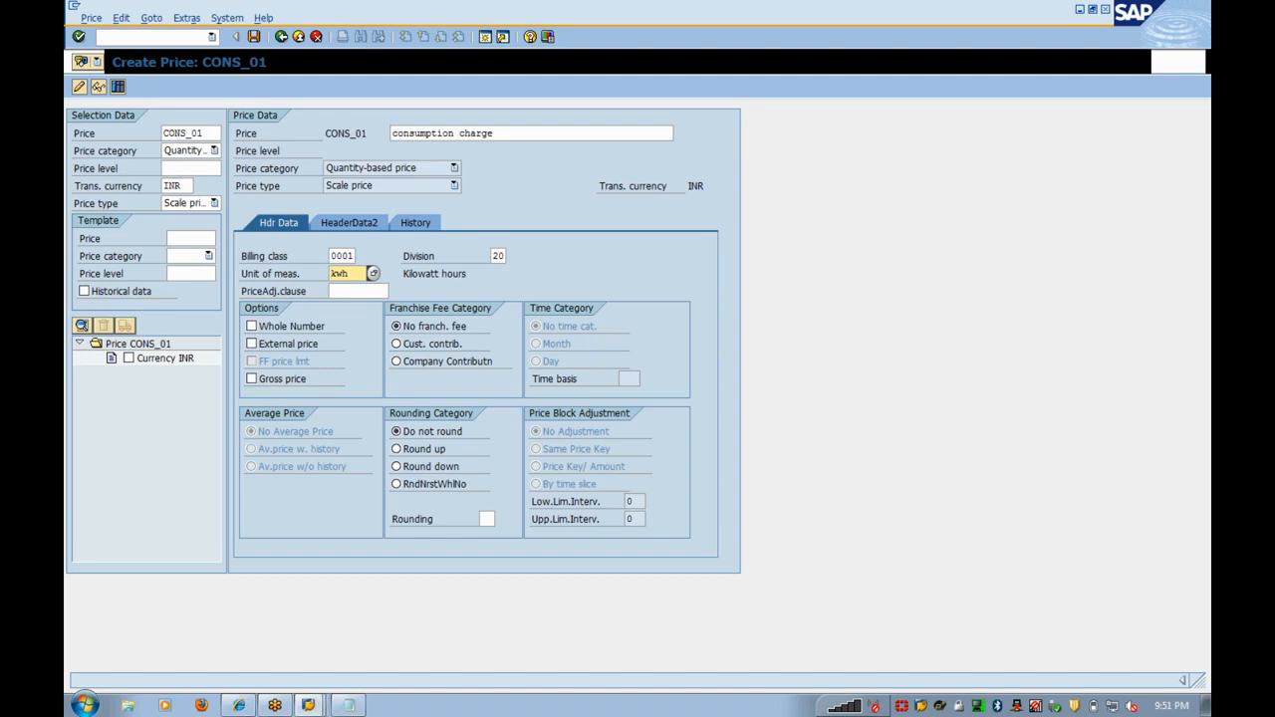
# - In the price history, enter validity from 01.01.2012 to 31.03.2012 and from-block 1
pyautogui.click(426, 223)
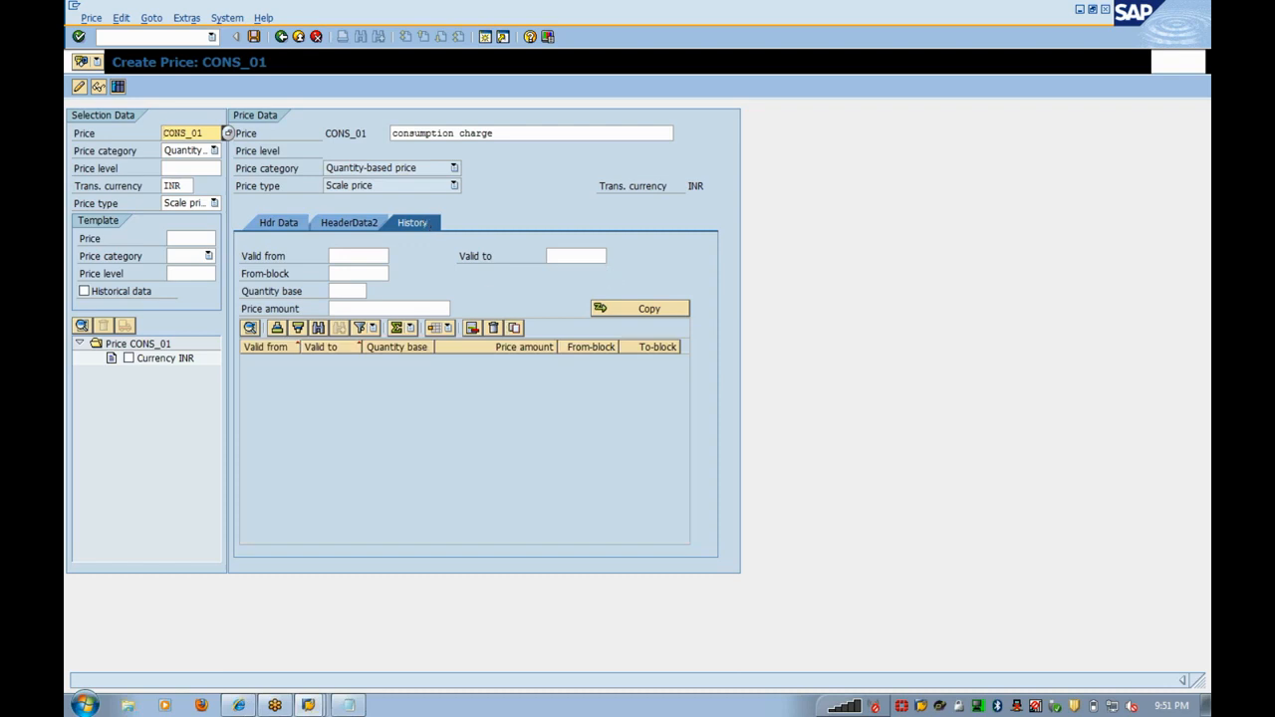
pyautogui.click(359, 256)
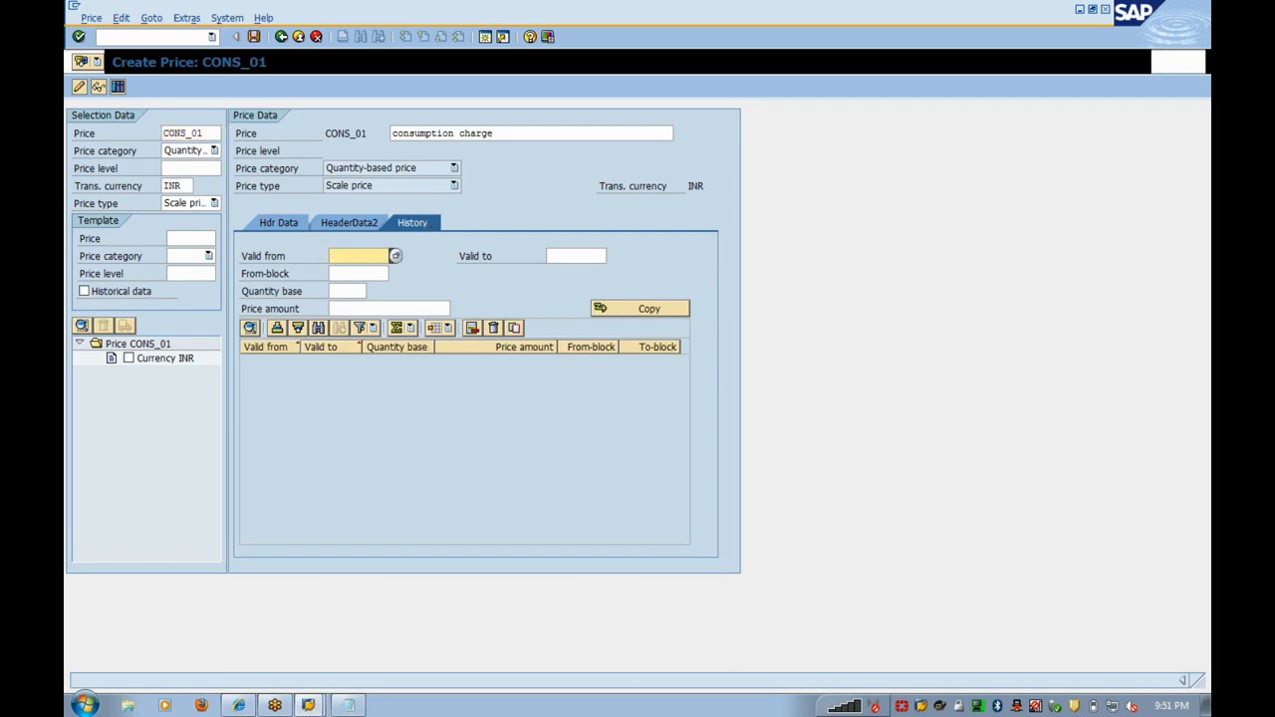
pyautogui.write('01012012')
pyautogui.press('Tab')
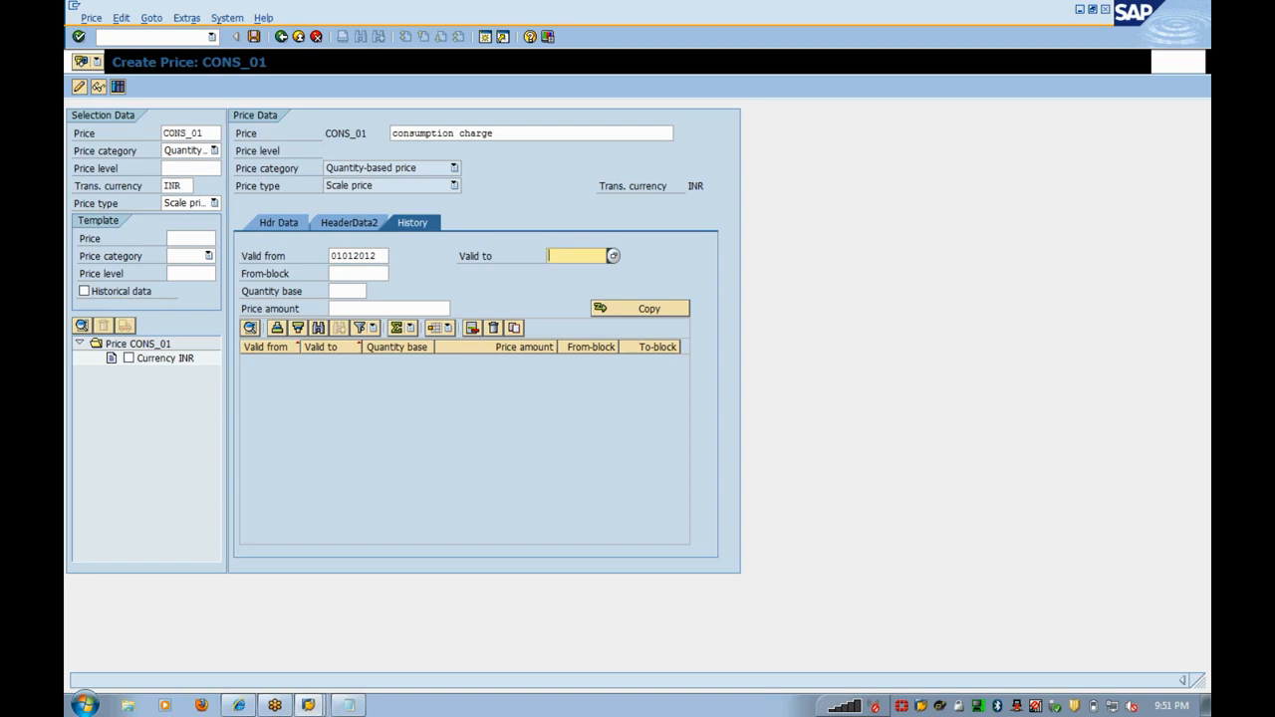
pyautogui.write('31032012')
pyautogui.press('Tab')
pyautogui.write('1')
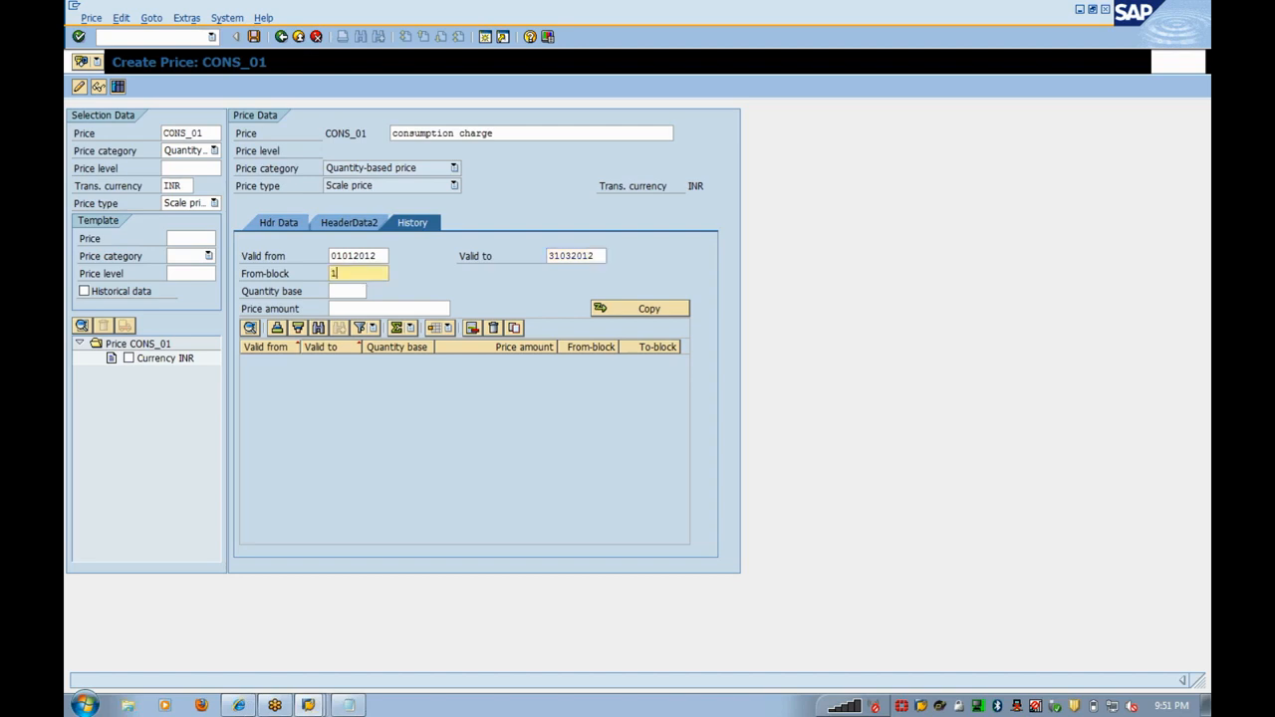
pyautogui.press('Tab')
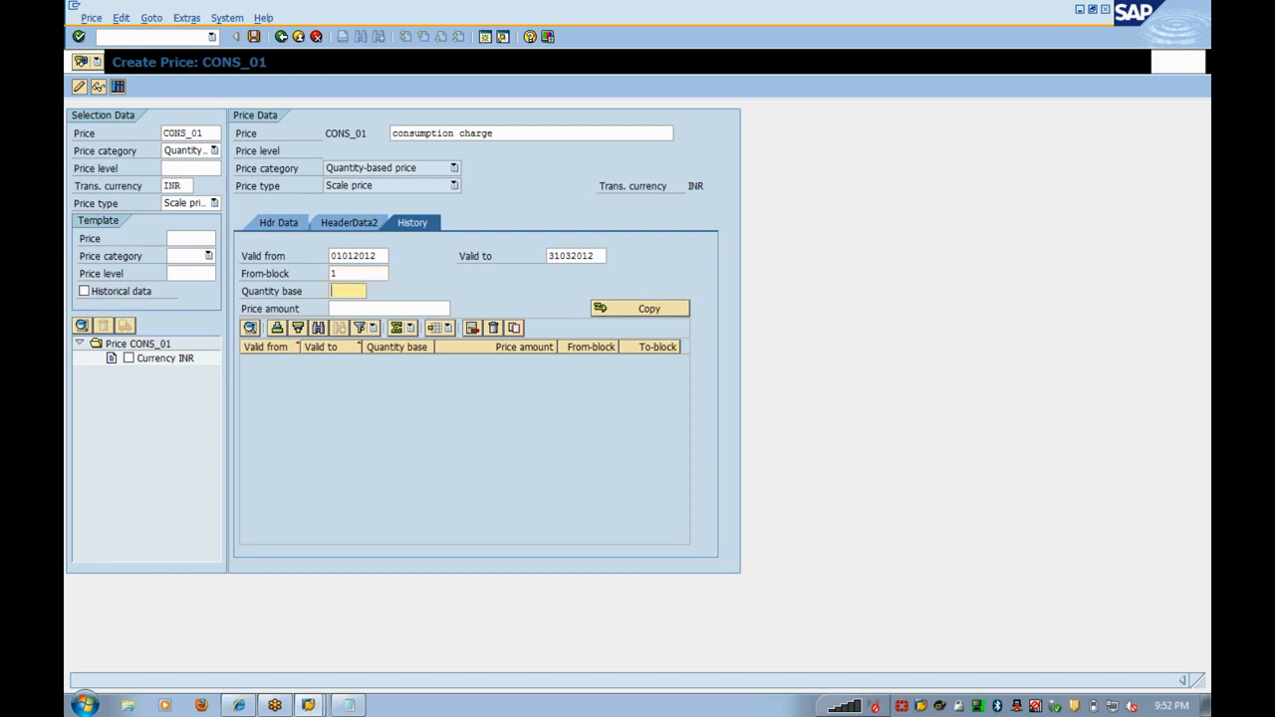
# - Set the quantity base to 1 and the price amount to 100, and add the entry to the history table
pyautogui.click(204, 205)
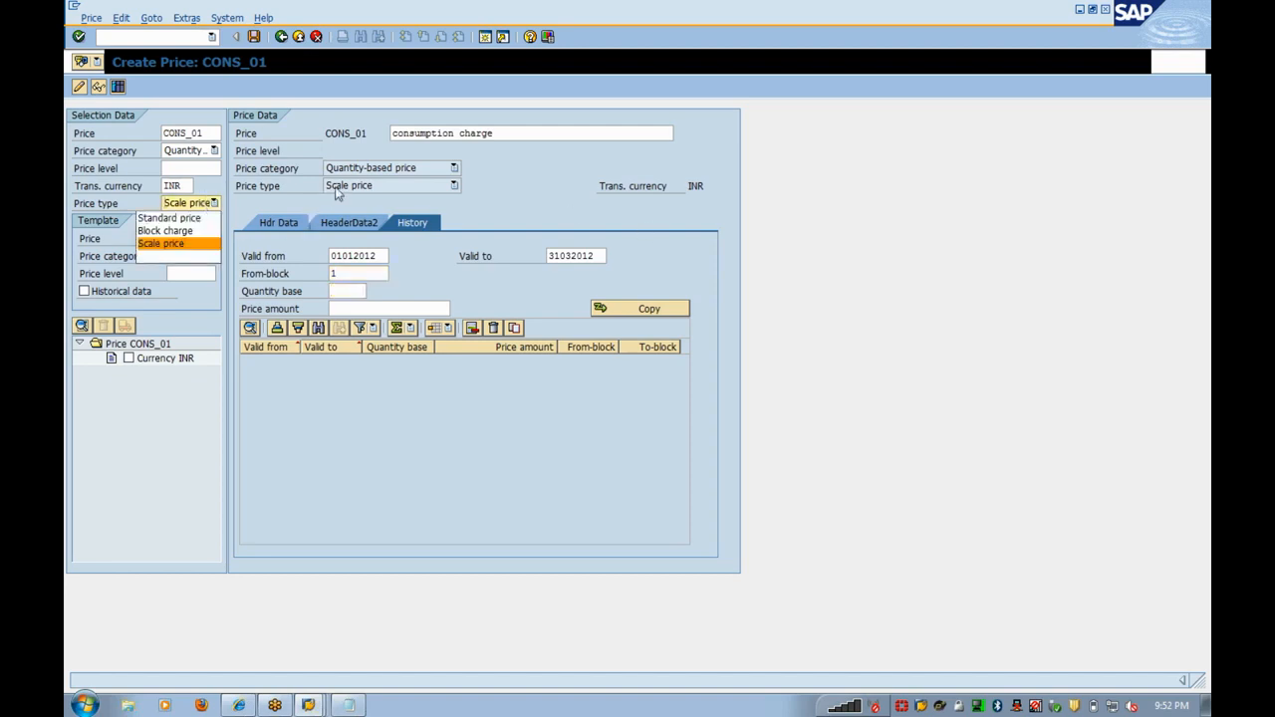
pyautogui.click(523, 176)
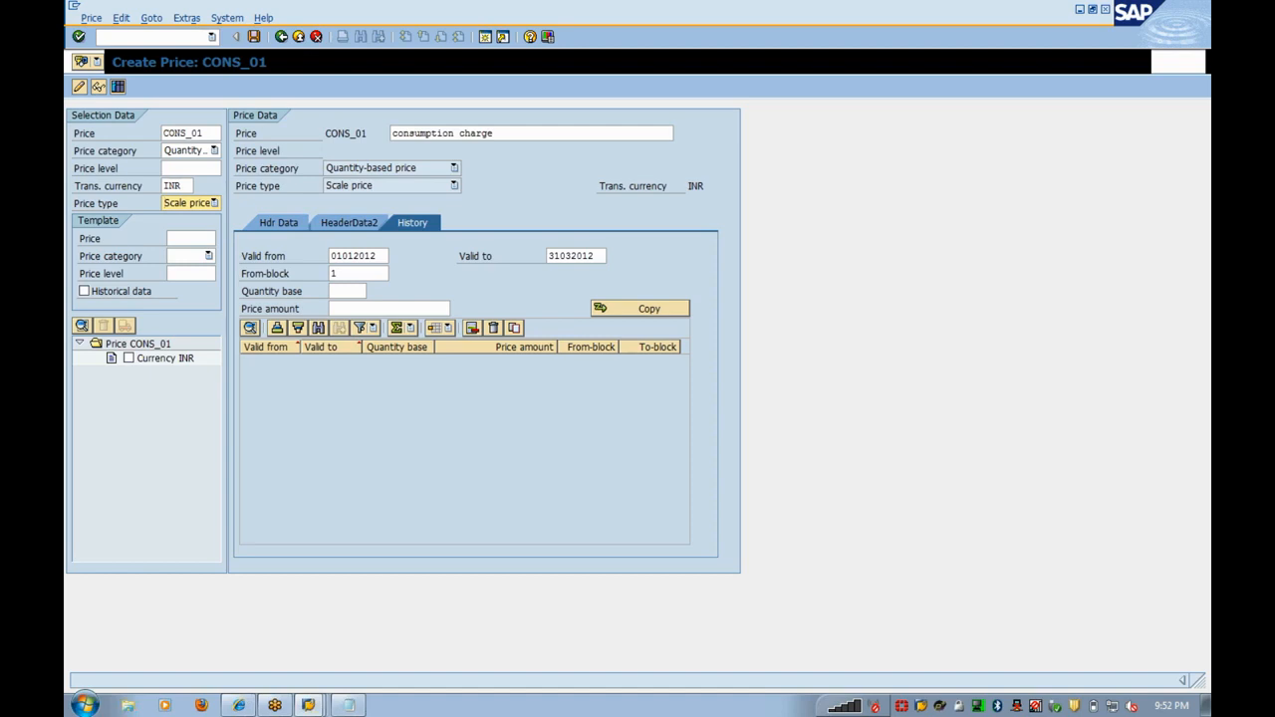
pyautogui.click(346, 291)
pyautogui.write('1')
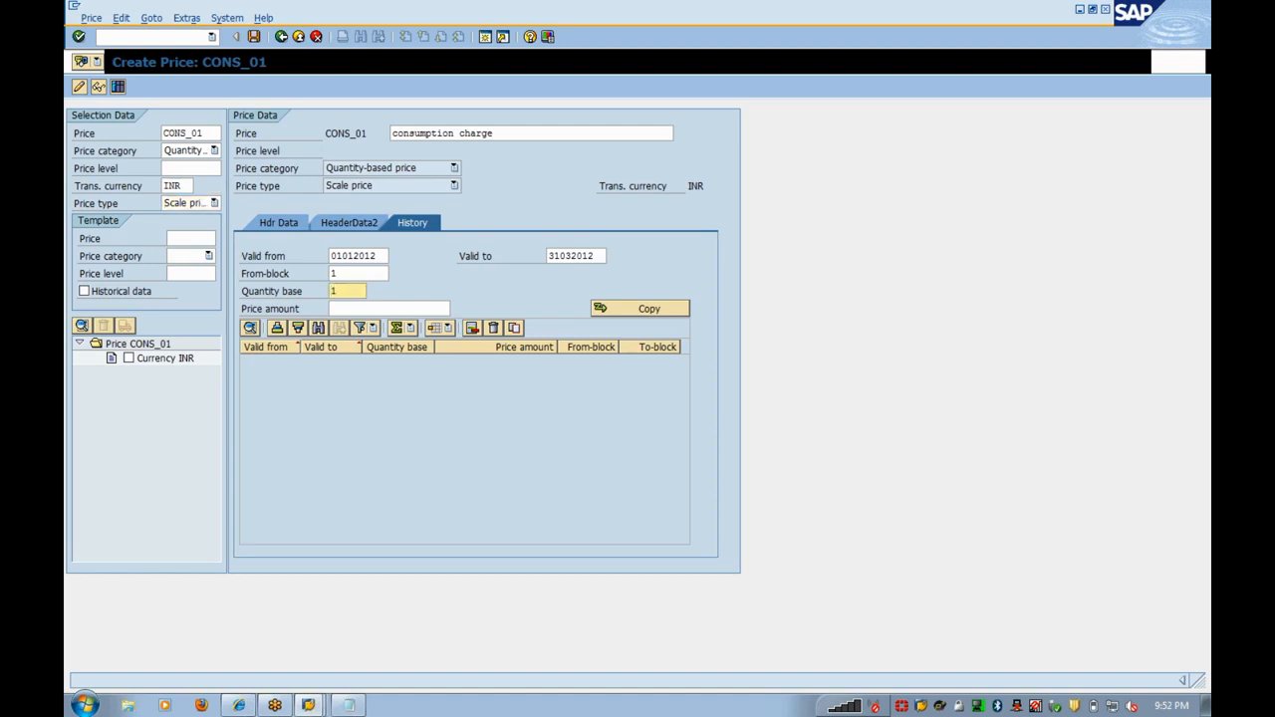
pyautogui.press('Tab')
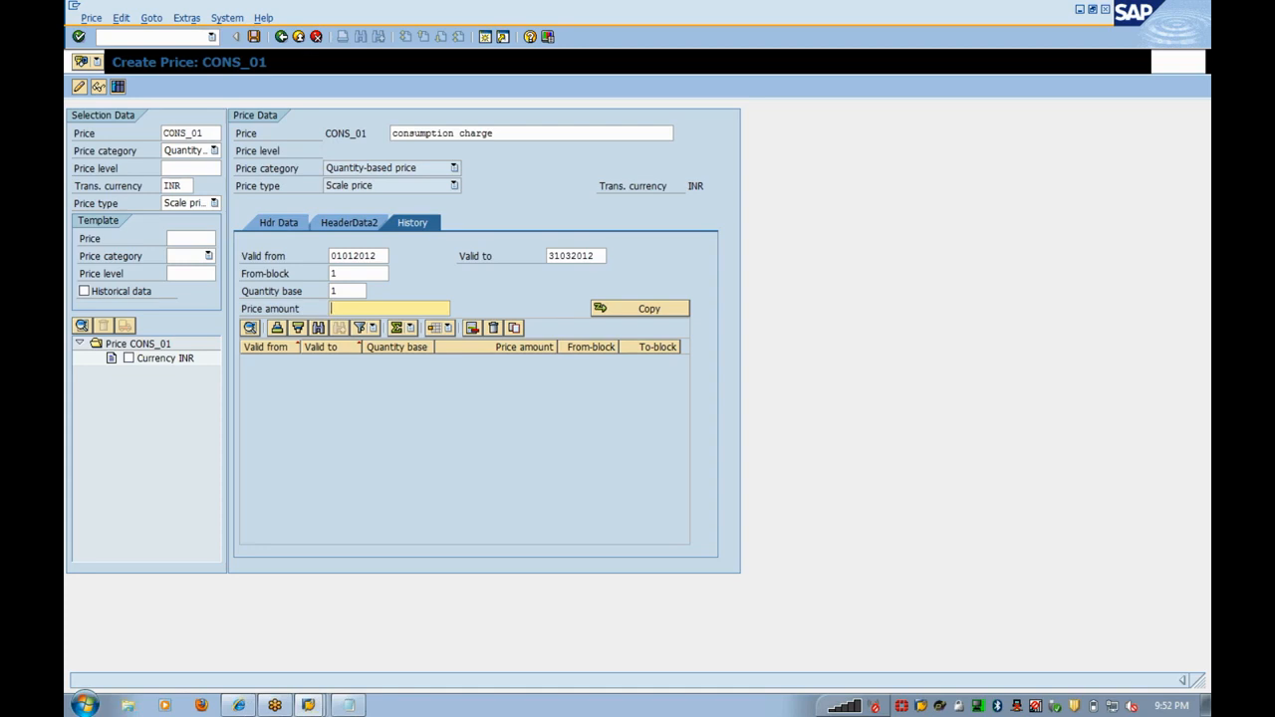
pyautogui.write('100')
pyautogui.click(634, 310)
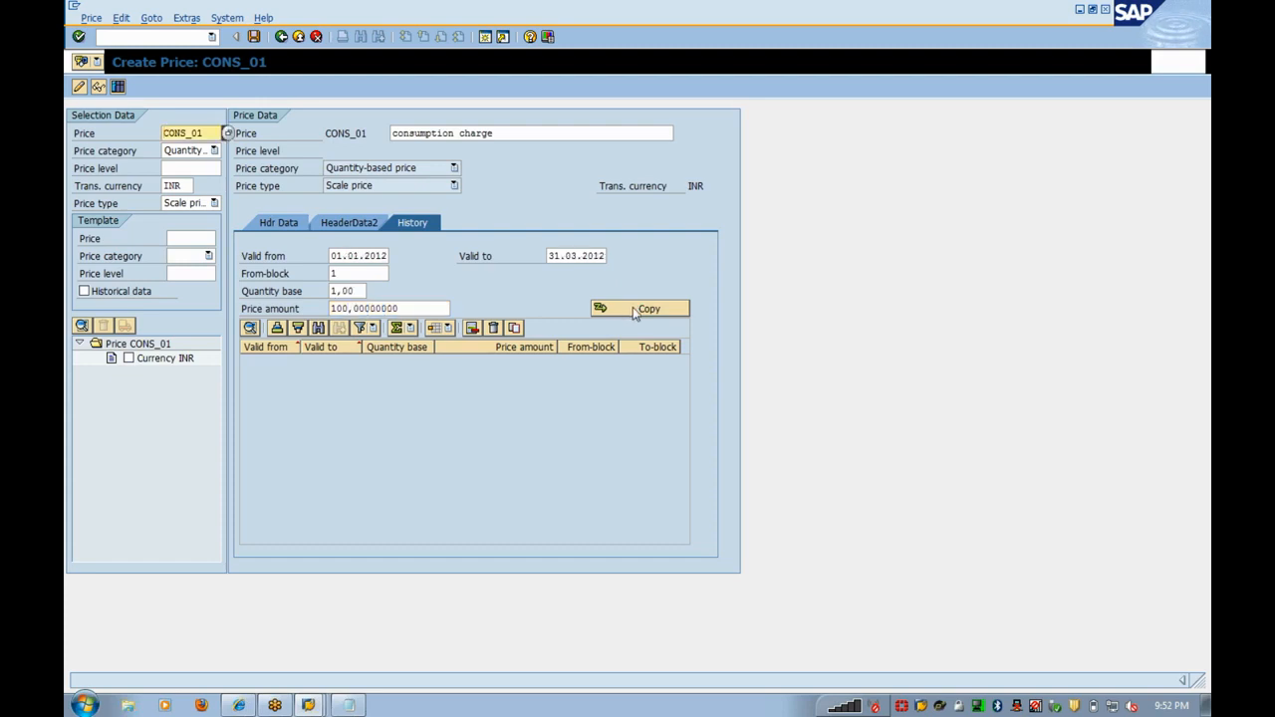
pyautogui.click(635, 310)
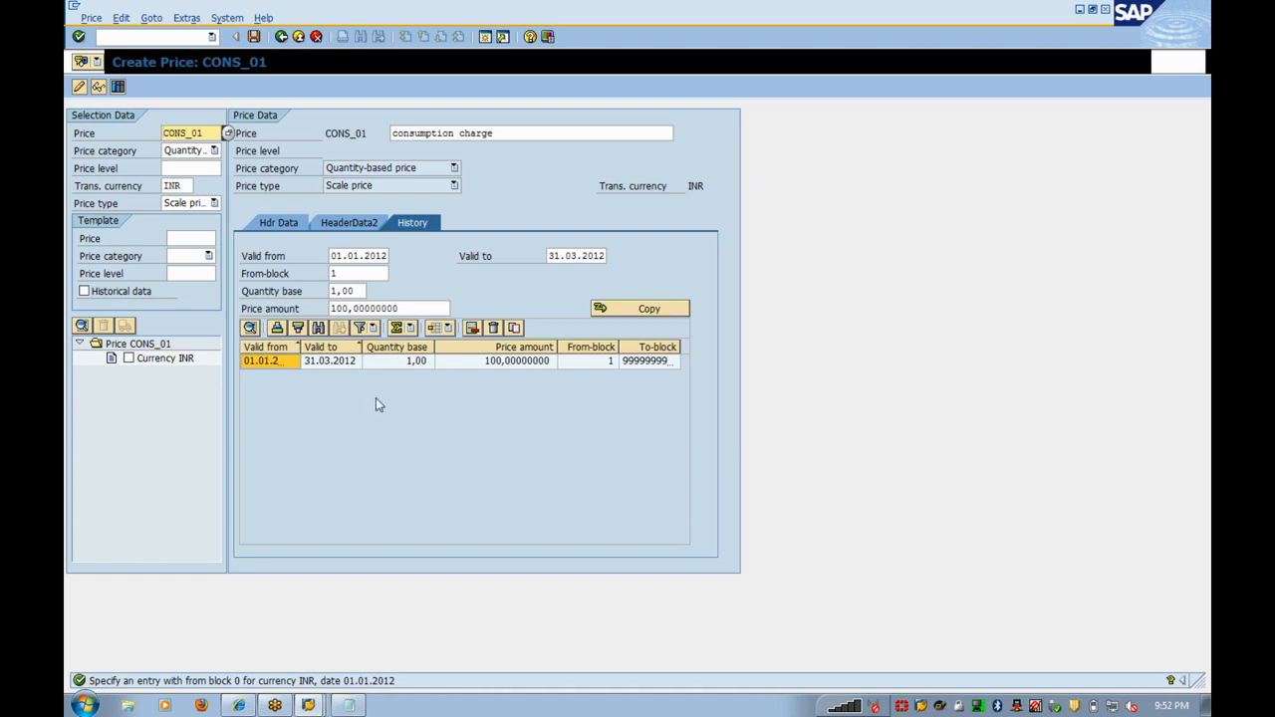
# - Set the validity period for the second history entry to 01.04.2012 through 31.12.9999
pyautogui.click(488, 360)
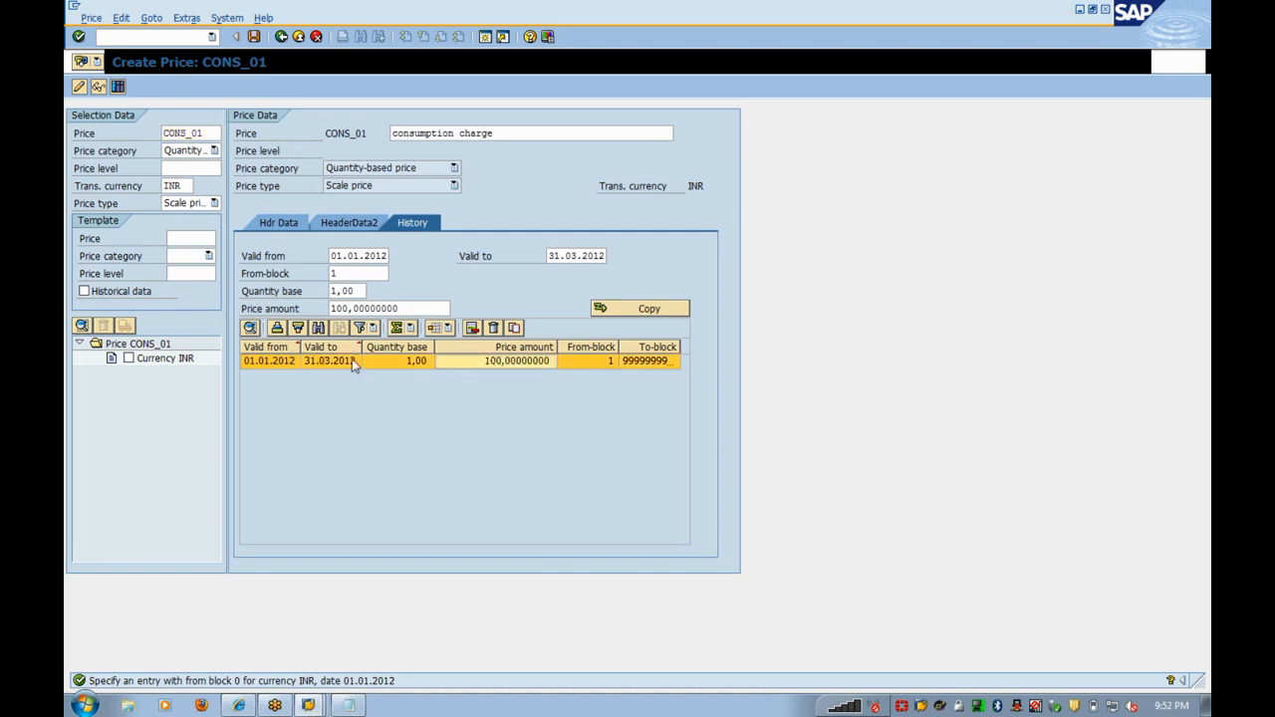
pyautogui.moveTo(332, 256); pyautogui.dragTo(494, 293)
pyautogui.write('0104')
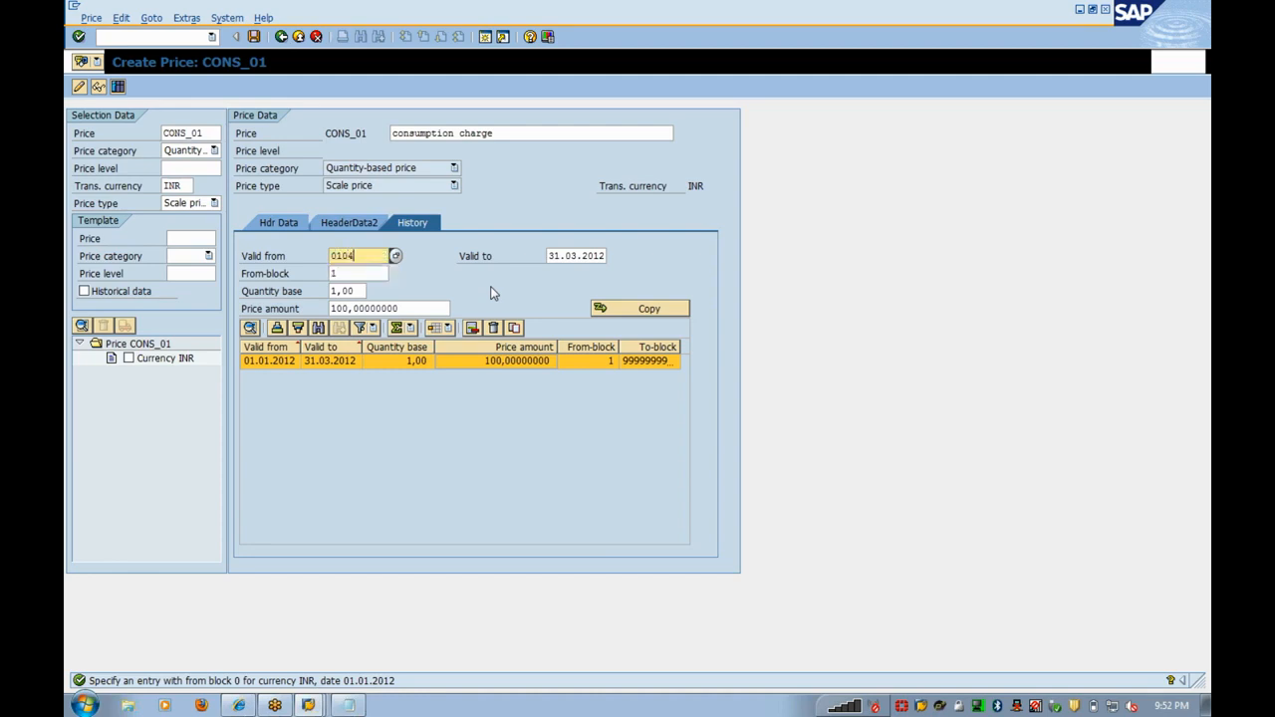
pyautogui.write('2012')
pyautogui.press('Tab')
pyautogui.press('Delete')
pyautogui.press('Delete')
pyautogui.press('Delete')
pyautogui.press('Delete')
pyautogui.press('Delete')
pyautogui.press('Delete')
pyautogui.press('Delete')
pyautogui.press('Delete')
pyautogui.press('Delete')
pyautogui.press('Delete')
pyautogui.write('2')
pyautogui.press('BackSpace')
pyautogui.write('3')
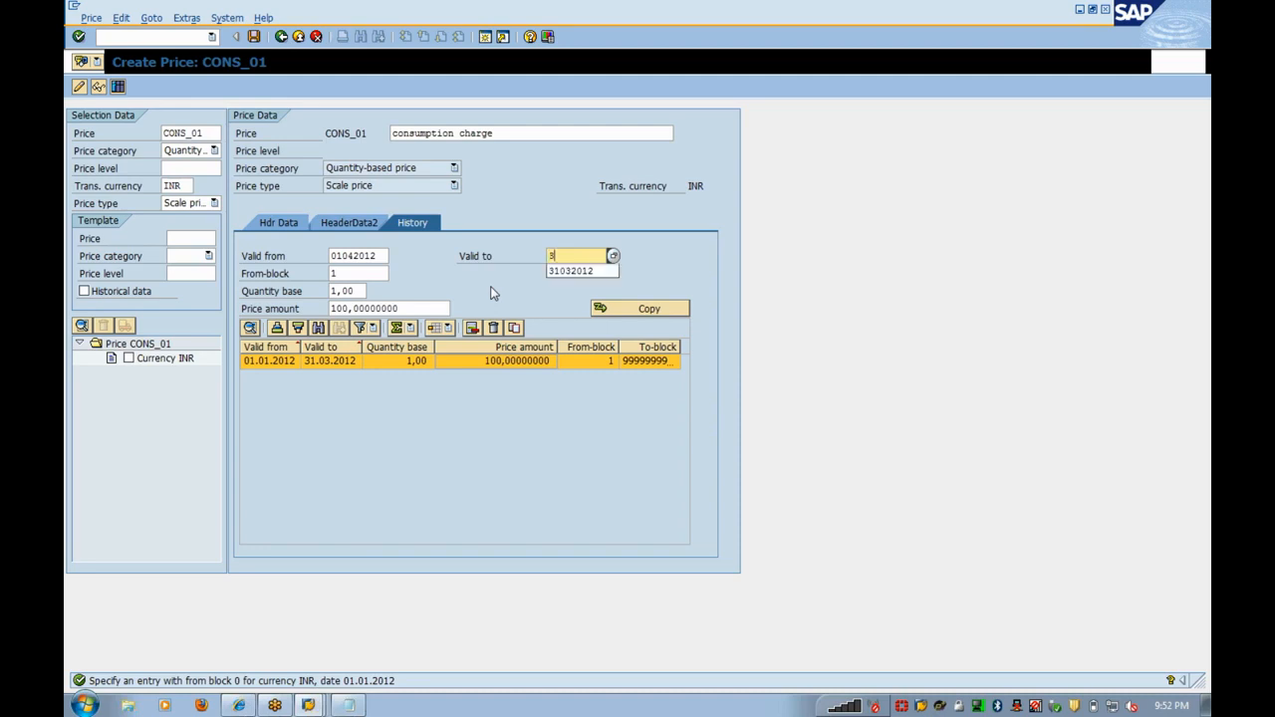
pyautogui.write('1129999')
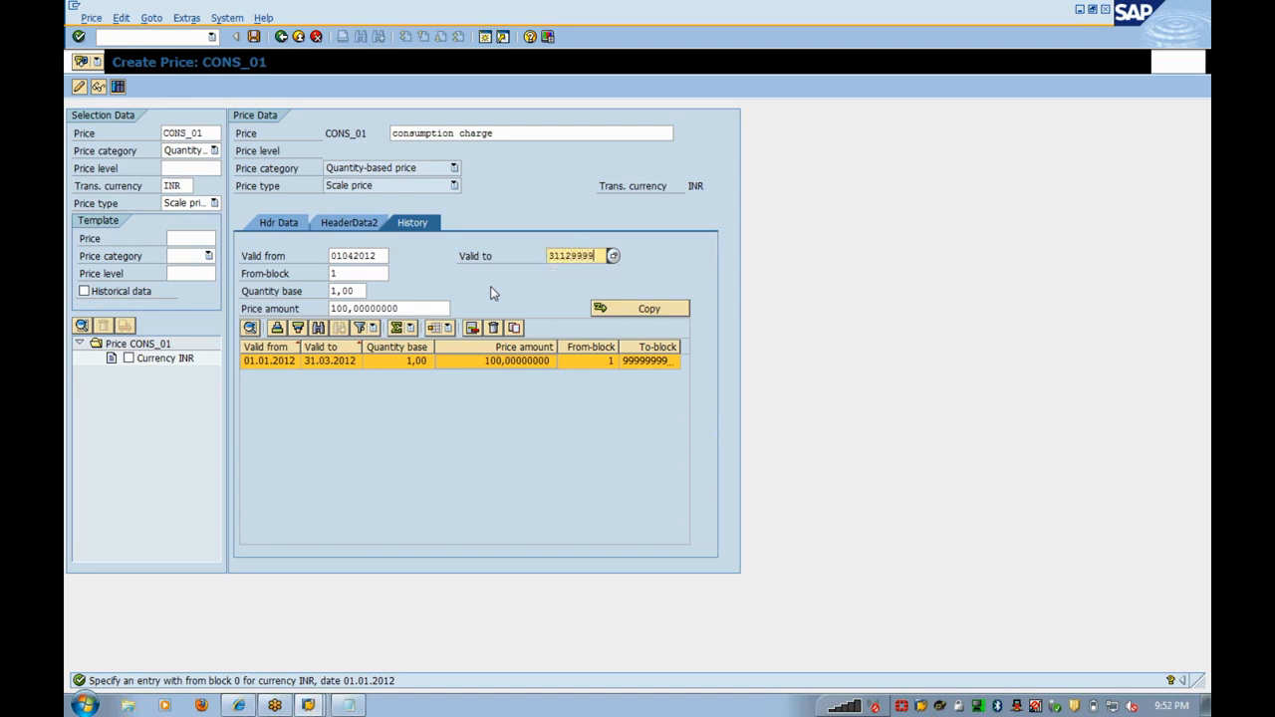
# - Set the price amount to 200 and add the entry as a second line of the history table
pyautogui.moveTo(438, 308); pyautogui.dragTo(148, 309)
pyautogui.write('200')
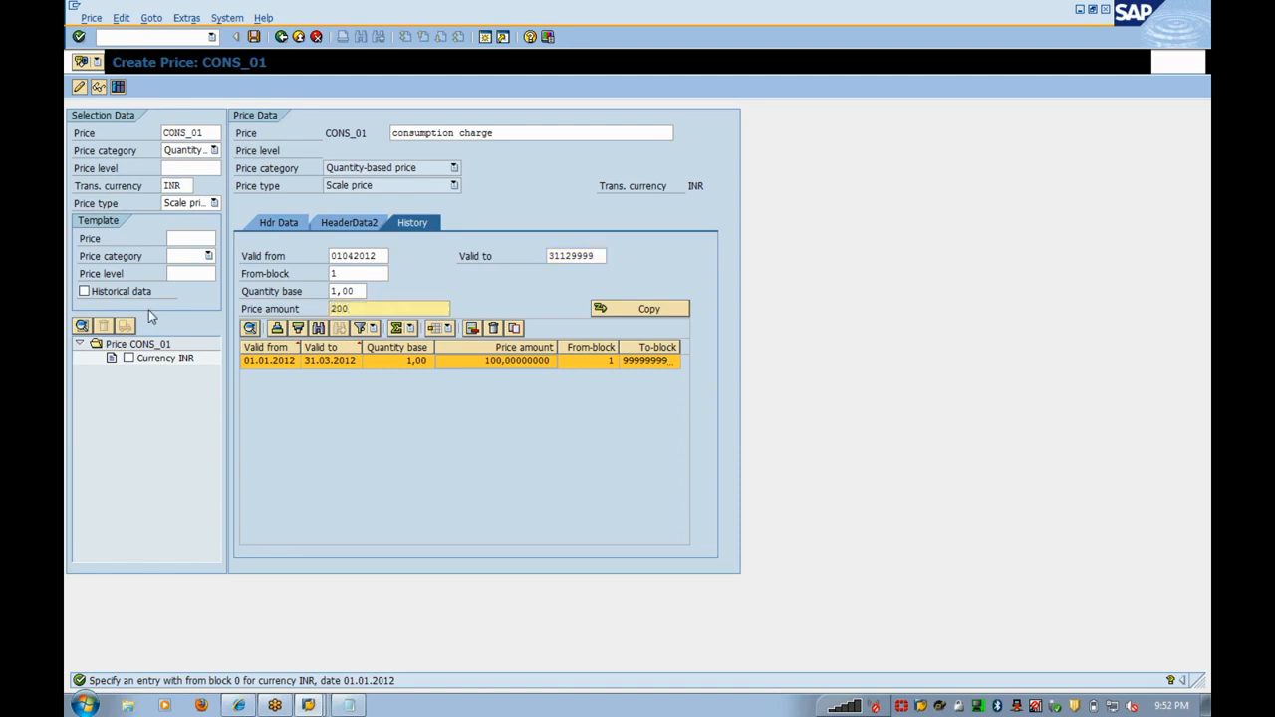
pyautogui.press('Return')
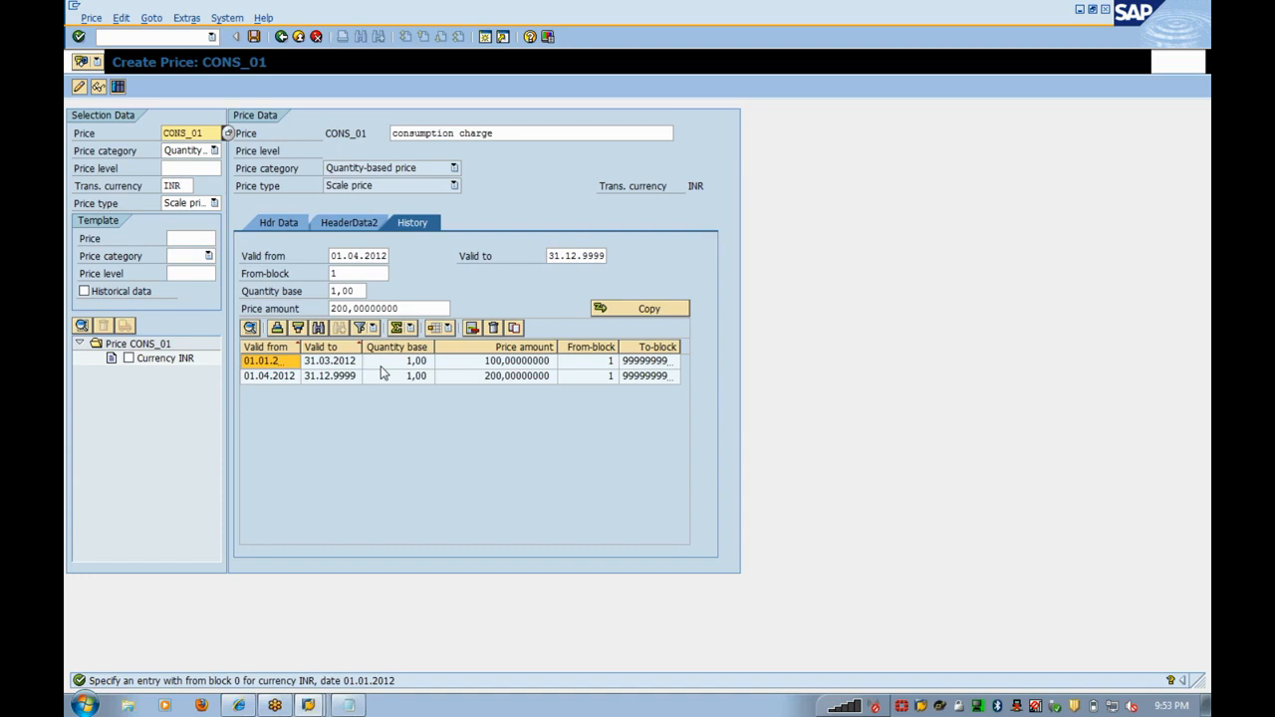
# - Examine the validity dates and price amounts of the two history lines
pyautogui.click(526, 367)
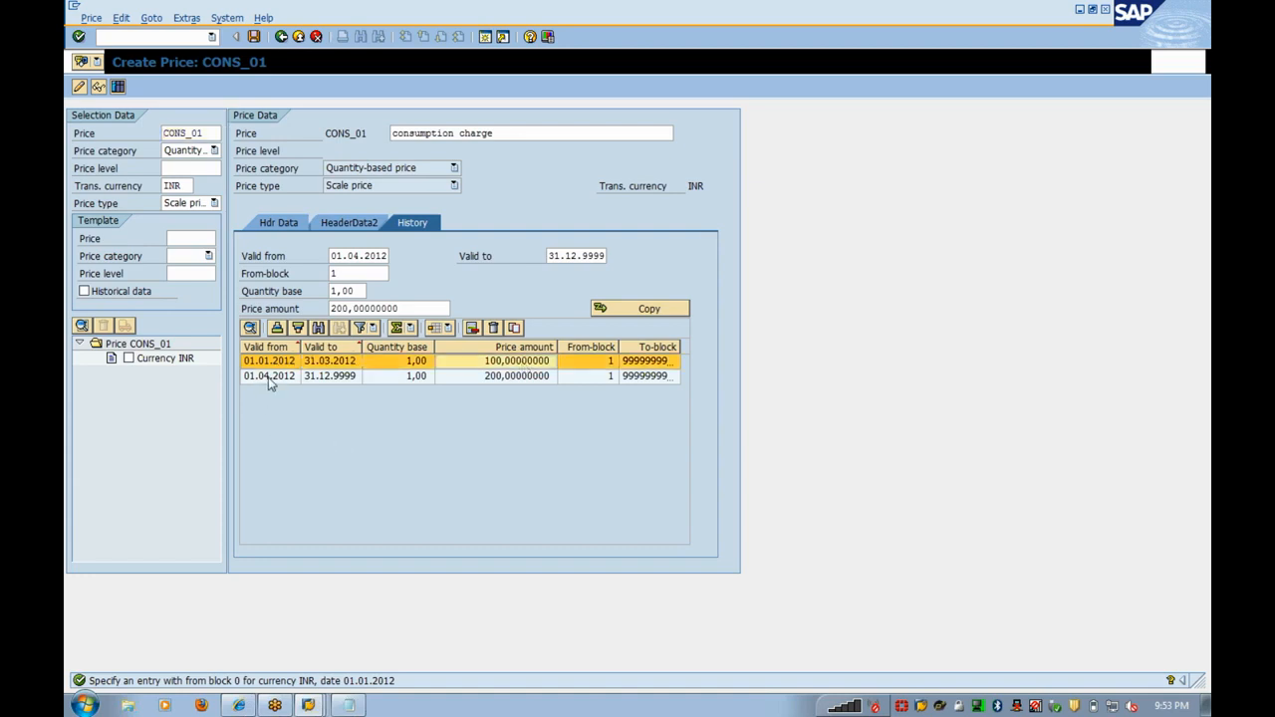
pyautogui.click(350, 383)
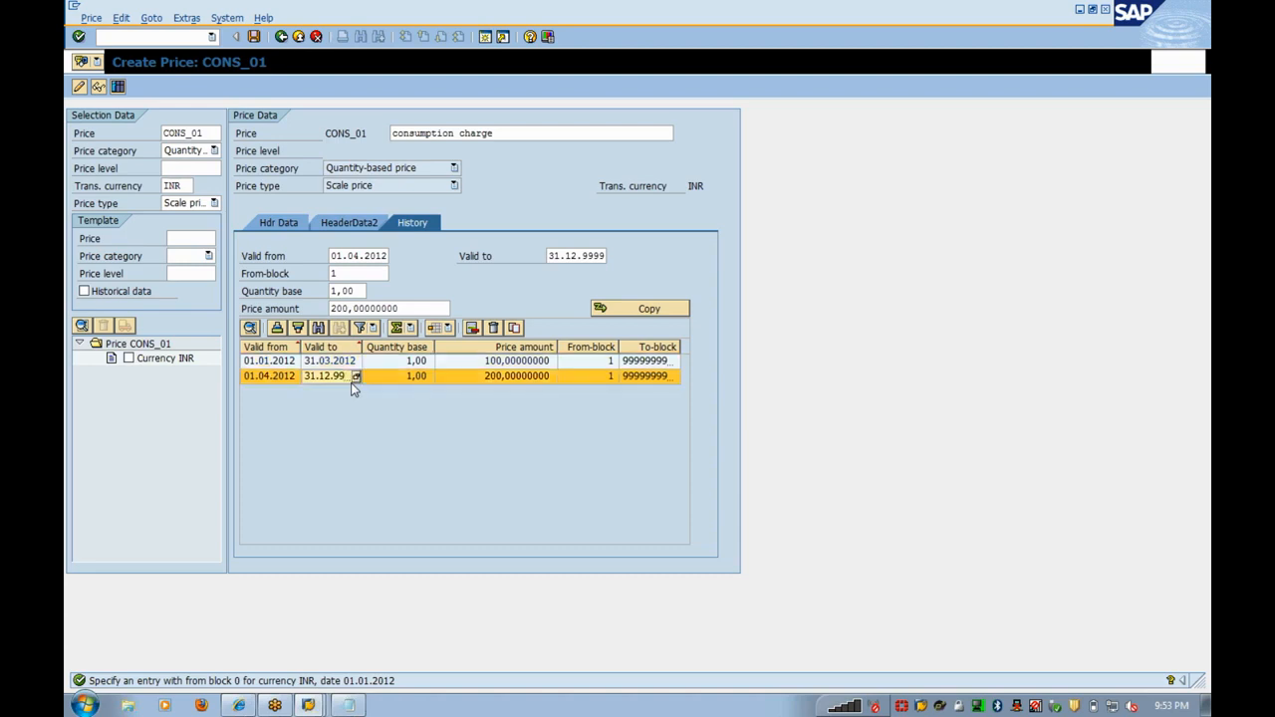
pyautogui.click(542, 380)
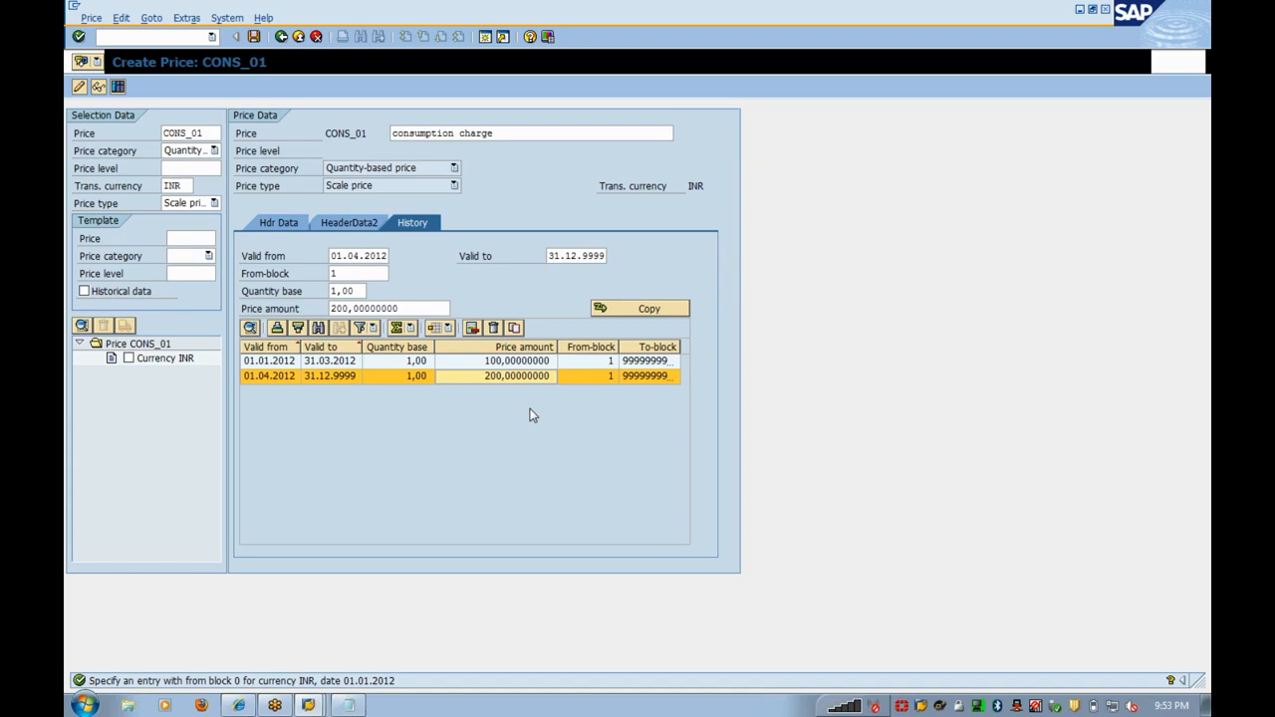
pyautogui.click(511, 470)
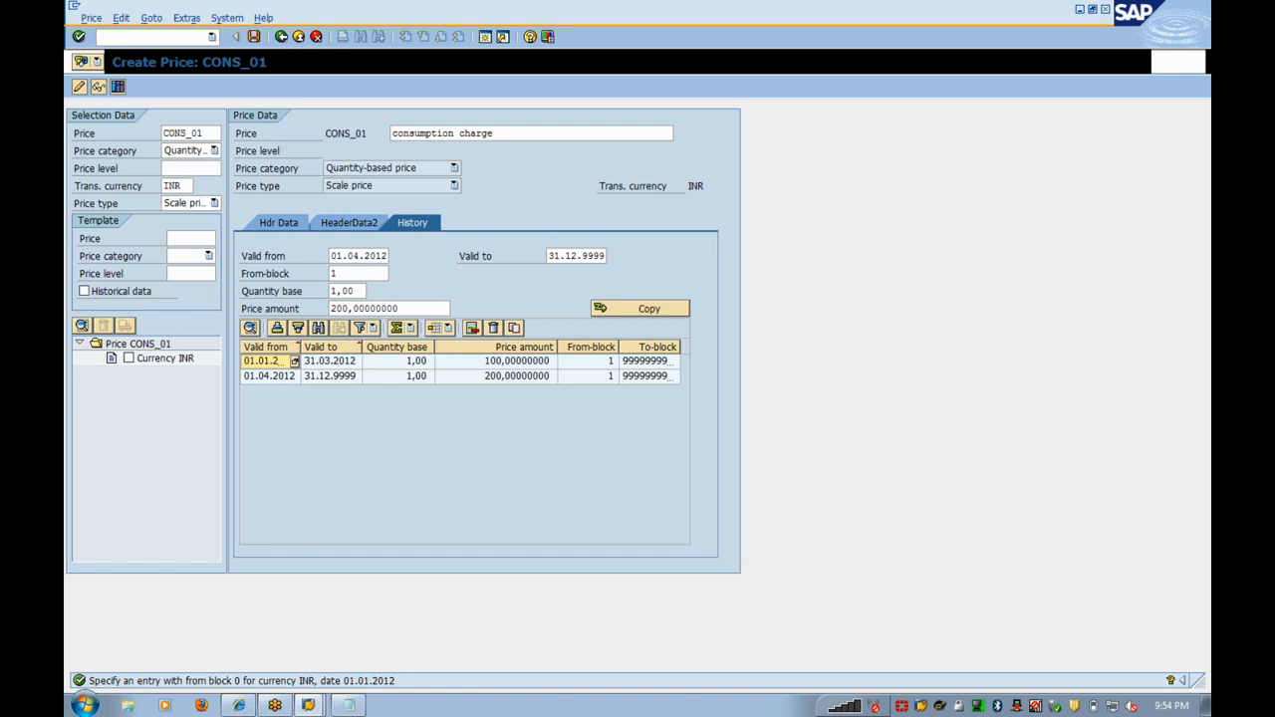
# - Set the from-block to 0 in the entry fields and view the available price types
pyautogui.click(360, 274)
pyautogui.press('BackSpace')
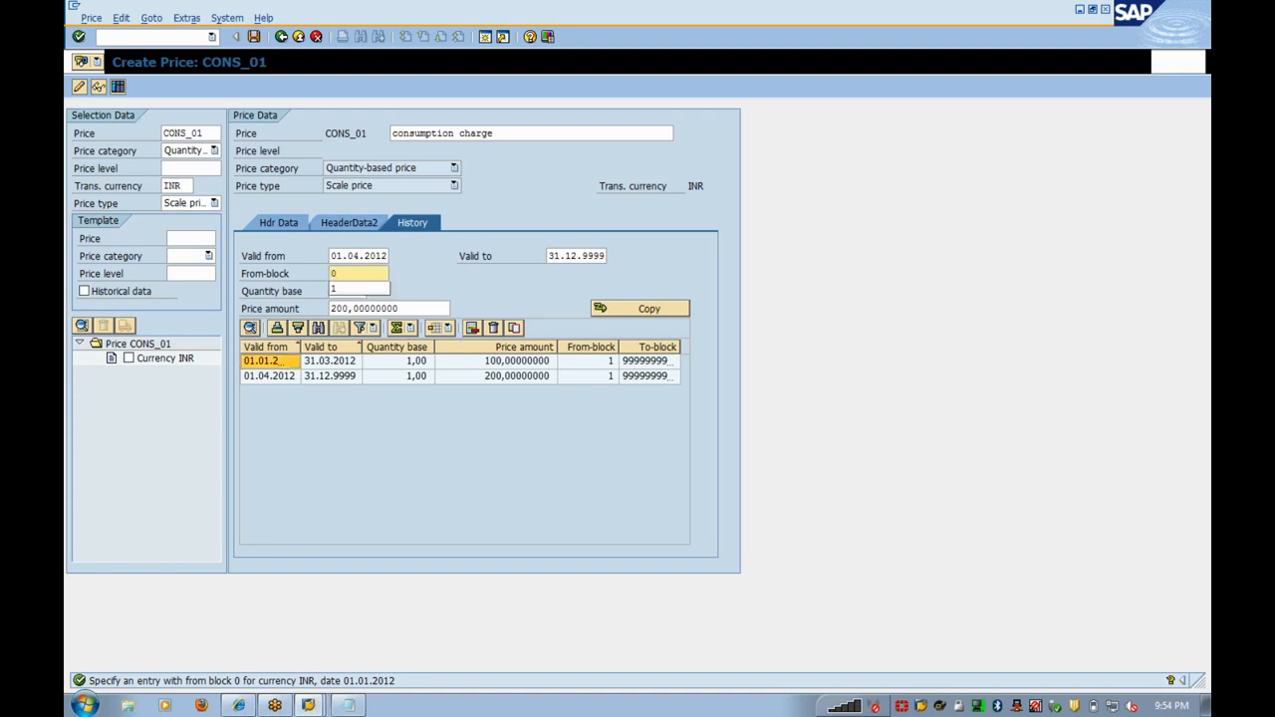
pyautogui.write('0')
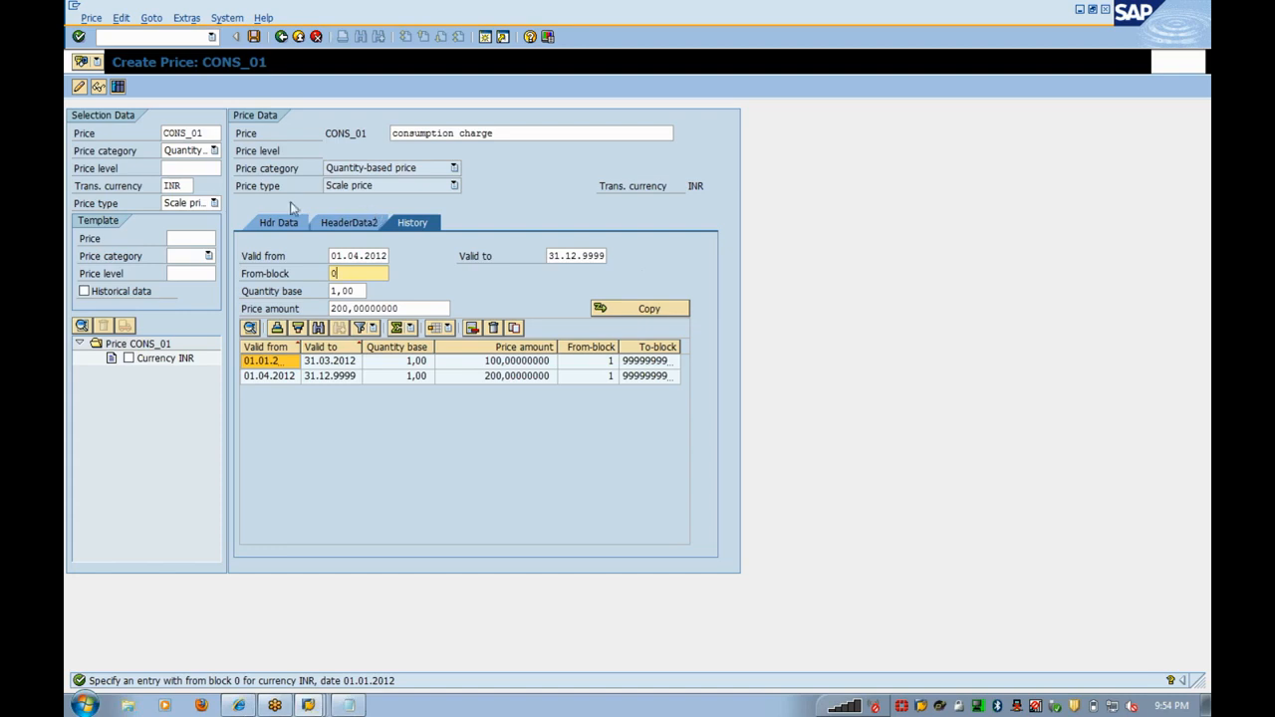
pyautogui.click(212, 203)
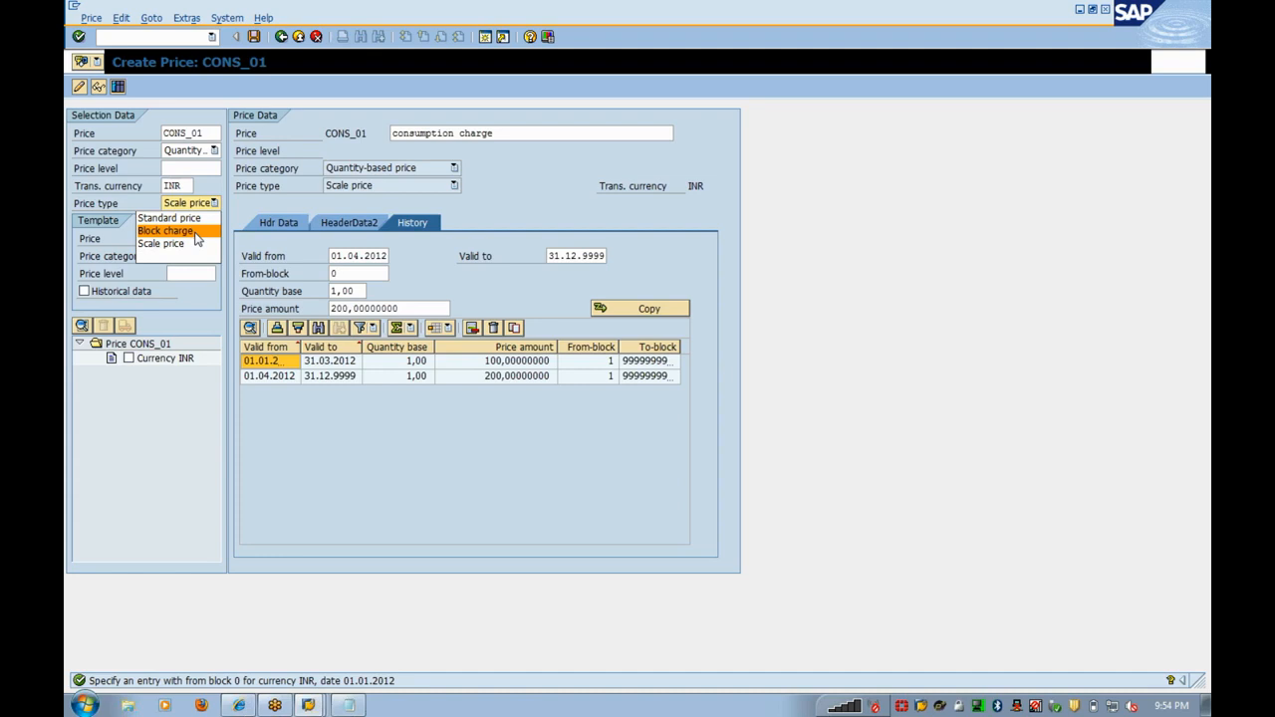
# - Change the price key to CONS_02 in the selection data, choosing to save CONS_01 first
pyautogui.click(209, 136)
pyautogui.click(204, 133)
pyautogui.press('BackSpace')
pyautogui.write('2')
pyautogui.press('Return')
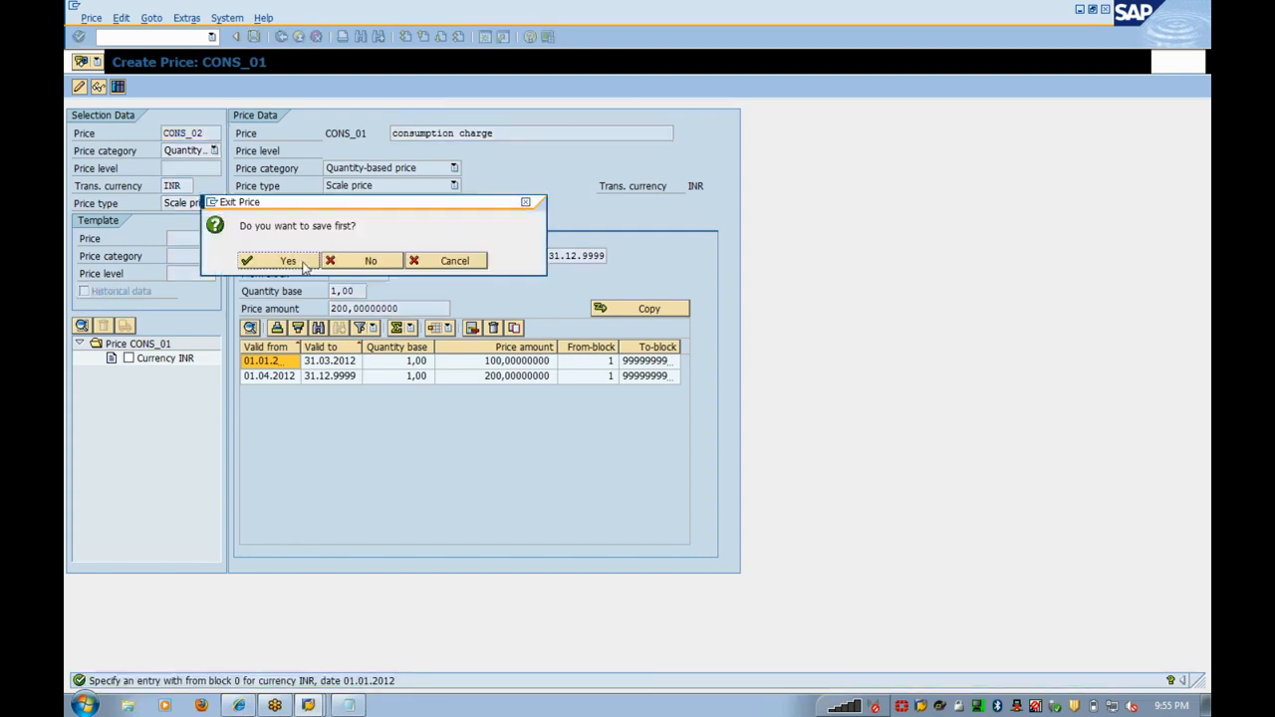
pyautogui.click(287, 262)
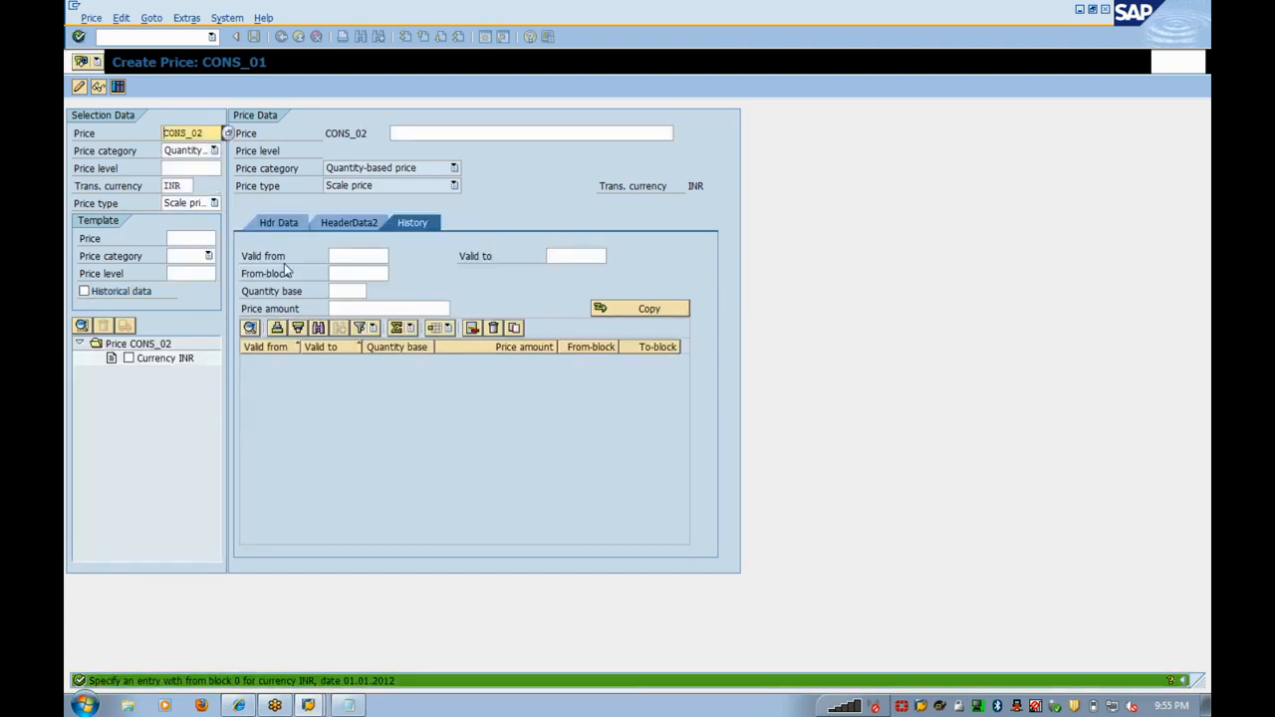
# - Enter validity from 01.01.2012 to 31.03.2012 for the first history entry of price CONS_02
pyautogui.click(358, 256)
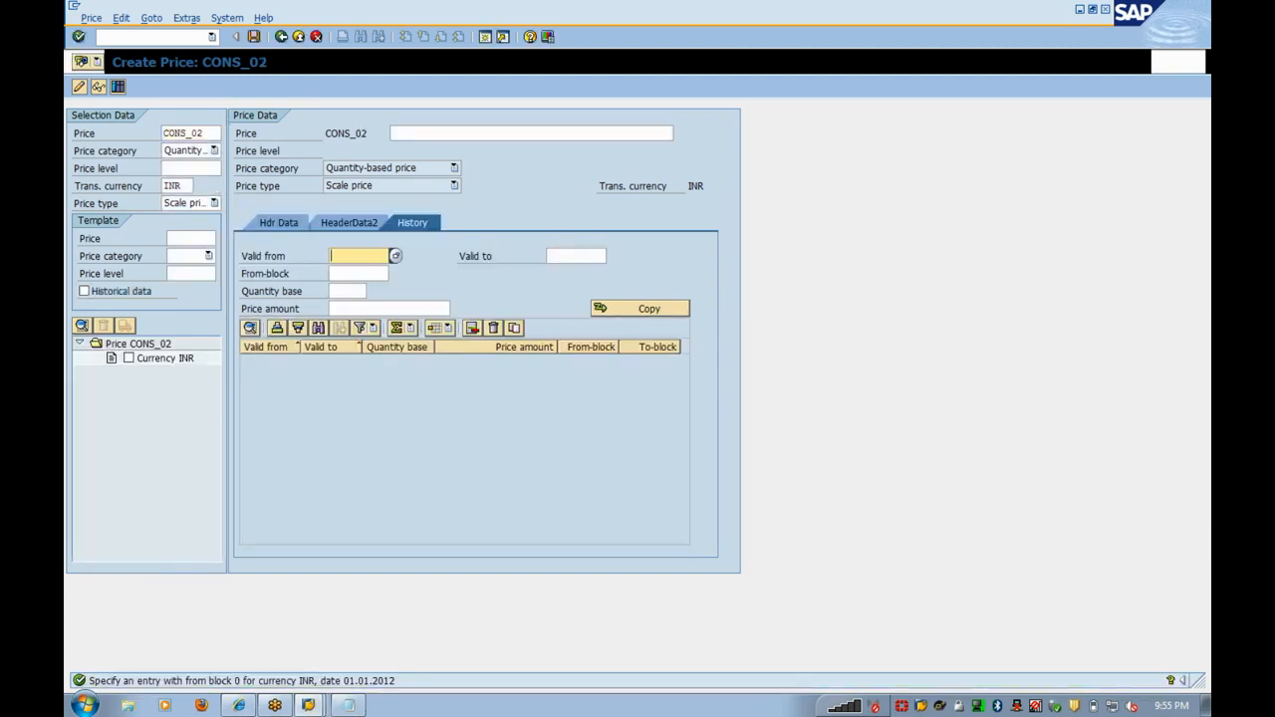
pyautogui.write('01012012')
pyautogui.press('Tab')
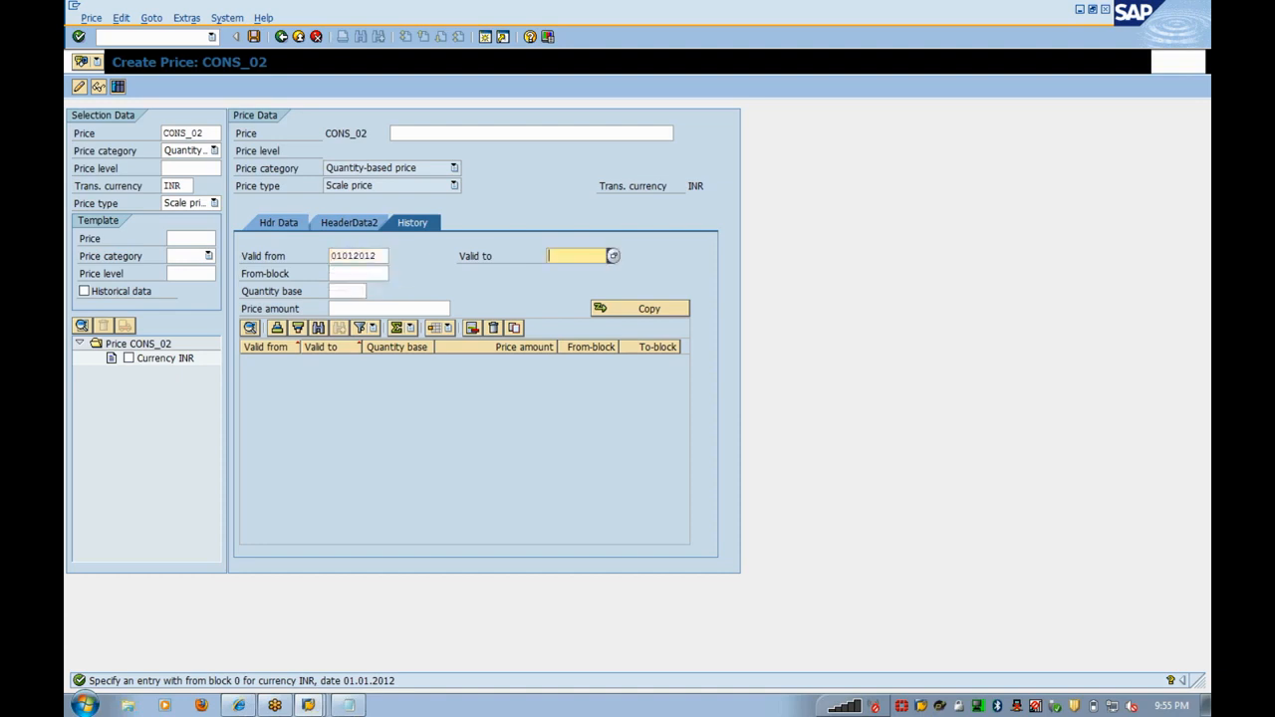
pyautogui.write('3')
pyautogui.press('Down')
pyautogui.press('Down')
pyautogui.press('Return')
pyautogui.press('Tab')
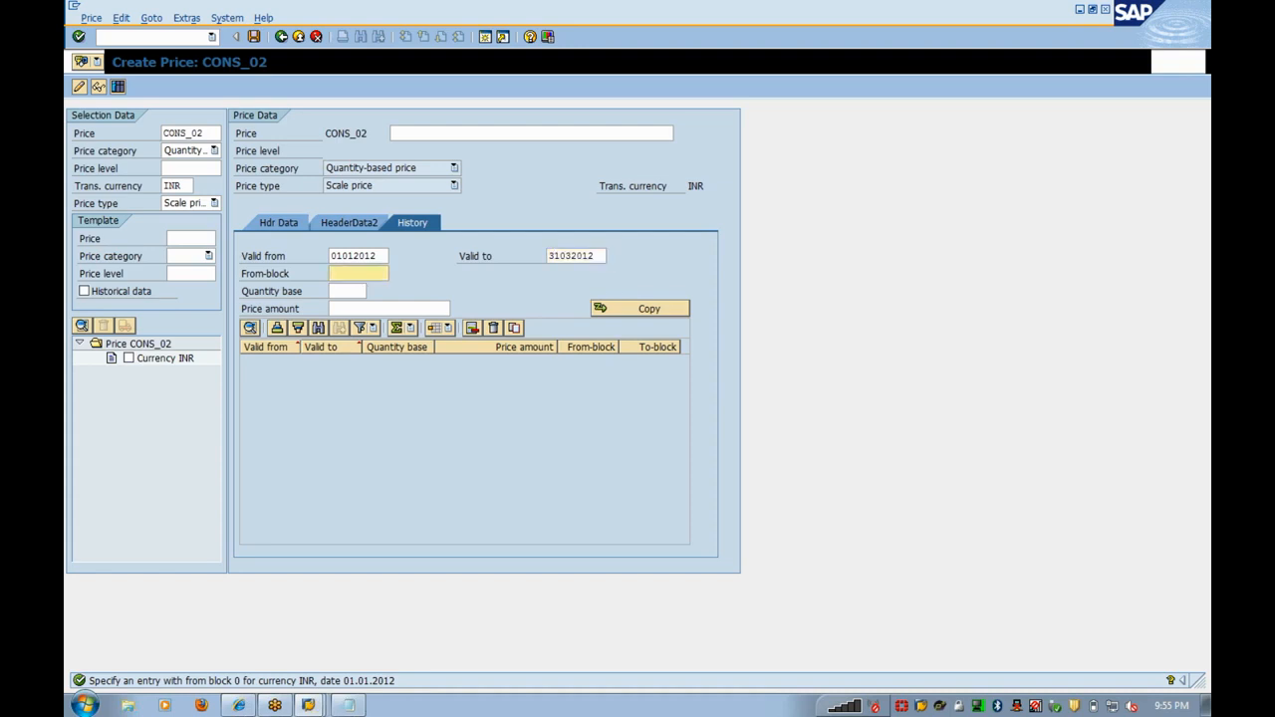
# - Complete the first history entry of CONS_02 with from-block 0, quantity base 1 and price amount 100, and copy it into the table
pyautogui.write('0')
pyautogui.press('Tab')
pyautogui.write('1')
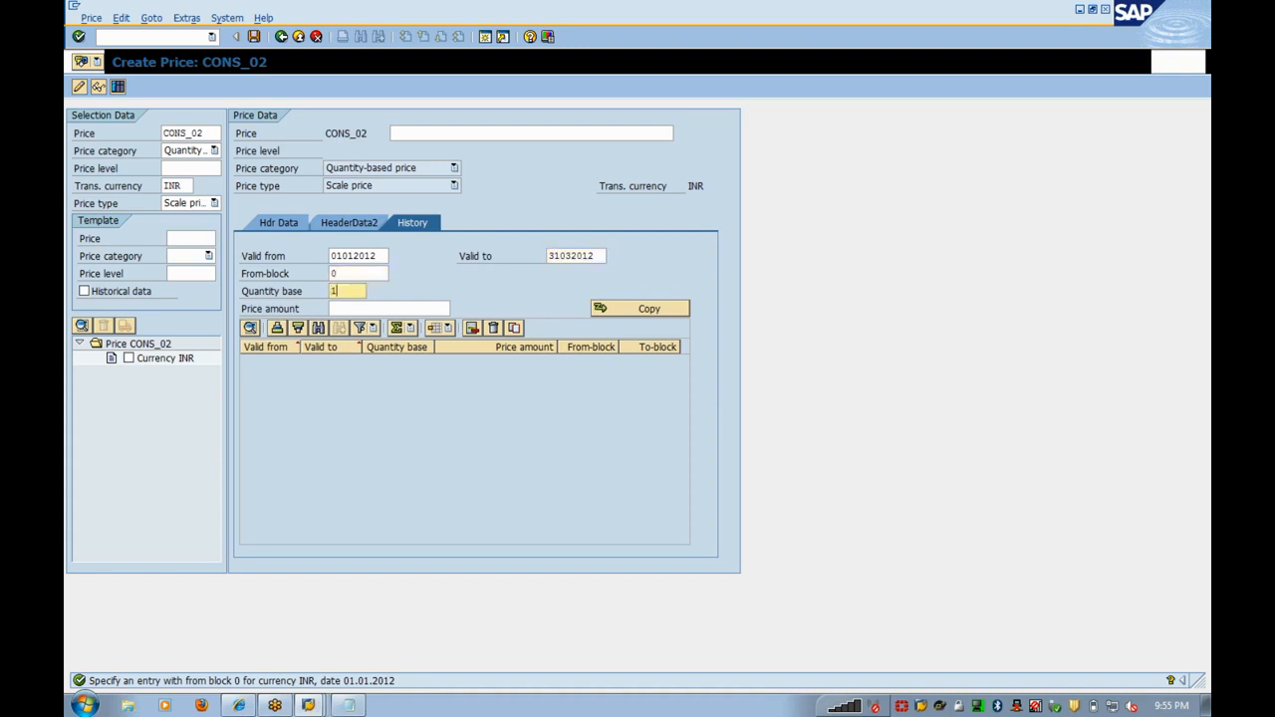
pyautogui.press('Tab')
pyautogui.write('100')
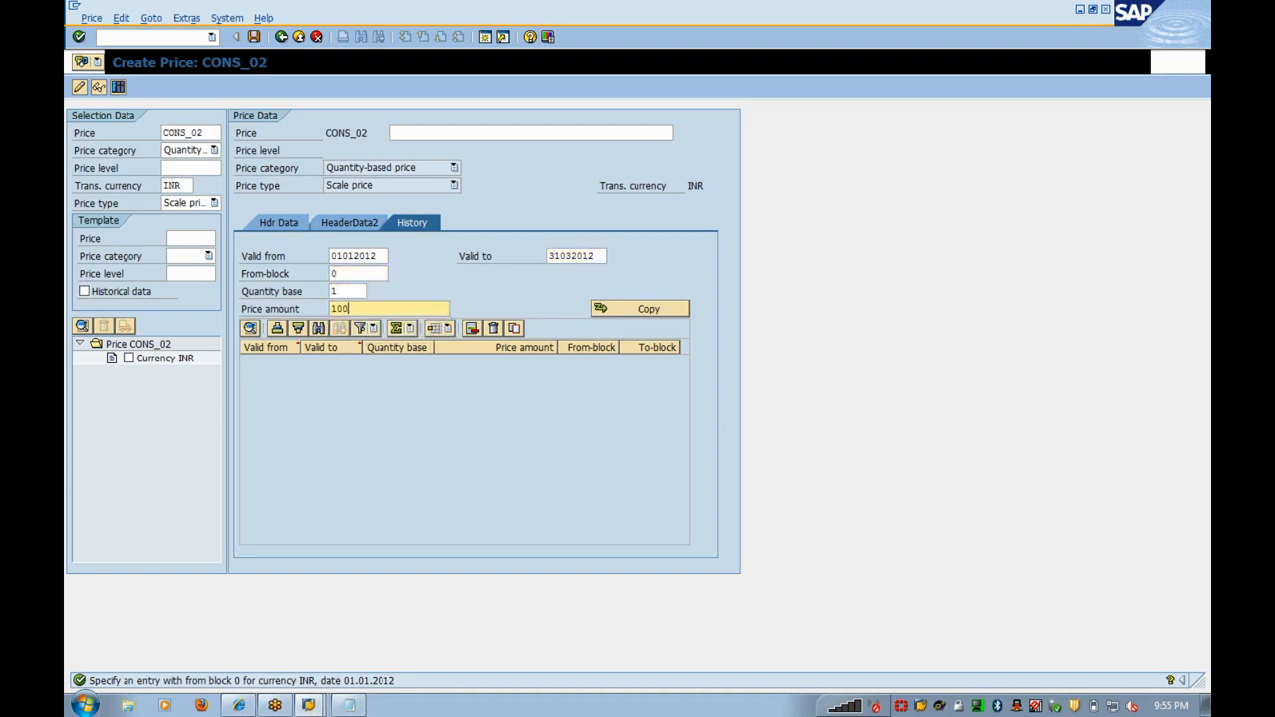
pyautogui.click(670, 317)
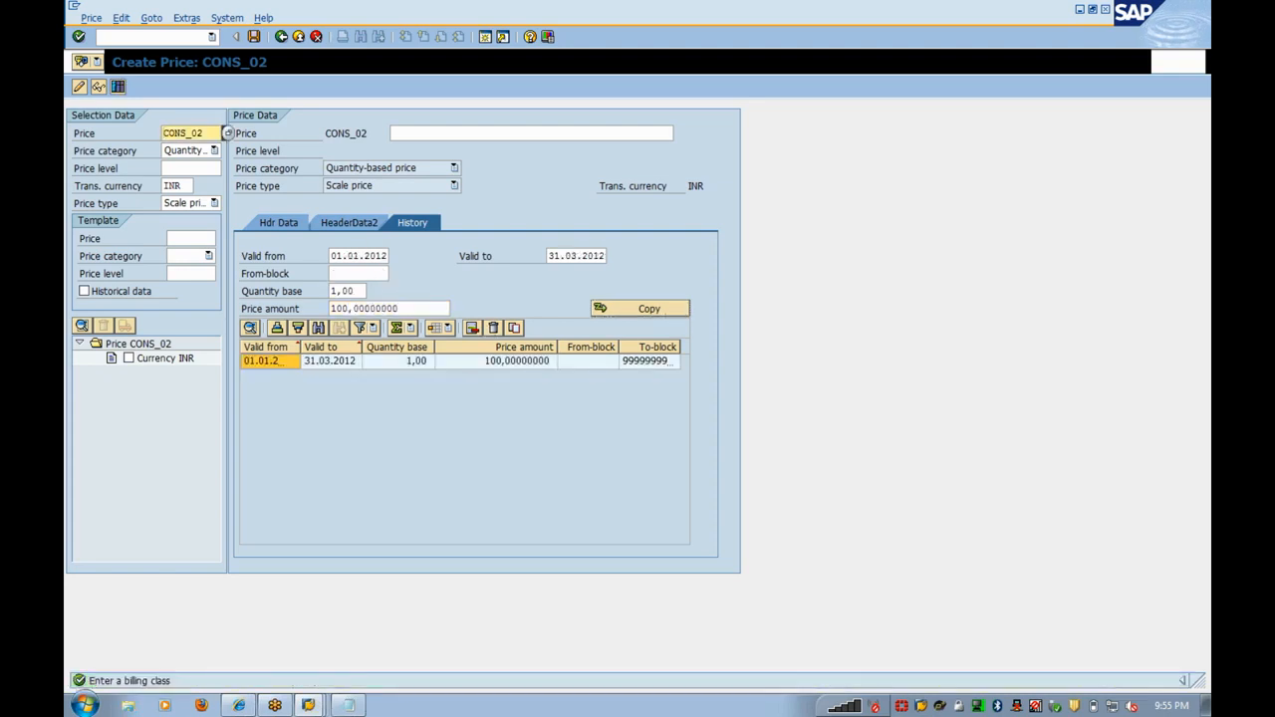
# - Set the validity of the second history entry to 01.04.2012 through 31.12.9999
pyautogui.click(365, 256)
pyautogui.press('BackSpace')
pyautogui.press('BackSpace')
pyautogui.write('4')
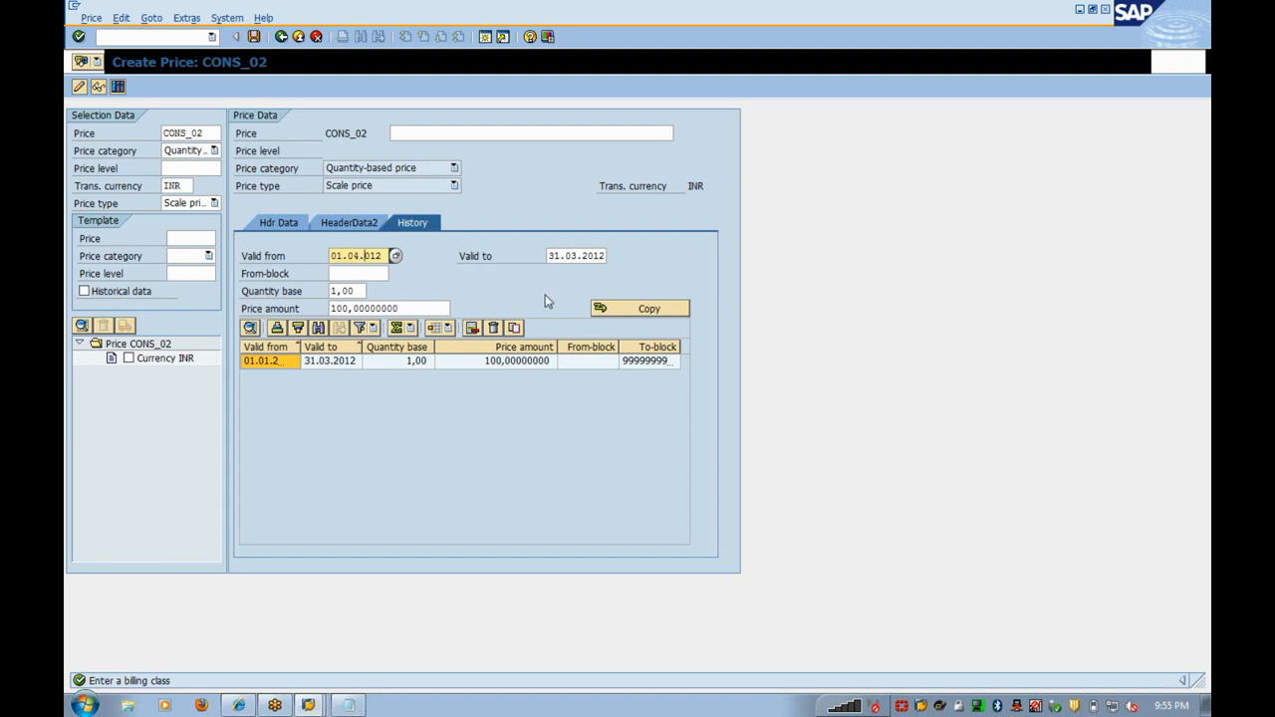
pyautogui.write('.')
pyautogui.press('Tab')
pyautogui.press('Delete')
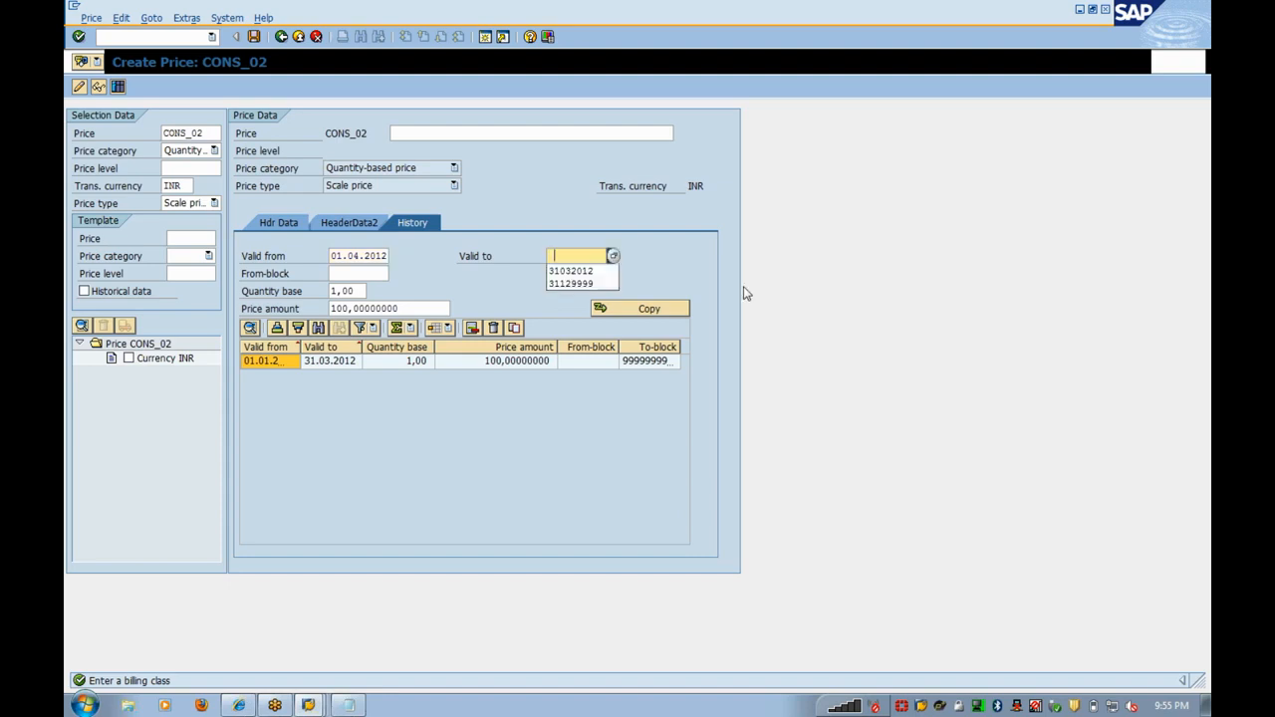
pyautogui.press('Down')
pyautogui.press('Down')
pyautogui.press('Return')
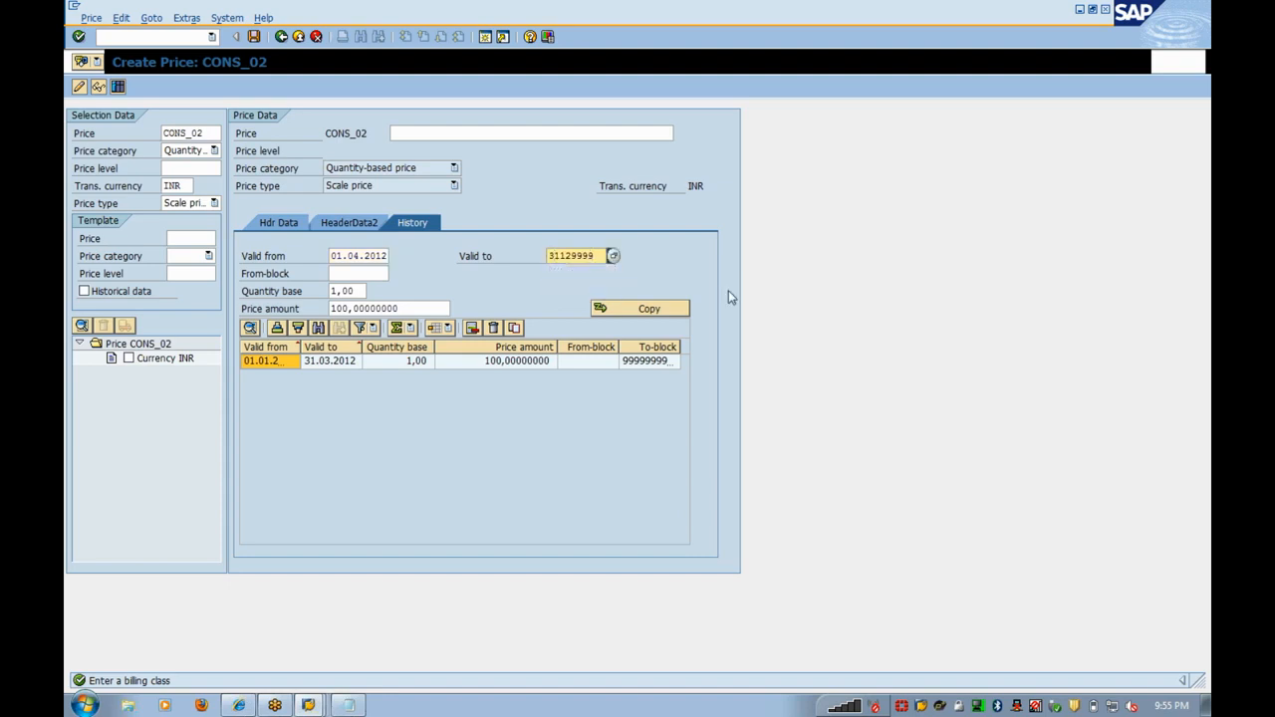
# - Set the price amount to 200 and copy the second entry into the CONS_02 history table
pyautogui.moveTo(403, 309); pyautogui.dragTo(66, 337)
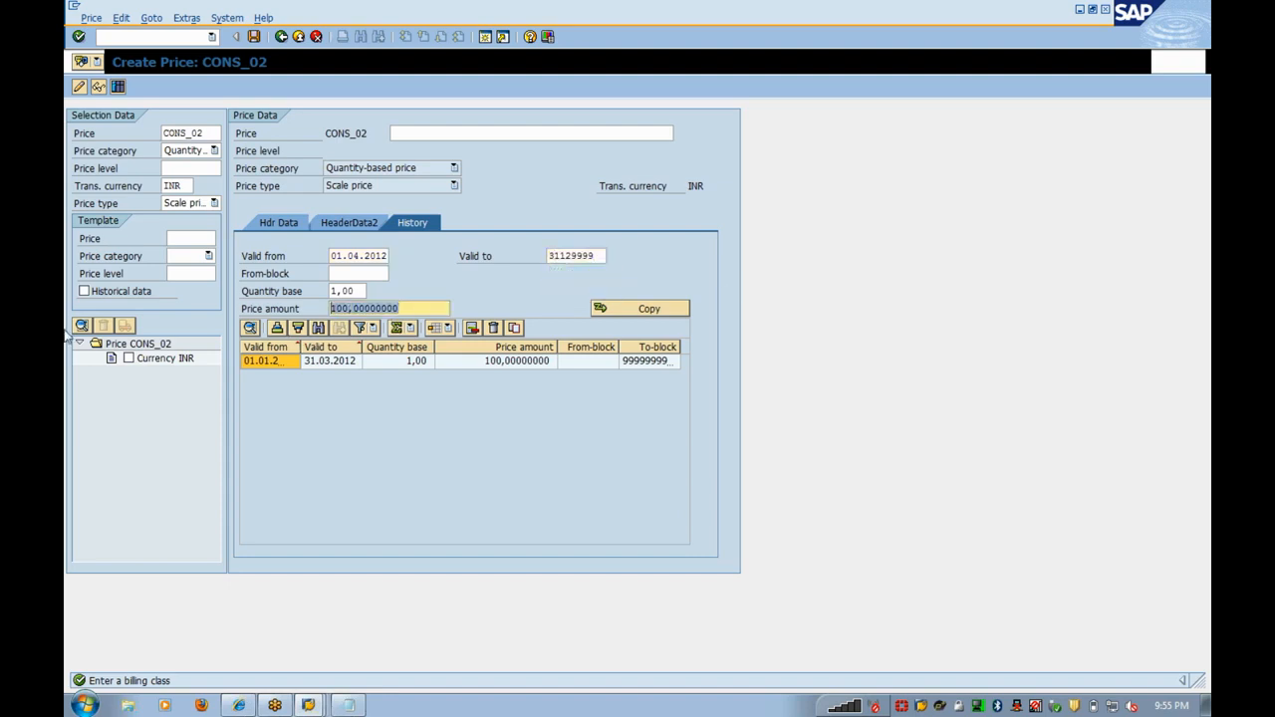
pyautogui.write('2')
pyautogui.press('Down')
pyautogui.press('Return')
pyautogui.click(658, 309)
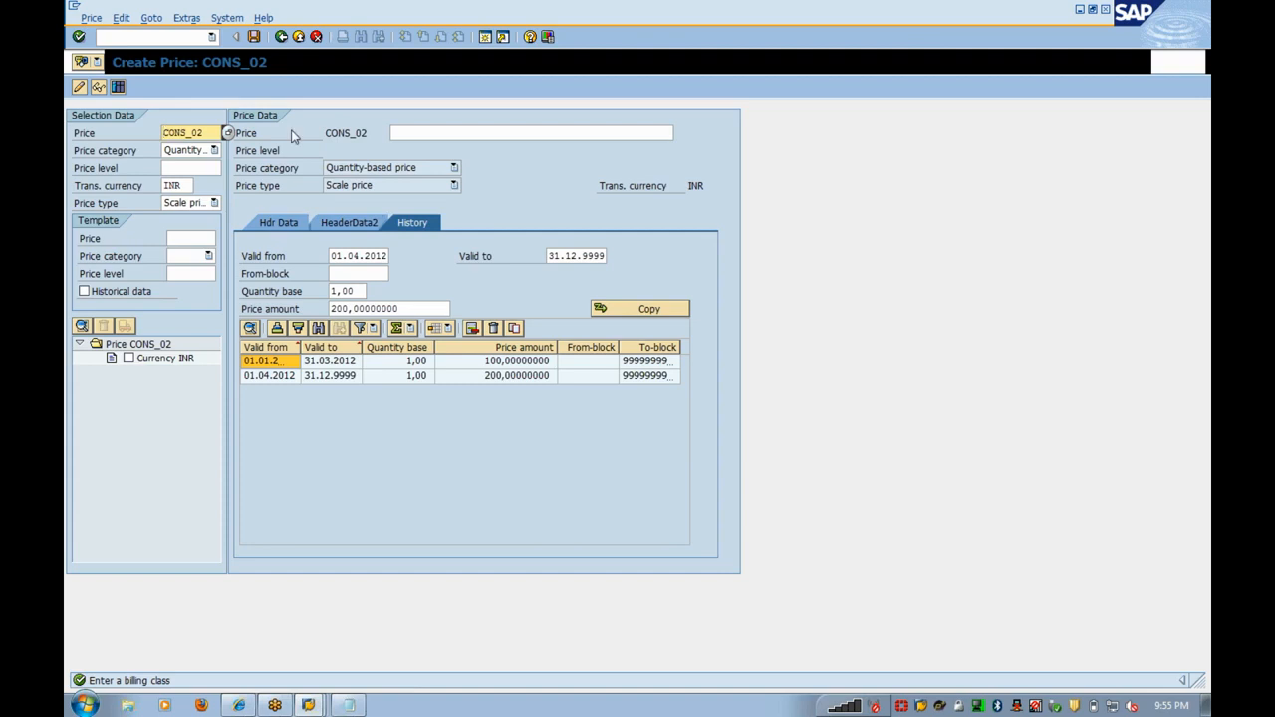
# - Confirm the header data of CONS_02, enter the price text "consumption charge" and save the price
pyautogui.click(297, 225)
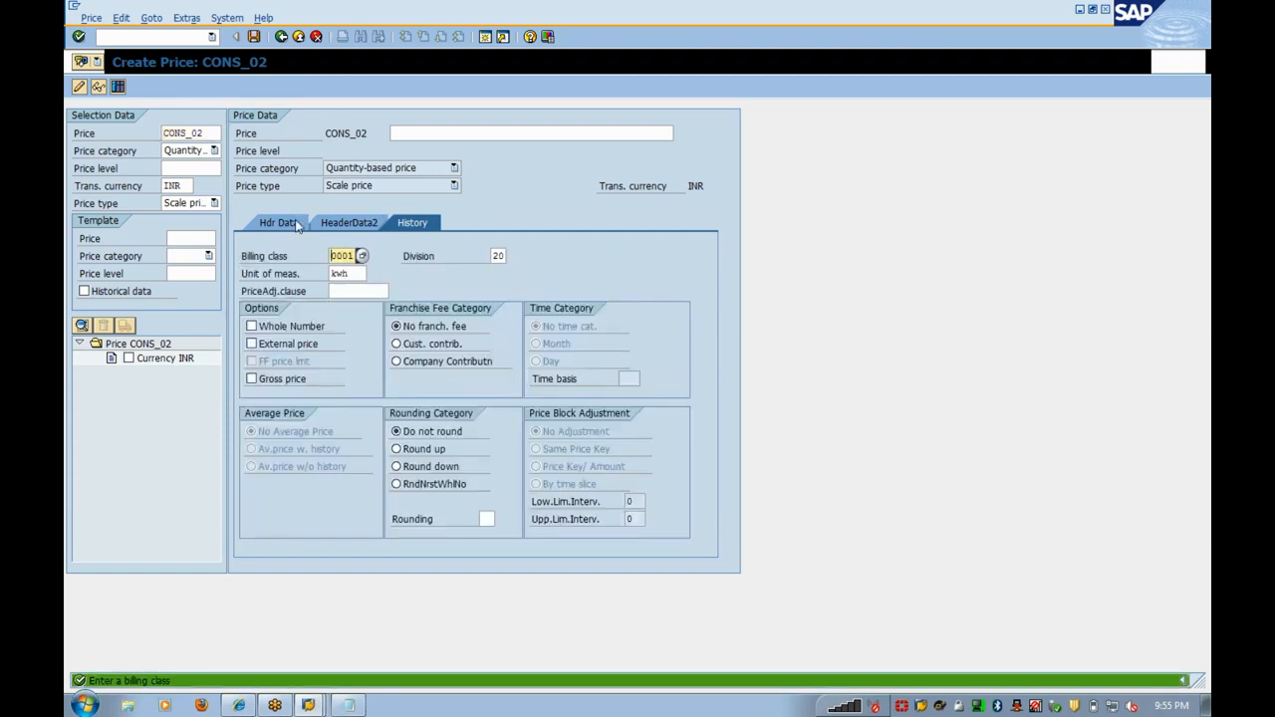
pyautogui.press('Return')
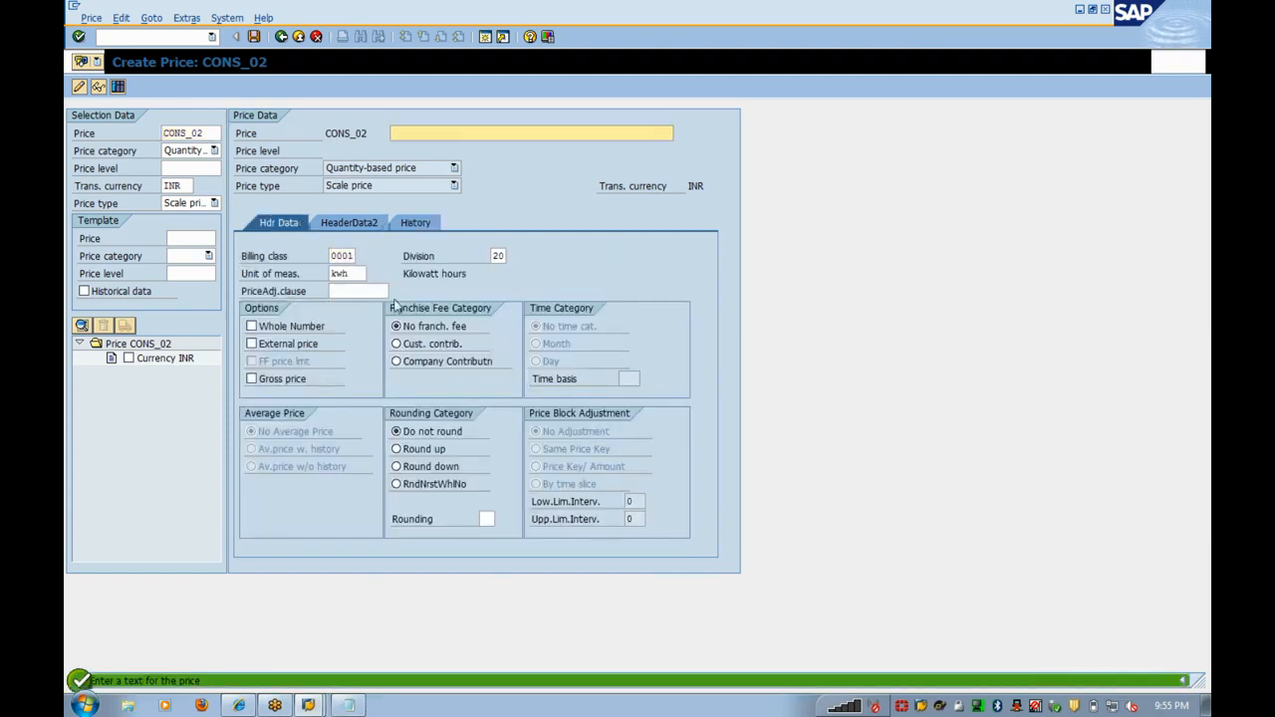
pyautogui.write('c')
pyautogui.press('Down')
pyautogui.press('Return')
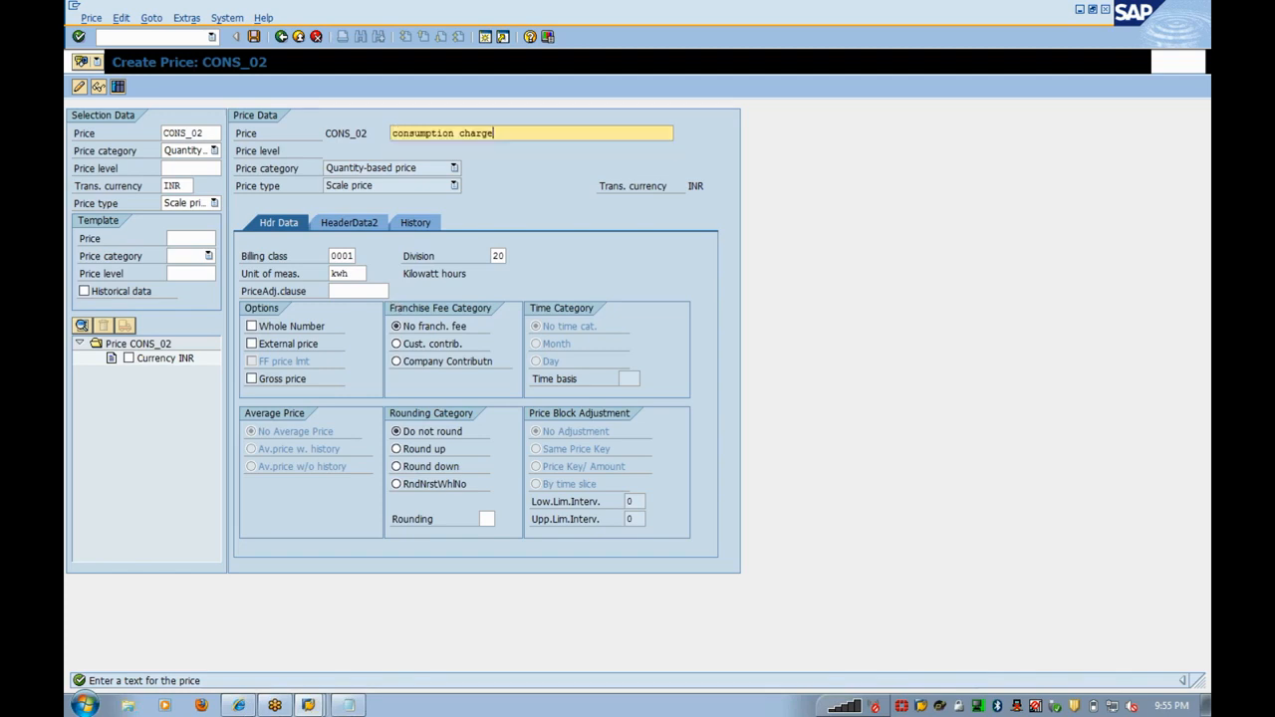
pyautogui.click(255, 36)
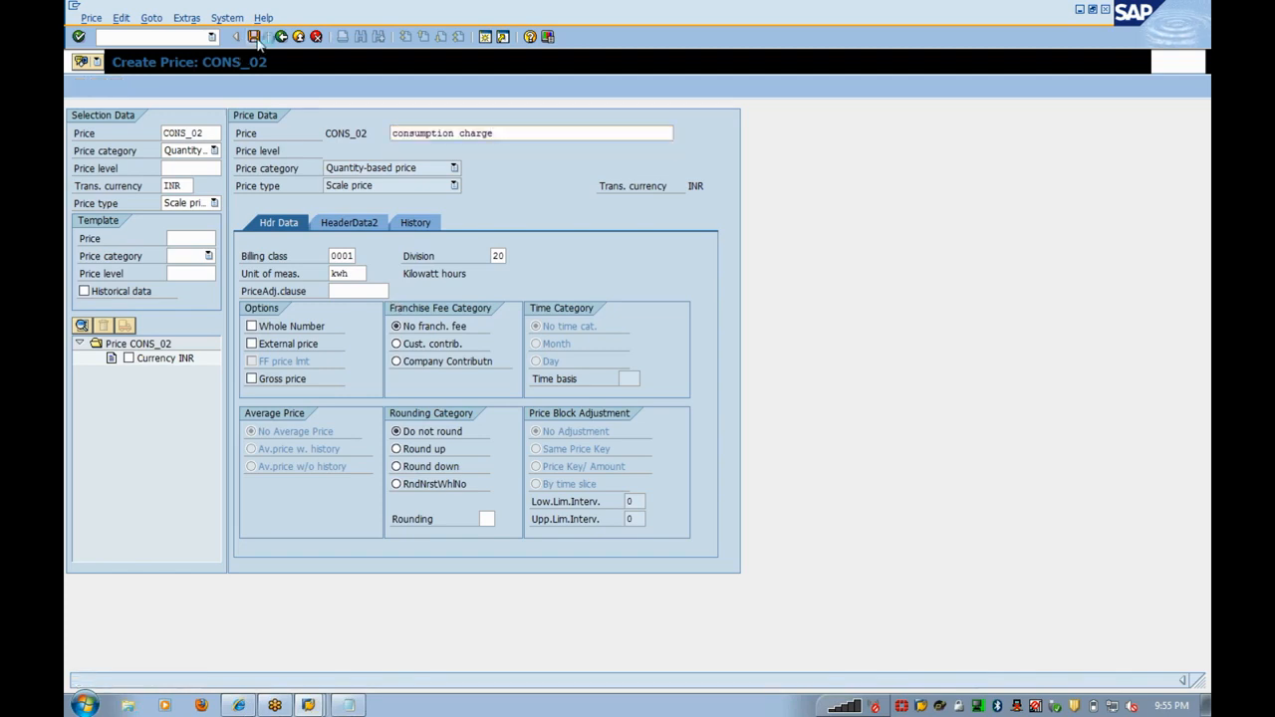
pyautogui.click(104, 254)
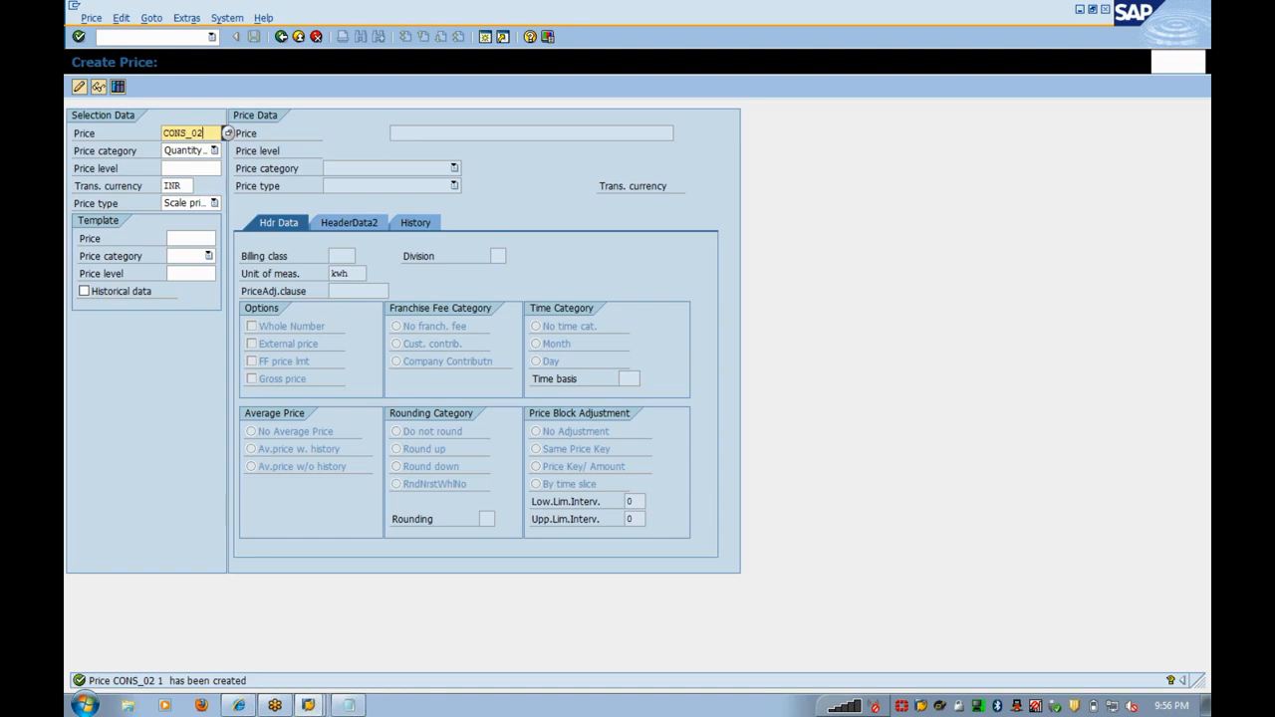
# - Try to start price CONS_03 as a rental price of type Standard price, then leave price creation for the customizing structure
pyautogui.press('BackSpace')
pyautogui.write('3')
pyautogui.click(204, 154)
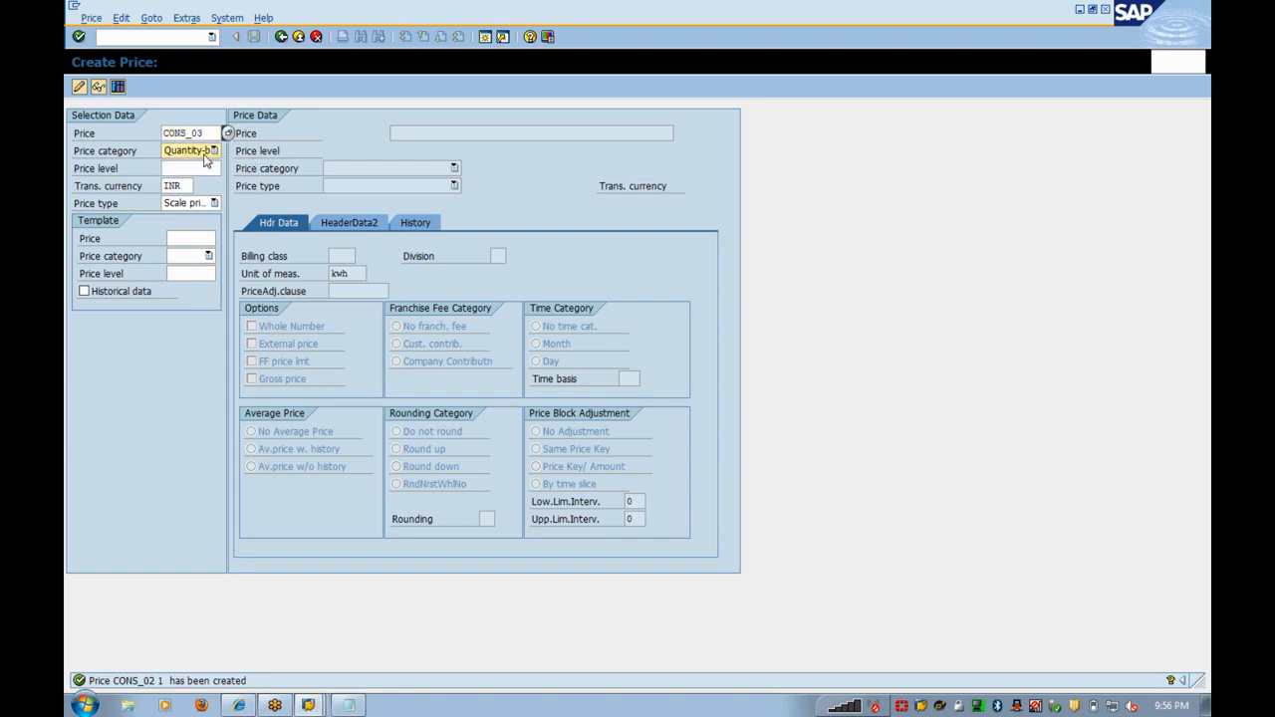
pyautogui.click(194, 193)
pyautogui.press('Return')
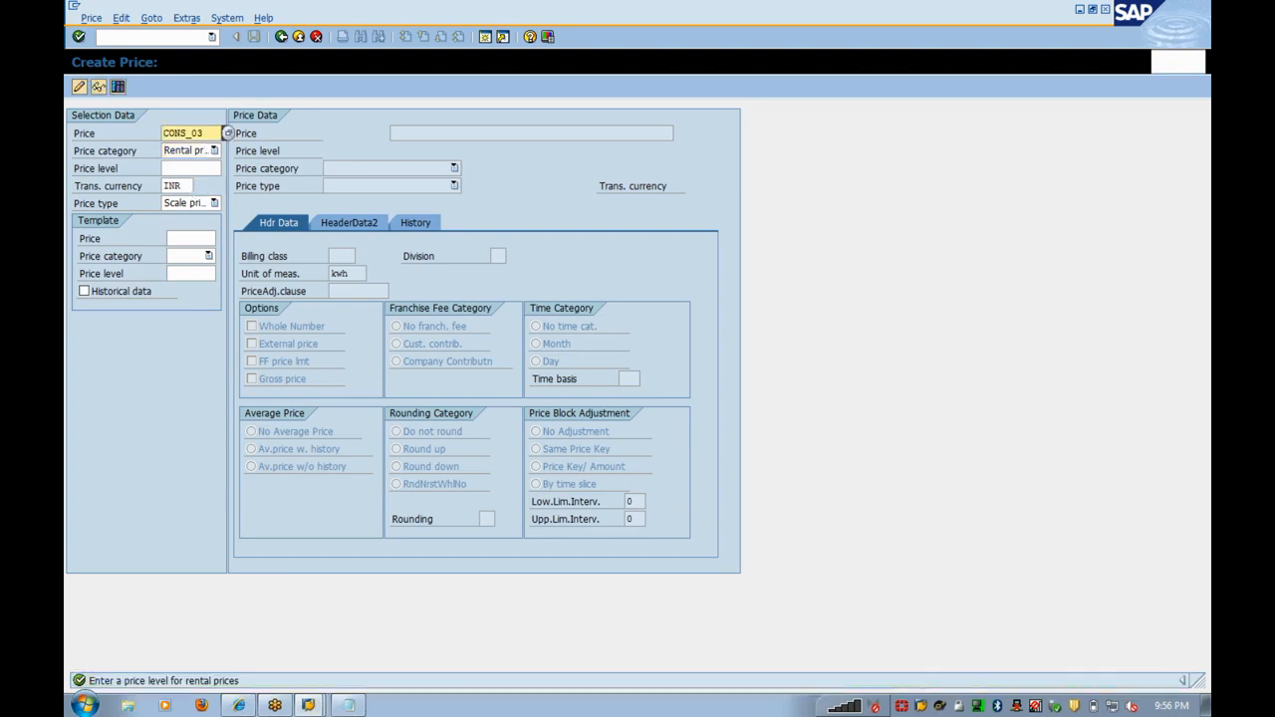
pyautogui.click(193, 203)
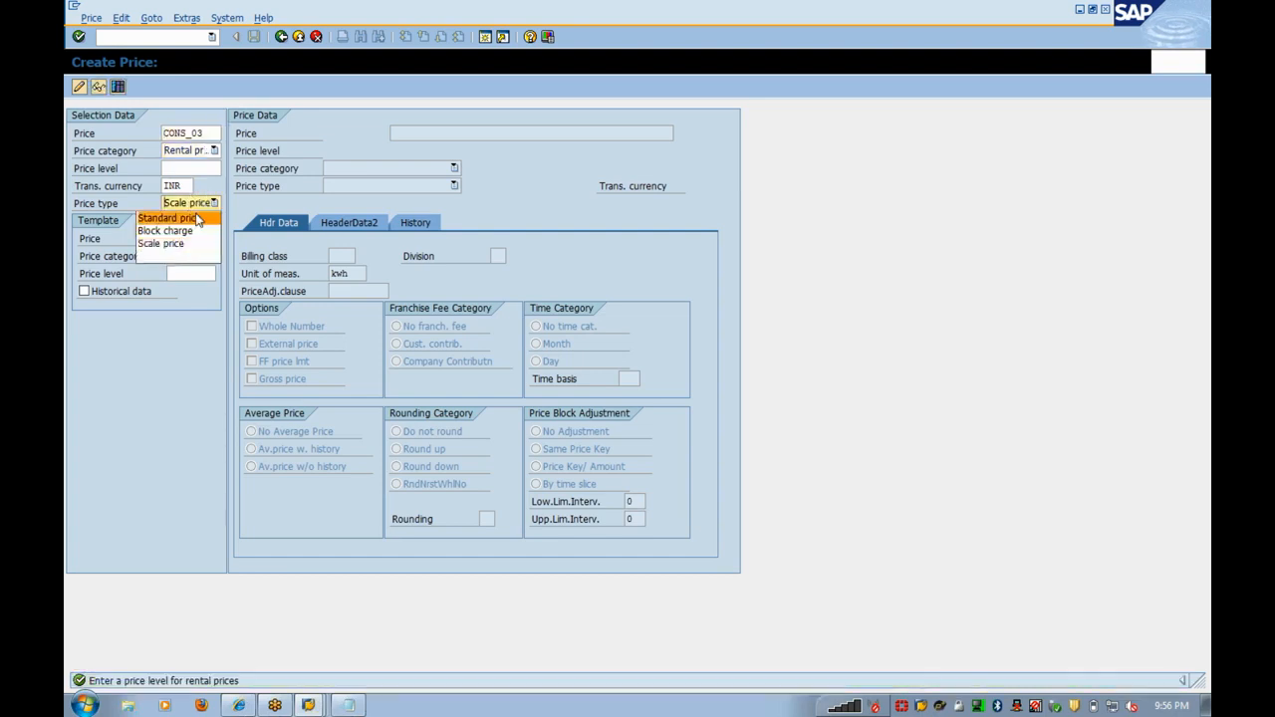
pyautogui.click(198, 217)
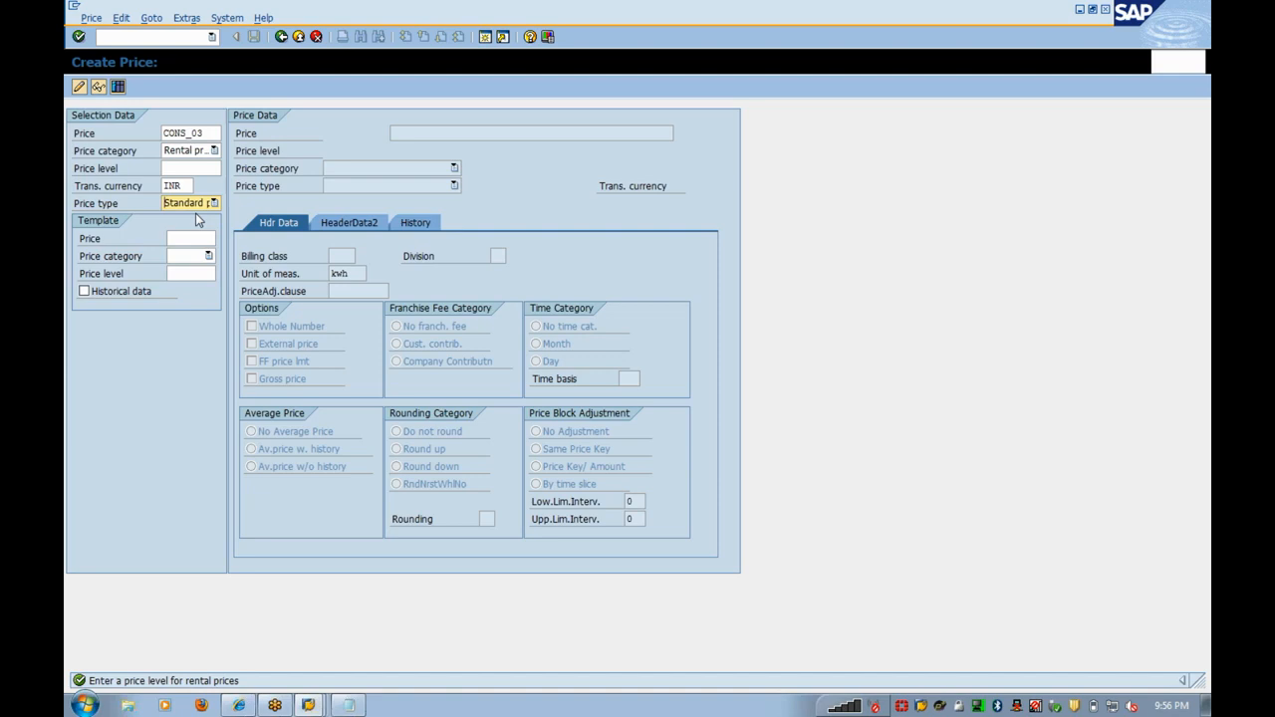
pyautogui.press('Return')
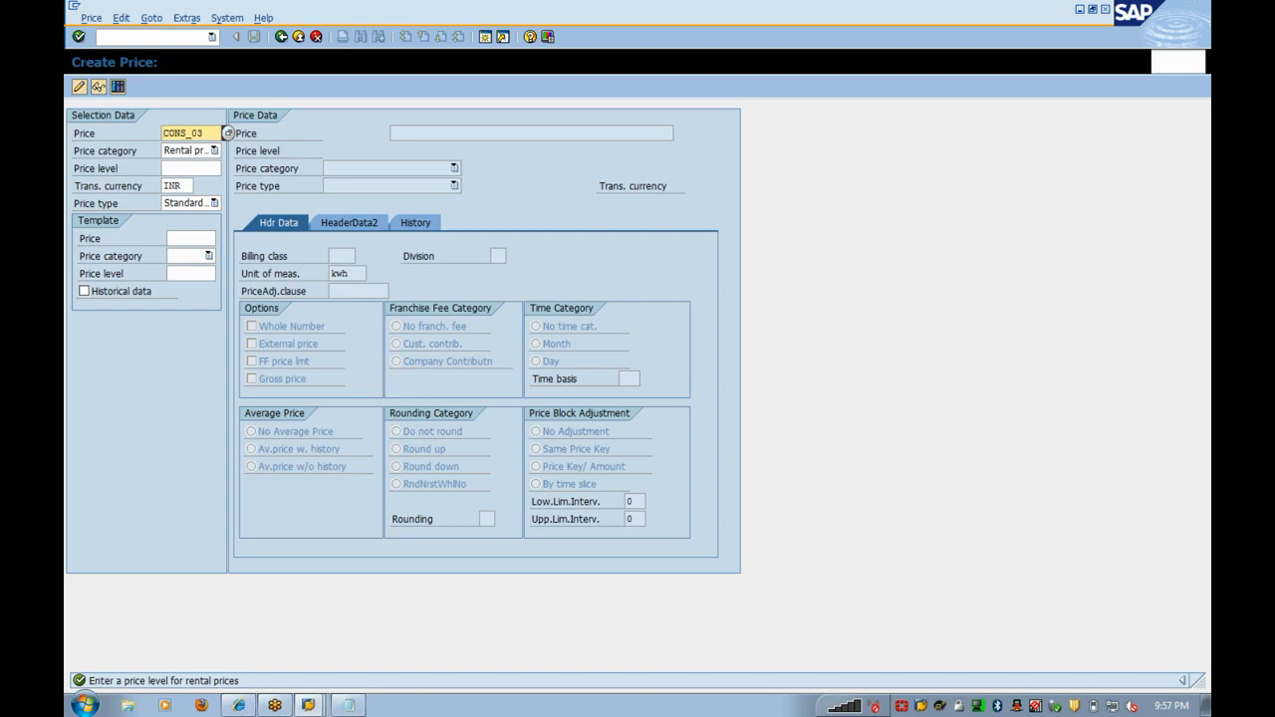
pyautogui.click(298, 38)
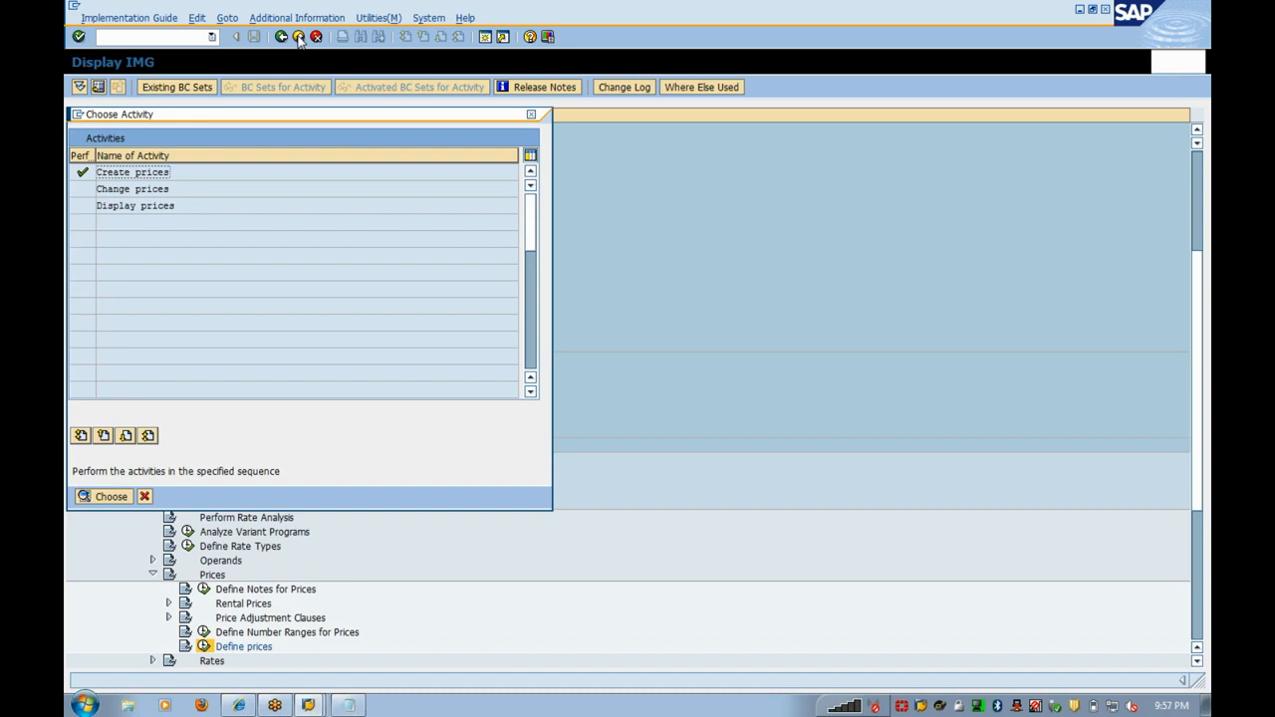
pyautogui.click(299, 37)
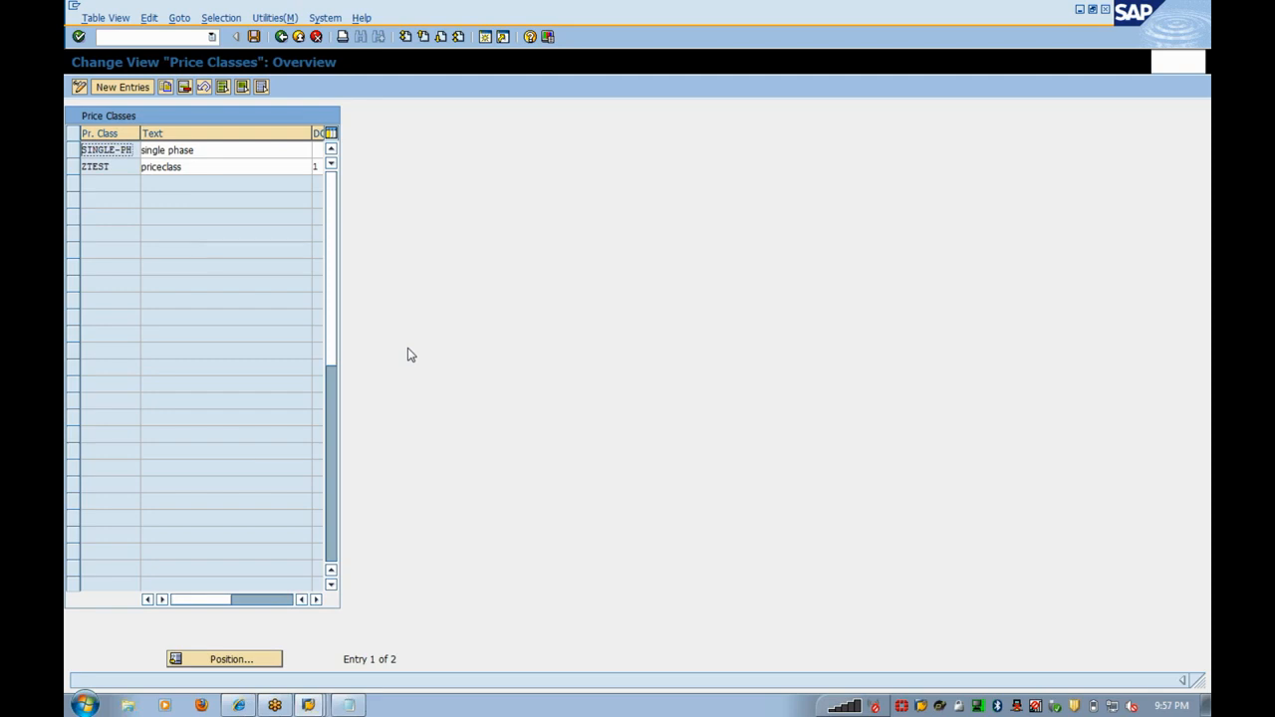
# - Add the price class THREE_PH with the text "3 phase" and save it, confirming the customizing request
pyautogui.click(130, 92)
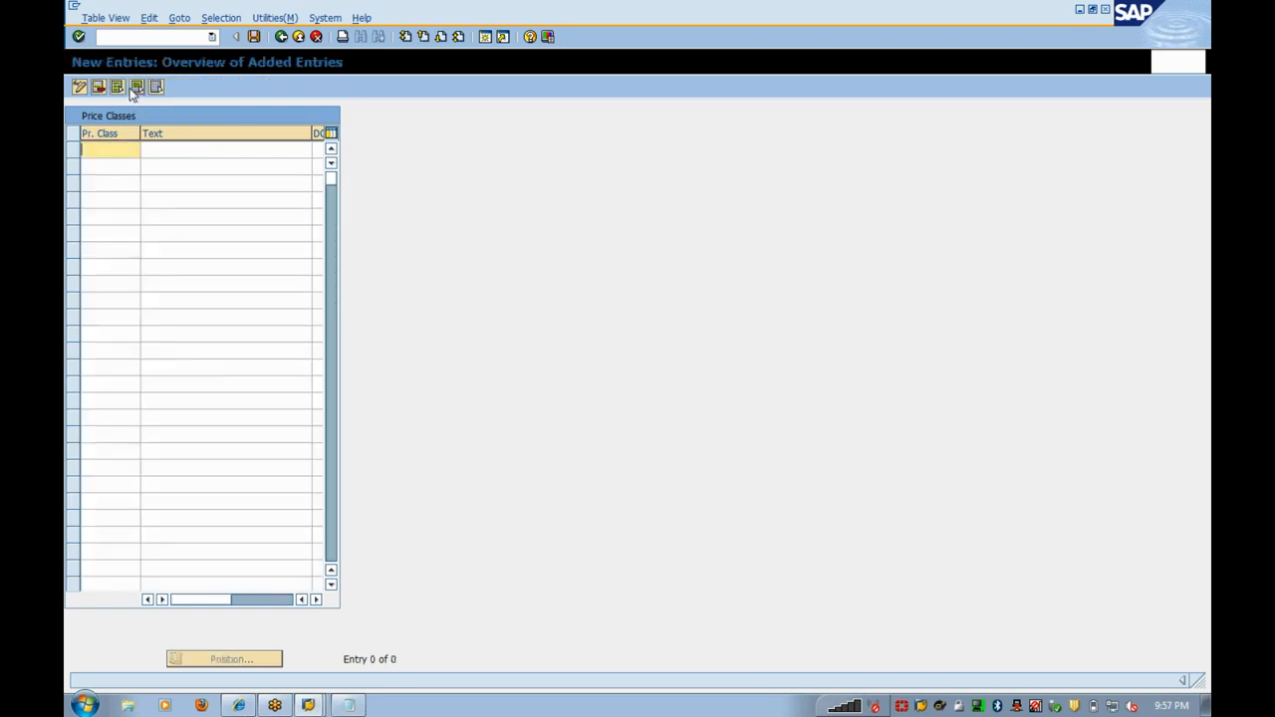
pyautogui.write('three-')
pyautogui.press('BackSpace')
pyautogui.write('_ph')
pyautogui.press('Tab')
pyautogui.write('3 phase')
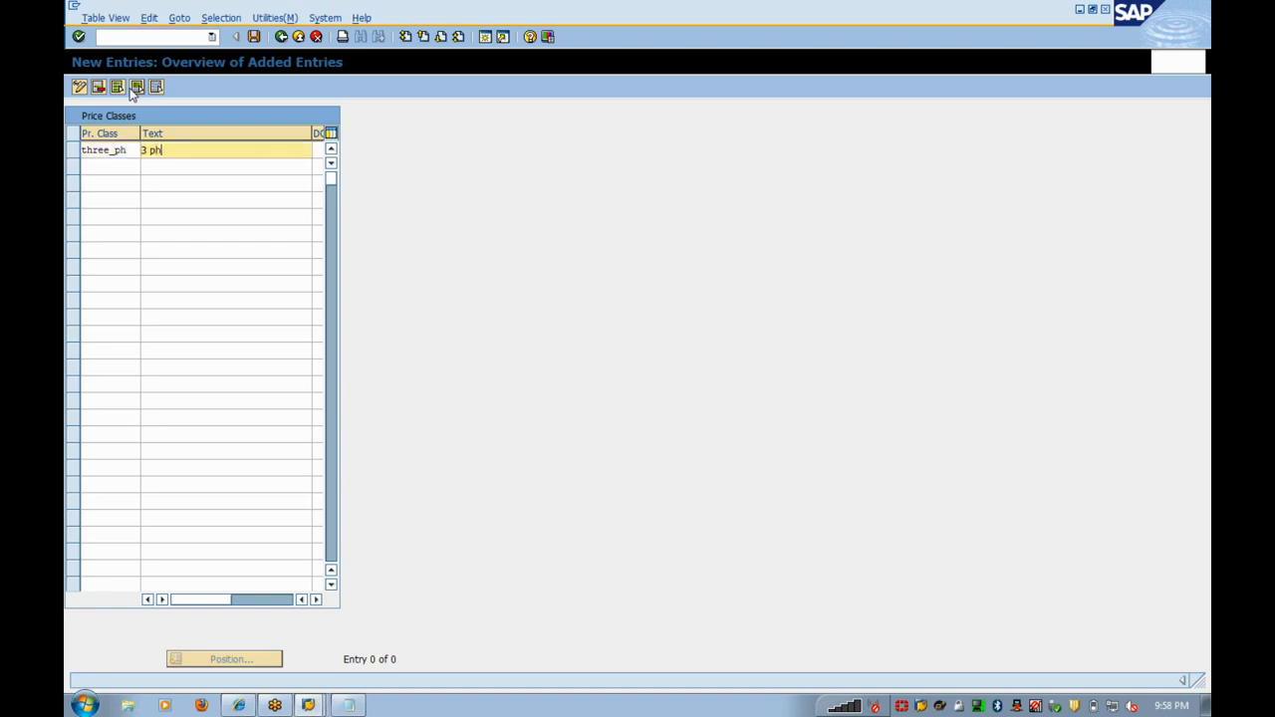
pyautogui.press('Return')
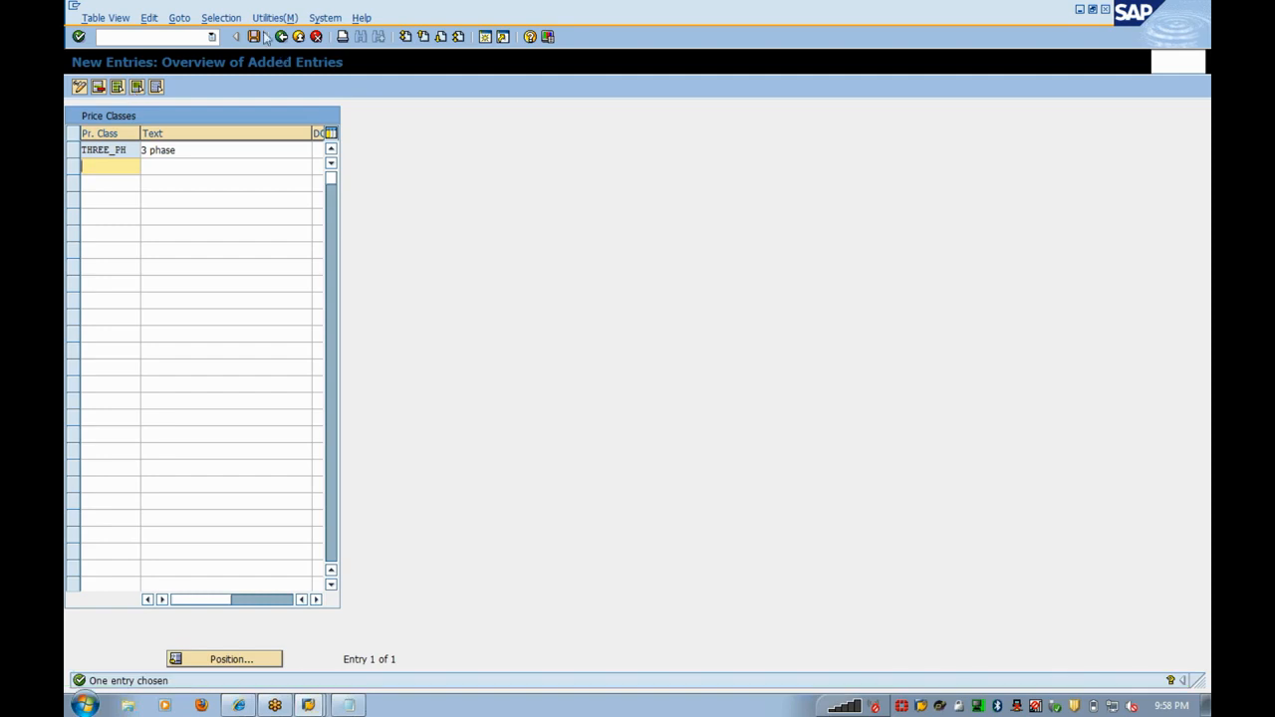
pyautogui.click(255, 38)
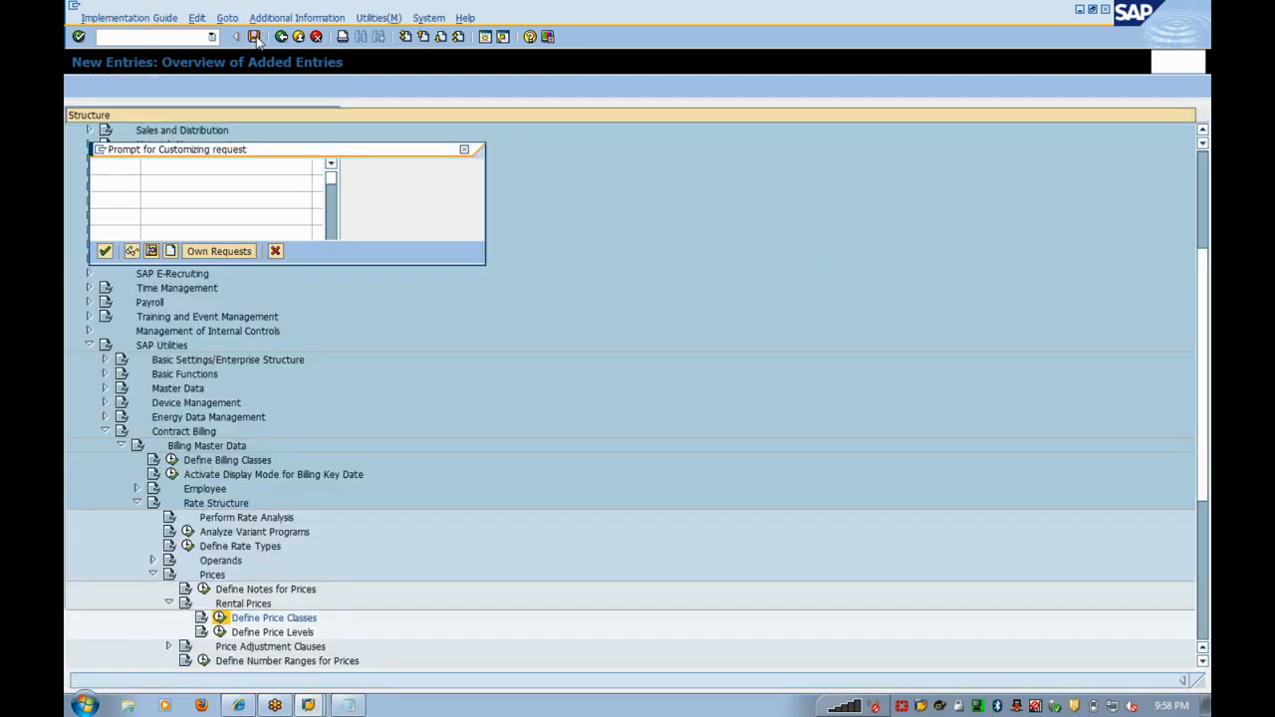
pyautogui.click(106, 251)
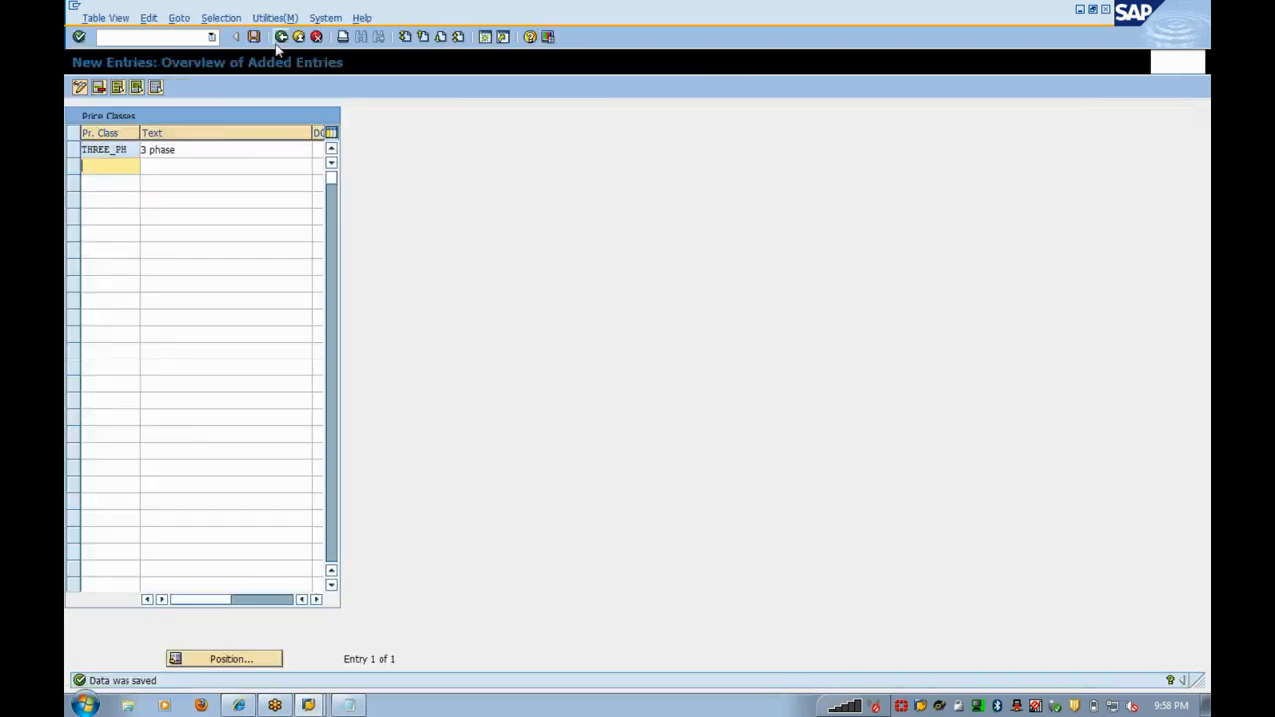
# - Add the rental price level 3PHASE under Define Price Levels, save it, and return to the customizing structure
pyautogui.click(281, 37)
pyautogui.click(281, 36)
pyautogui.click(219, 632)
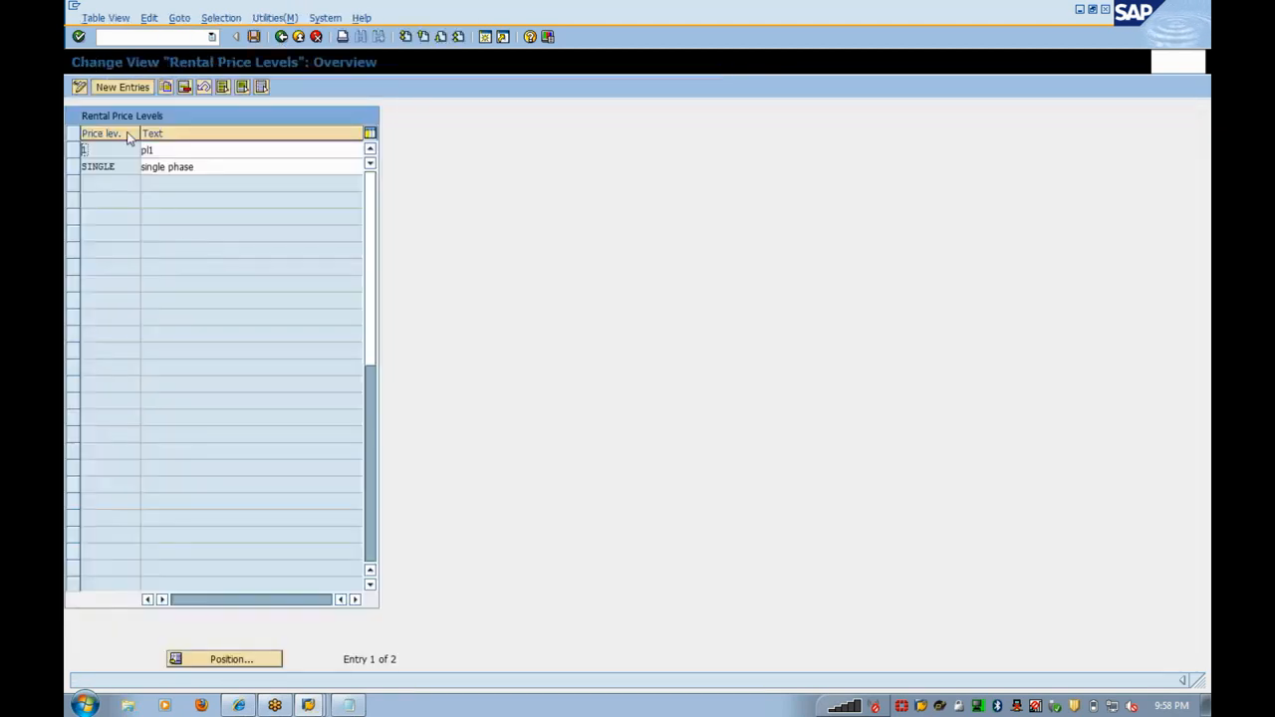
pyautogui.click(115, 88)
pyautogui.write('3PHASE')
pyautogui.press('Return')
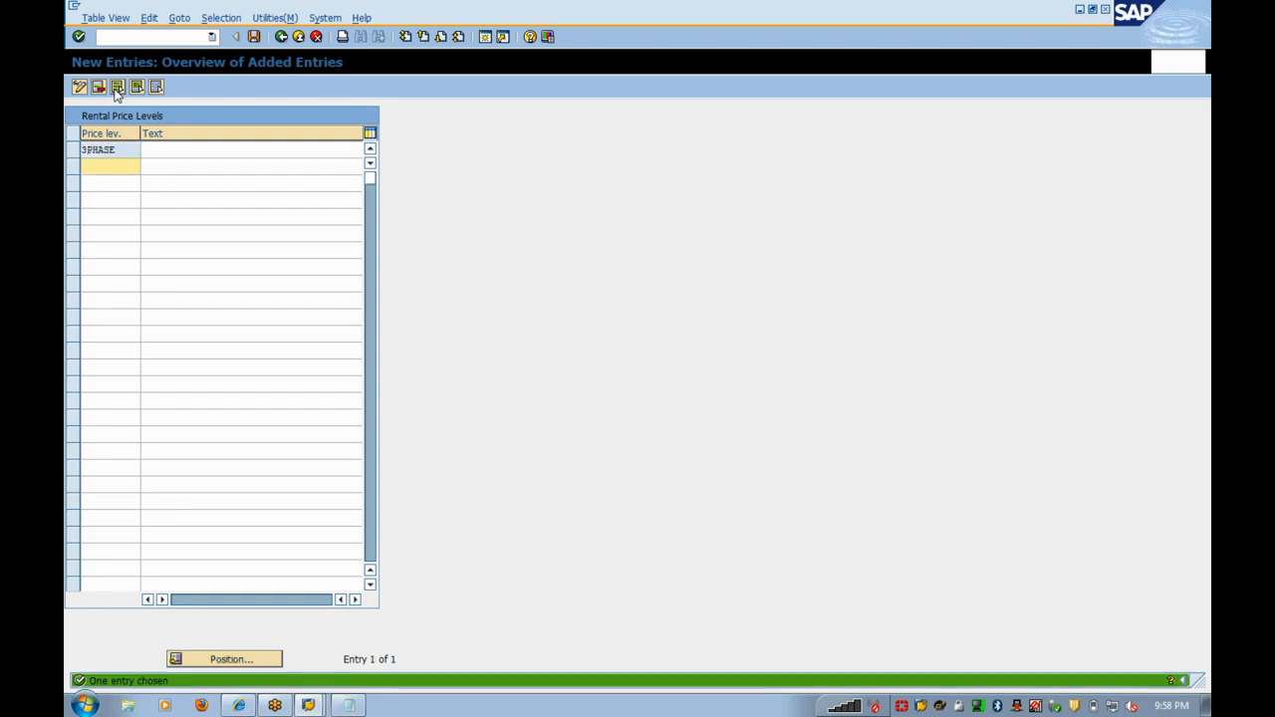
pyautogui.click(254, 37)
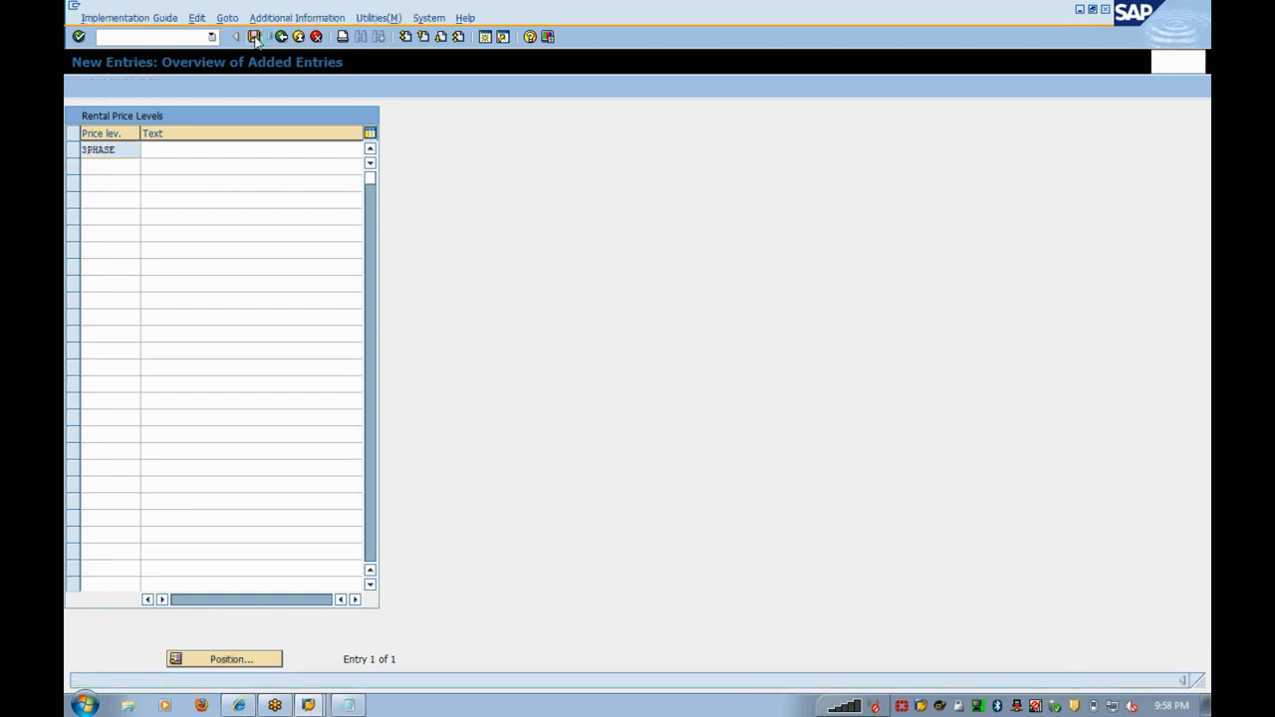
pyautogui.press('Return')
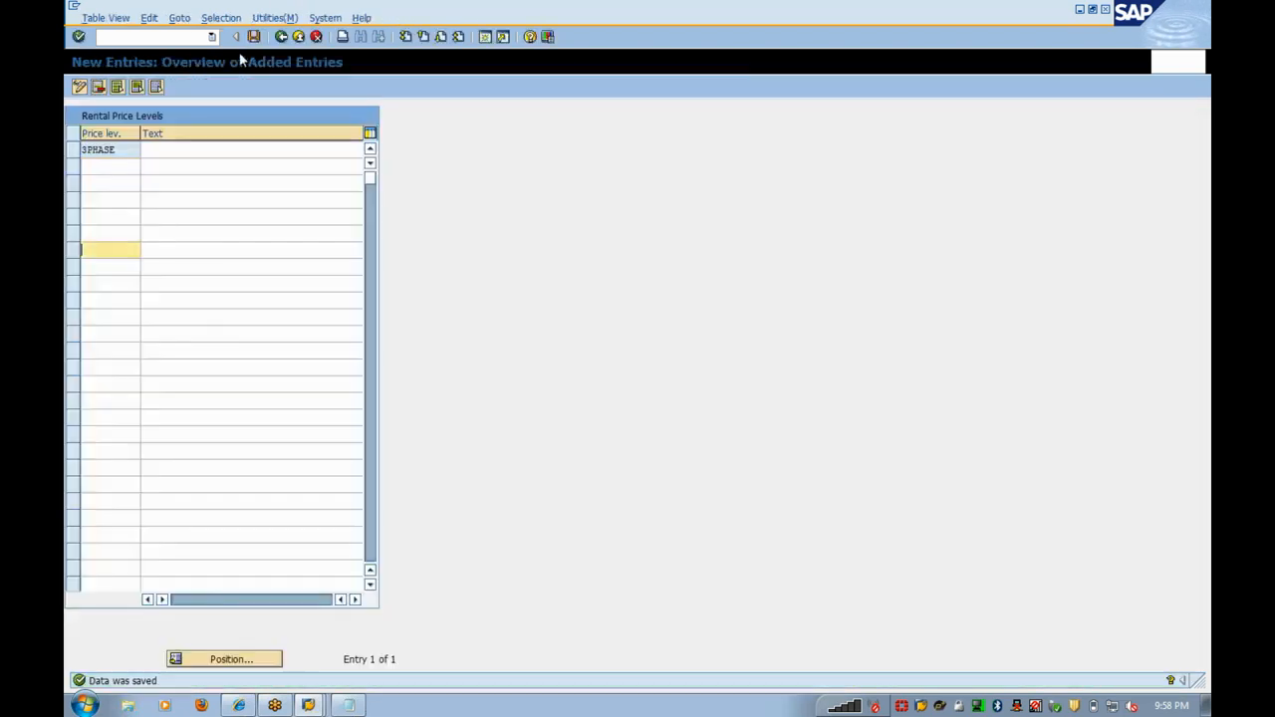
pyautogui.click(282, 37)
pyautogui.click(282, 37)
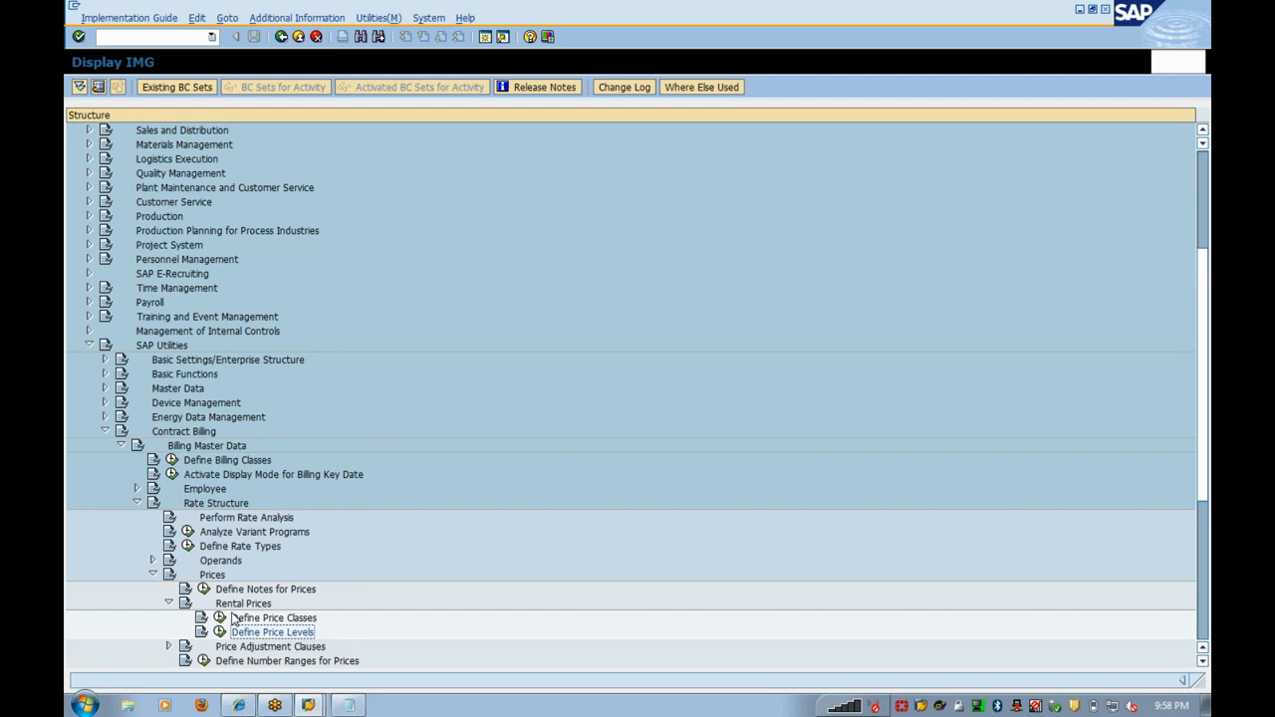
# - Reopen the price classes, copy the THREE_PH class key and return to the customizing structure
pyautogui.click(231, 618)
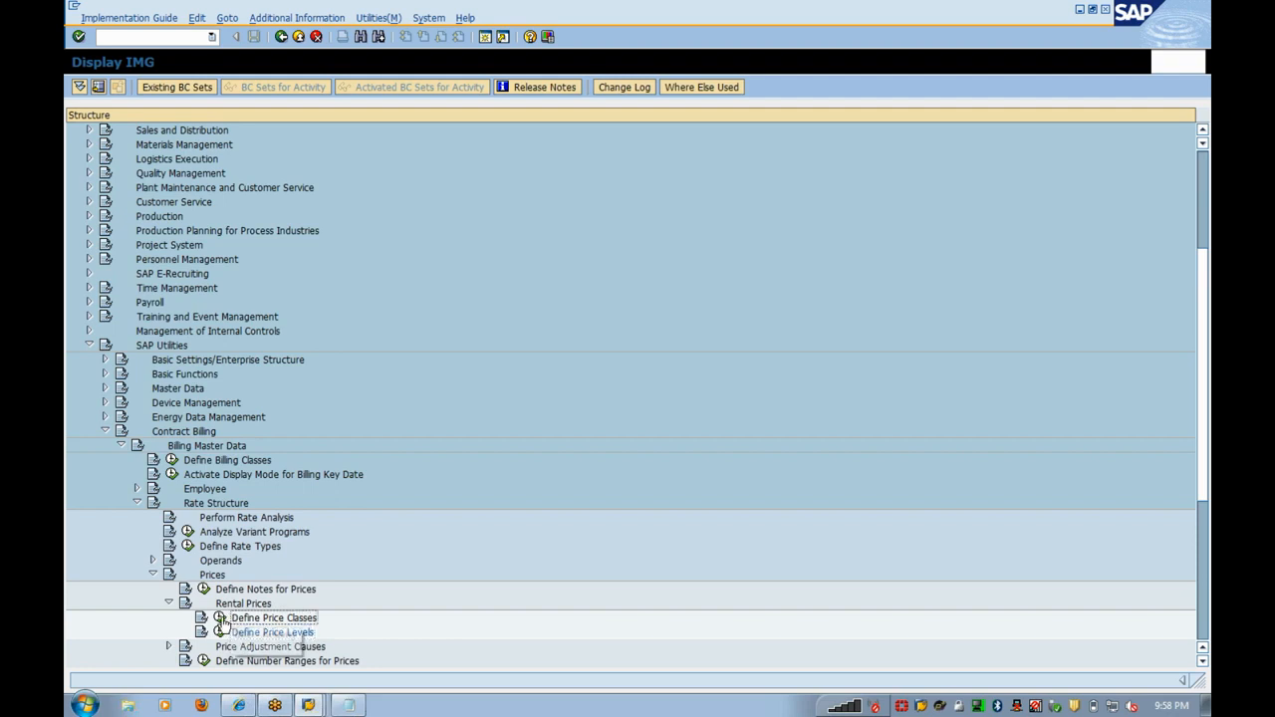
pyautogui.click(218, 625)
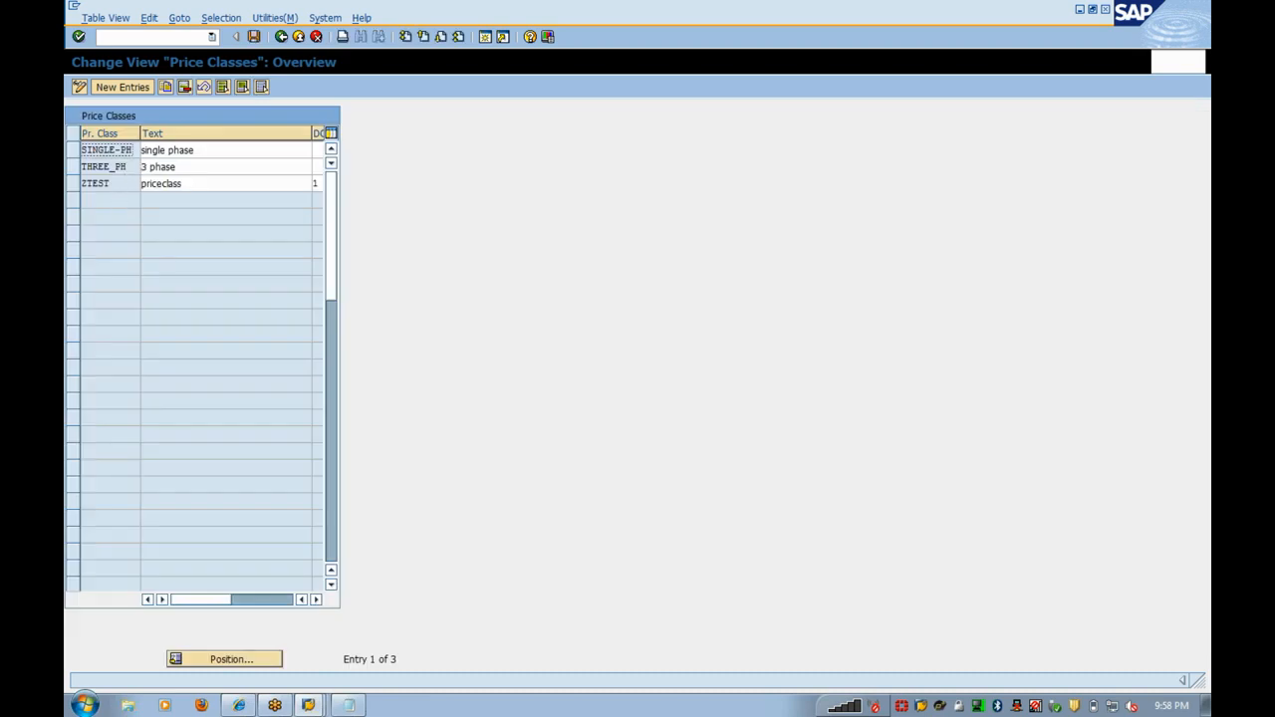
pyautogui.moveTo(127, 167); pyautogui.dragTo(77, 166)
pyautogui.hotkey('ctrl', 'c')
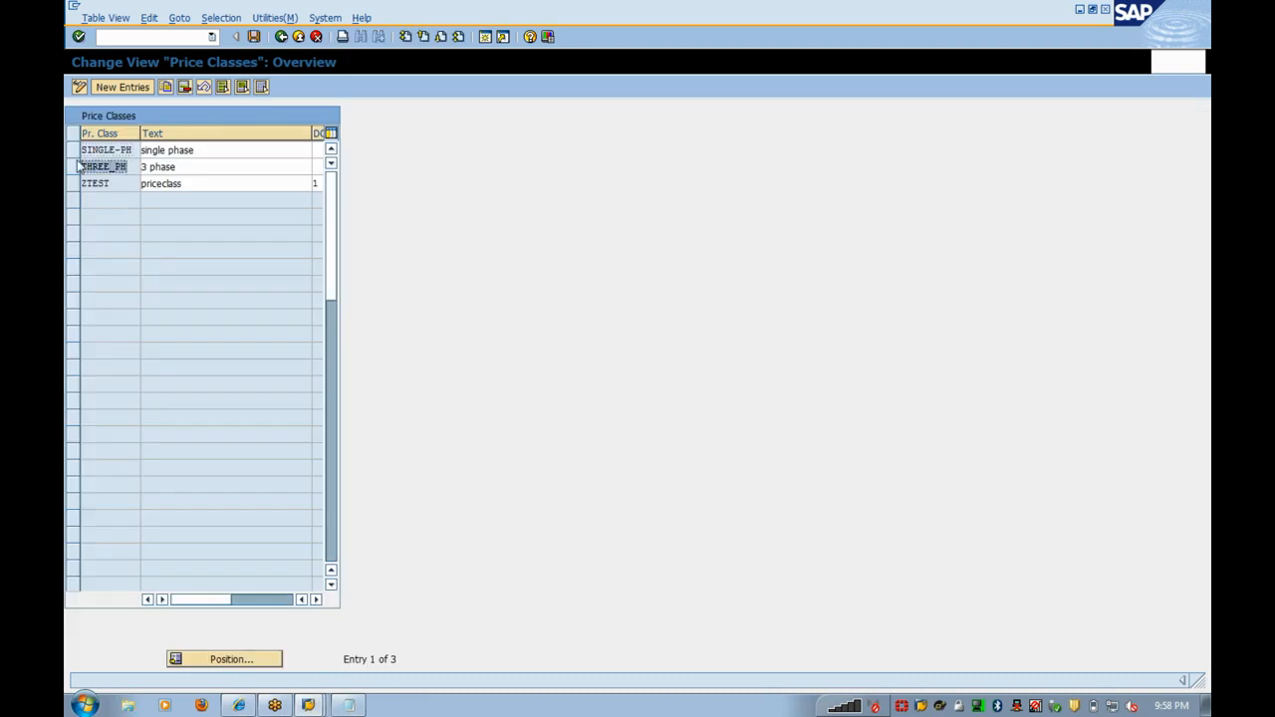
pyautogui.click(79, 164)
pyautogui.click(282, 36)
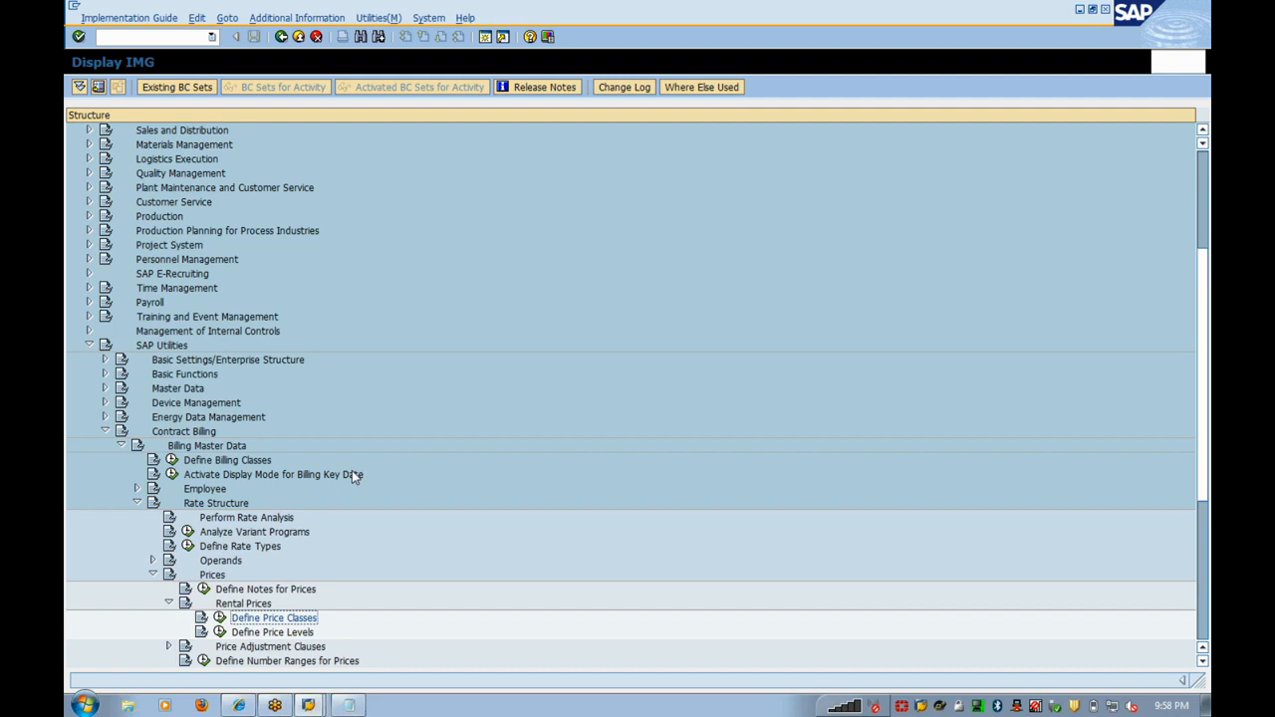
# - Open Define prices under Rate Structure, Prices and start creating a new price
pyautogui.press('Down')
pyautogui.press('Down')
pyautogui.press('Down')
pyautogui.press('Down')
pyautogui.press('Down')
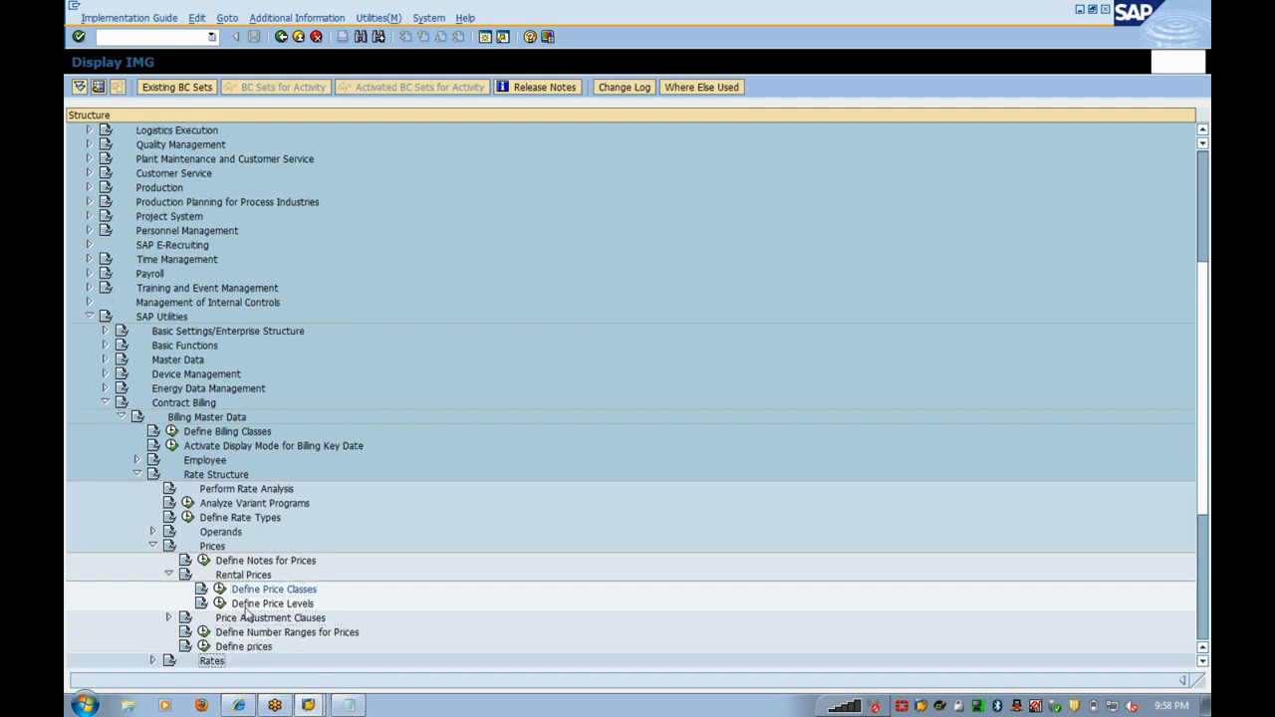
pyautogui.click(204, 647)
pyautogui.doubleClick(143, 176)
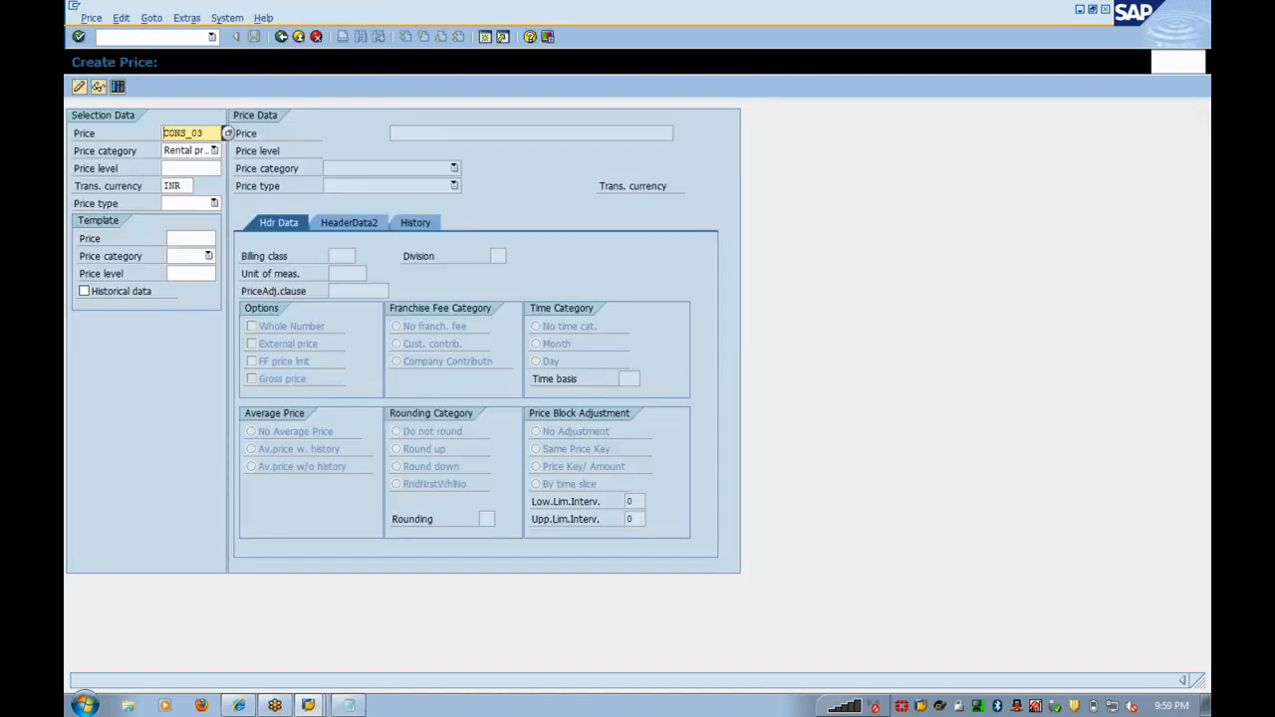
# - Enter CONS_04 as the price key for the INR rental price and choose Standard price as its price type
pyautogui.click(204, 134)
pyautogui.press('BackSpace')
pyautogui.write('4')
pyautogui.click(187, 204)
pyautogui.click(186, 217)
pyautogui.press('Return')
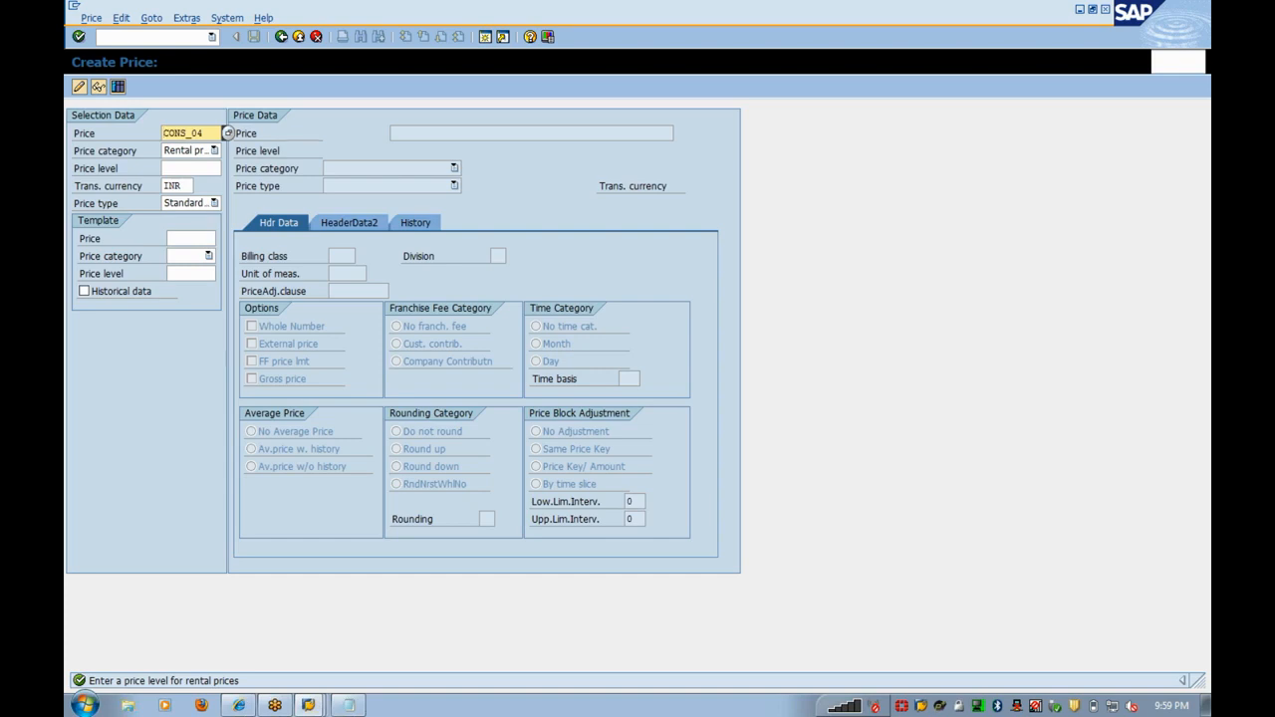
# - Assign the 3PHASE price level to the rental price and try to start its creation
pyautogui.click(191, 168)
pyautogui.click(229, 169)
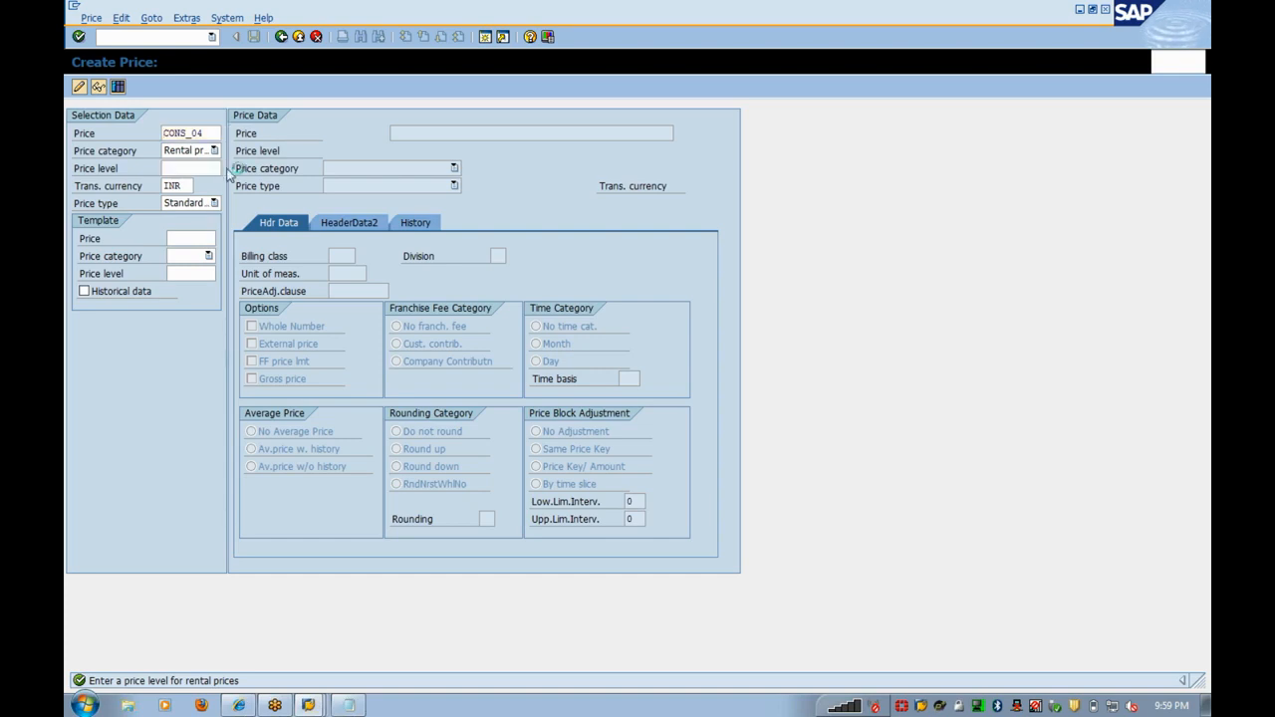
pyautogui.doubleClick(189, 276)
pyautogui.press('Return')
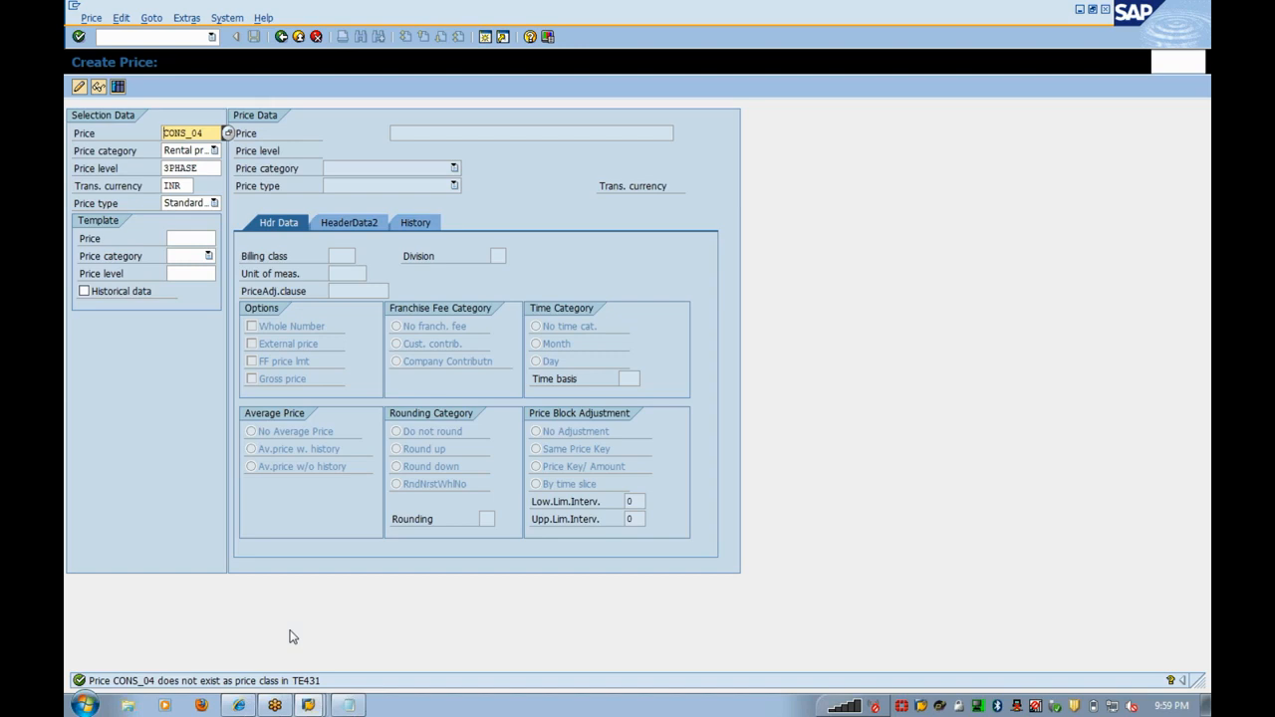
# - Replace the price key with the copied class key THREE_PH, start the price and describe it as "Rental charges"
pyautogui.moveTo(205, 134); pyautogui.dragTo(109, 135)
pyautogui.hotkey('ctrl', 'v')
pyautogui.press('Return')
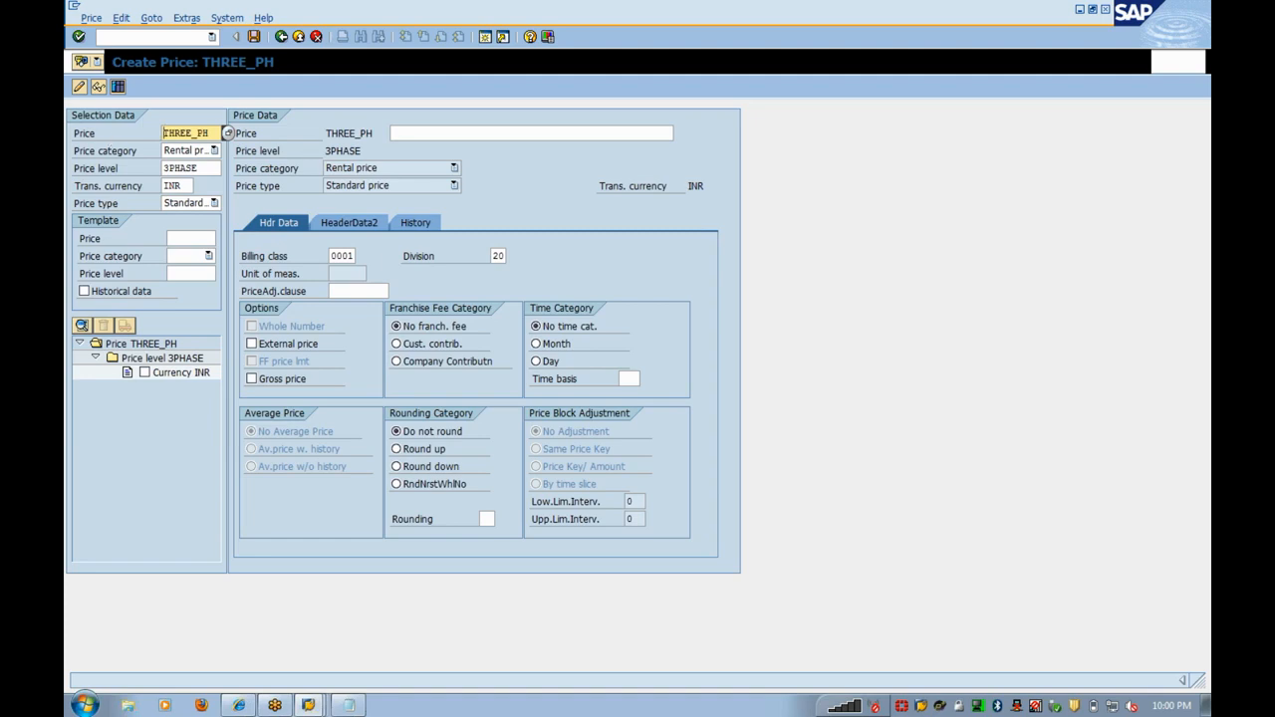
pyautogui.write('Re ')
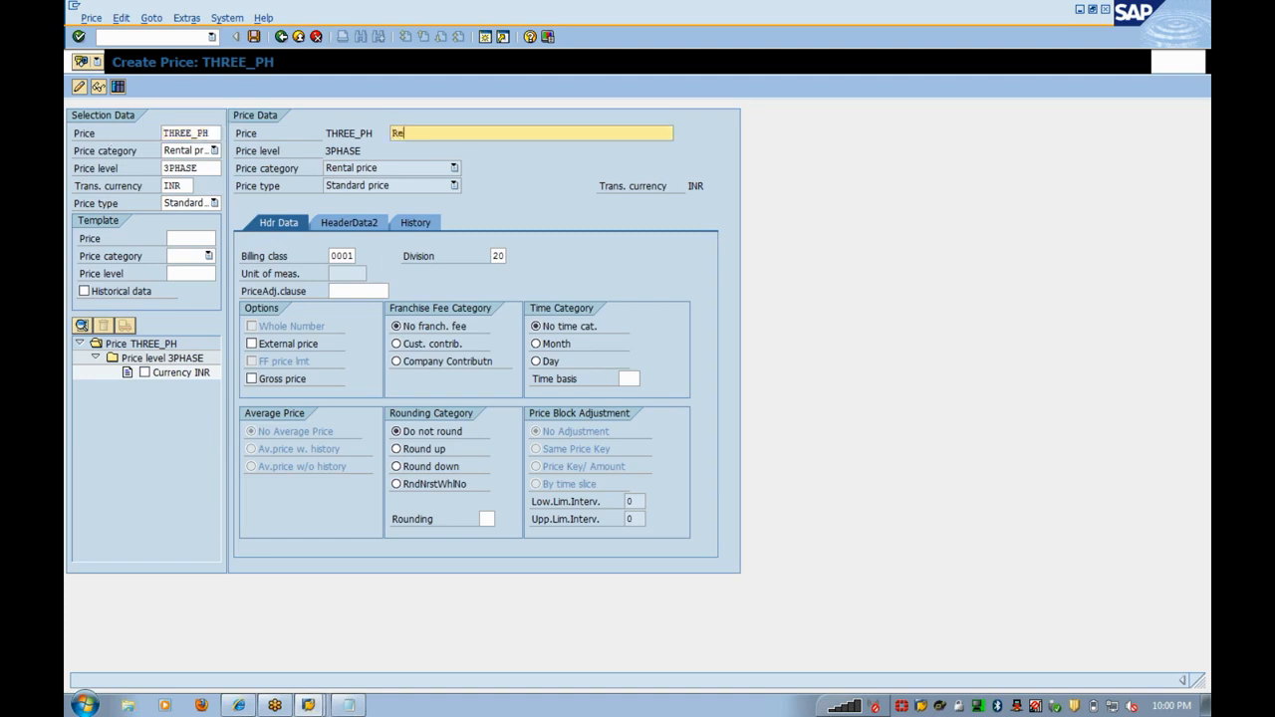
pyautogui.write('ntal charges')
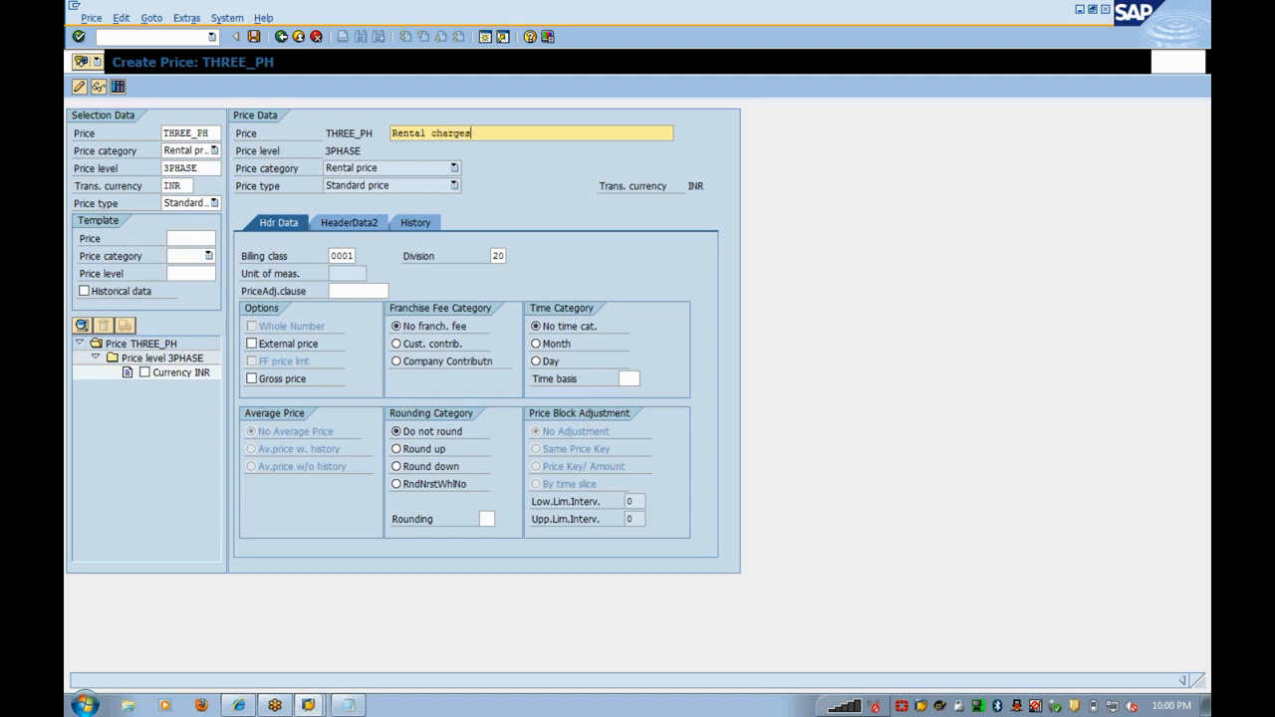
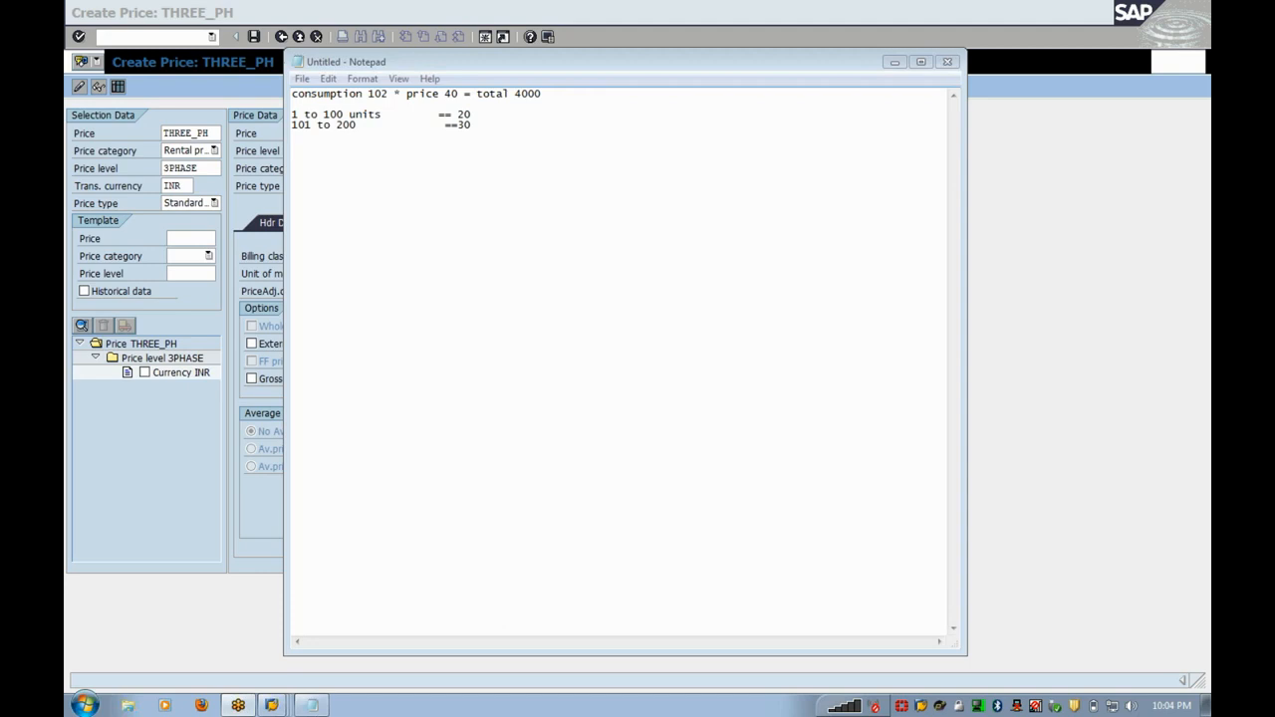
# - Reposition the Notepad window and minimize it to return to the THREE_PH price in SAP
pyautogui.click(572, 69)
pyautogui.moveTo(572, 68); pyautogui.dragTo(484, 83)
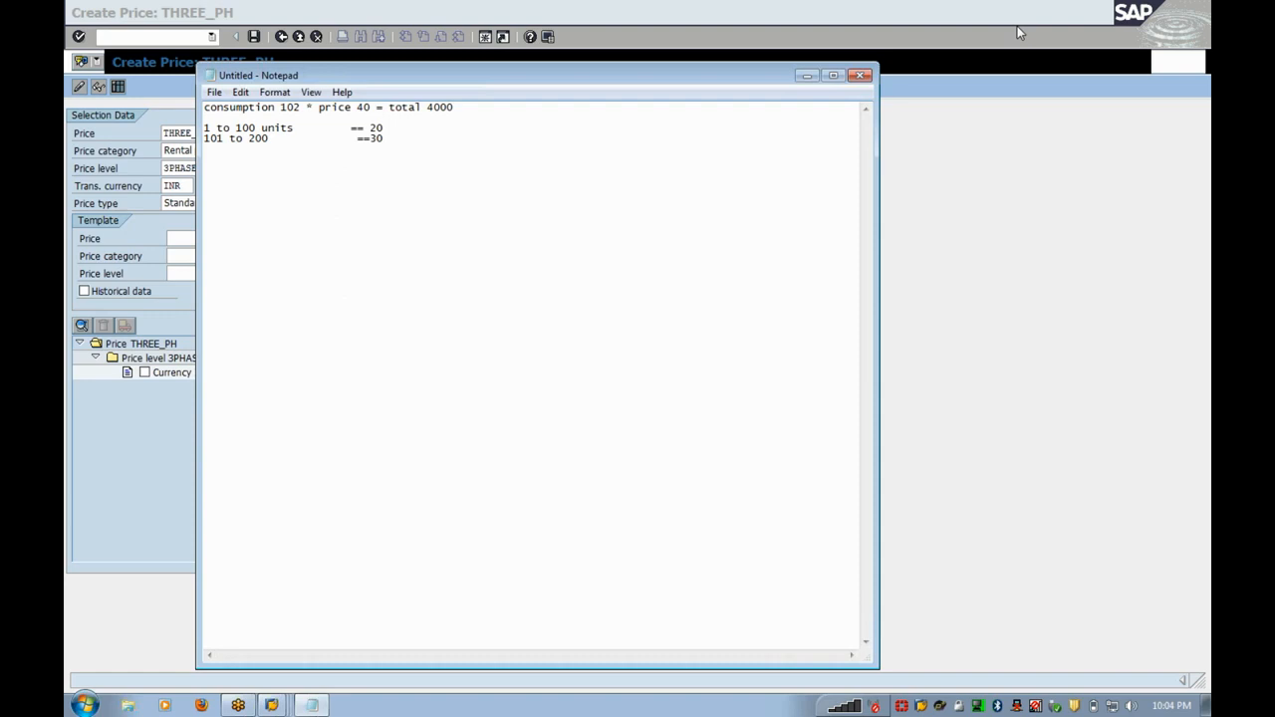
pyautogui.click(915, 108)
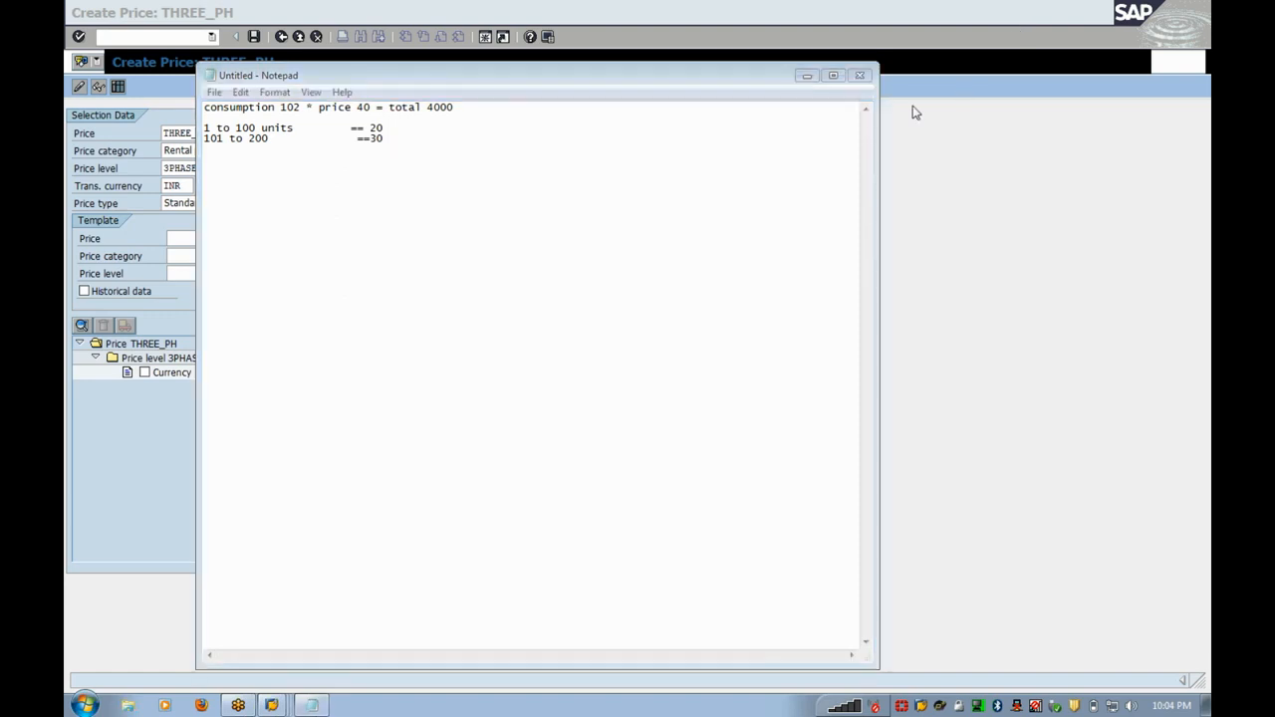
pyautogui.click(663, 80)
pyautogui.moveTo(660, 74); pyautogui.dragTo(700, 70)
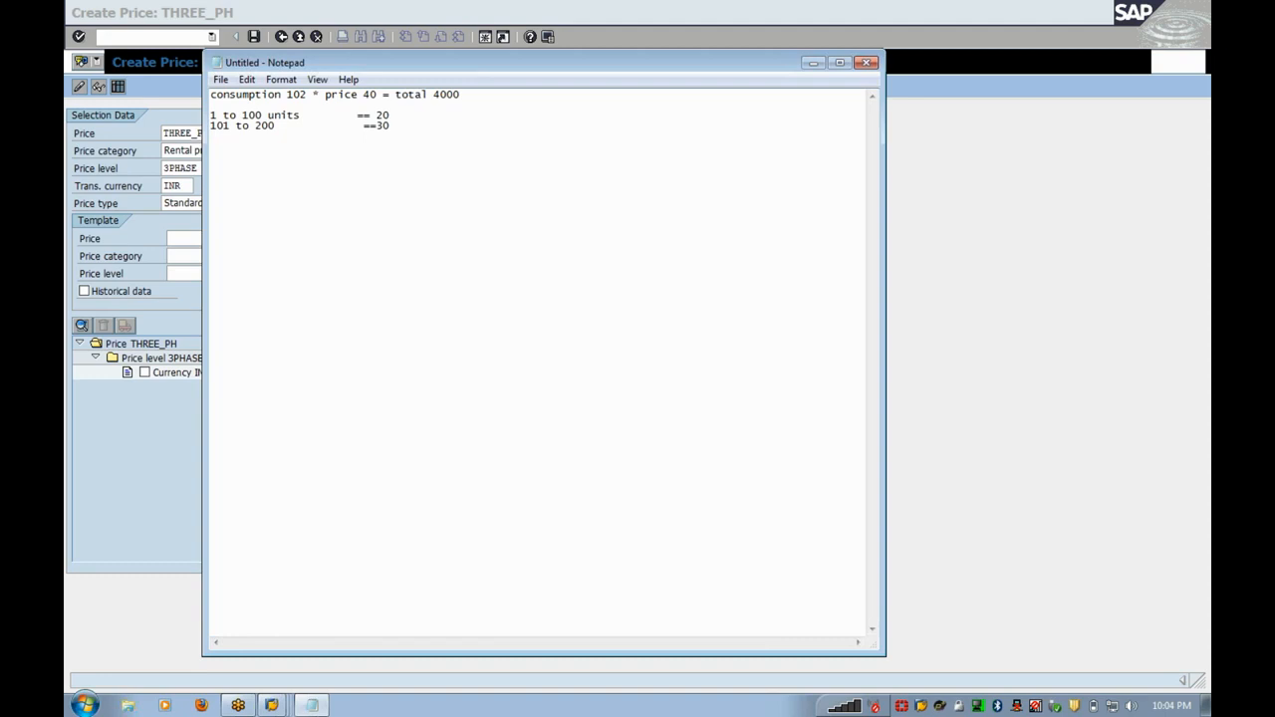
pyautogui.click(815, 63)
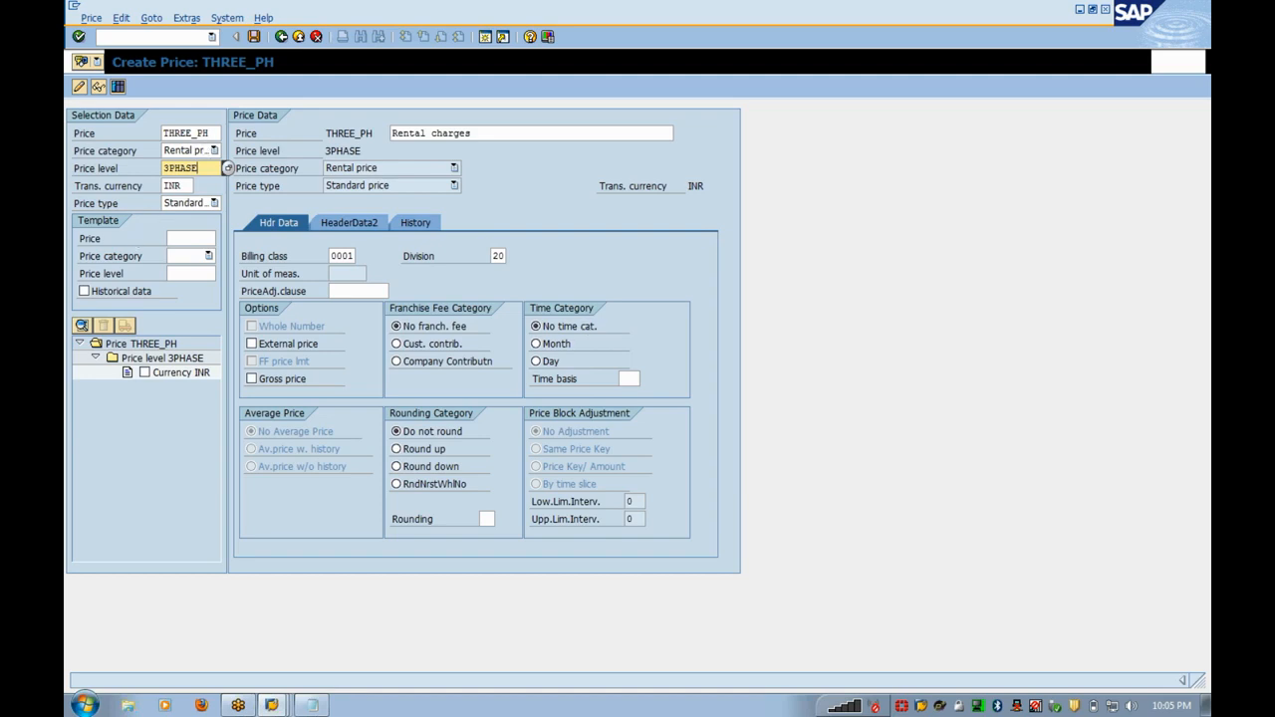
pyautogui.click(206, 133)
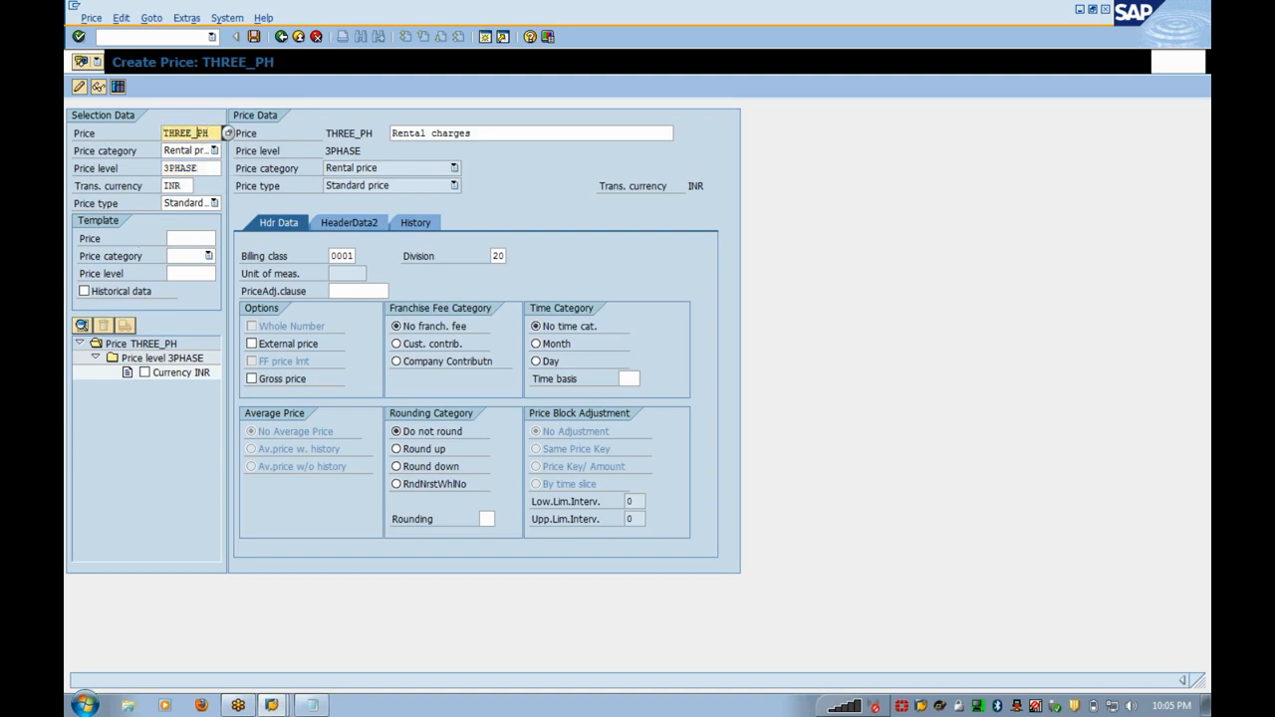
pyautogui.moveTo(206, 134); pyautogui.dragTo(143, 141)
pyautogui.moveTo(201, 169); pyautogui.dragTo(140, 158)
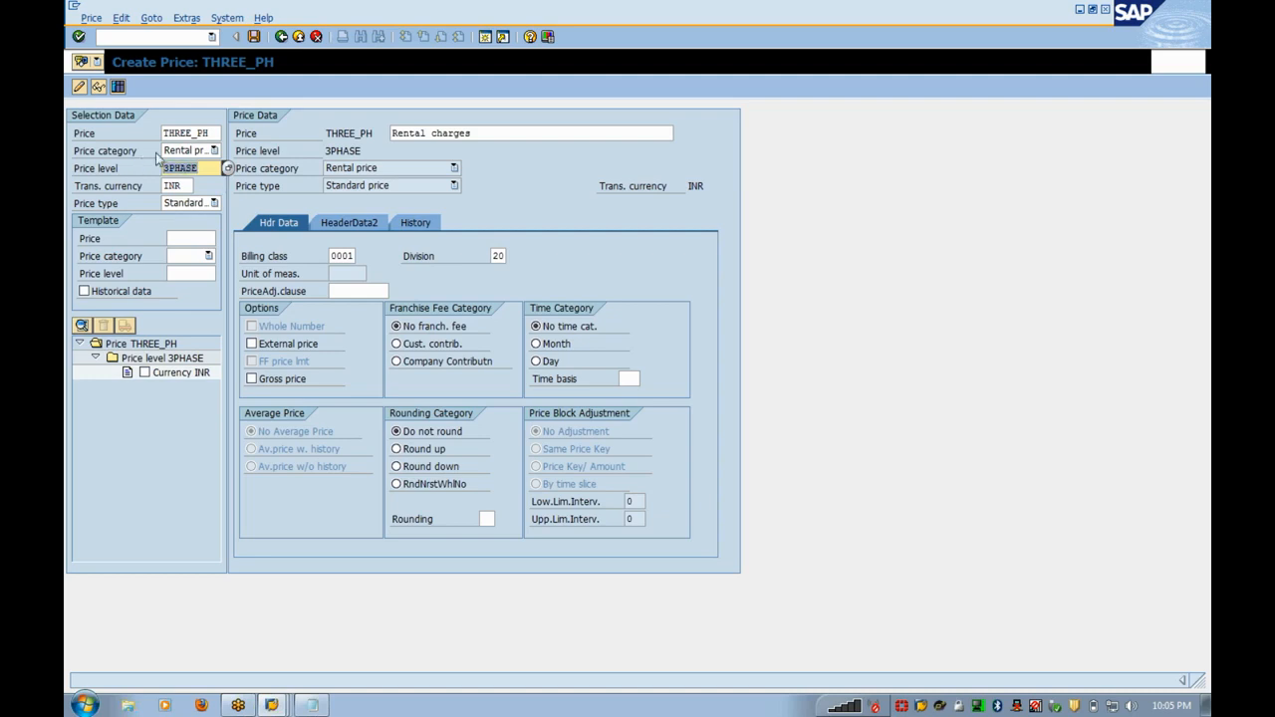
pyautogui.moveTo(211, 133); pyautogui.dragTo(152, 140)
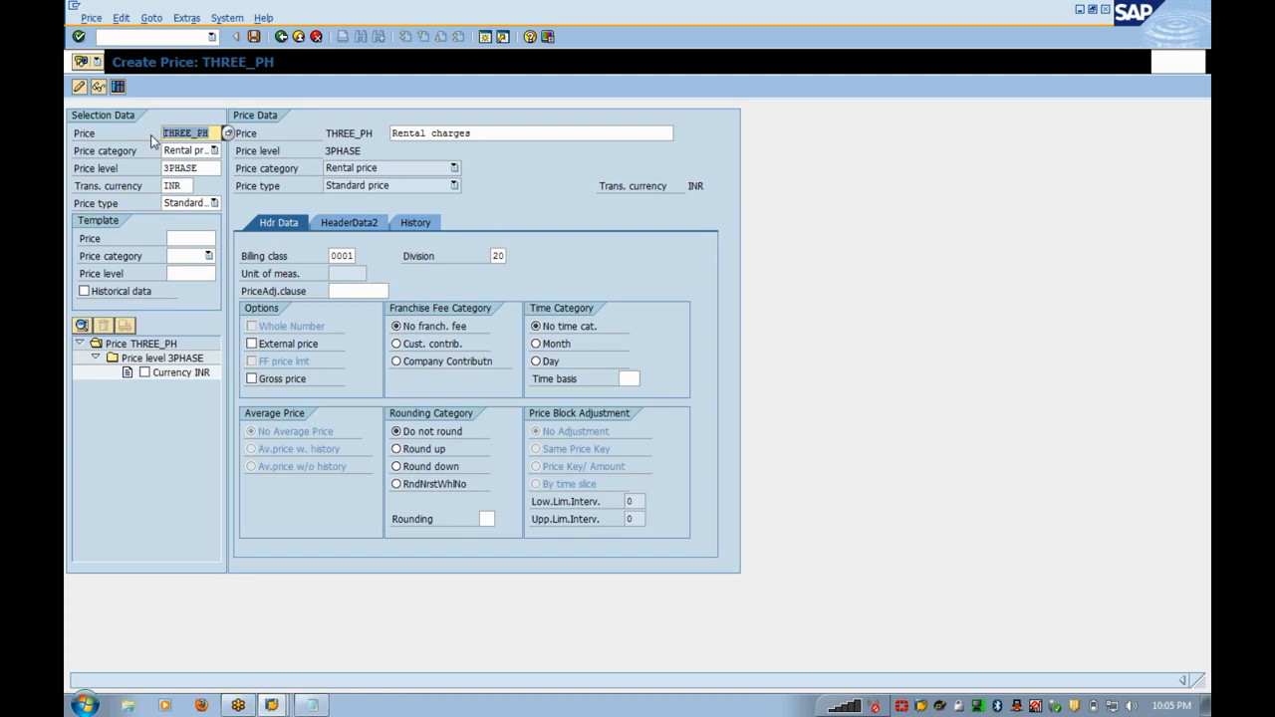
# - Set the rental price's time category to Month with a time basis of 1
pyautogui.click(563, 344)
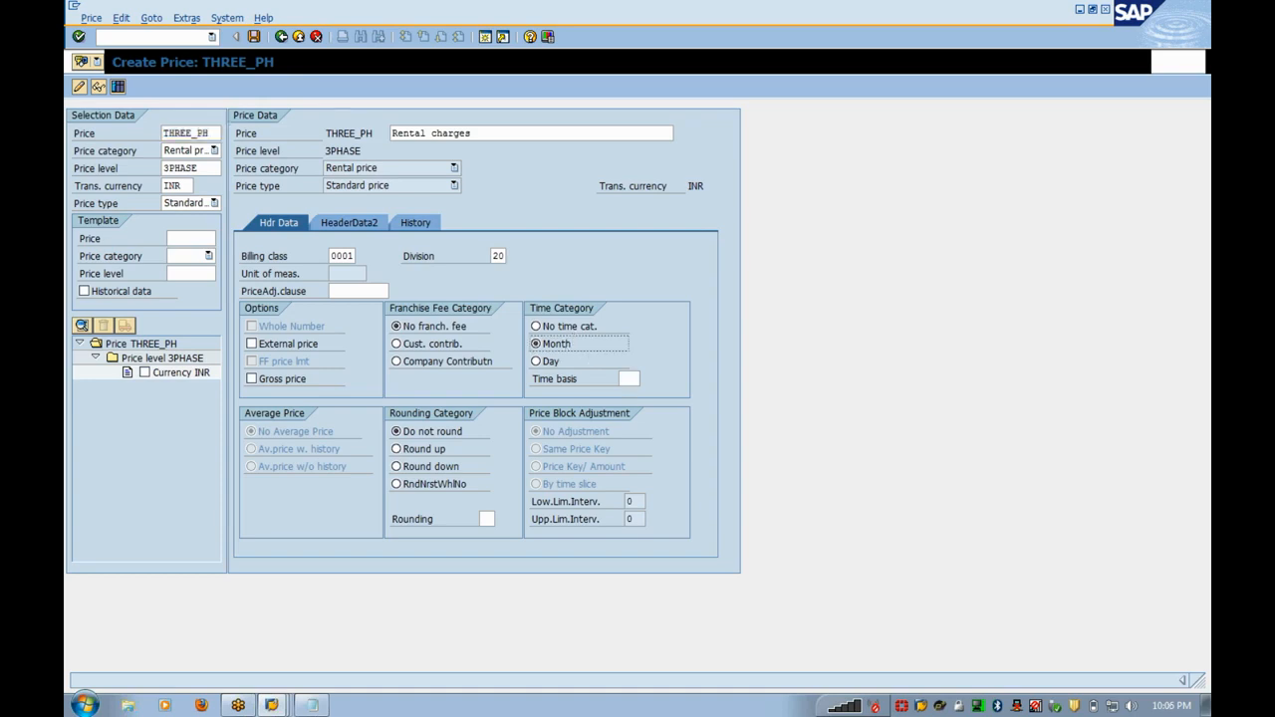
pyautogui.click(629, 379)
pyautogui.write('2')
pyautogui.click(539, 363)
pyautogui.click(629, 380)
pyautogui.click(550, 346)
pyautogui.click(626, 379)
pyautogui.write('1')
# - Enter a validity period from 01.01.2012 to 31.12.9999 in the rental price's history
pyautogui.click(412, 223)
pyautogui.click(357, 256)
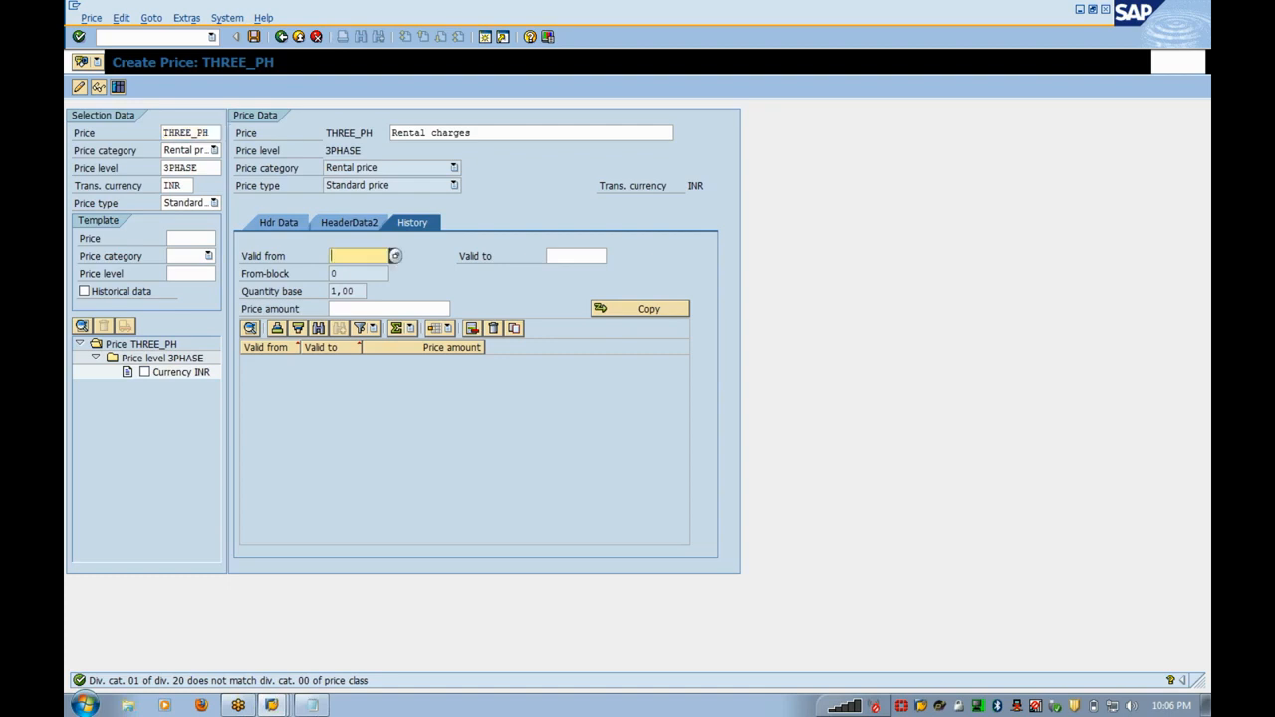
pyautogui.write('01012012')
pyautogui.press('Tab')
pyautogui.write('2')
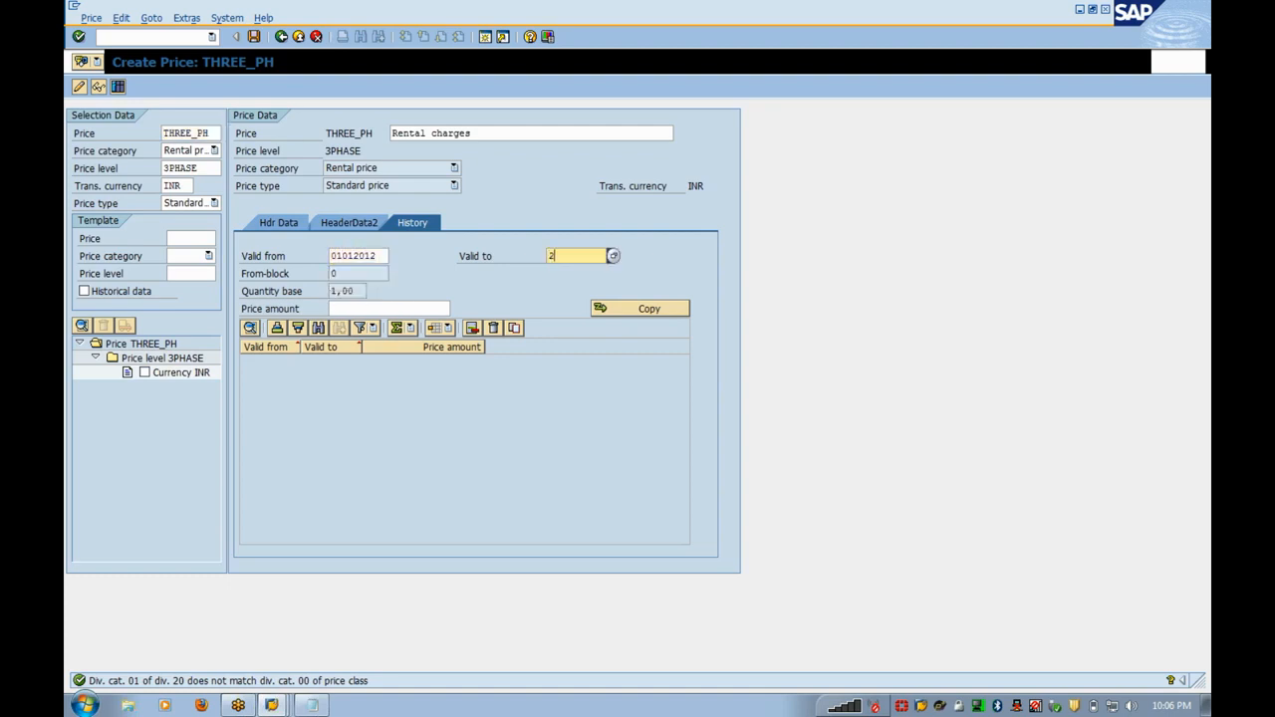
pyautogui.press('BackSpace')
pyautogui.write('31')
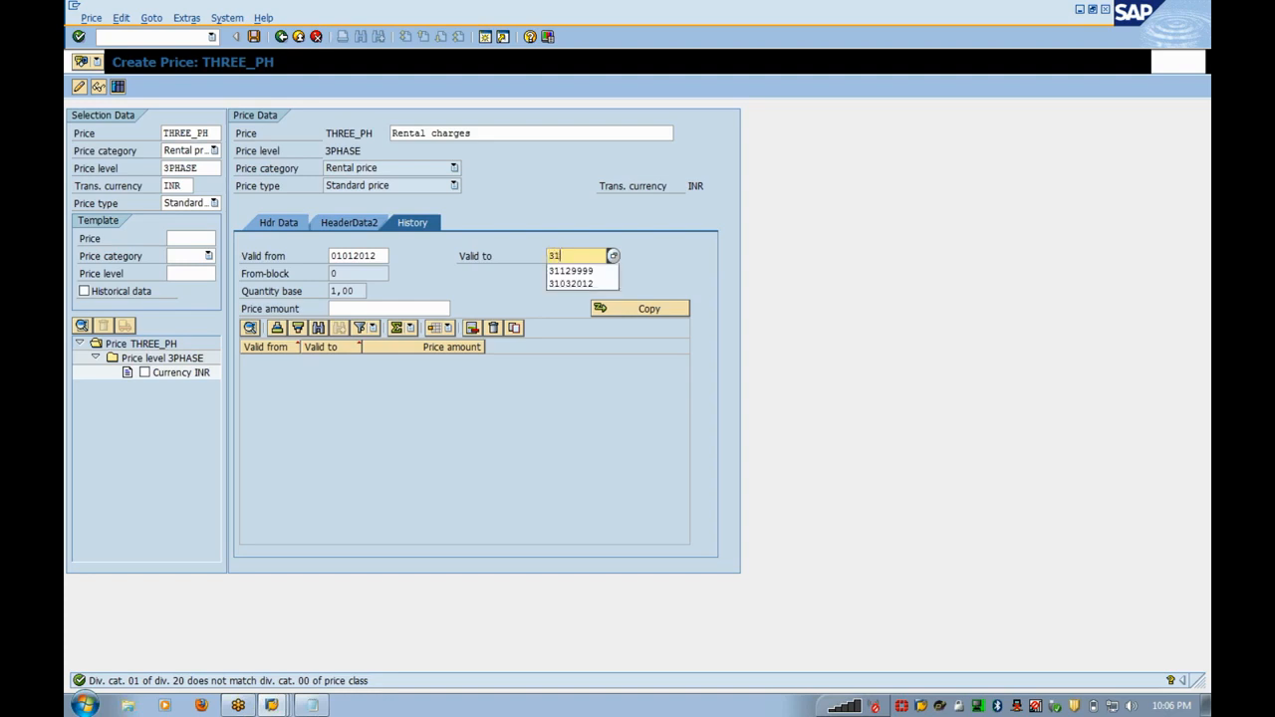
pyautogui.press('Down')
pyautogui.press('Return')
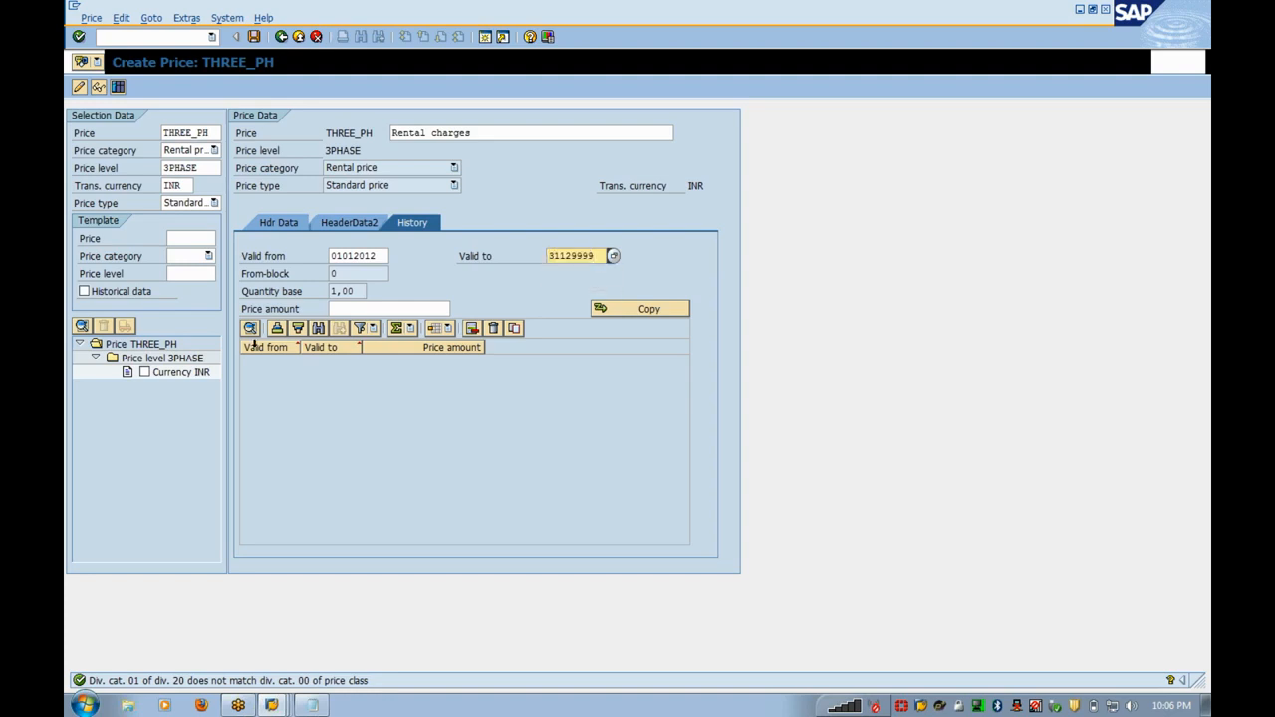
# - Set the price amount to 30, copy the period into the history table and try to save the price
pyautogui.click(349, 309)
pyautogui.write('30')
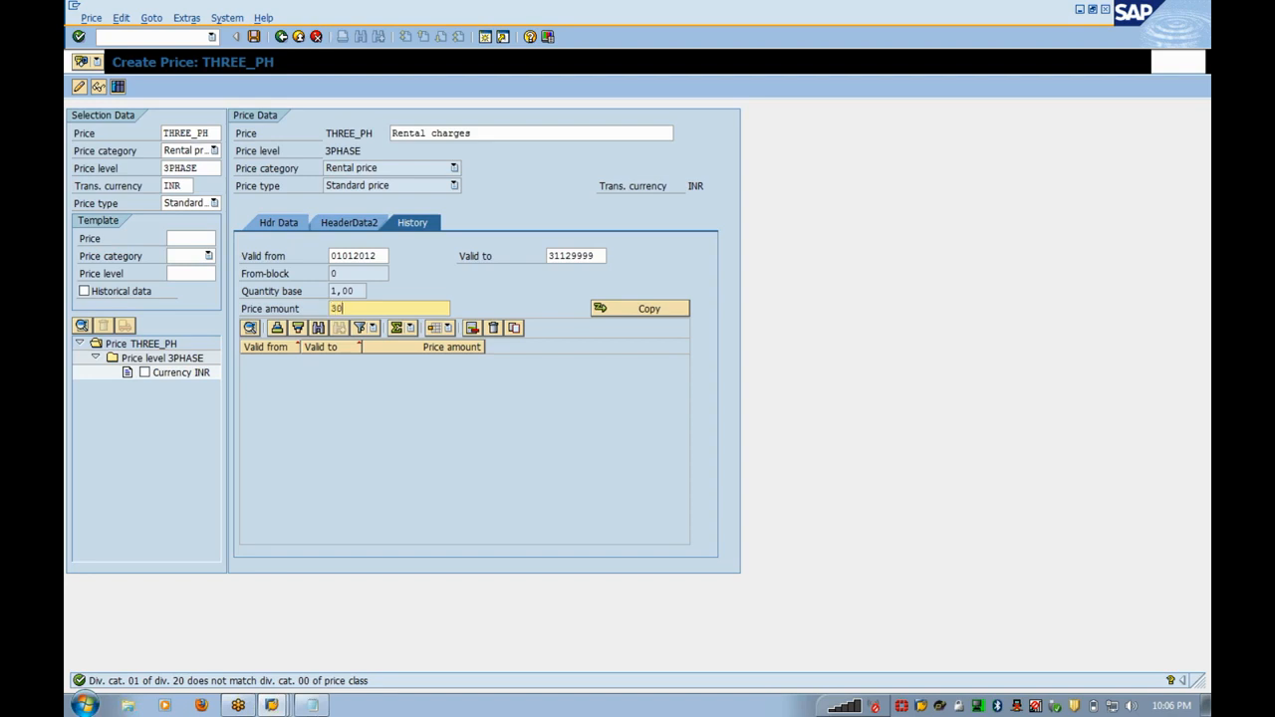
pyautogui.click(637, 315)
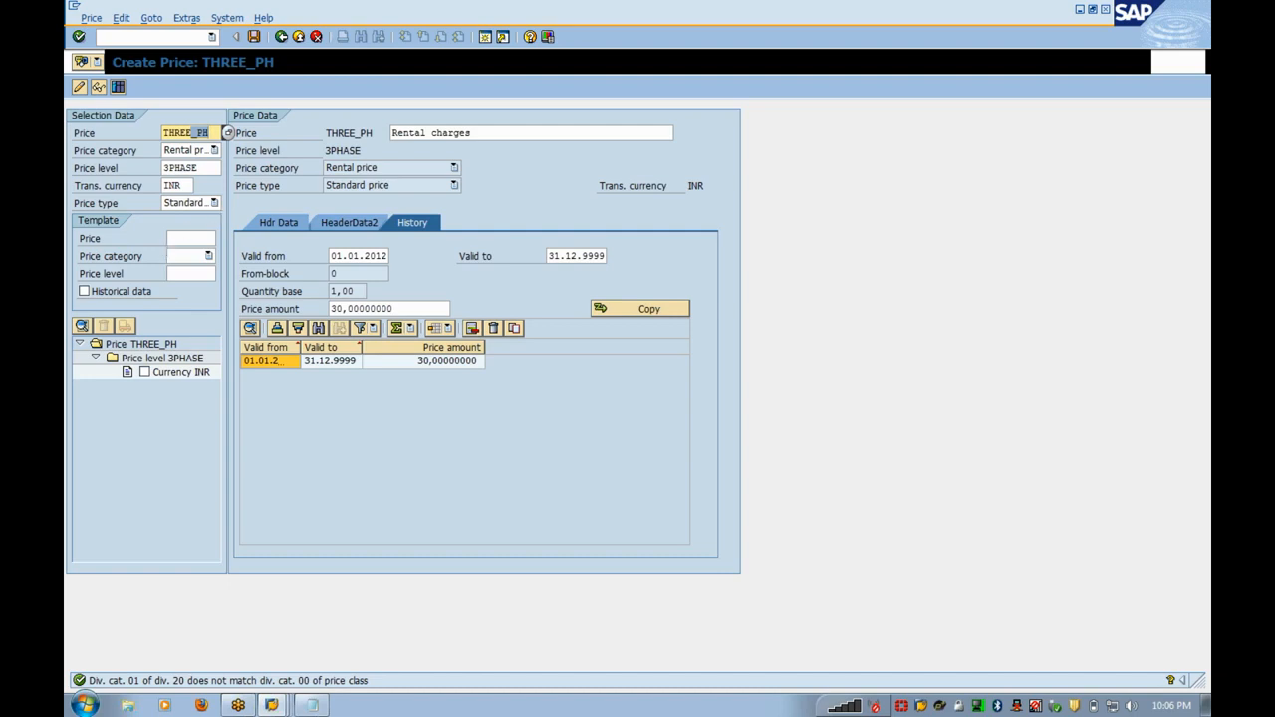
pyautogui.moveTo(302, 347); pyautogui.dragTo(336, 347)
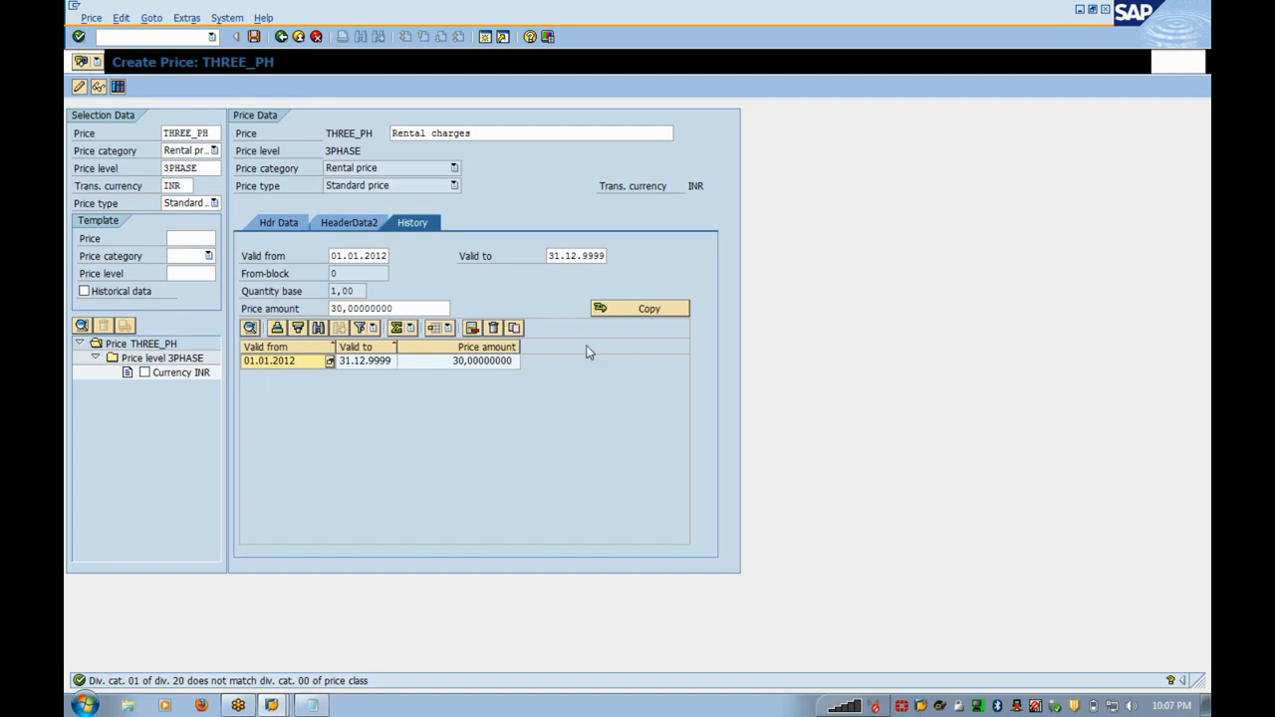
pyautogui.click(254, 37)
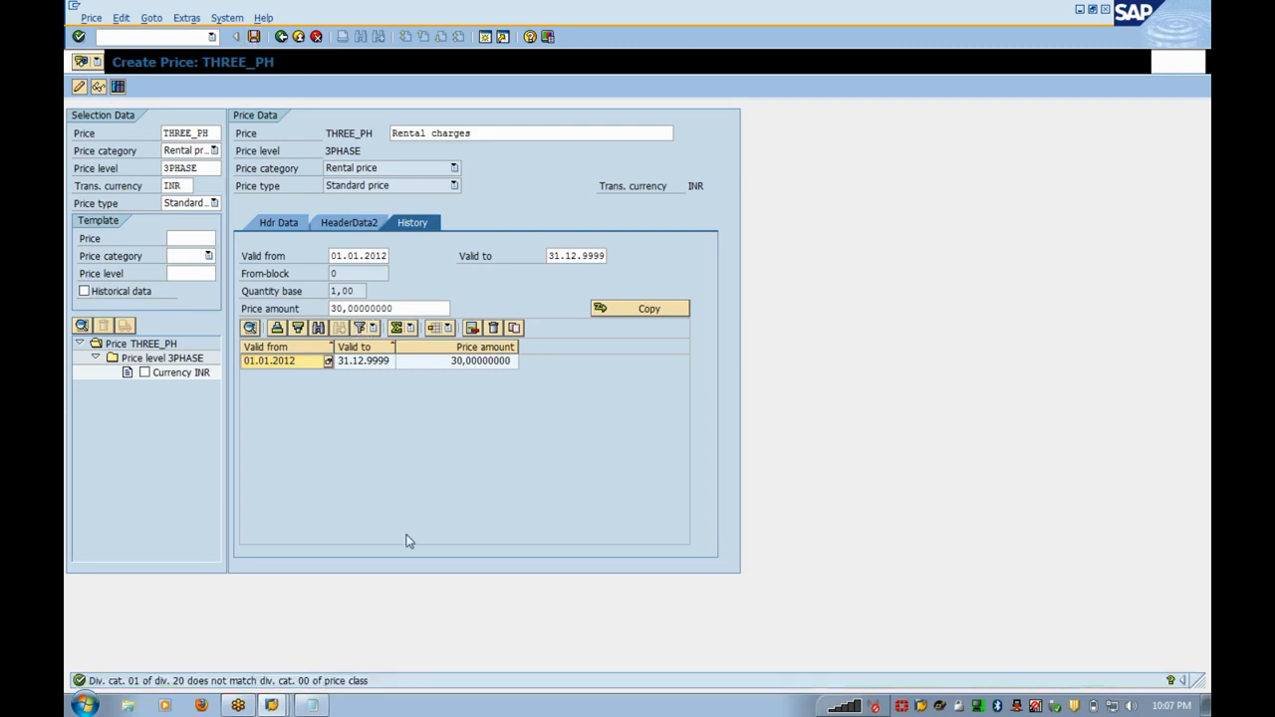
# - Try division 01 in the rental price's header data, then clear the division
pyautogui.click(299, 223)
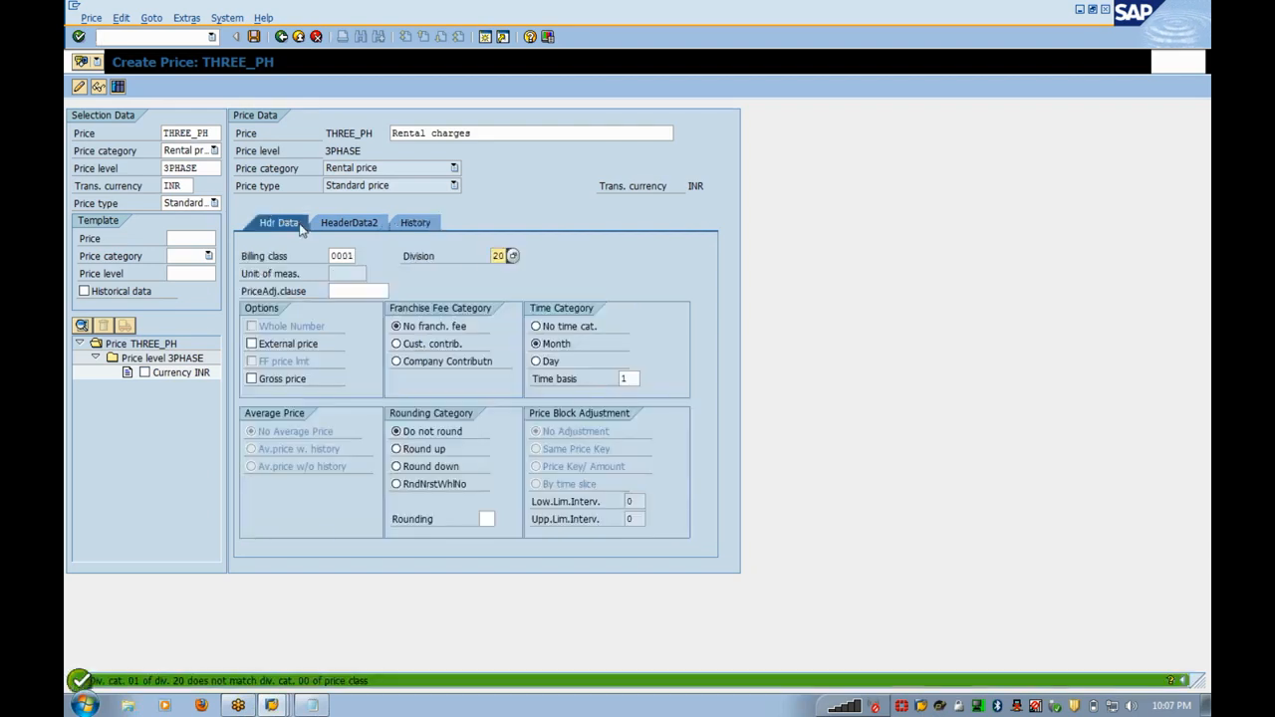
pyautogui.write('01')
pyautogui.press('Return')
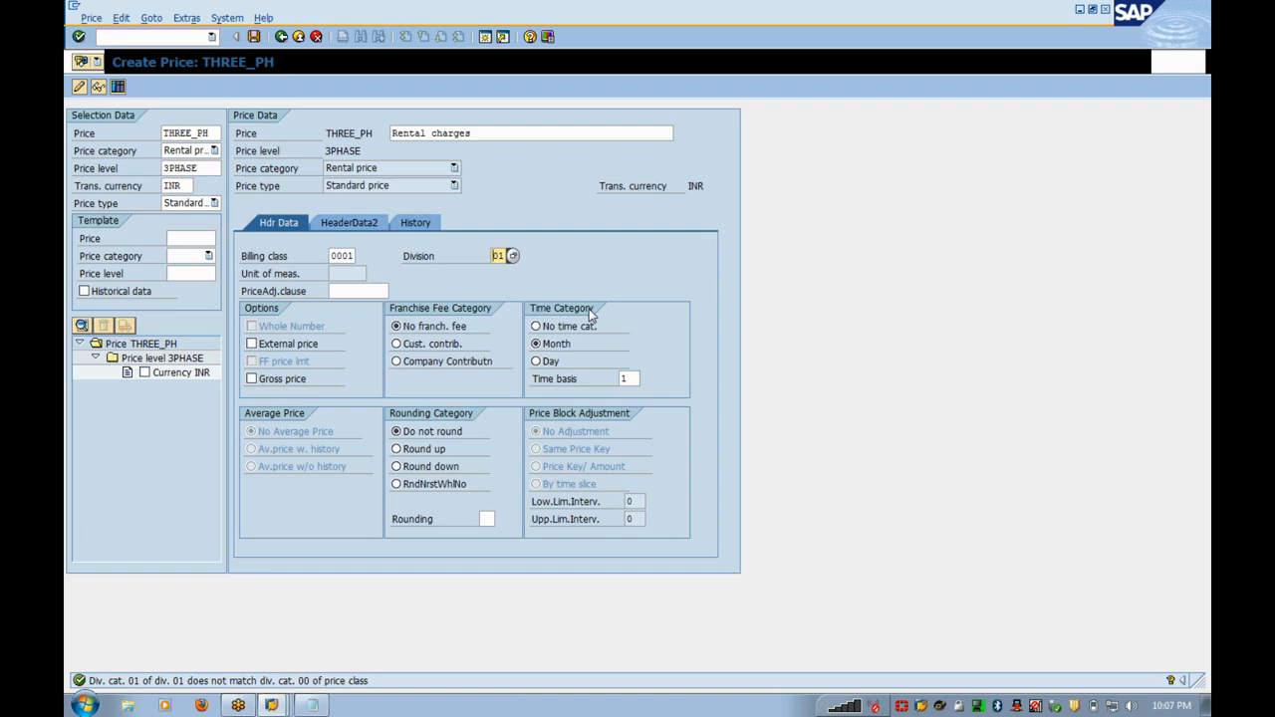
pyautogui.press('BackSpace')
pyautogui.press('BackSpace')
pyautogui.moveTo(212, 133); pyautogui.dragTo(67, 165)
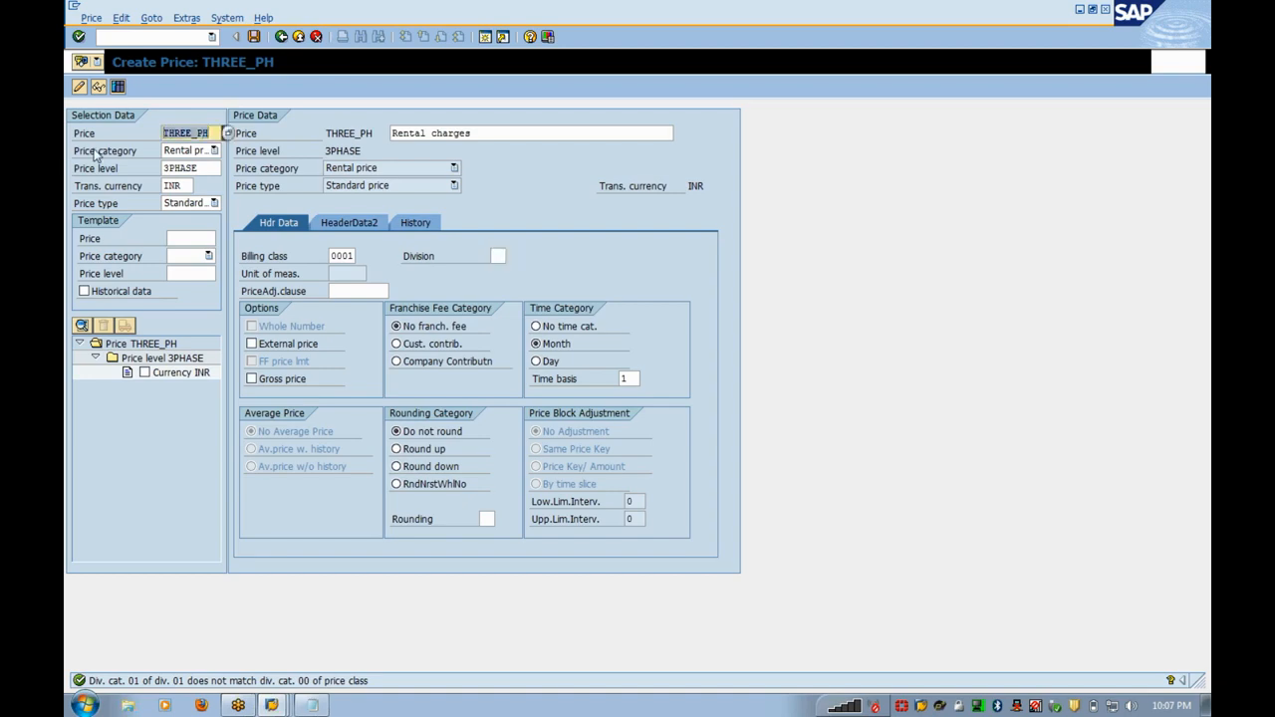
pyautogui.click(499, 256)
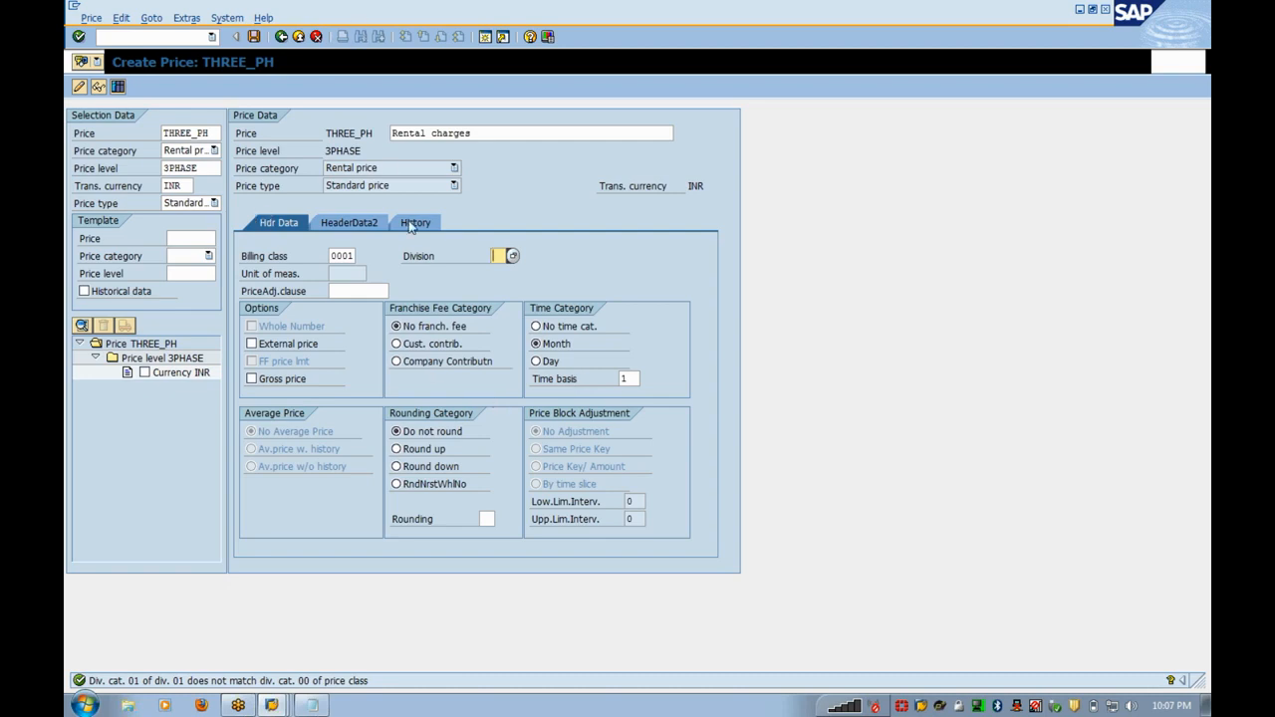
# - In a new session, open the allocation of divisions to division categories under SAP Utilities and check division 01's category
pyautogui.click(487, 37)
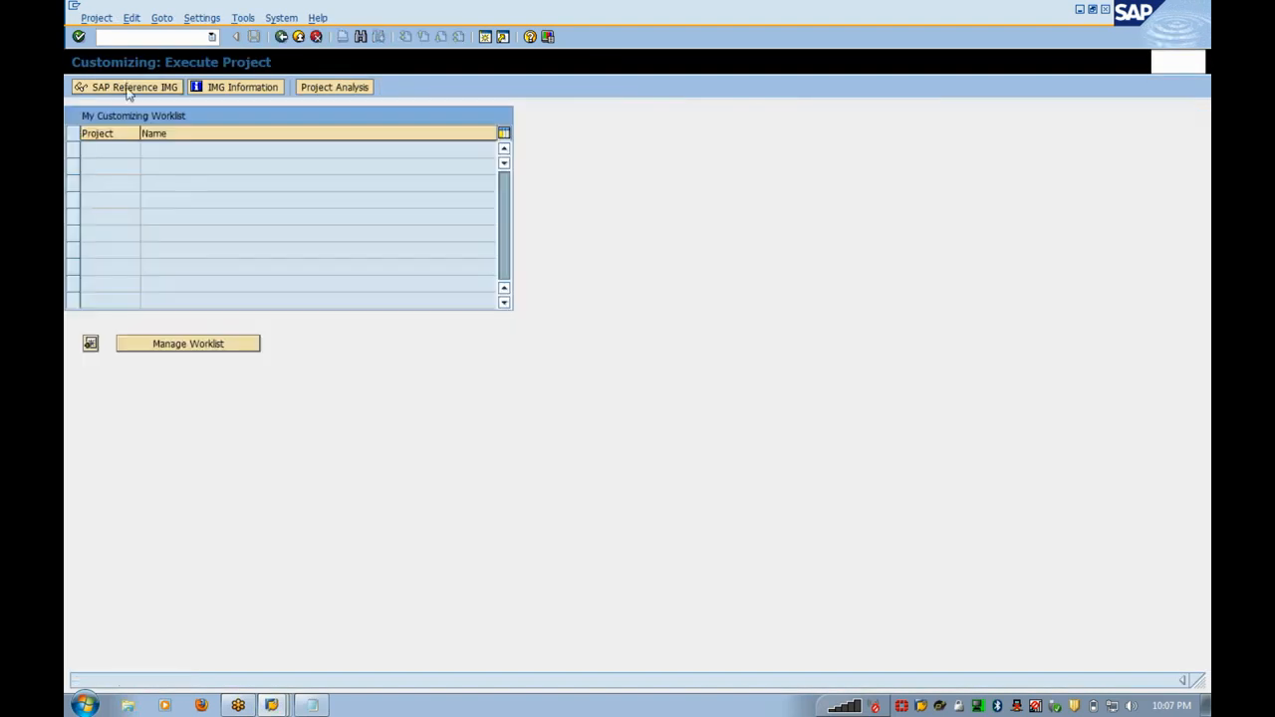
pyautogui.click(129, 92)
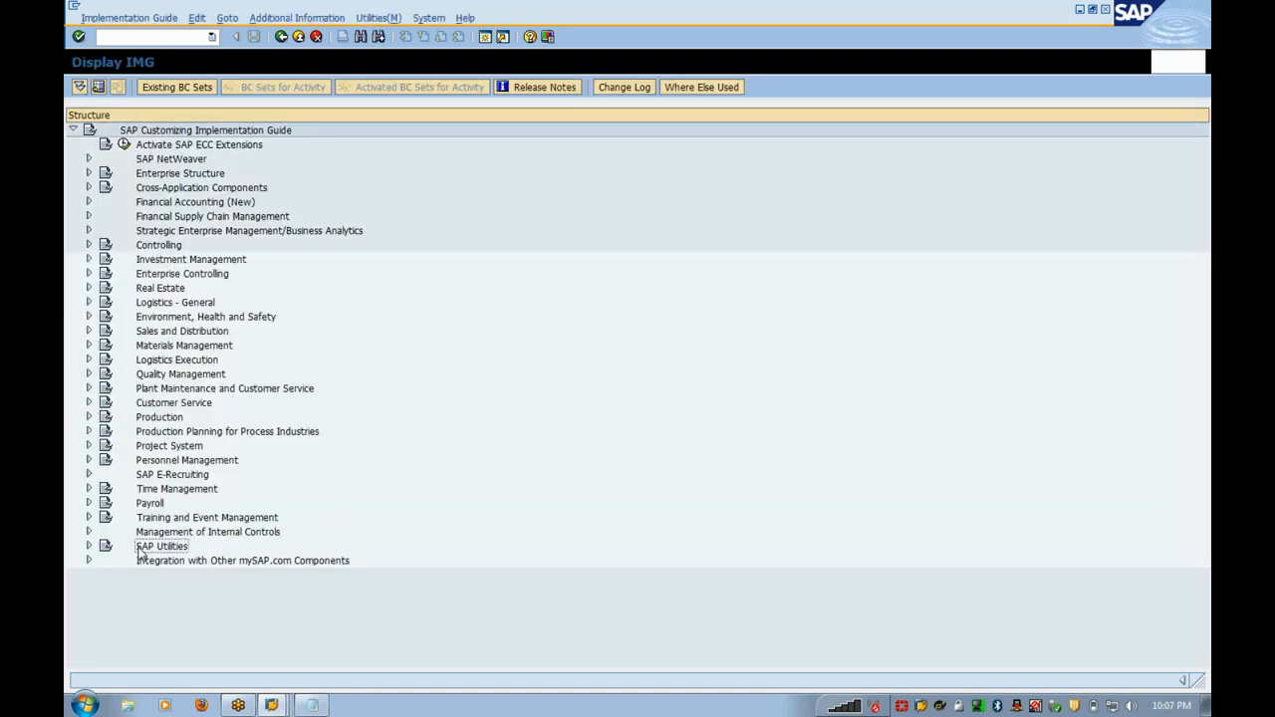
pyautogui.doubleClick(160, 546)
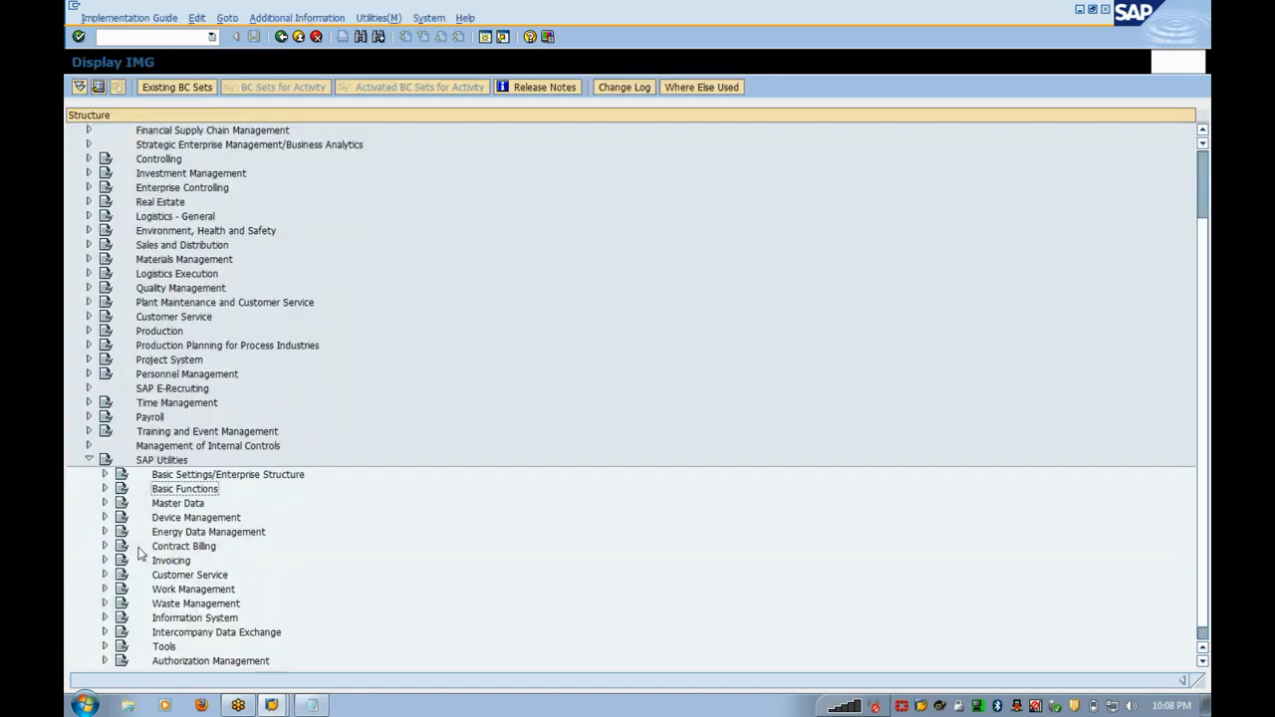
pyautogui.press('Right')
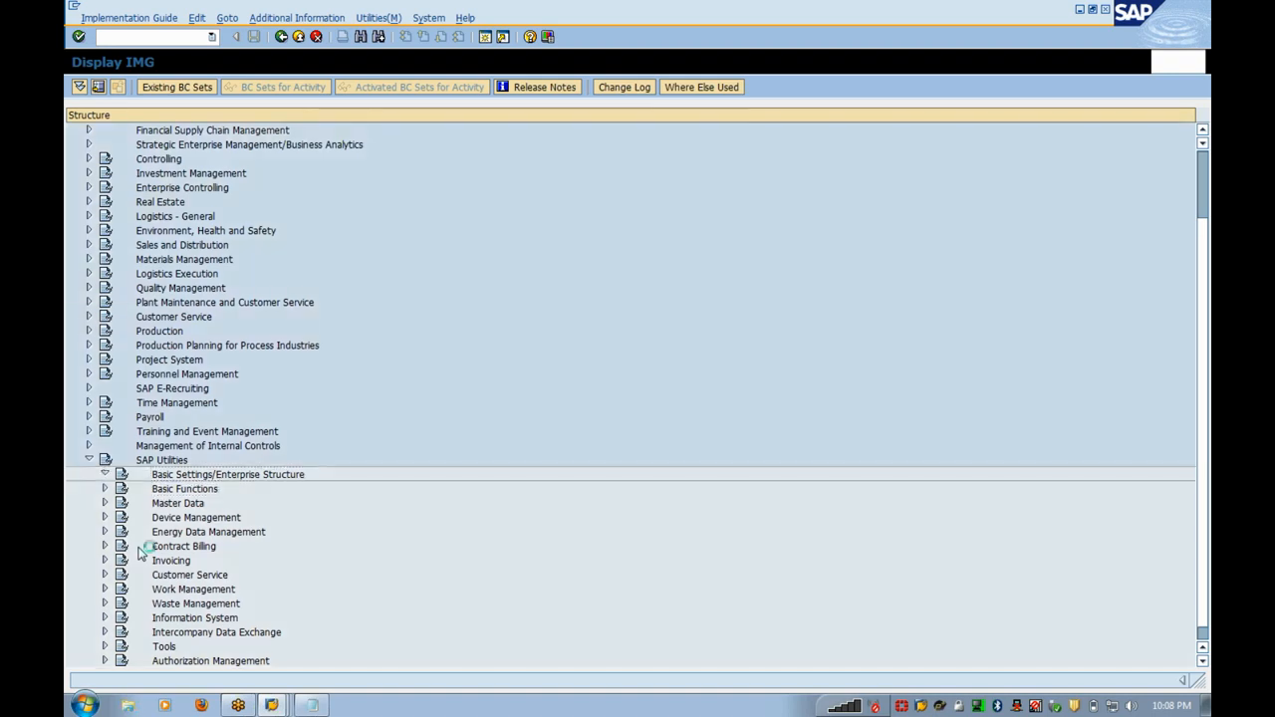
pyautogui.press('Down')
pyautogui.press('Down')
pyautogui.press('Left')
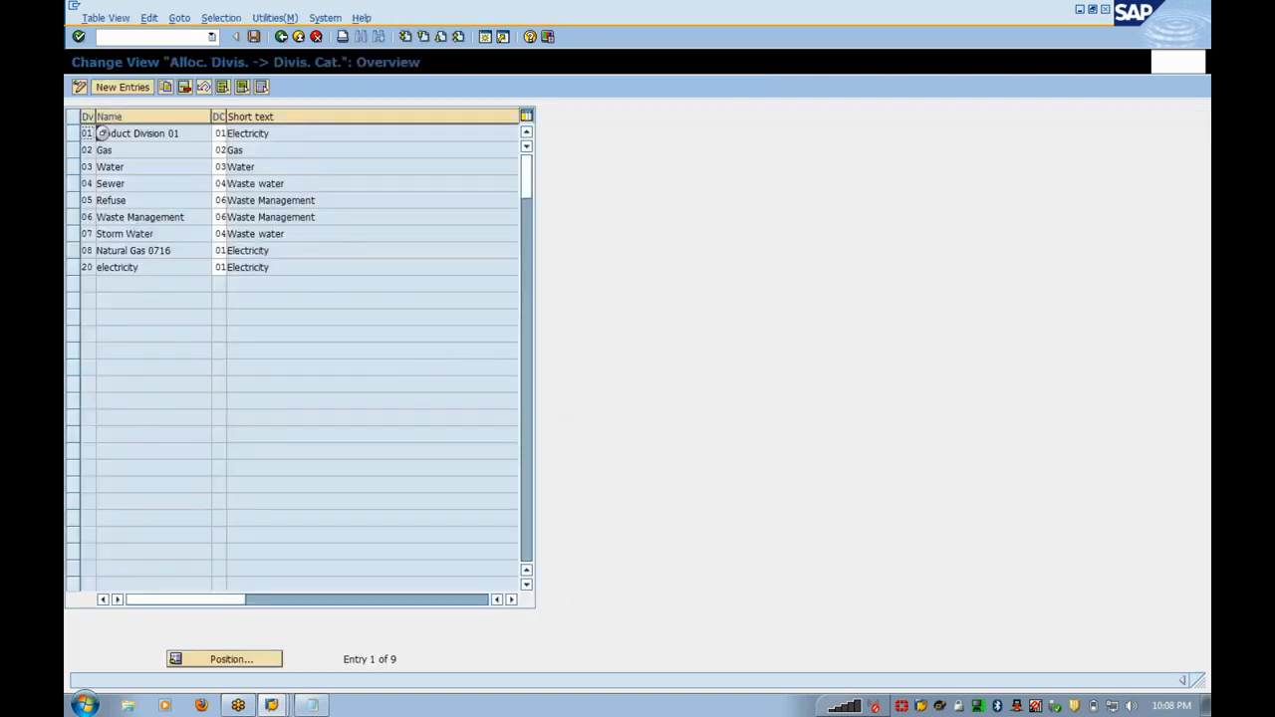
pyautogui.click(221, 133)
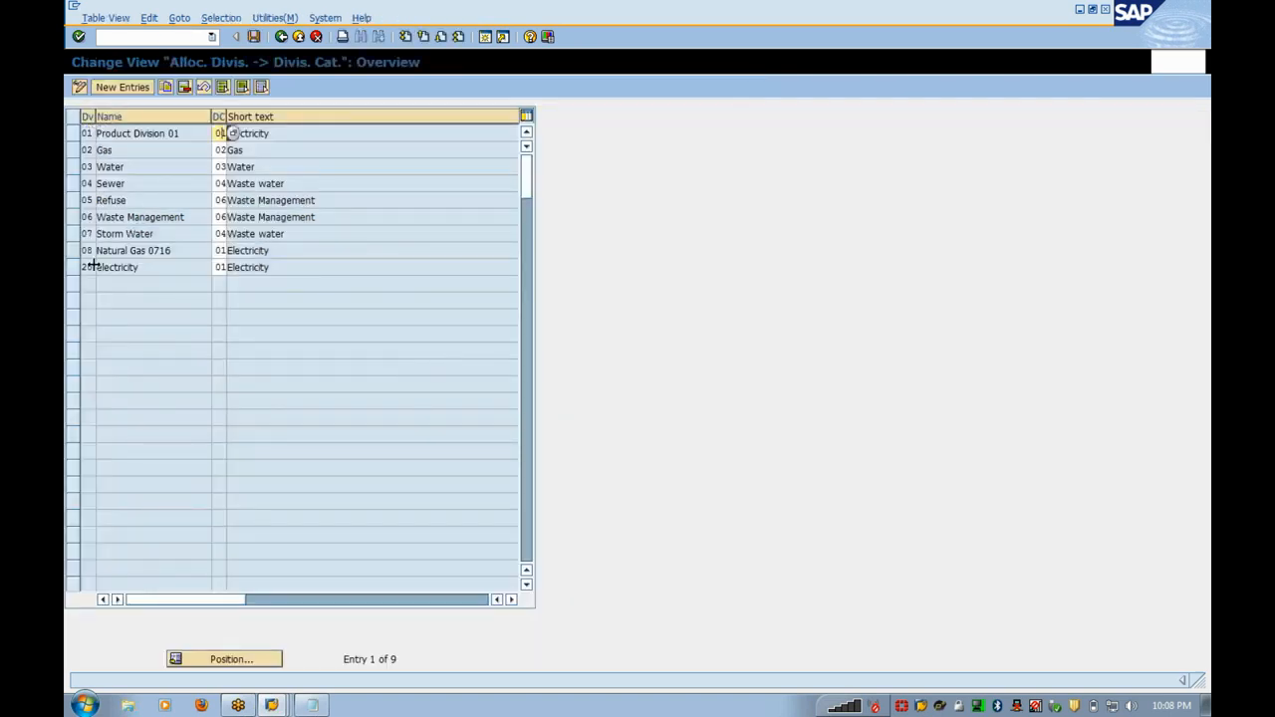
# - Check the division category allocated to division 20, then leave the allocation view for the implementation guide
pyautogui.click(222, 267)
pyautogui.click(282, 37)
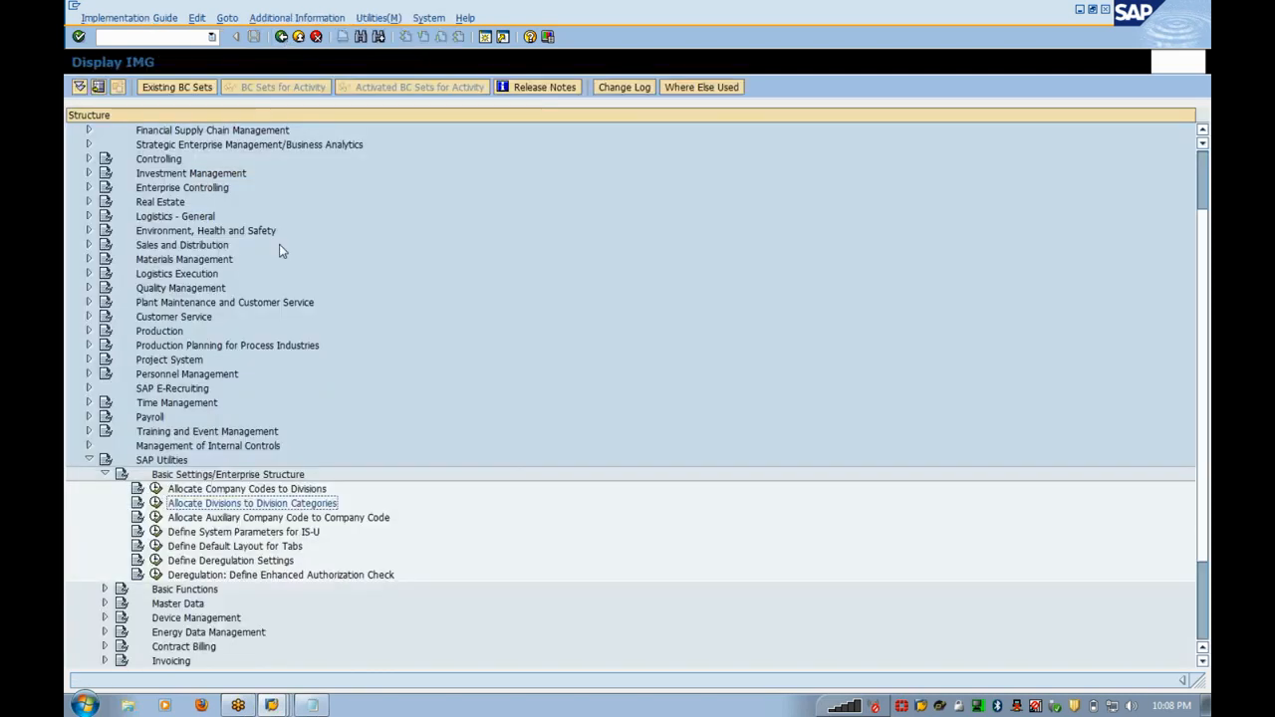
pyautogui.press('Up')
pyautogui.press('Up')
pyautogui.press('Left')
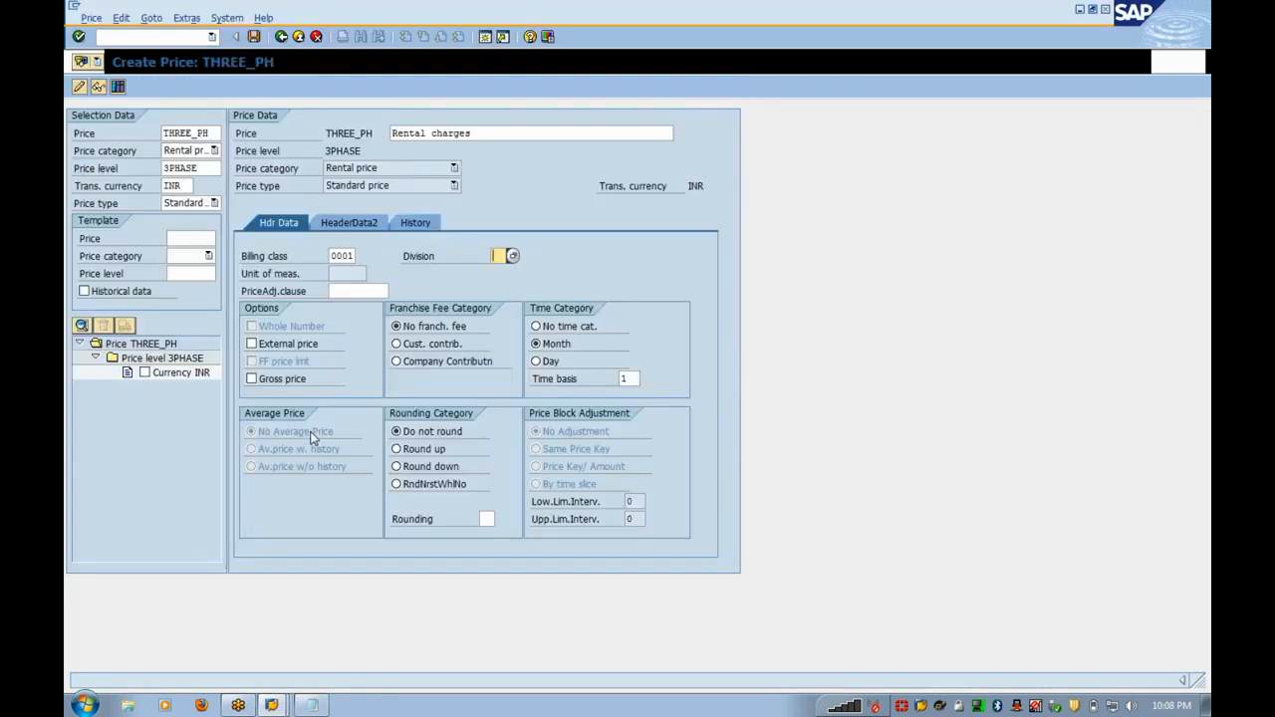
# - Try division 20 in the THREE_PH rental price's header data, then leave the price creation without saving
pyautogui.write('01')
pyautogui.press('BackSpace')
pyautogui.press('BackSpace')
pyautogui.write('20')
pyautogui.press('Return')
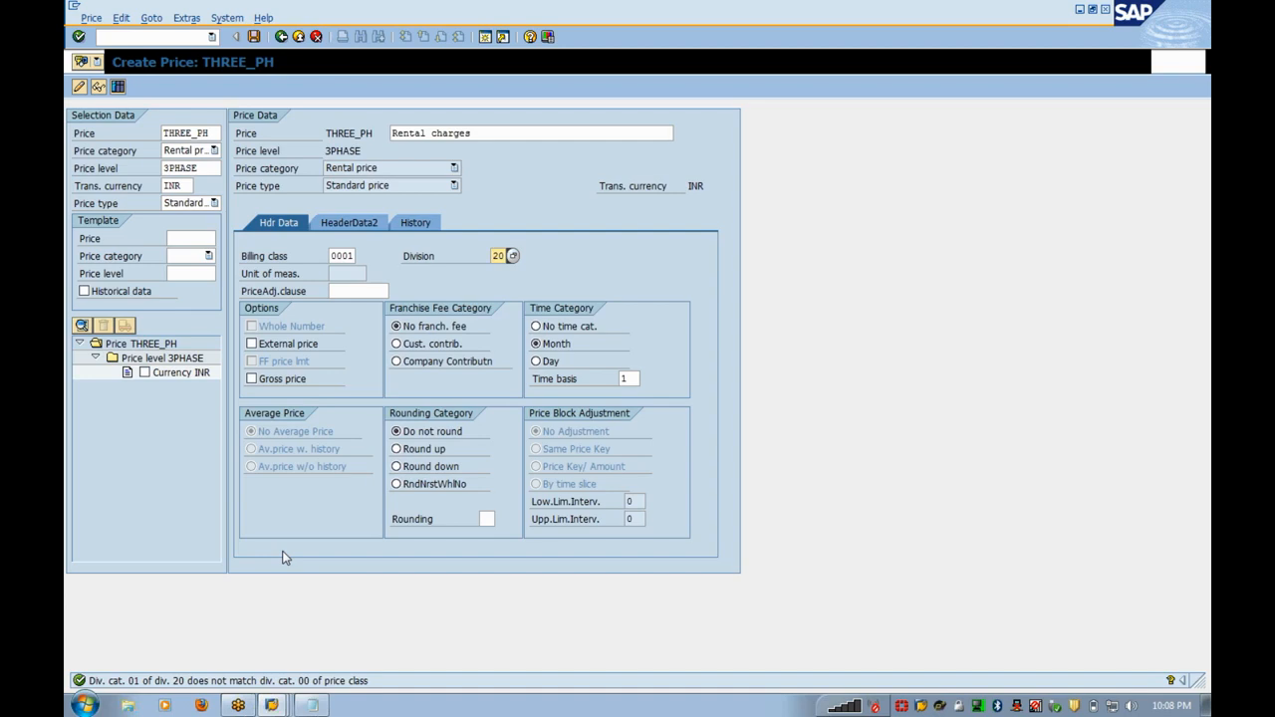
pyautogui.click(283, 38)
pyautogui.click(297, 262)
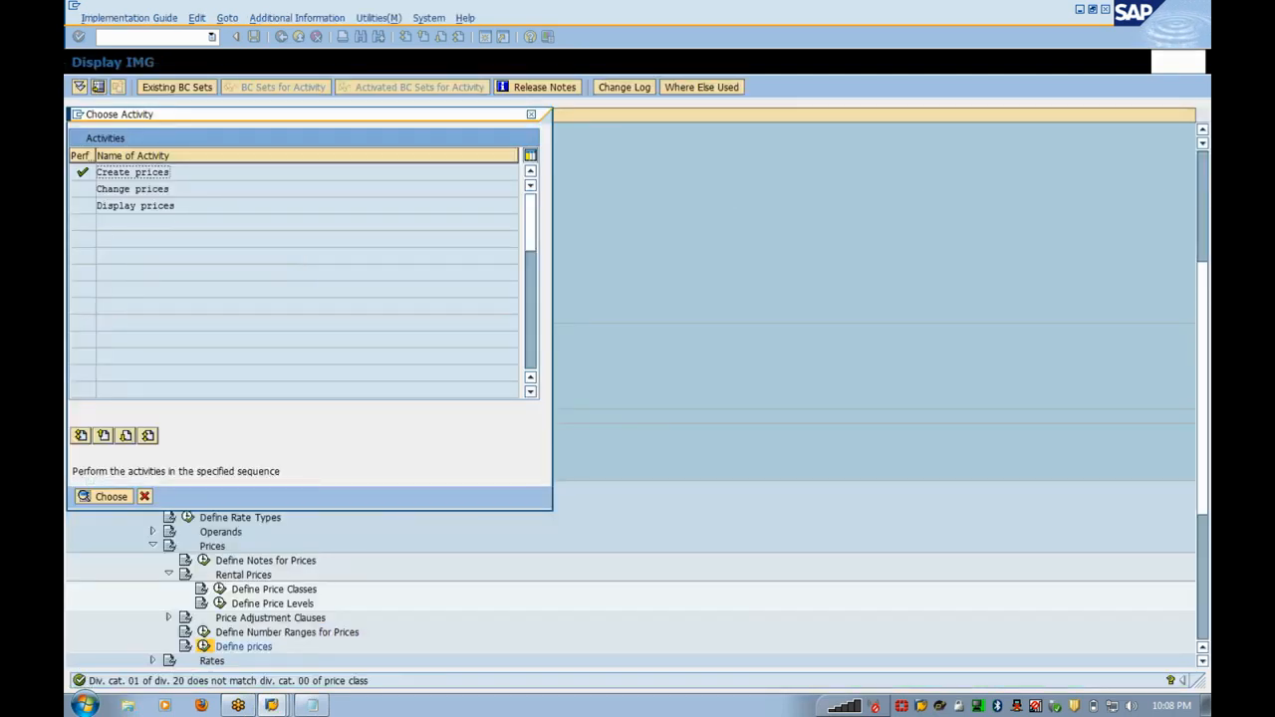
# - Try to display rental price THREE_PH in INR, then leave the price display and close the activity selection
pyautogui.doubleClick(163, 204)
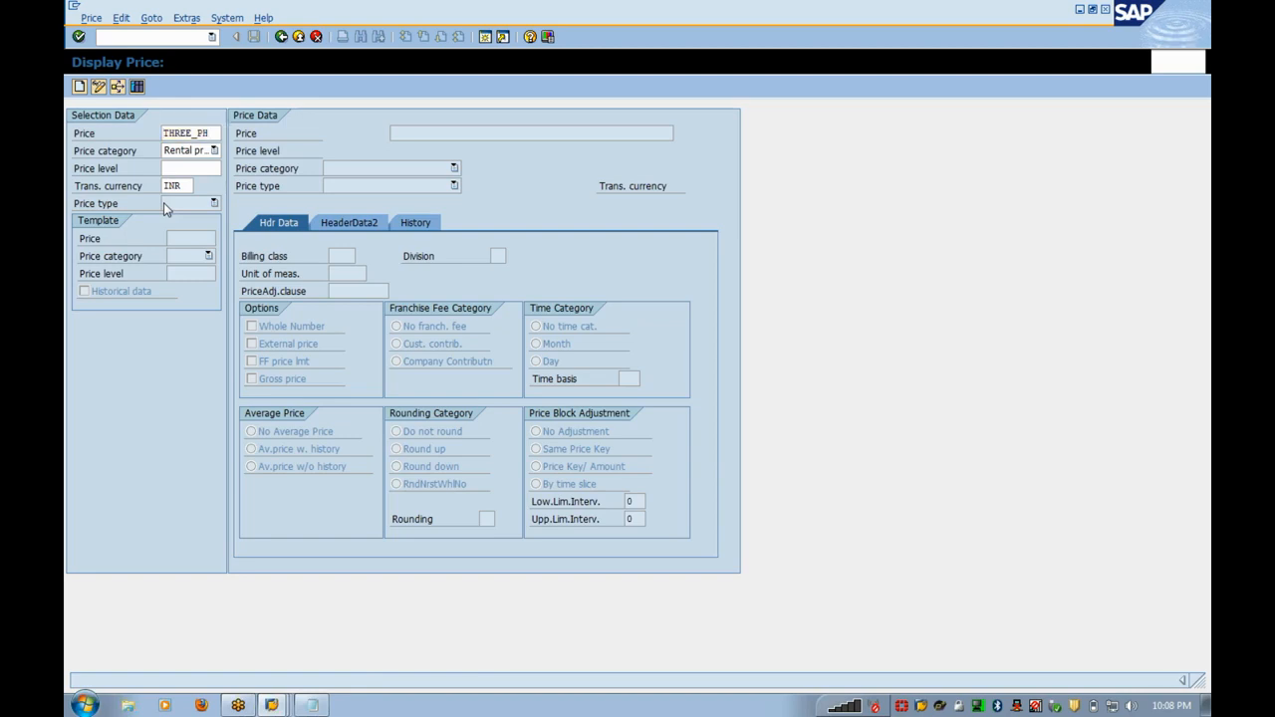
pyautogui.press('Return')
pyautogui.click(304, 37)
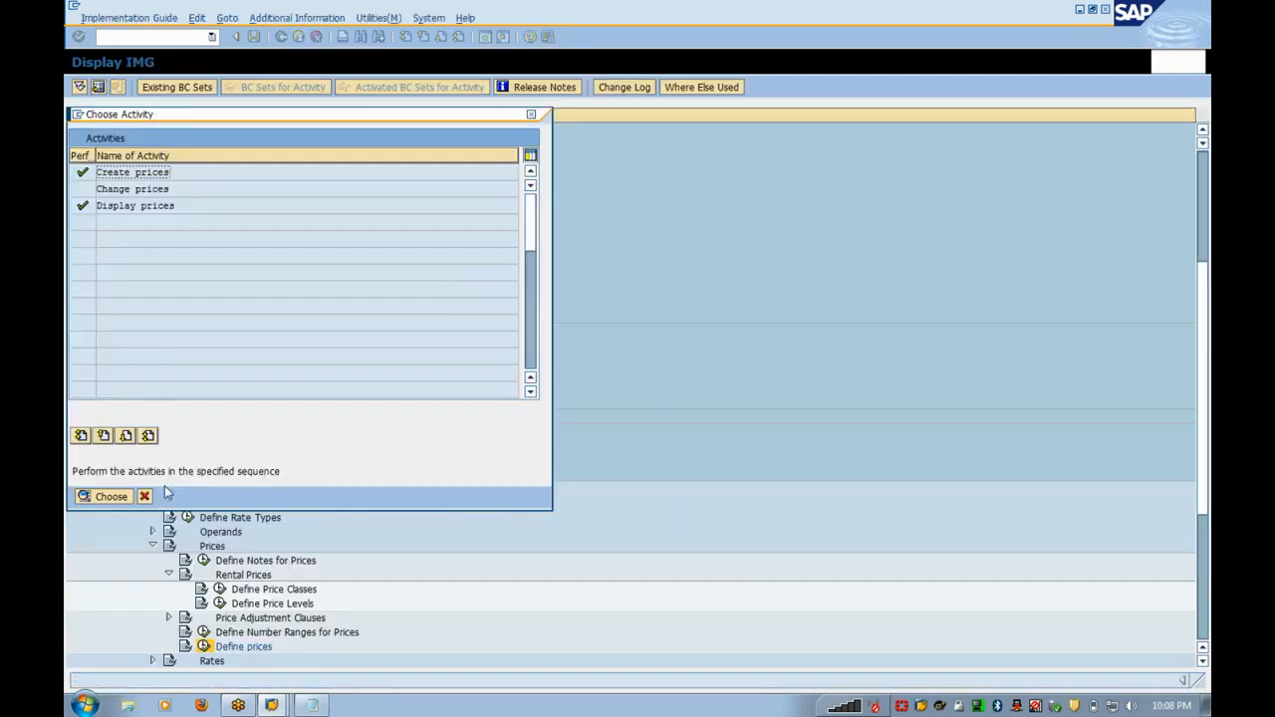
pyautogui.click(145, 497)
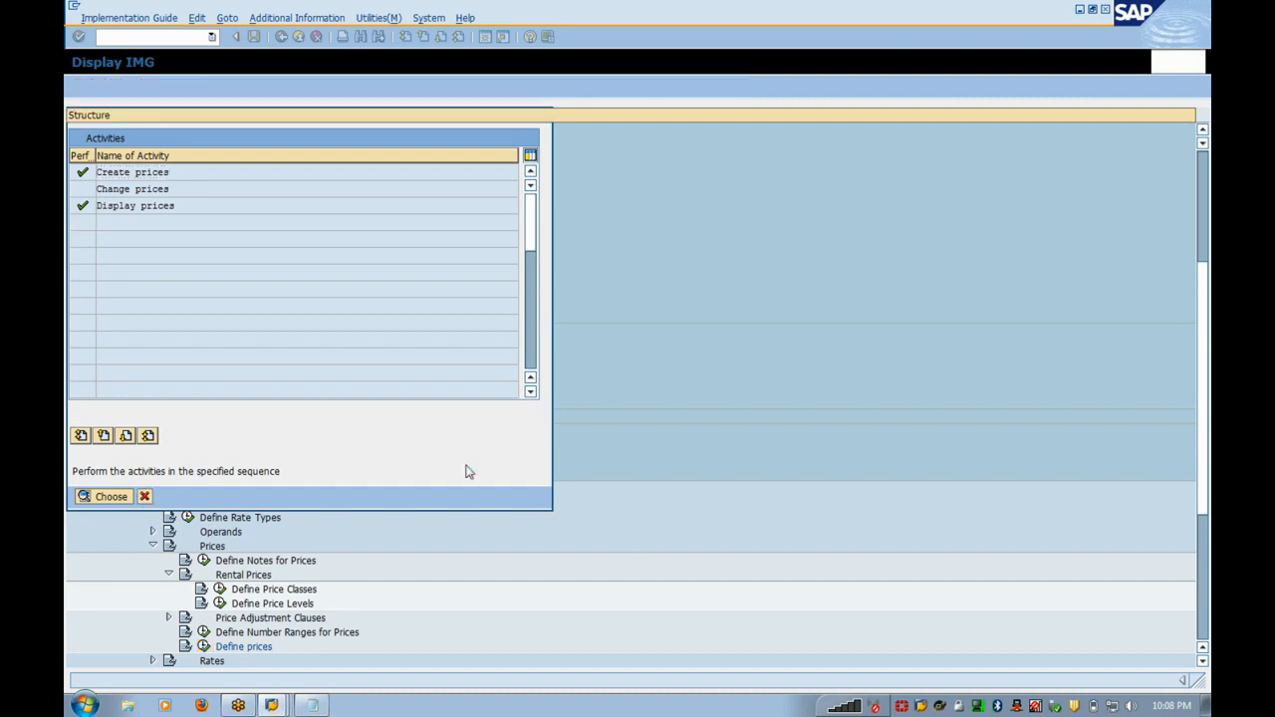
# - Collapse the Rental Prices and Prices nodes and expand Rates under Rate Structure
pyautogui.press('Left')
pyautogui.press('Left')
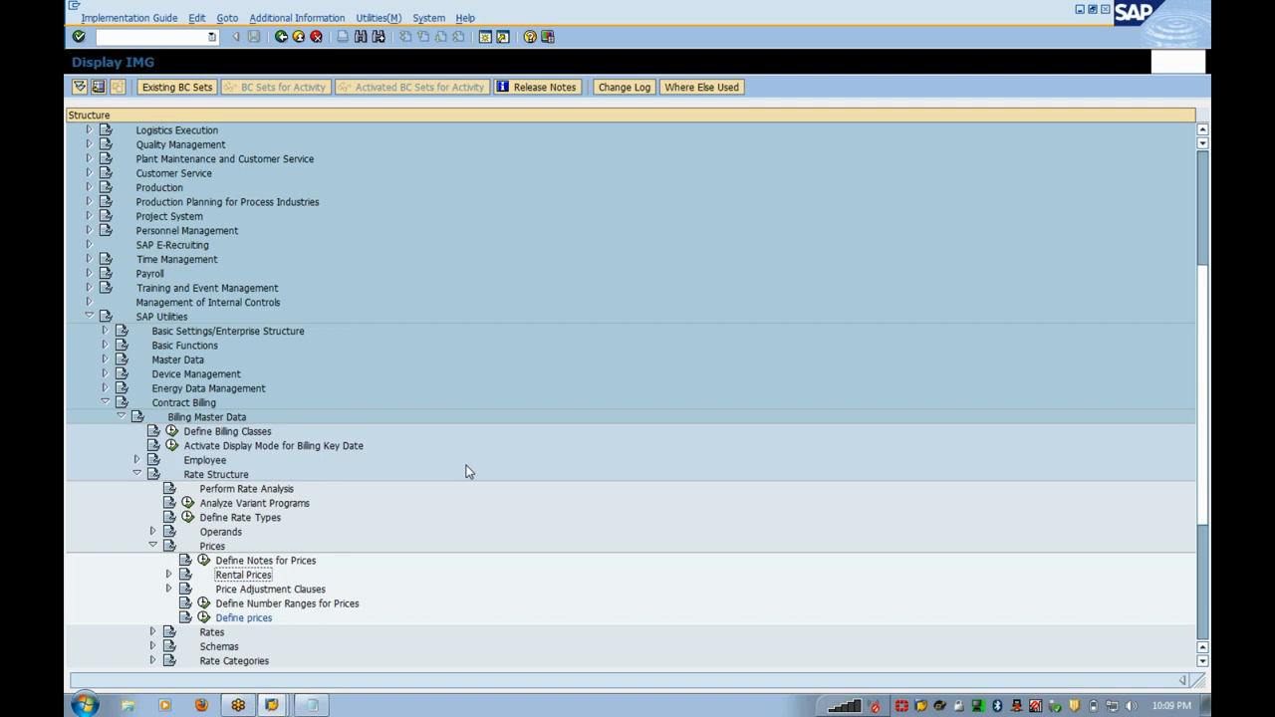
pyautogui.press('Down')
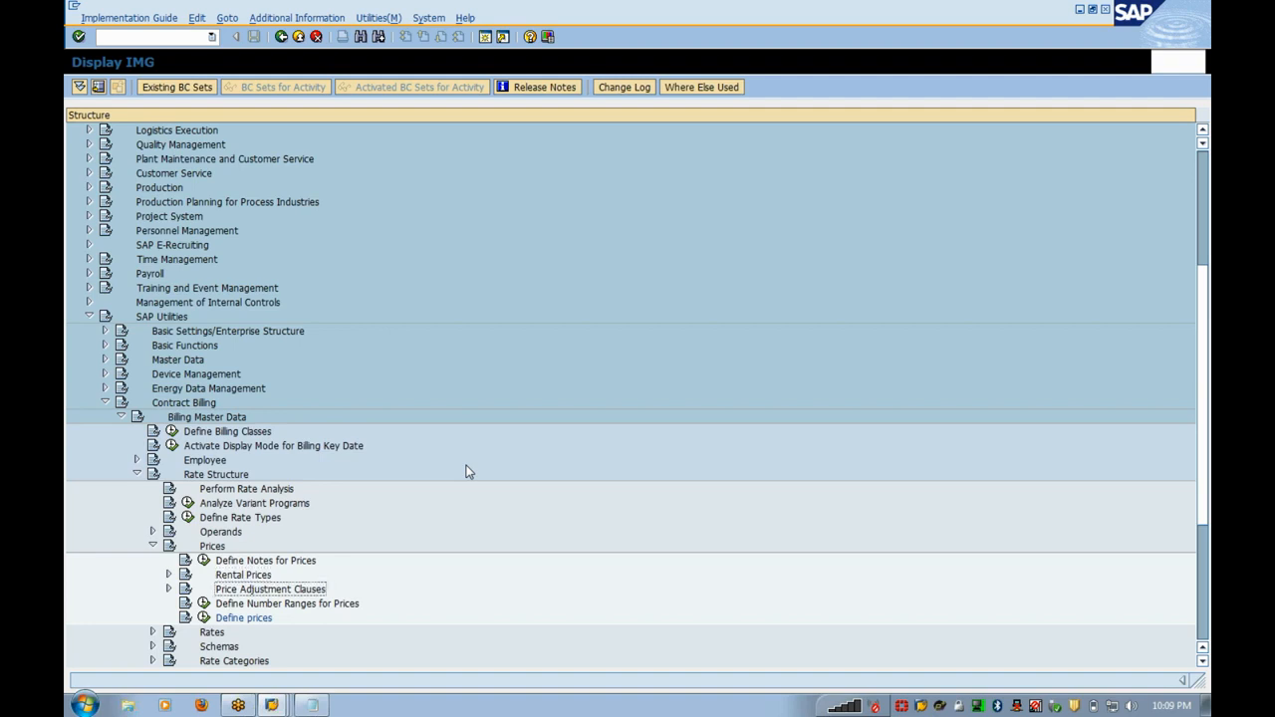
pyautogui.press('Up')
pyautogui.press('Up')
pyautogui.press('Up')
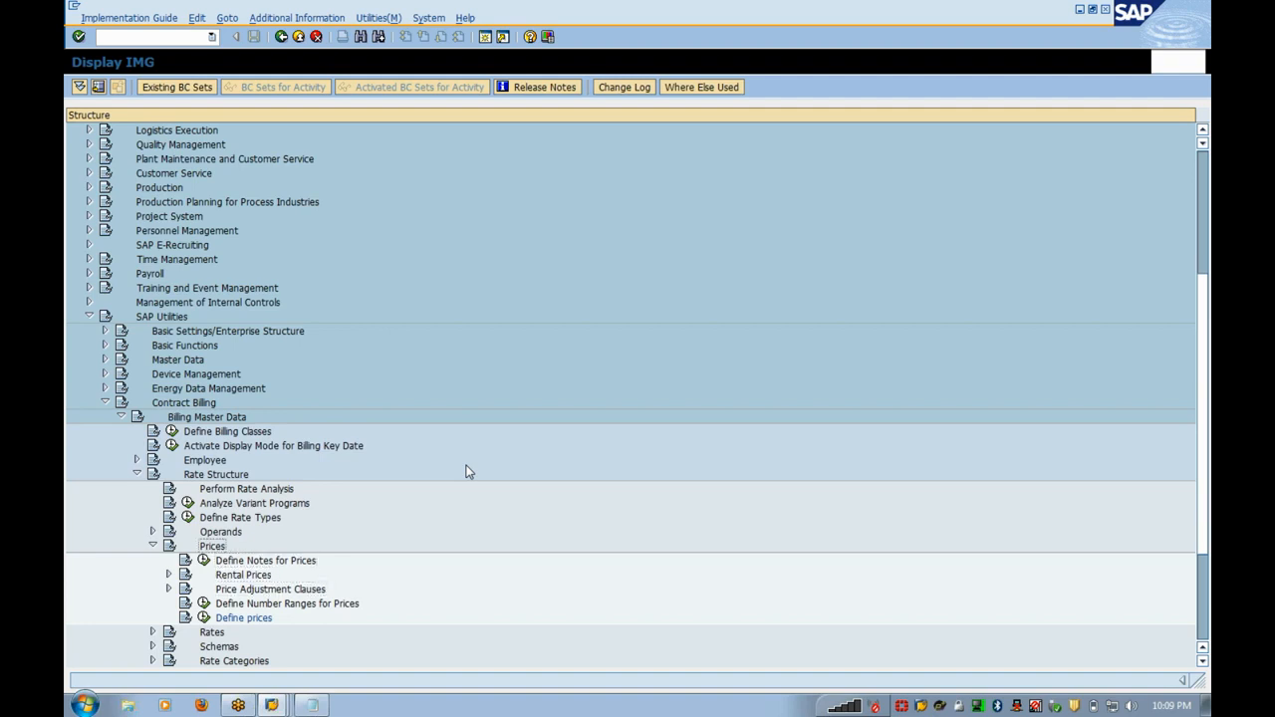
pyautogui.press('Left')
pyautogui.press('Down')
pyautogui.press('Right')
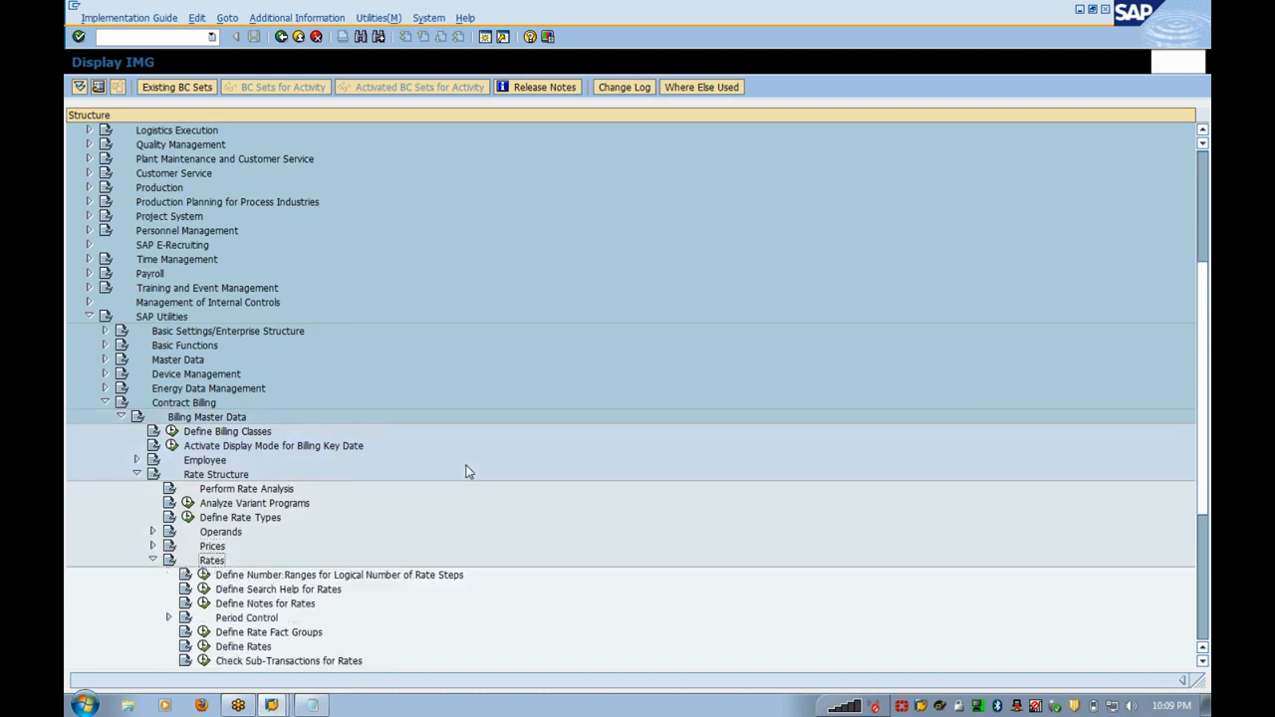
# - Reopen Define prices under the Prices node, view the Display prices screen once more and exit back to the guide
pyautogui.press('Up')
pyautogui.press('Right')
pyautogui.press('Down')
pyautogui.press('Down')
pyautogui.press('Down')
pyautogui.press('Down')
pyautogui.press('Down')
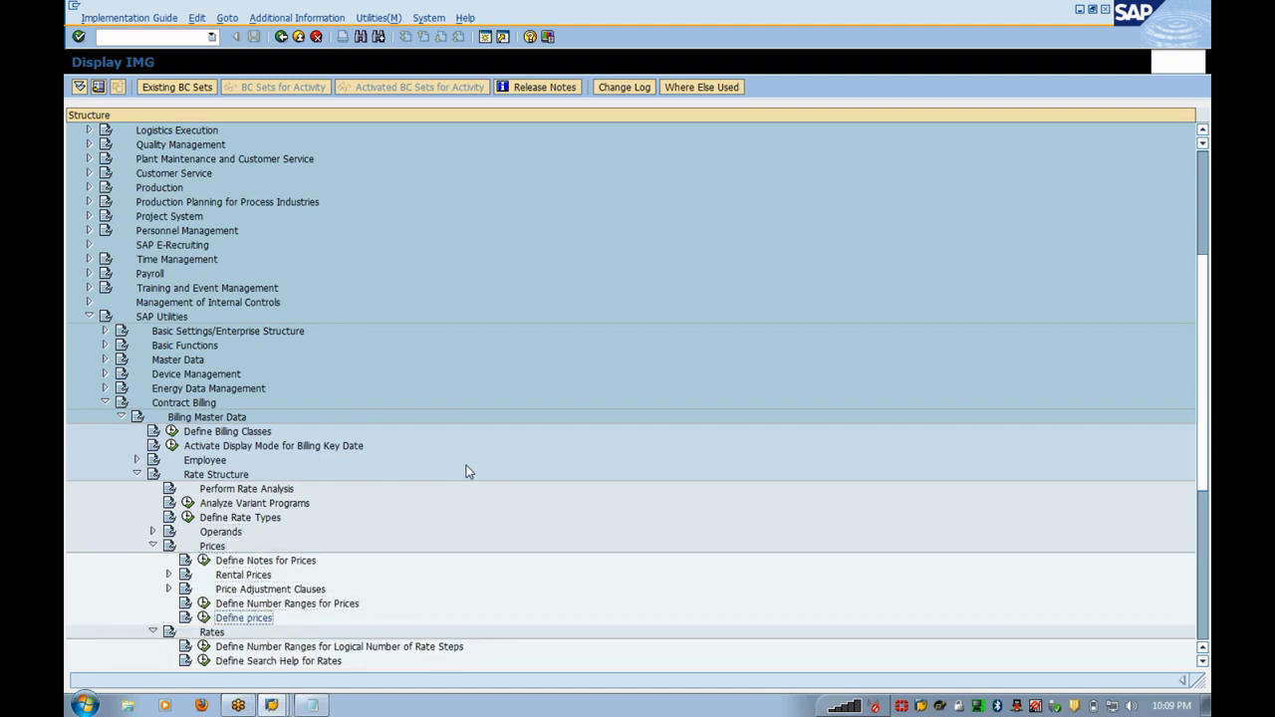
pyautogui.press('Return')
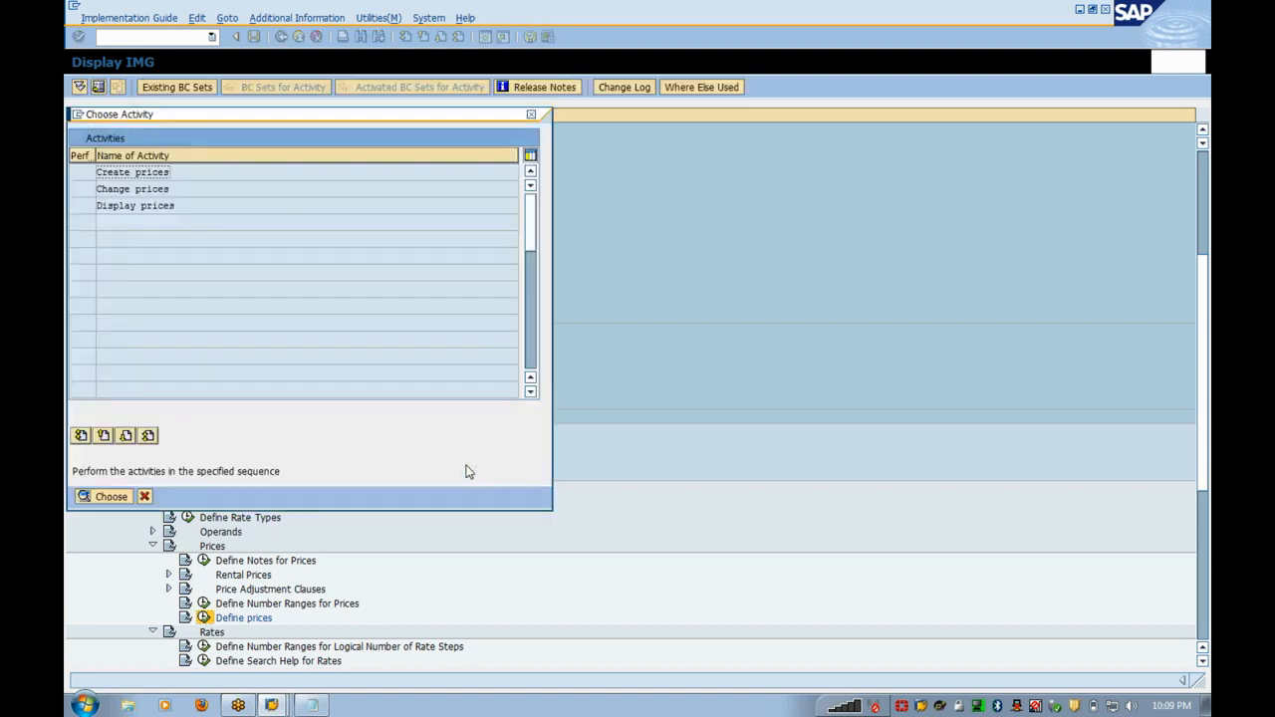
pyautogui.doubleClick(153, 206)
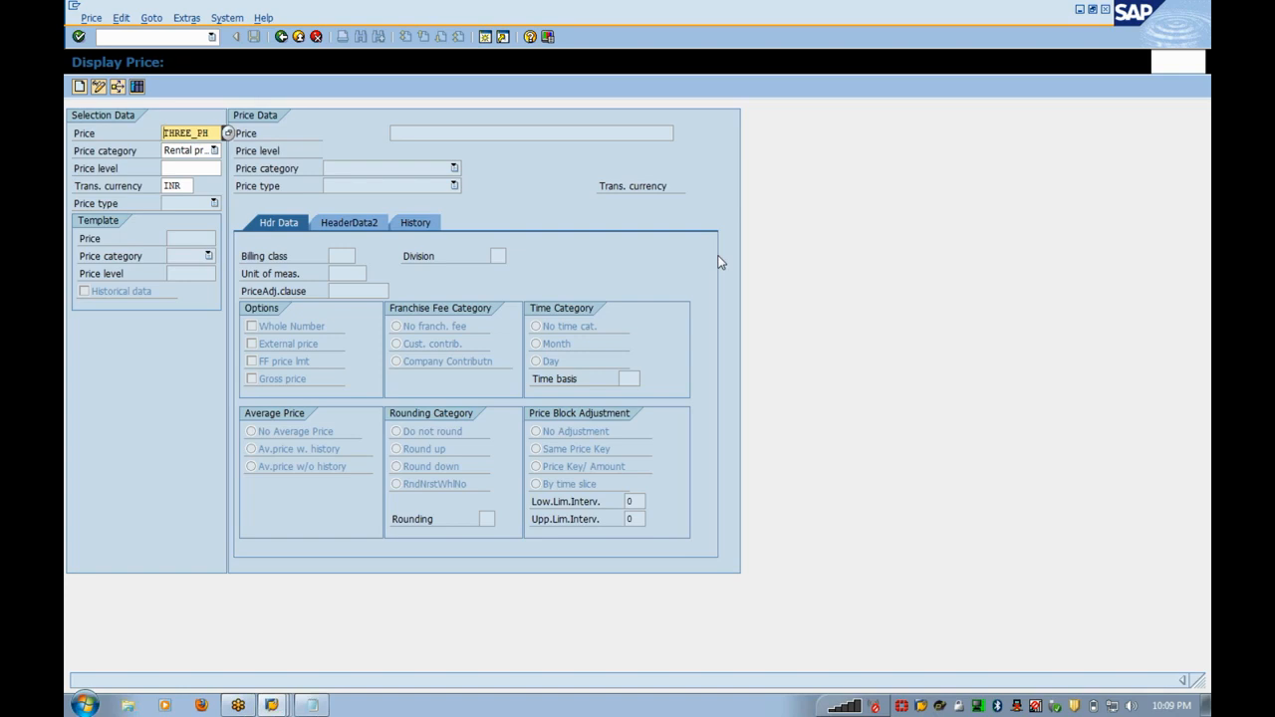
pyautogui.click(297, 37)
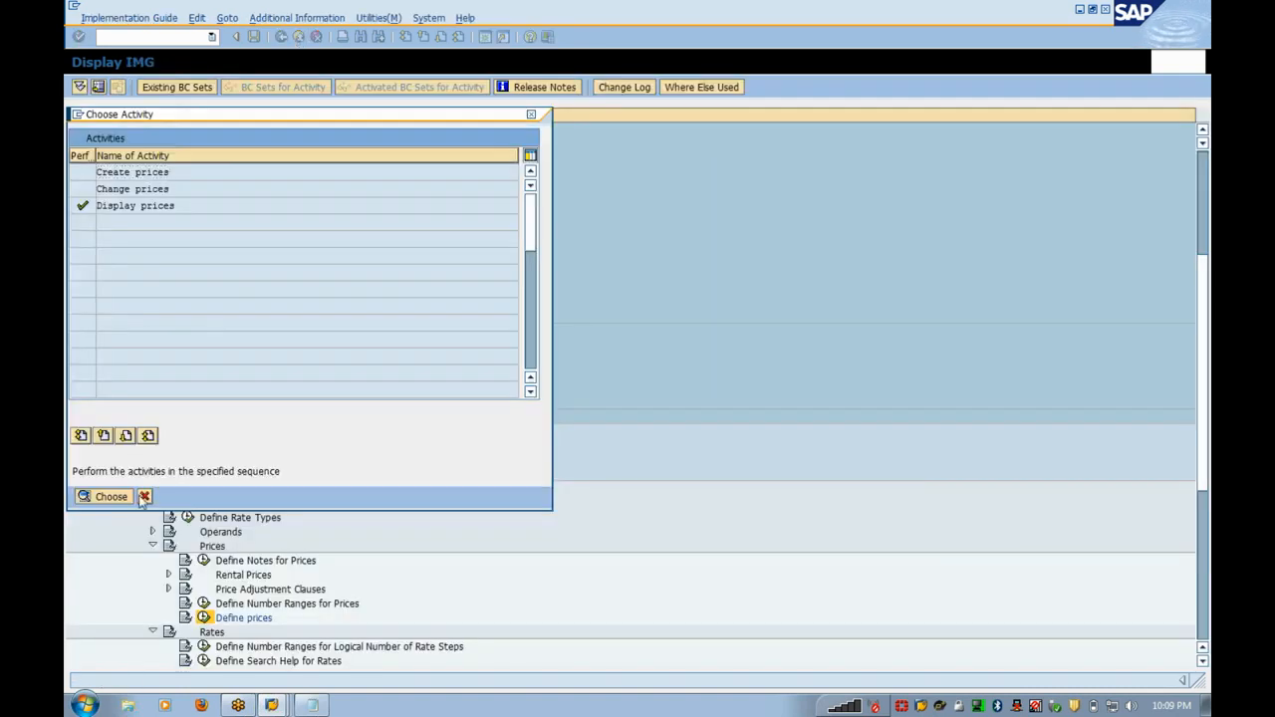
pyautogui.click(145, 497)
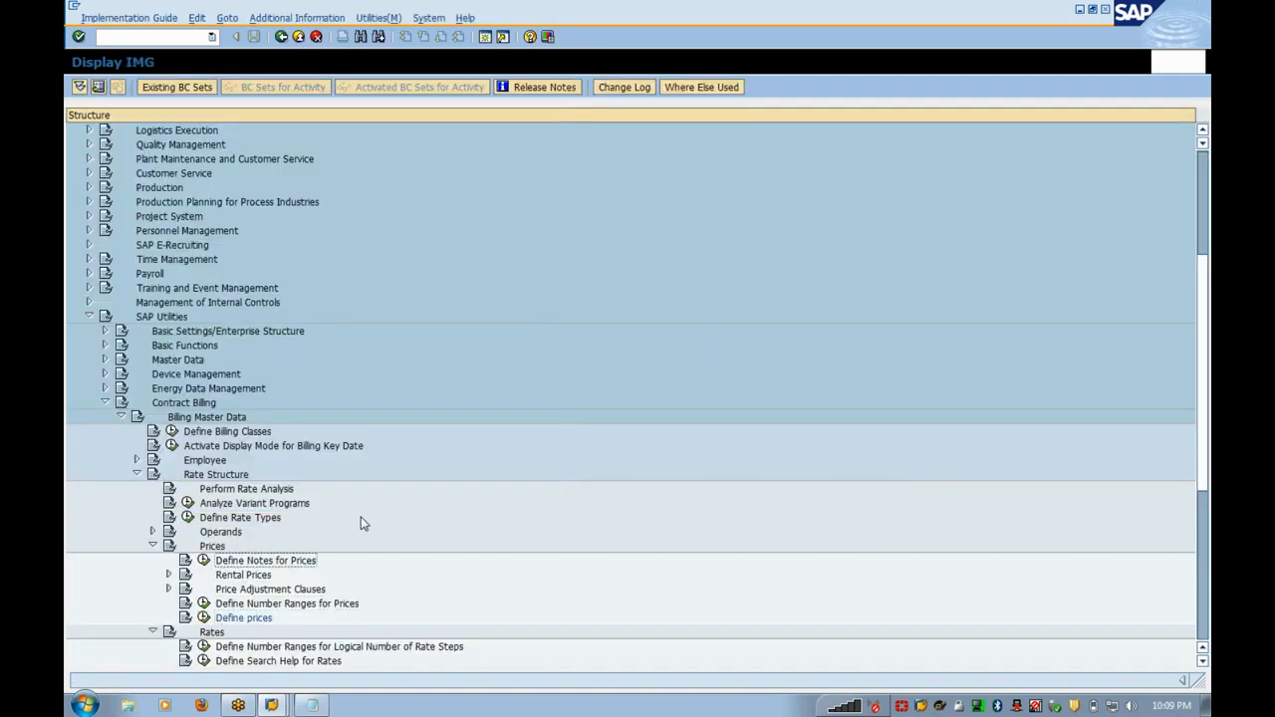
# - Collapse Prices and start the Create Rates activity from Define Rates under the Rates node
pyautogui.press('Left')
pyautogui.press('Down')
pyautogui.press('Down')
pyautogui.press('Down')
pyautogui.press('Down')
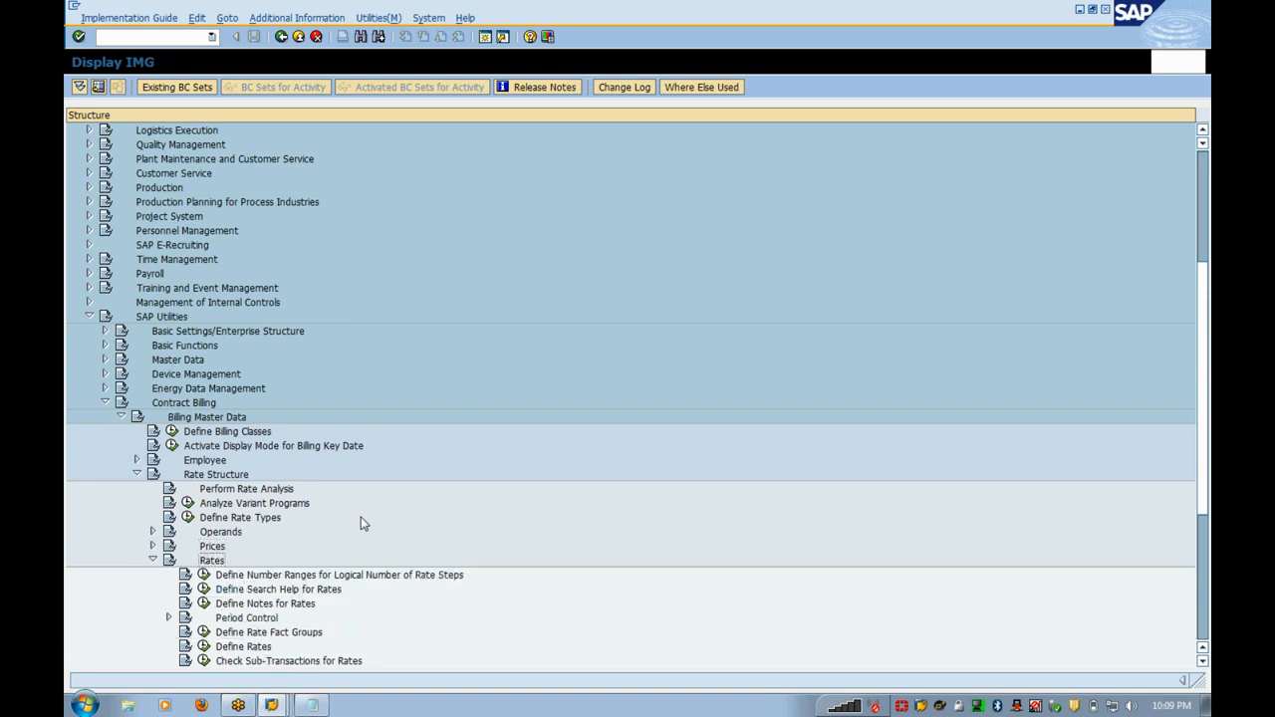
pyautogui.press('Down')
pyautogui.press('Down')
pyautogui.press('Down')
pyautogui.press('Return')
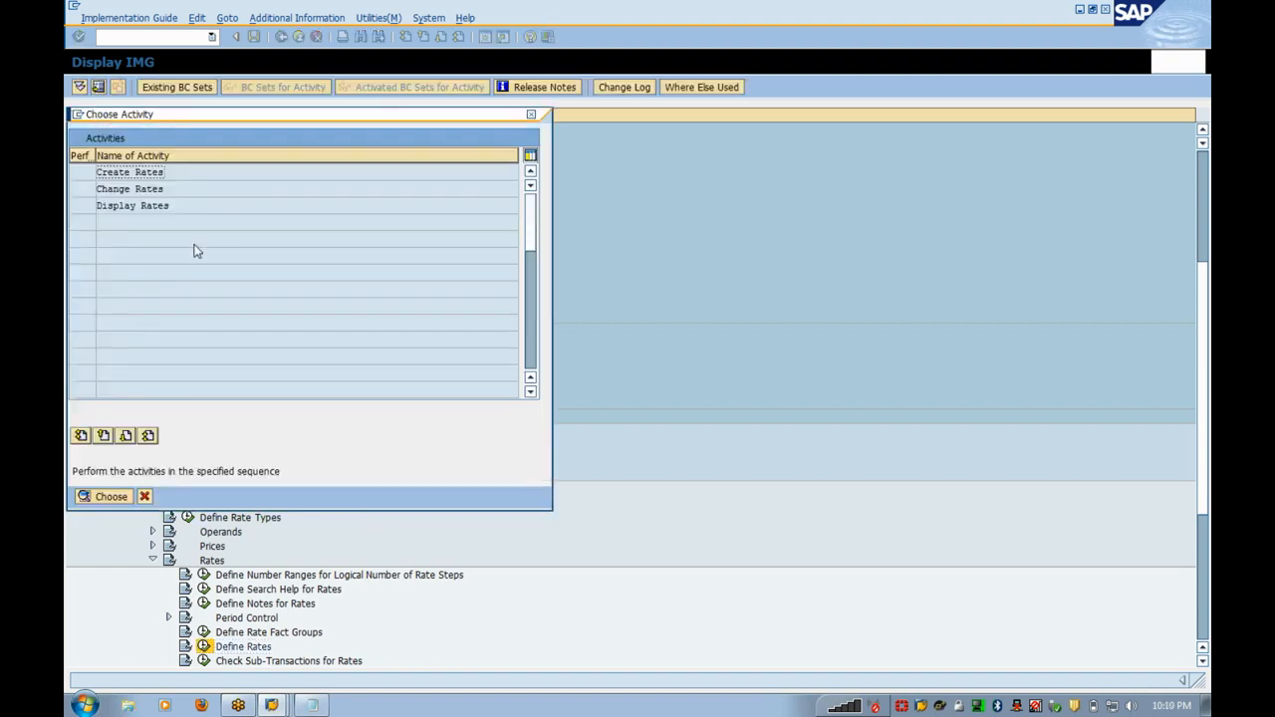
pyautogui.doubleClick(167, 179)
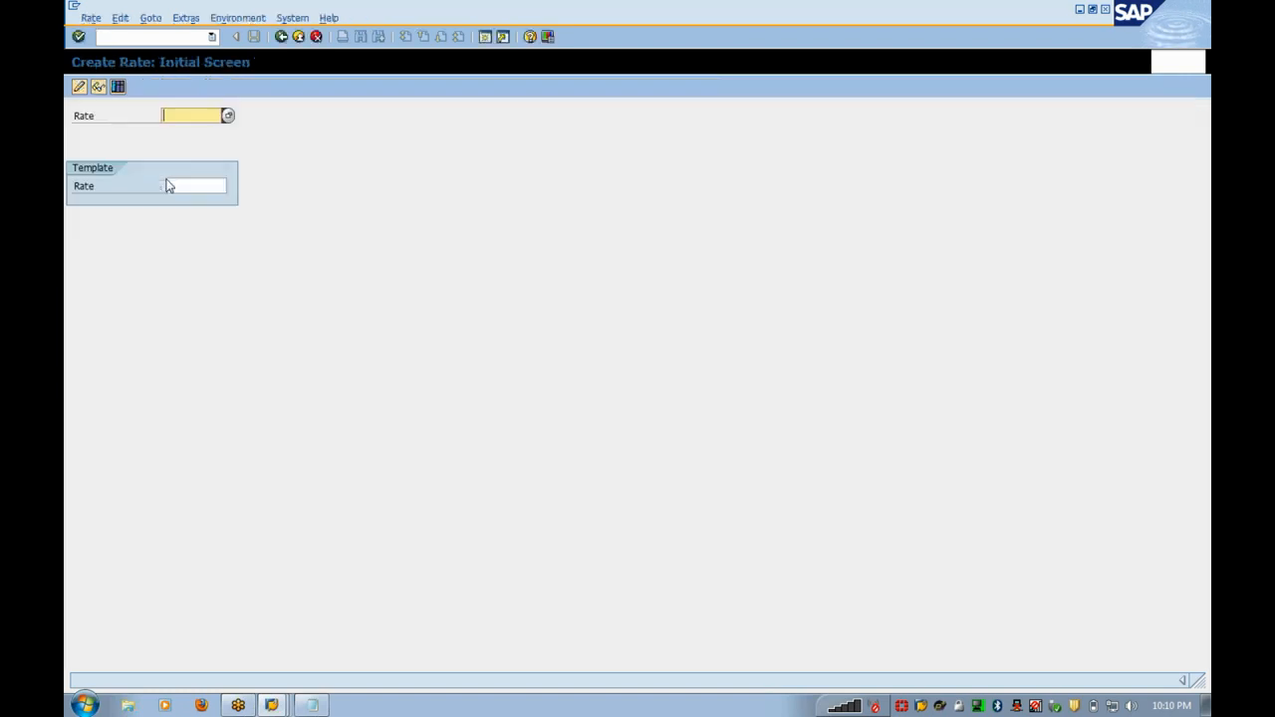
# - Switch to Notepad and delete the consumption and price notes after the word "consumption", leaving a new line
pyautogui.click(325, 706)
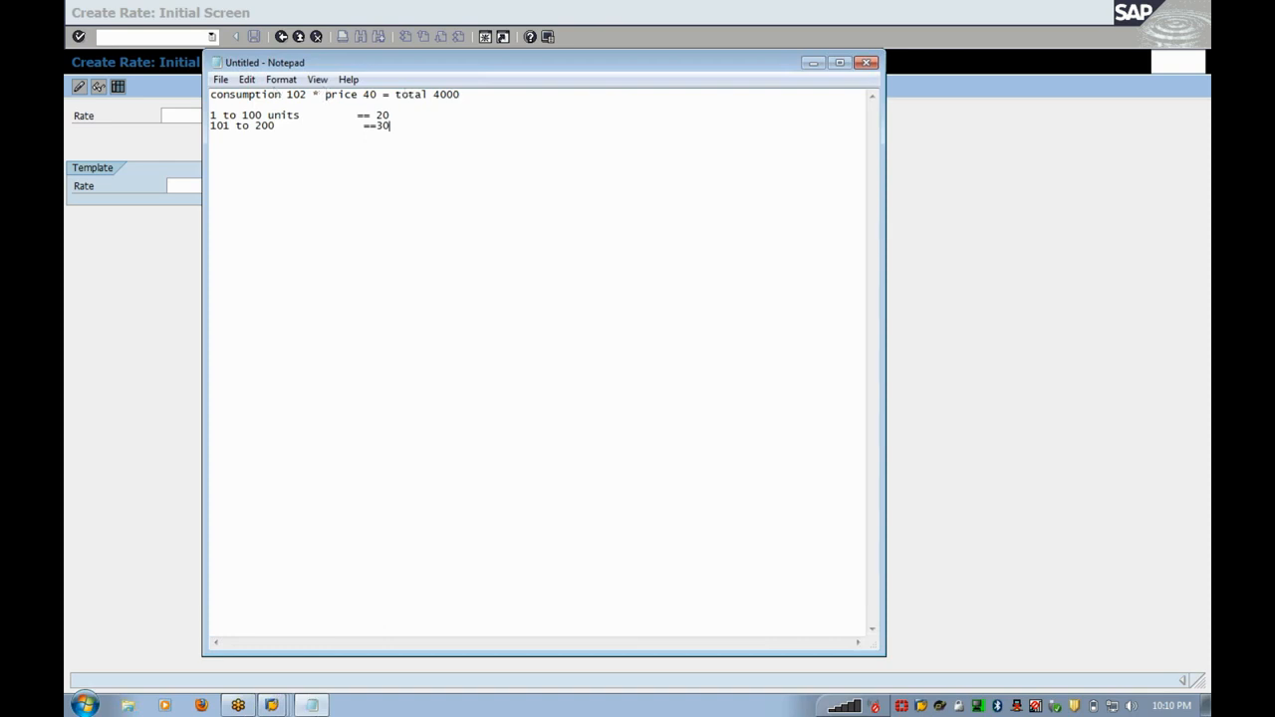
pyautogui.hotkey('shift', 'Down')
pyautogui.hotkey('shift', 'Down')
pyautogui.hotkey('shift', 'Down')
pyautogui.hotkey('shift', 'End')
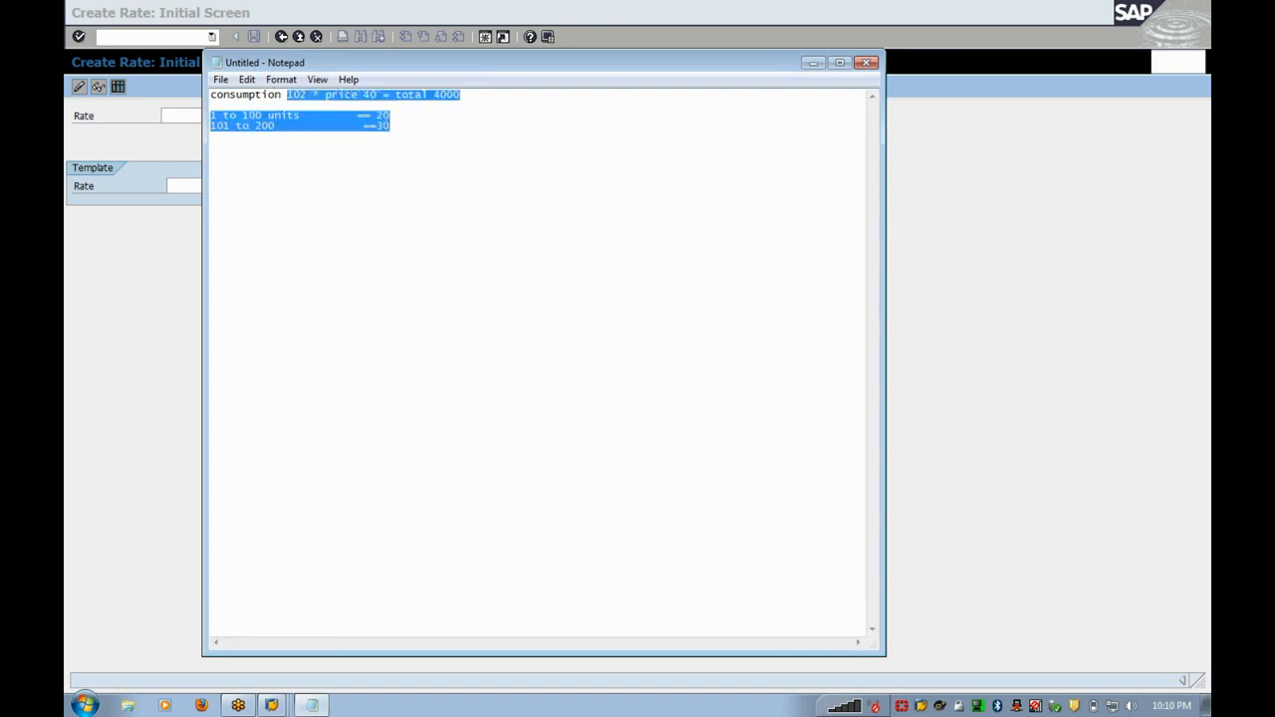
pyautogui.press('Return')
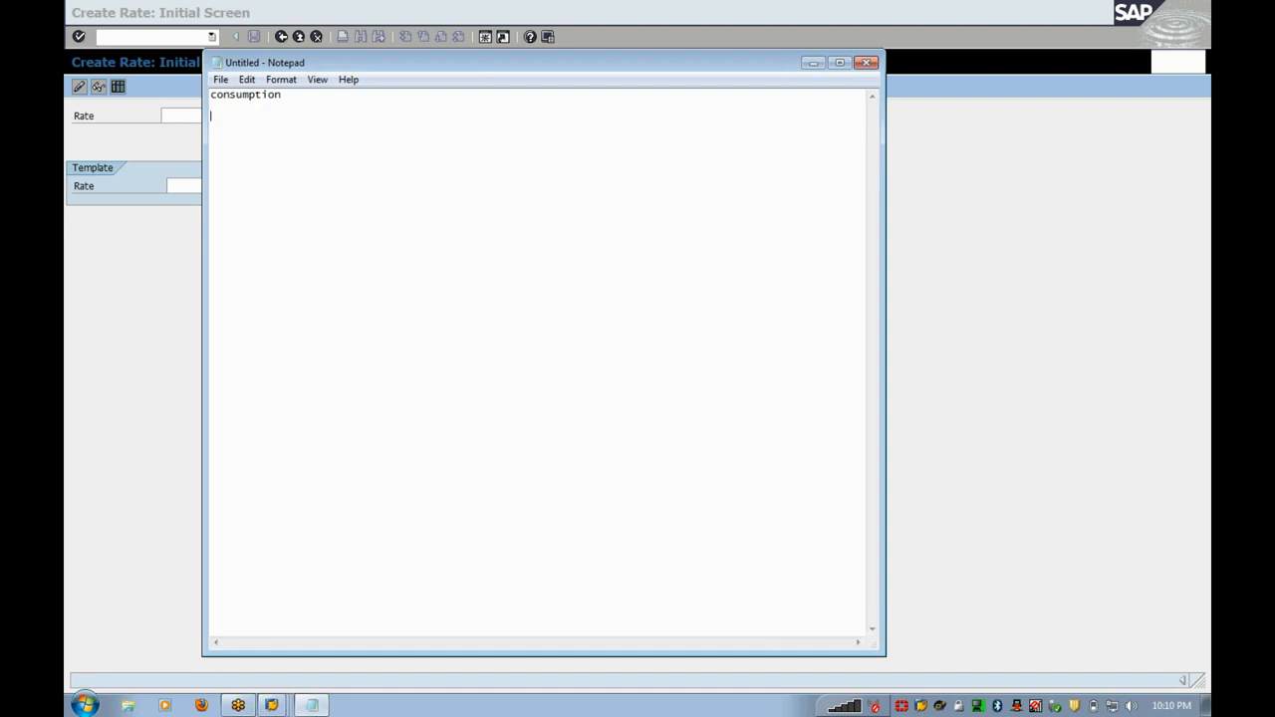
# - Return to SAP, open the data browser SE16 in a new session and bring up table EPREIH's selection screen
pyautogui.click(140, 321)
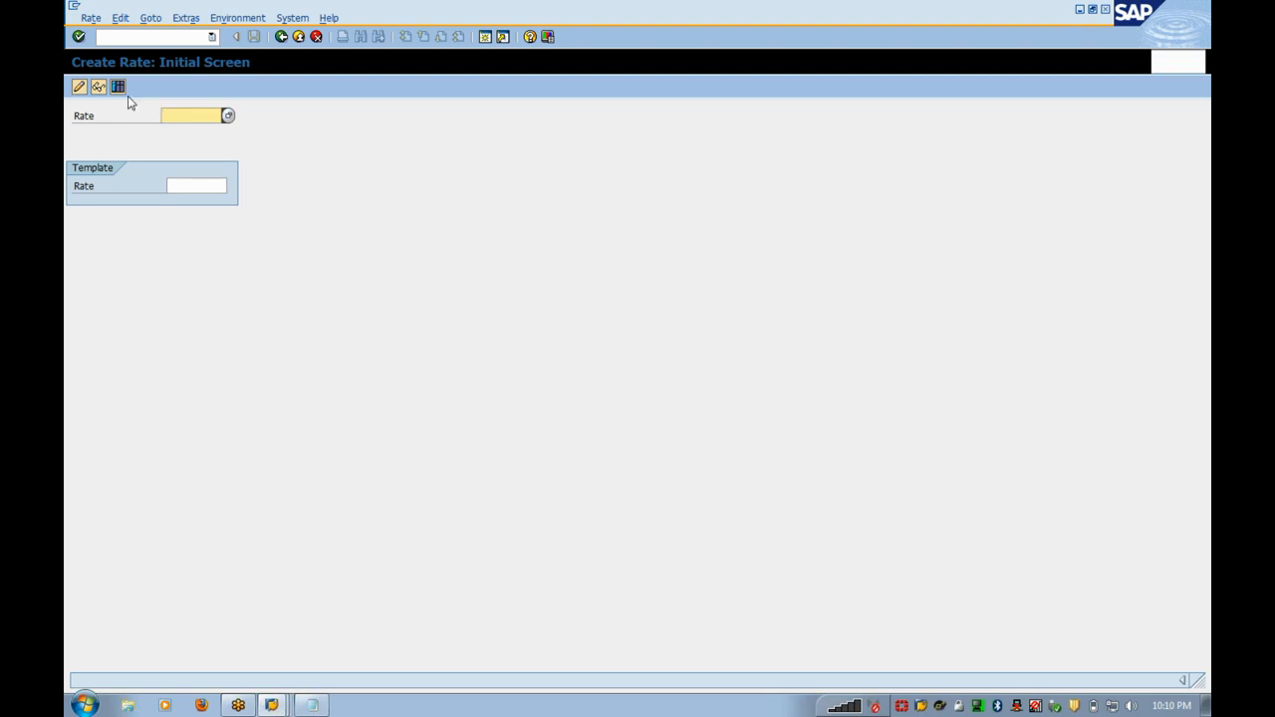
pyautogui.click(139, 36)
pyautogui.write('/nse16')
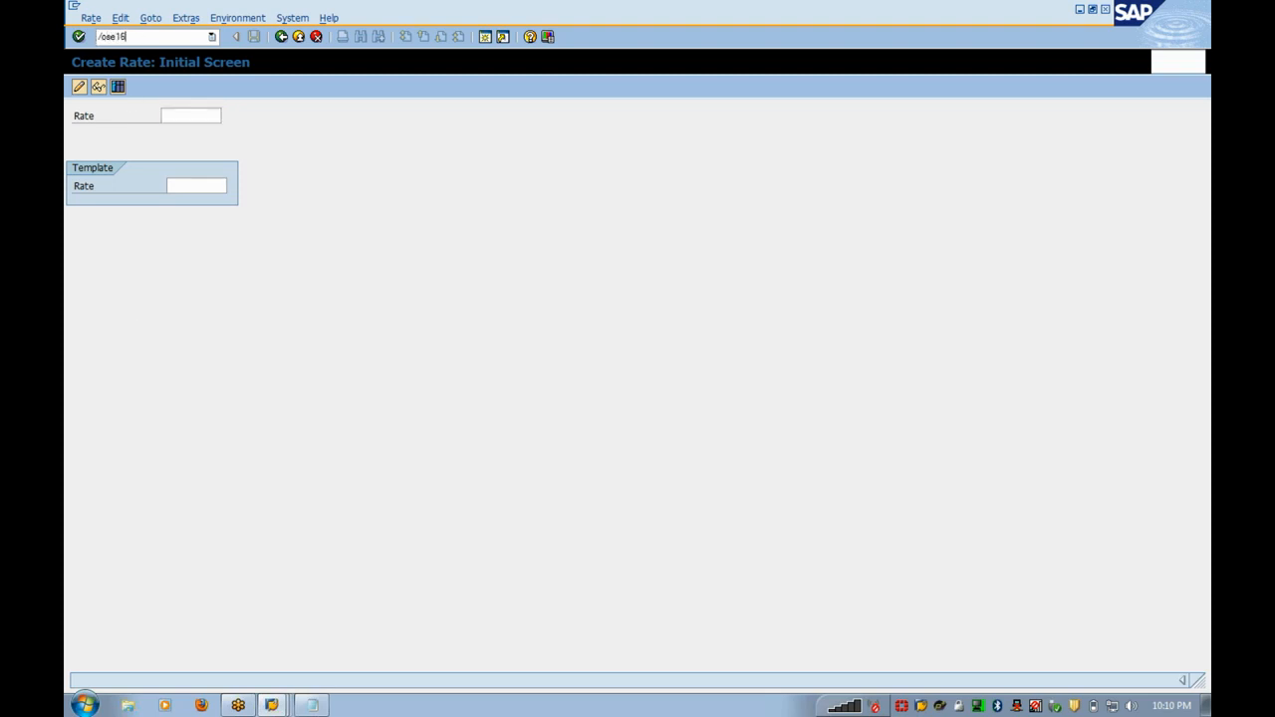
pyautogui.press('Return')
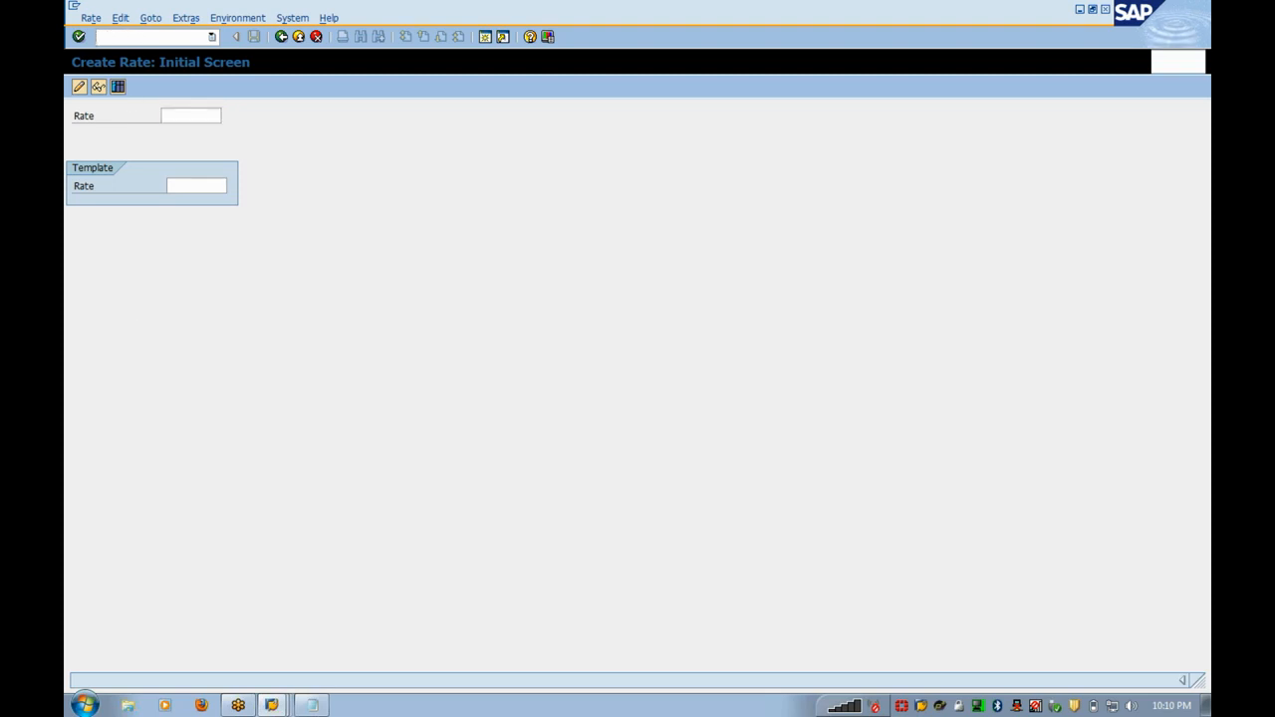
pyautogui.write('e')
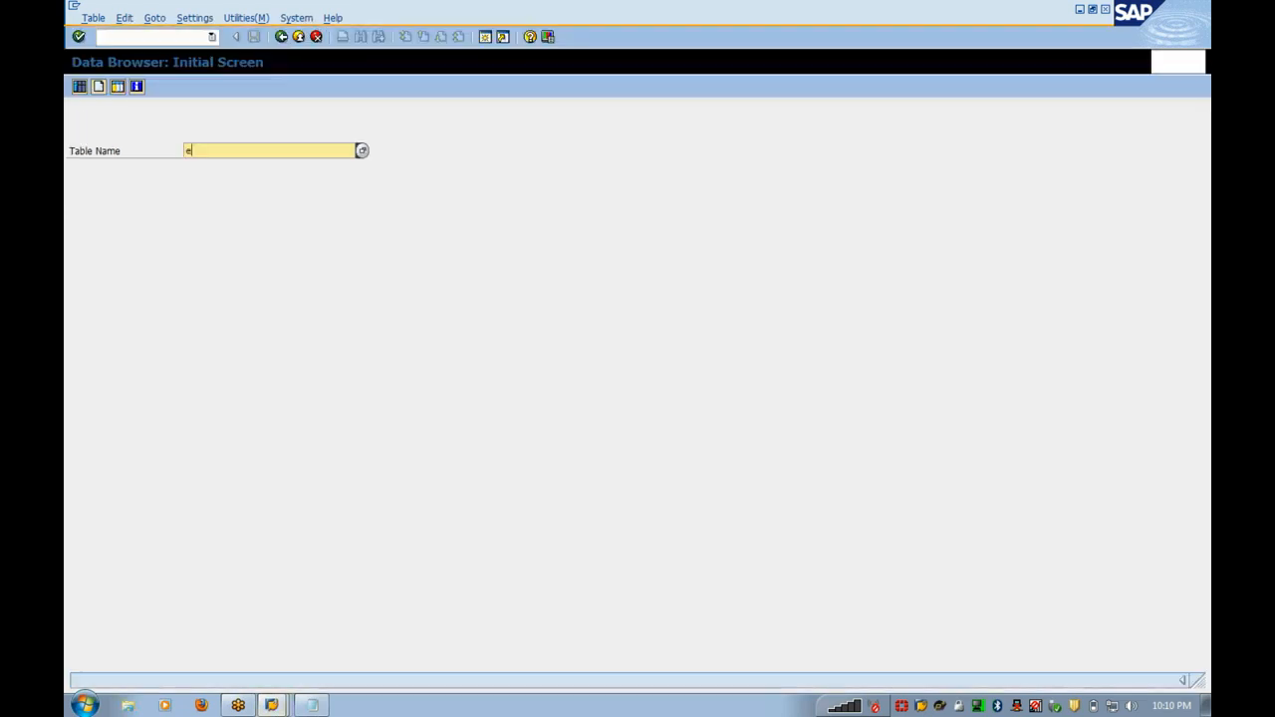
pyautogui.write('preih')
pyautogui.press('Return')
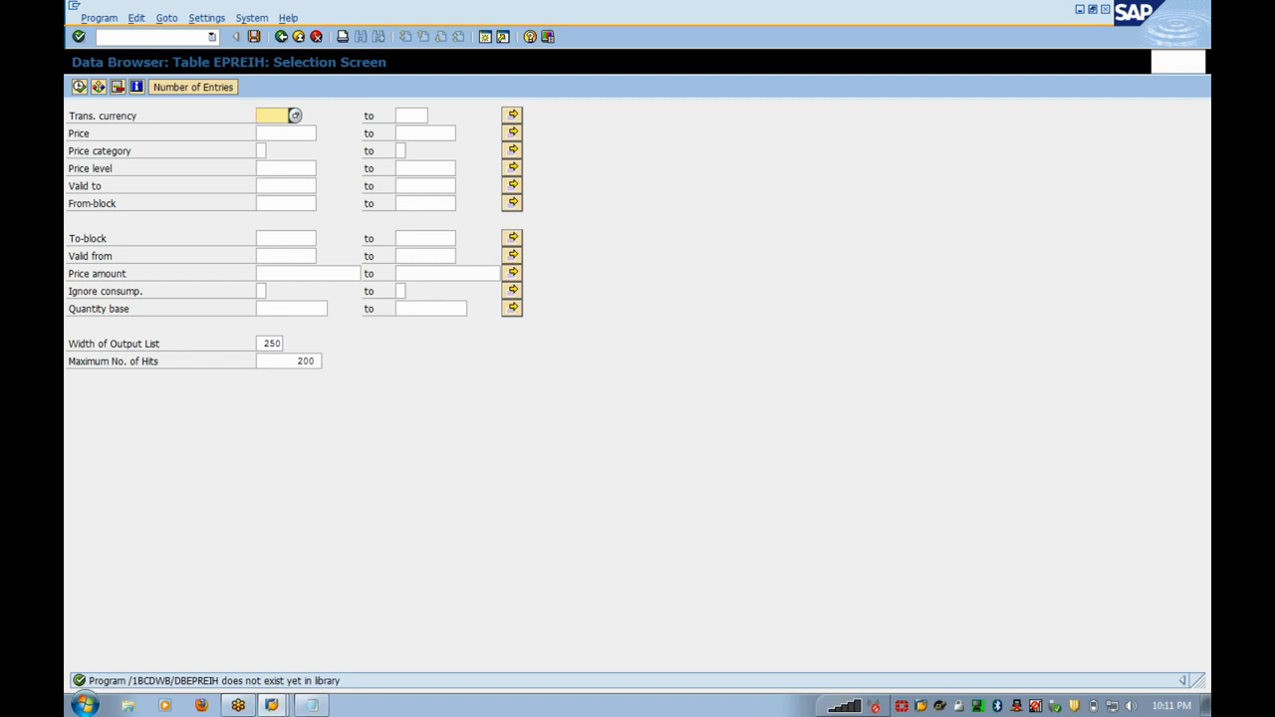
# - Examine the price amount field of EPREIH, then view table EPREI's selection fields and leave the table
pyautogui.click(97, 273)
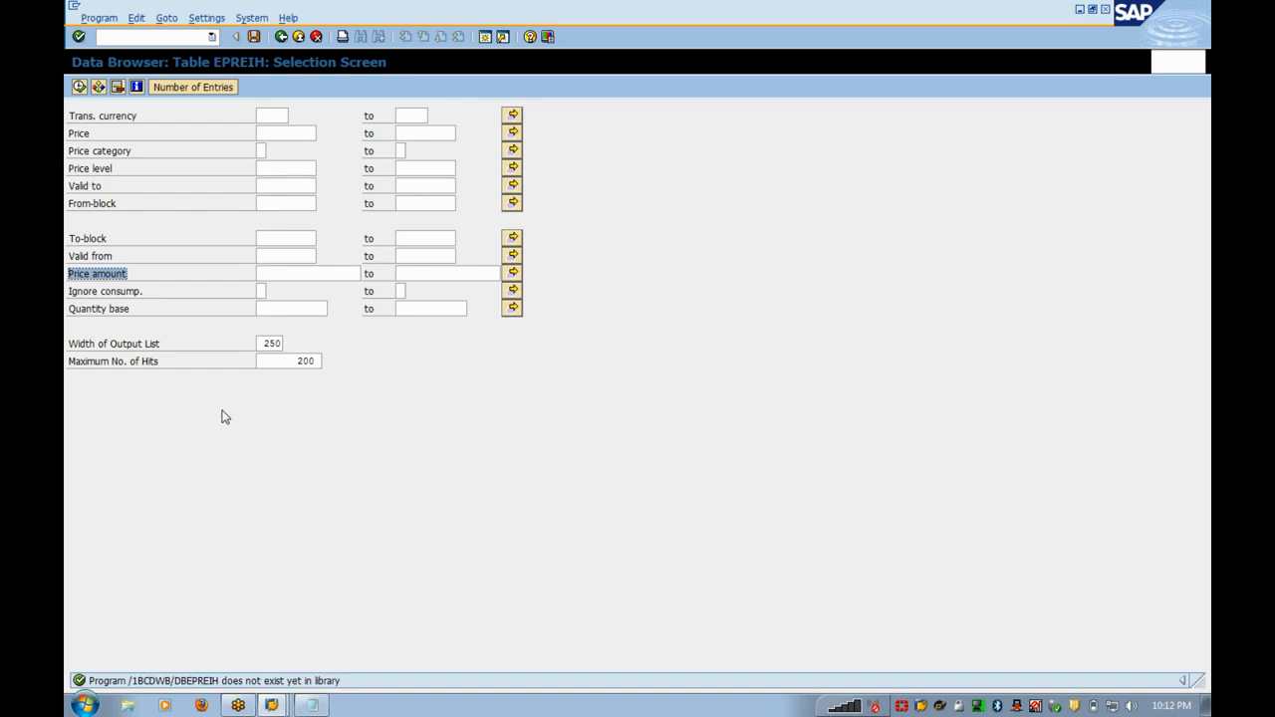
pyautogui.click(281, 37)
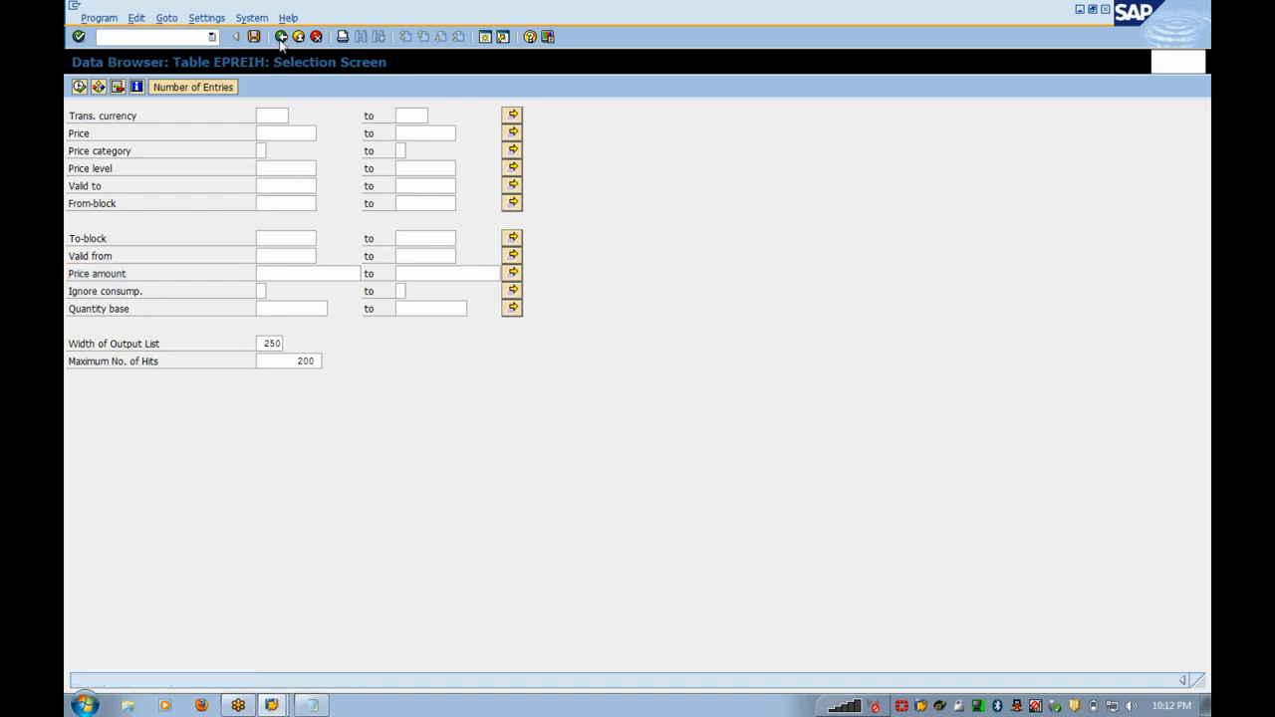
pyautogui.press('BackSpace')
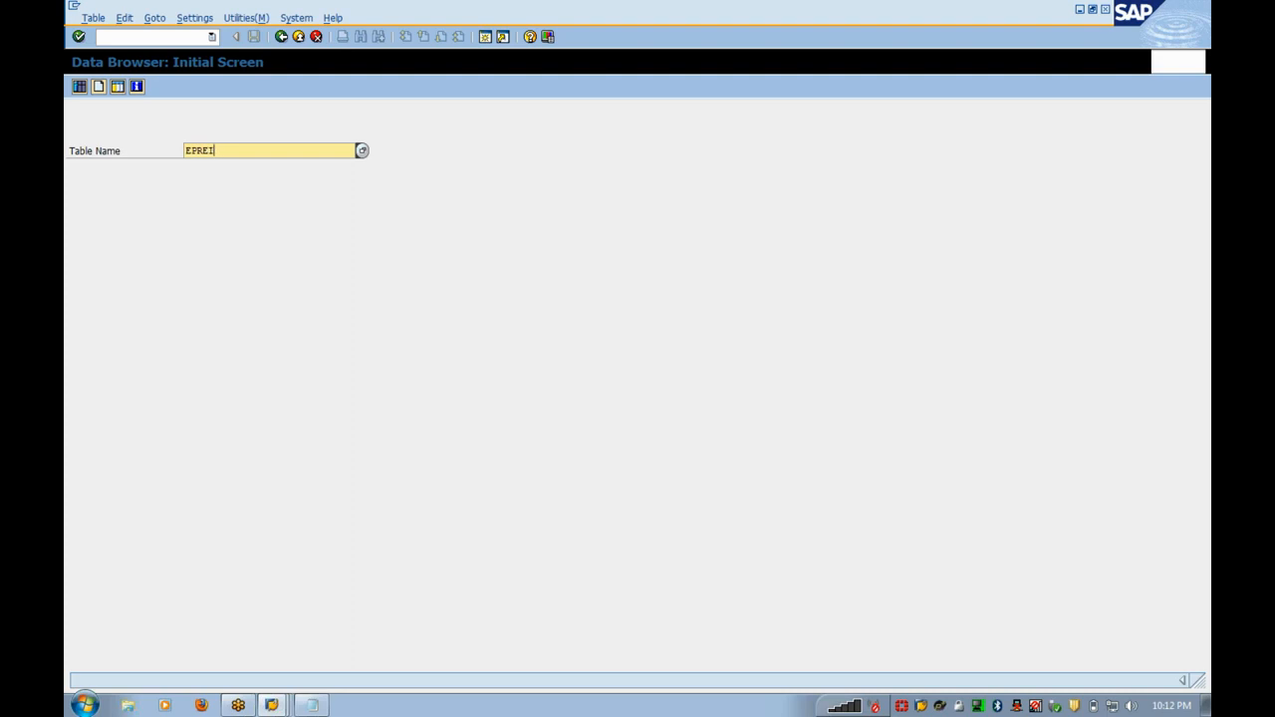
pyautogui.press('Return')
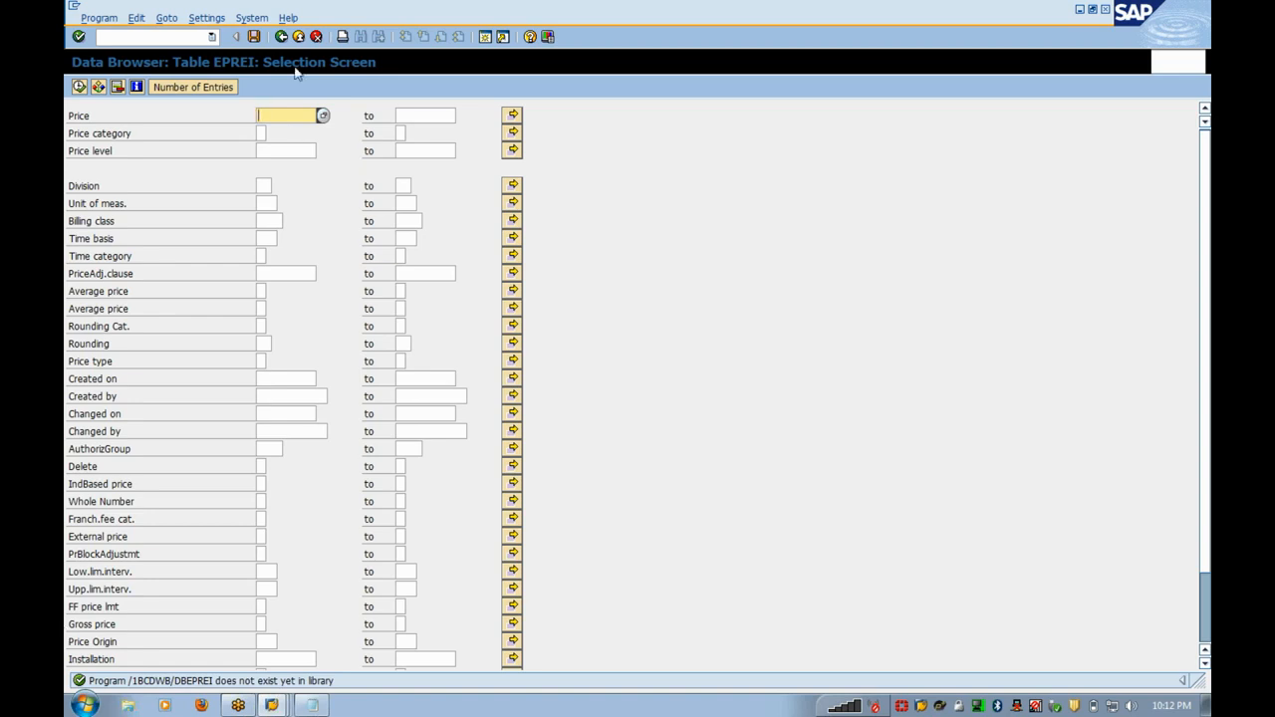
pyautogui.click(283, 37)
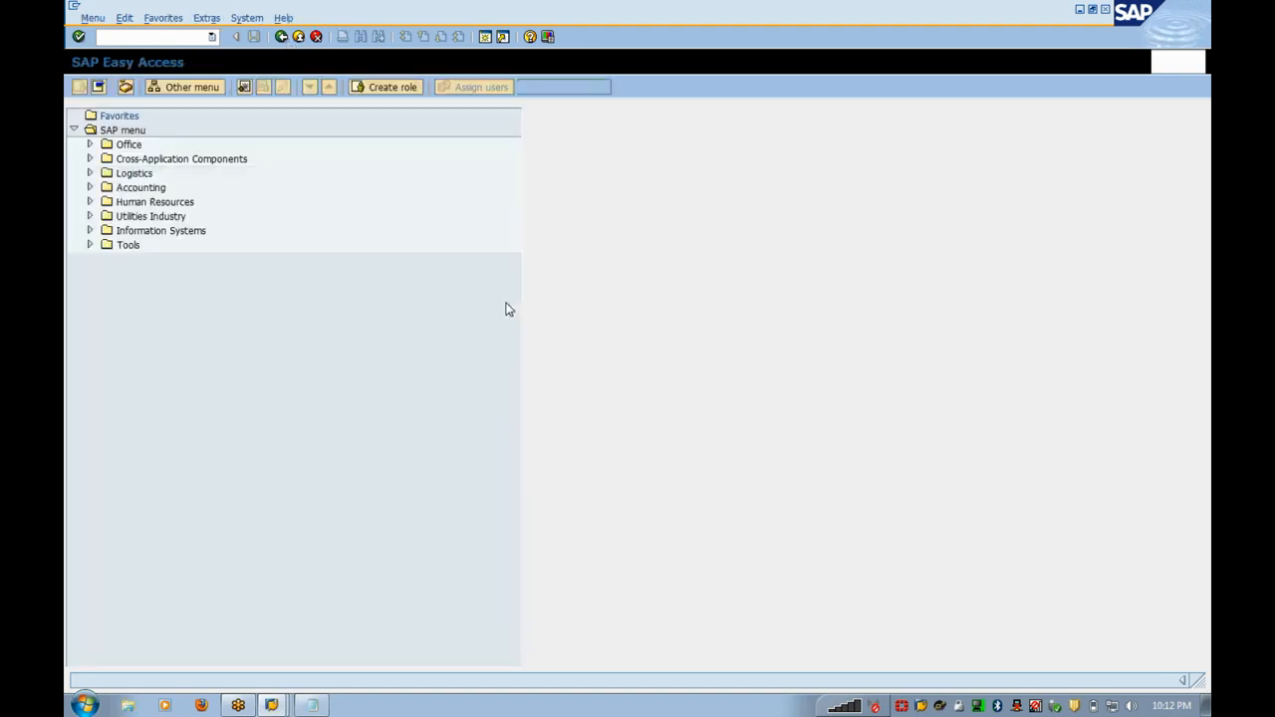
# - Create rate CONS_01 from the initial screen and describe it as "consumption charges"
pyautogui.write('con')
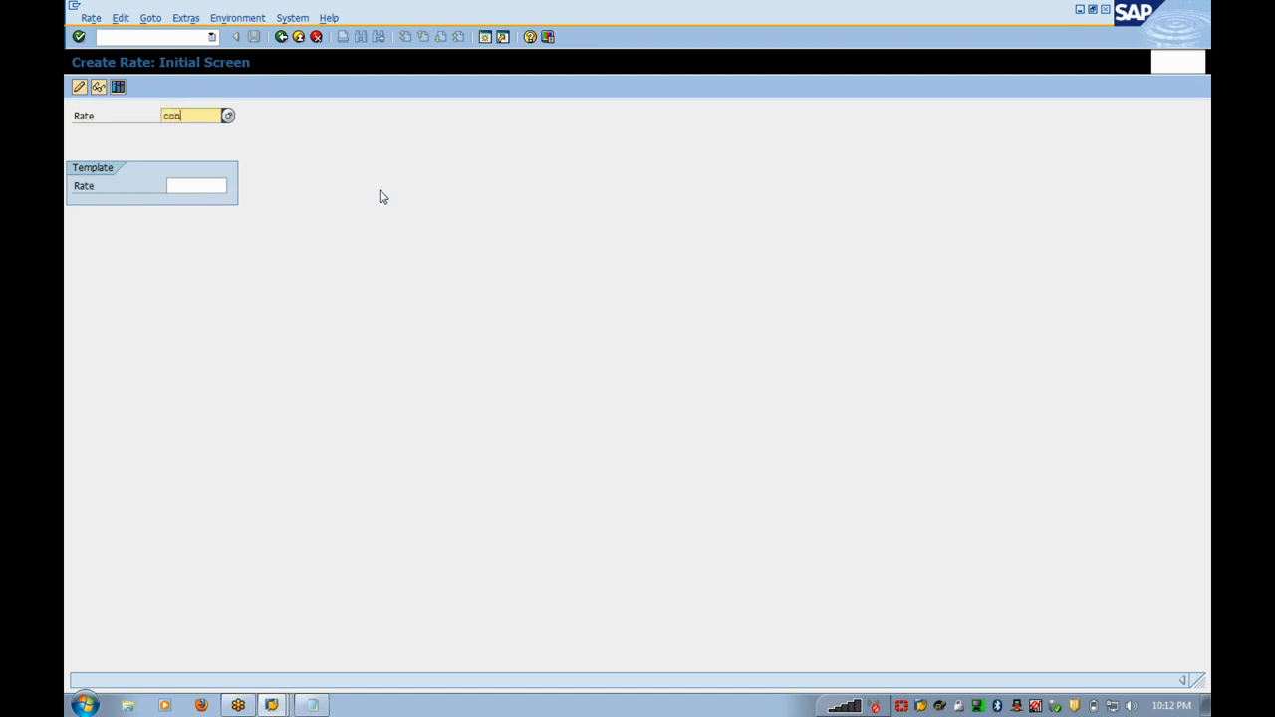
pyautogui.write('s_01')
pyautogui.press('Return')
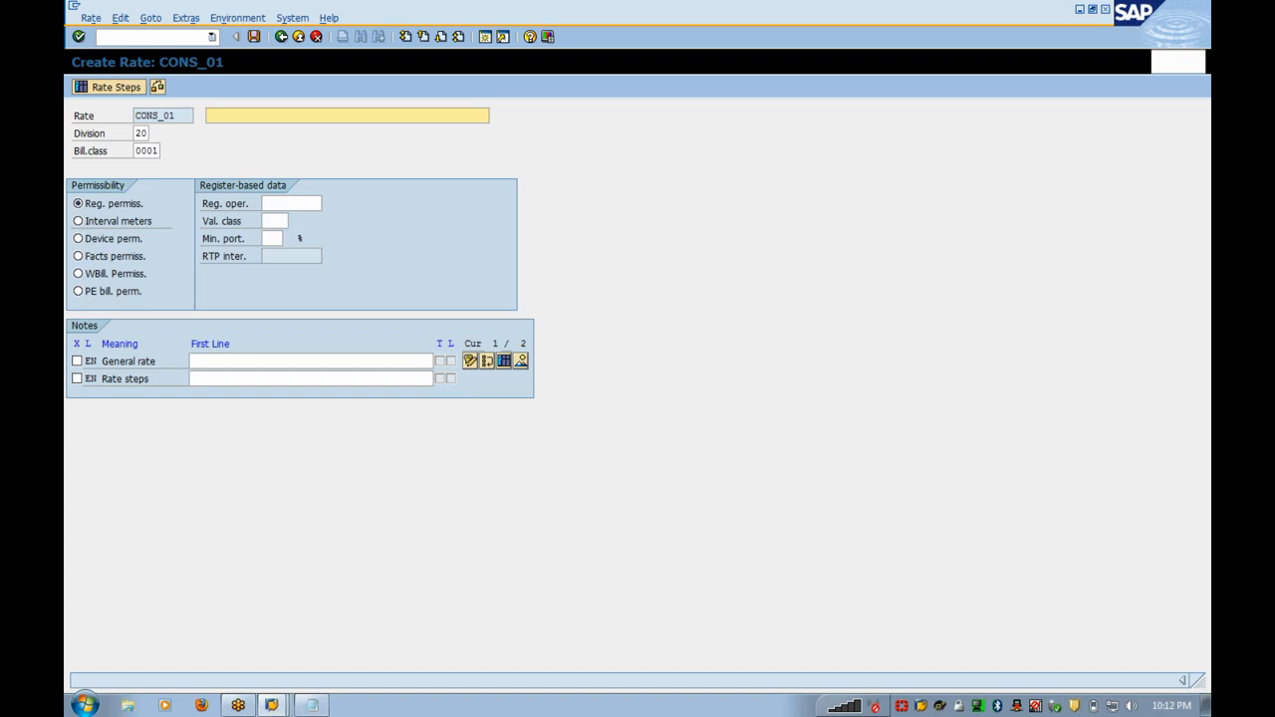
pyautogui.write('consumption charges')
# - Switch to Notepad and add the lines "rental charges" and "serv ch :" below the word "consumption"
pyautogui.click(312, 705)
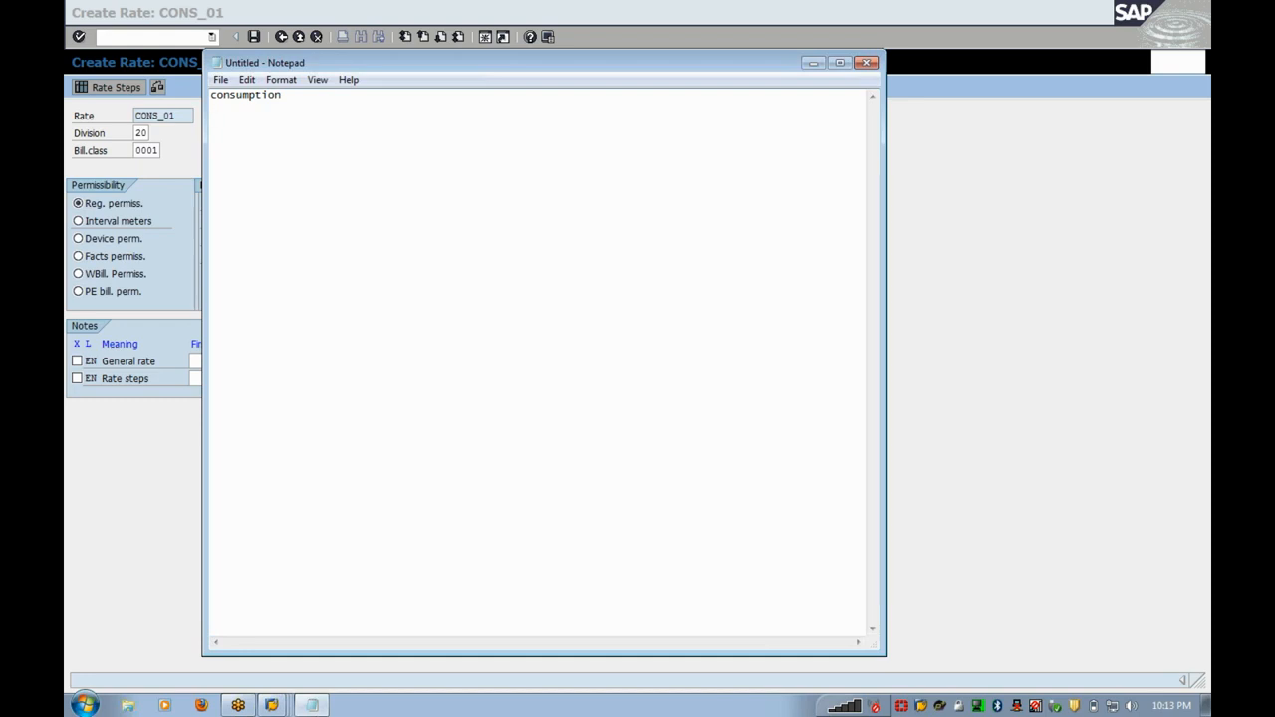
pyautogui.write('rena')
pyautogui.press('BackSpace')
pyautogui.write('tal charges')
pyautogui.press('Return')
pyautogui.press('Return')
pyautogui.write('ser')
pyautogui.write('v')
pyautogui.write(' ch')
# - Add the calculations "200 *20 = 4000" for consumption, "30 * 1 = 30" for rental charges and "4000 * 10 % ==400" for the service charge
pyautogui.write('200')
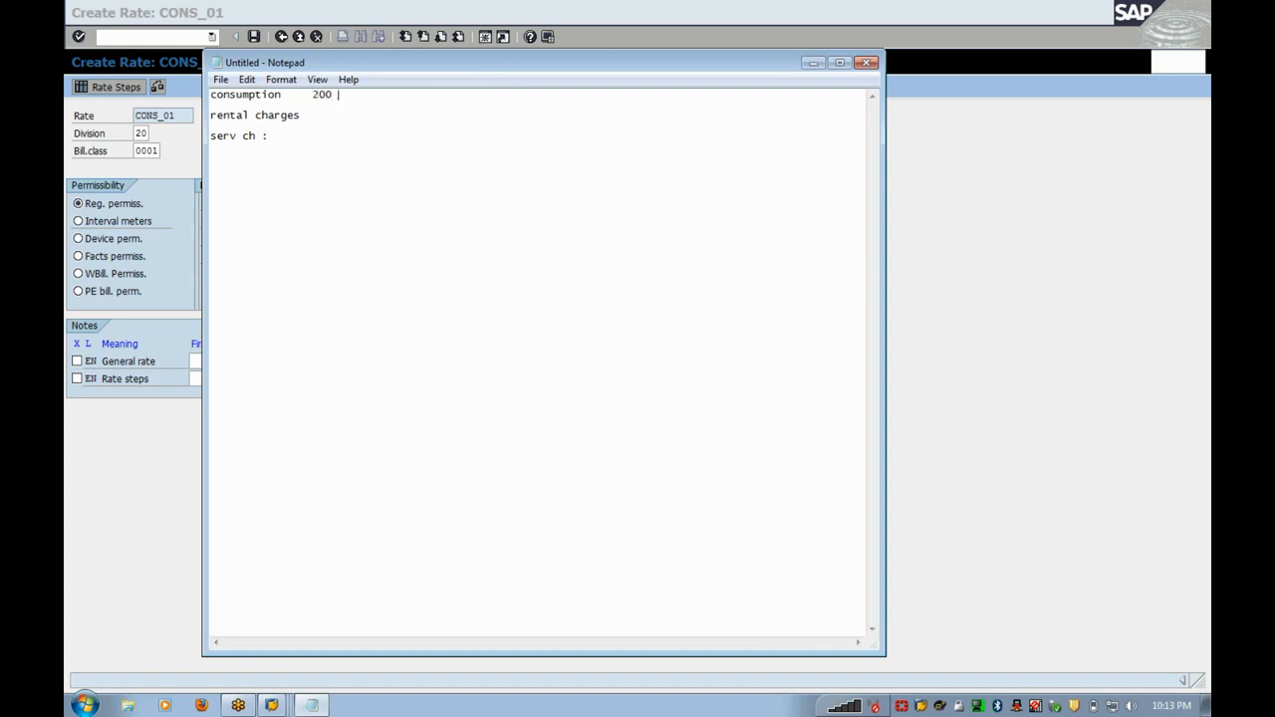
pyautogui.write(' *20  = 4000  rental charges 30 * 1 = 30')
pyautogui.write('200')
pyautogui.press('BackSpace')
pyautogui.press('BackSpace')
pyautogui.press('BackSpace')
pyautogui.write('4000 * 10')
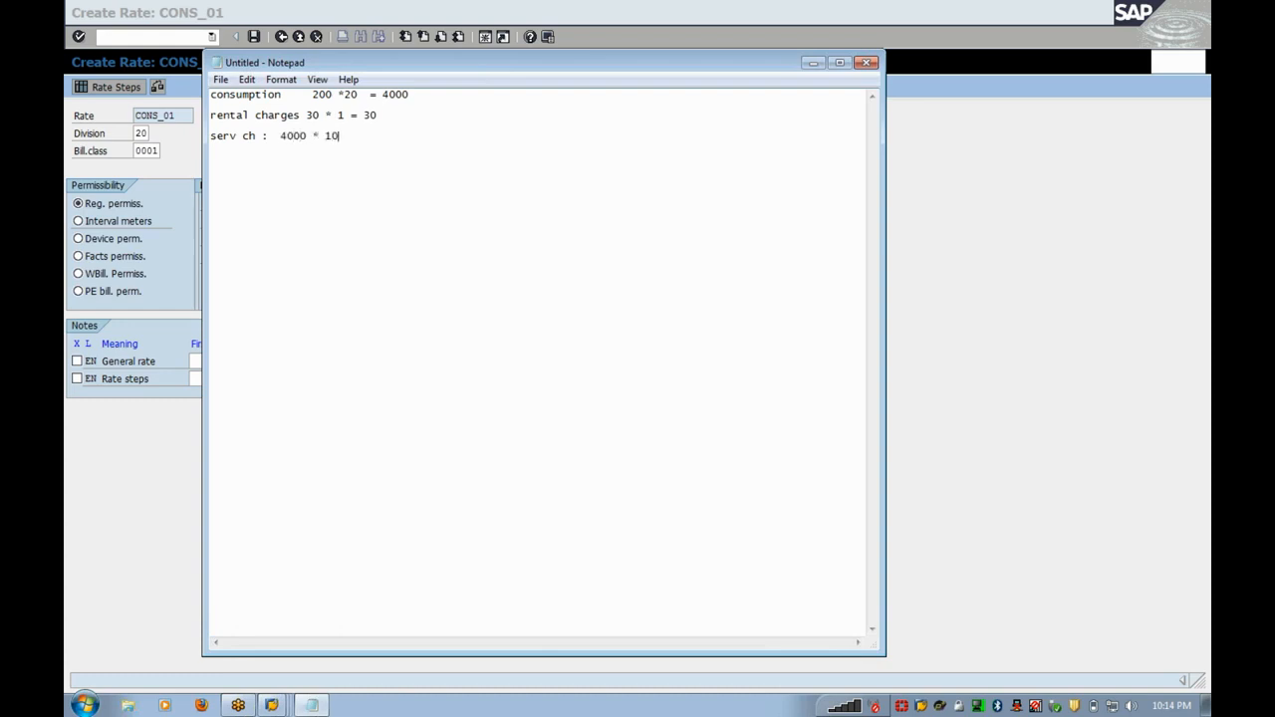
pyautogui.write(' % ==400')
# - Below the service charge, write the total 4430 between two dashed separator lines
pyautogui.press('Return')
pyautogui.write('---')
pyautogui.write('----------------------')
pyautogui.write('4')
pyautogui.write('430')
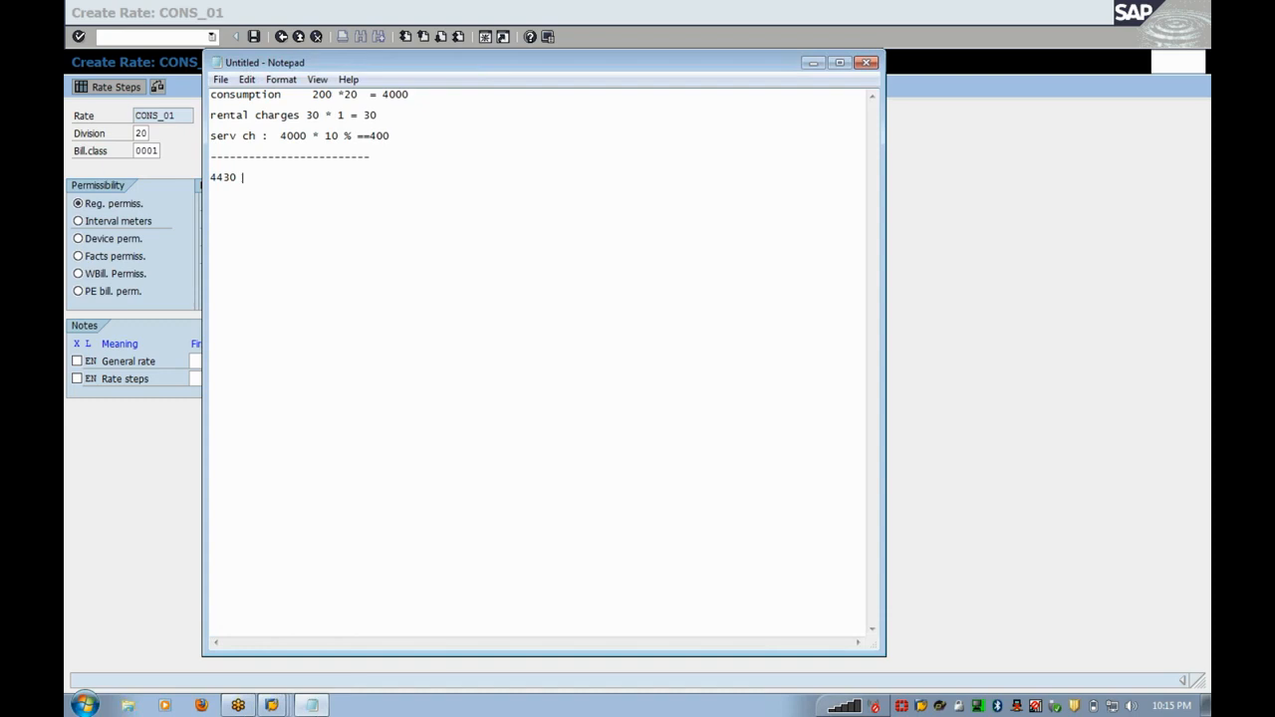
pyautogui.write(' ---')
pyautogui.press('BackSpace')
pyautogui.press('BackSpace')
pyautogui.press('BackSpace')
pyautogui.press('Return')
pyautogui.write('-----------------')
# - Review the consumption, rental and service charge lines one by one, then return to the Create Rate screen in SAP
pyautogui.moveTo(229, 94); pyautogui.dragTo(410, 94)
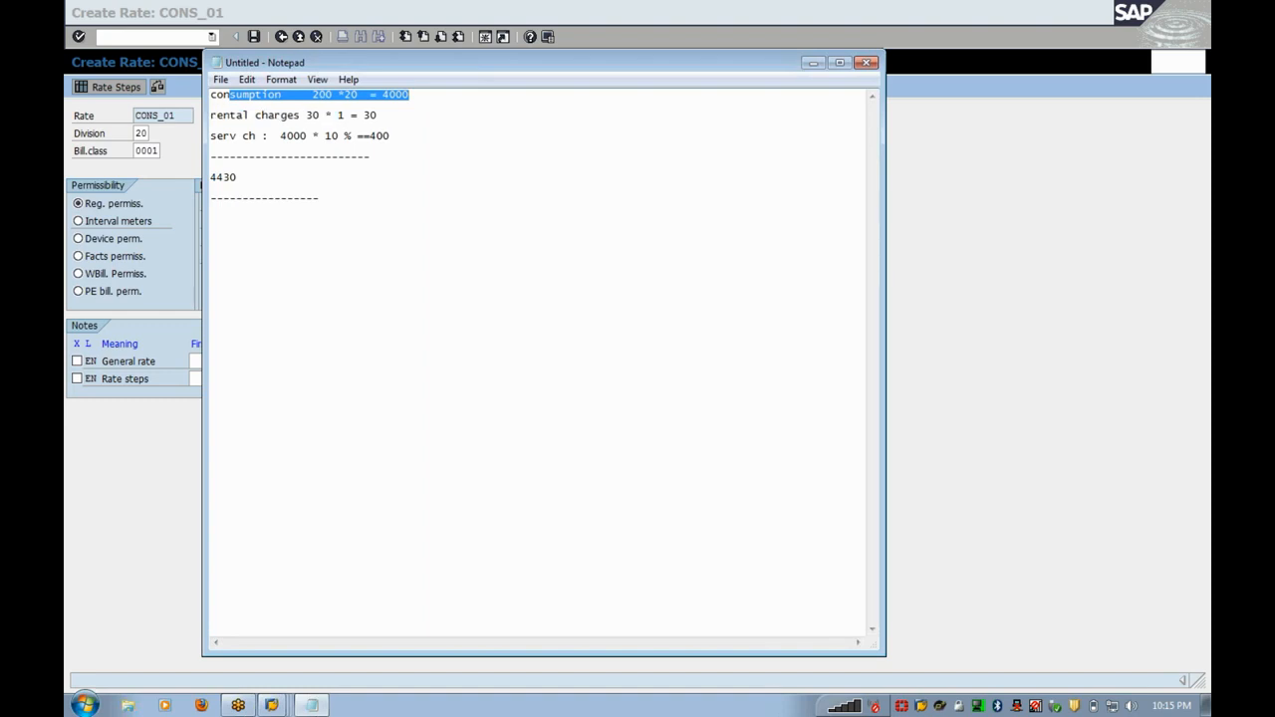
pyautogui.click(242, 177)
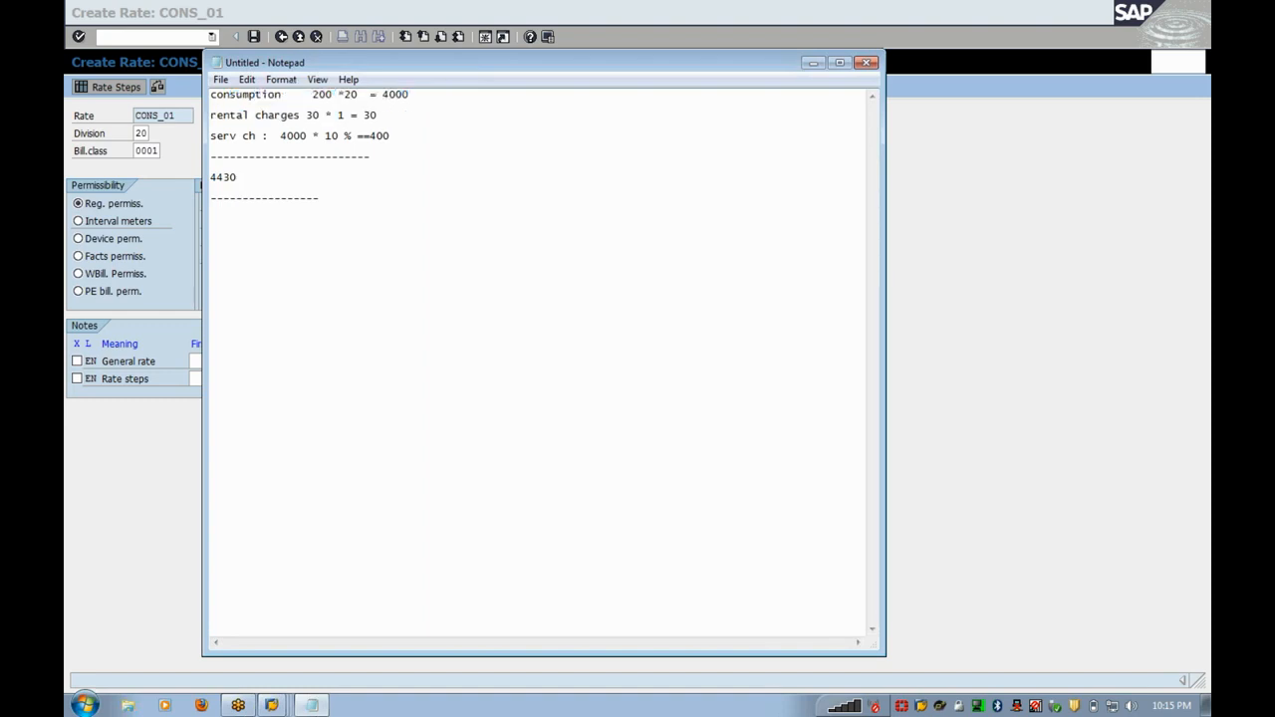
pyautogui.moveTo(229, 115); pyautogui.dragTo(377, 116)
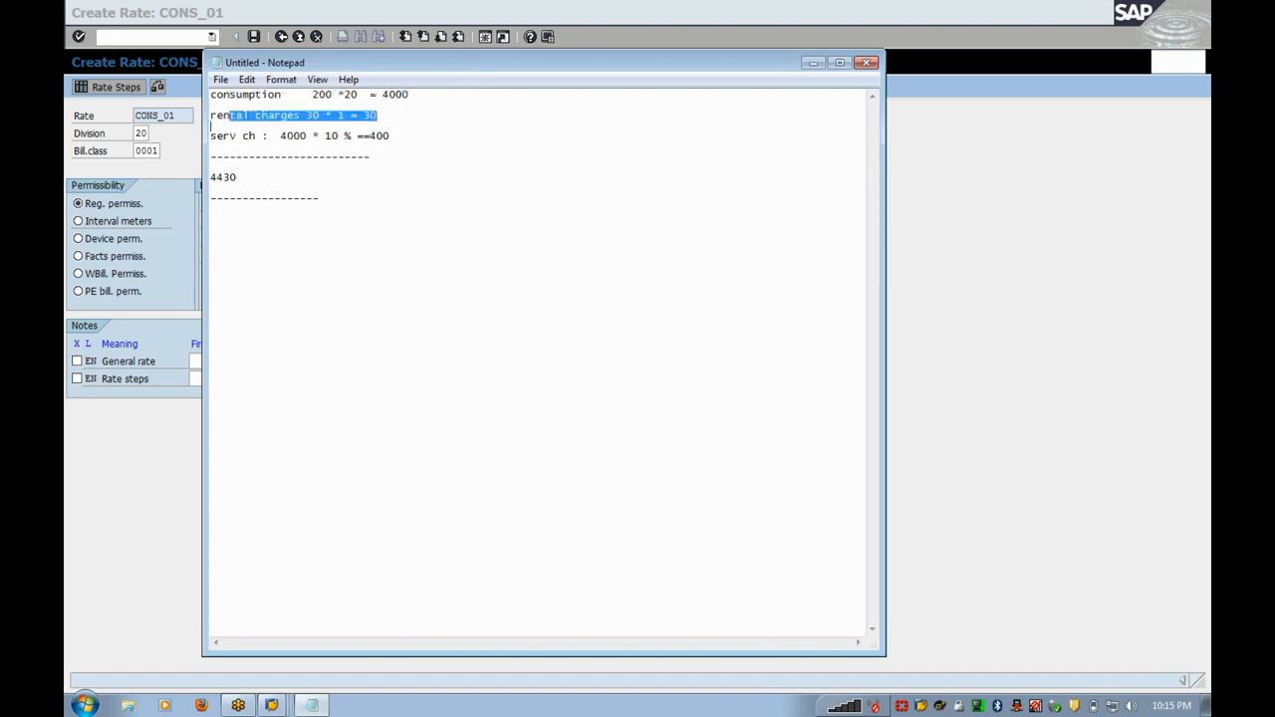
pyautogui.moveTo(216, 136)
pyautogui.mouseDown()
pyautogui.moveTo(371, 157)
pyautogui.moveTo(212, 146)
pyautogui.mouseUp()
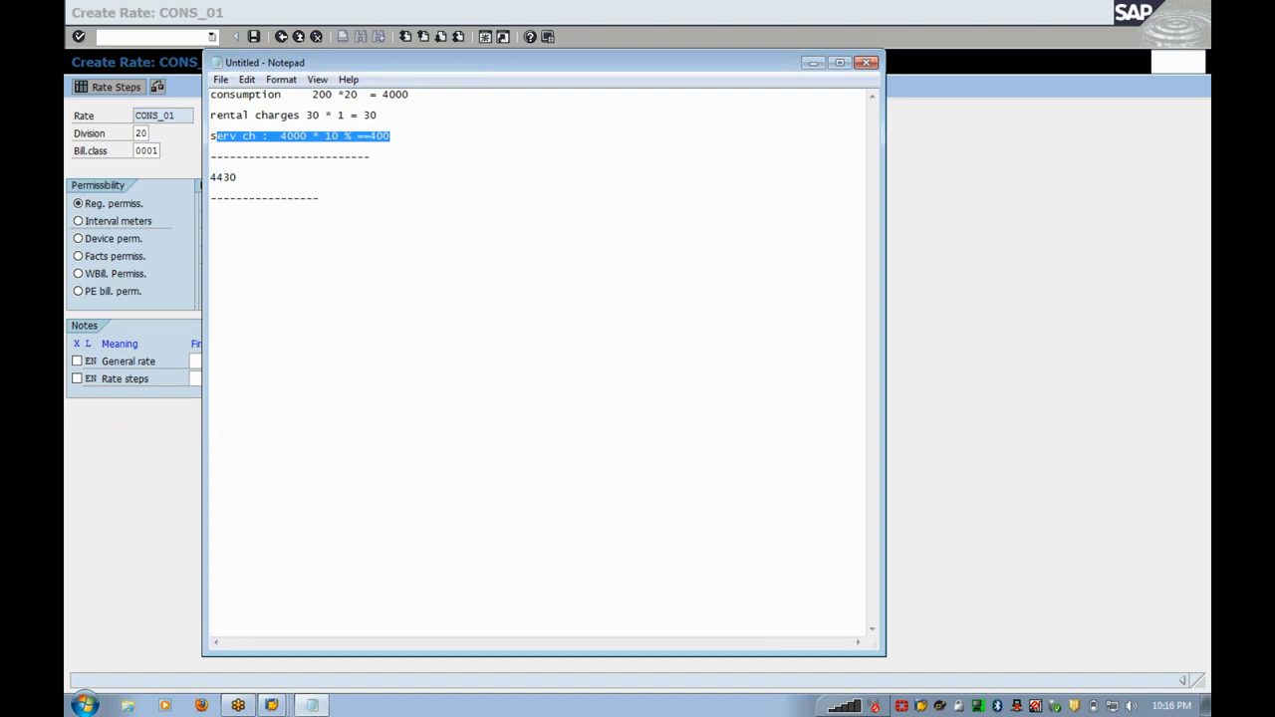
pyautogui.click(409, 95)
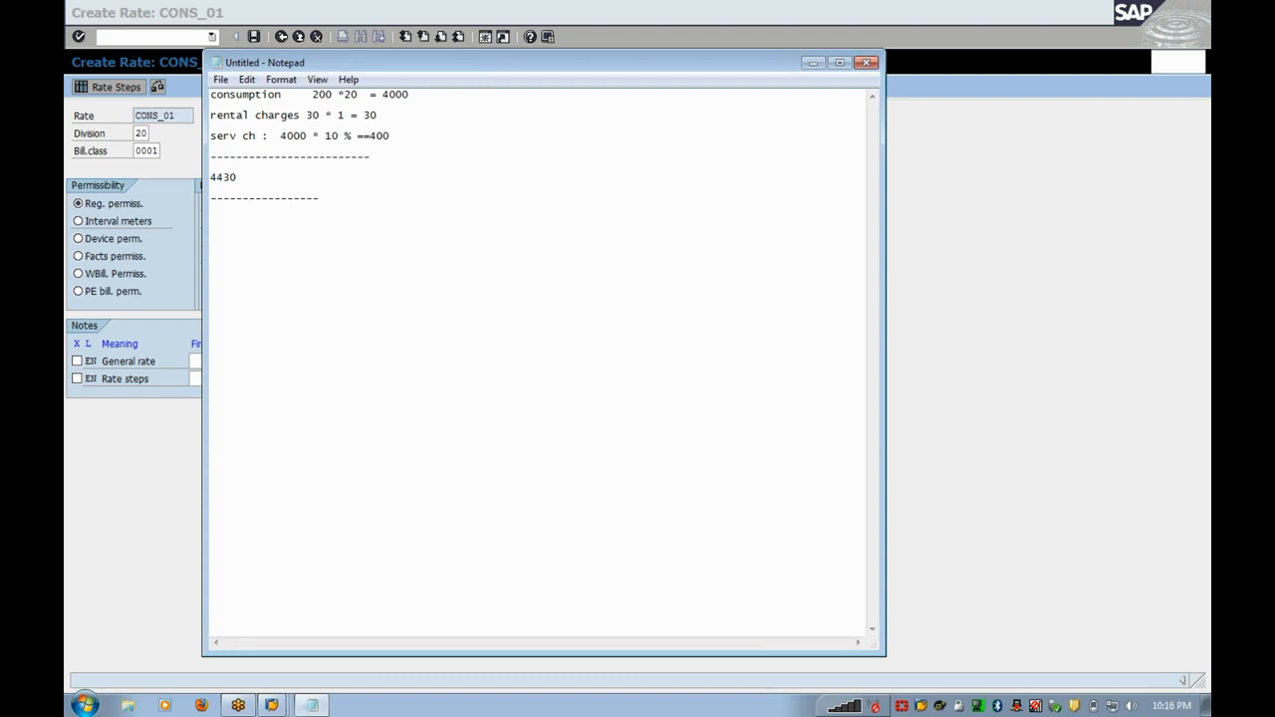
pyautogui.click(91, 511)
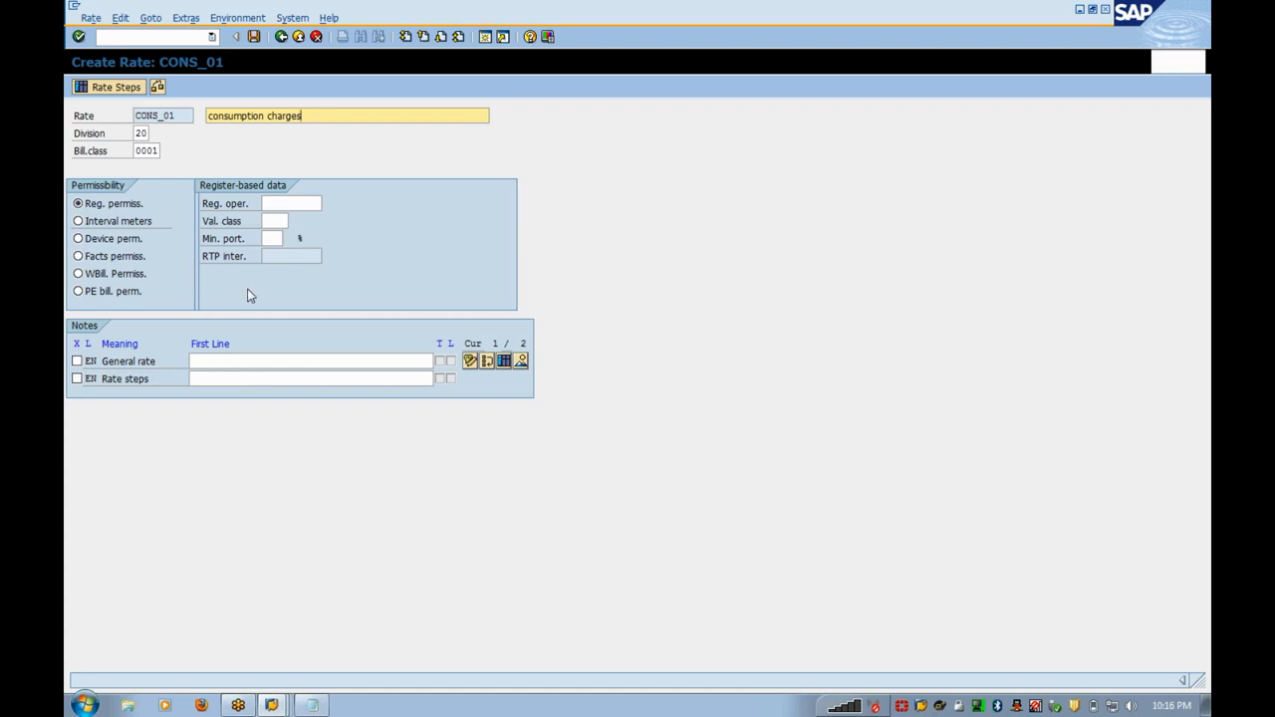
# - Examine the division and billing class fields of rate CONS_01
pyautogui.click(146, 151)
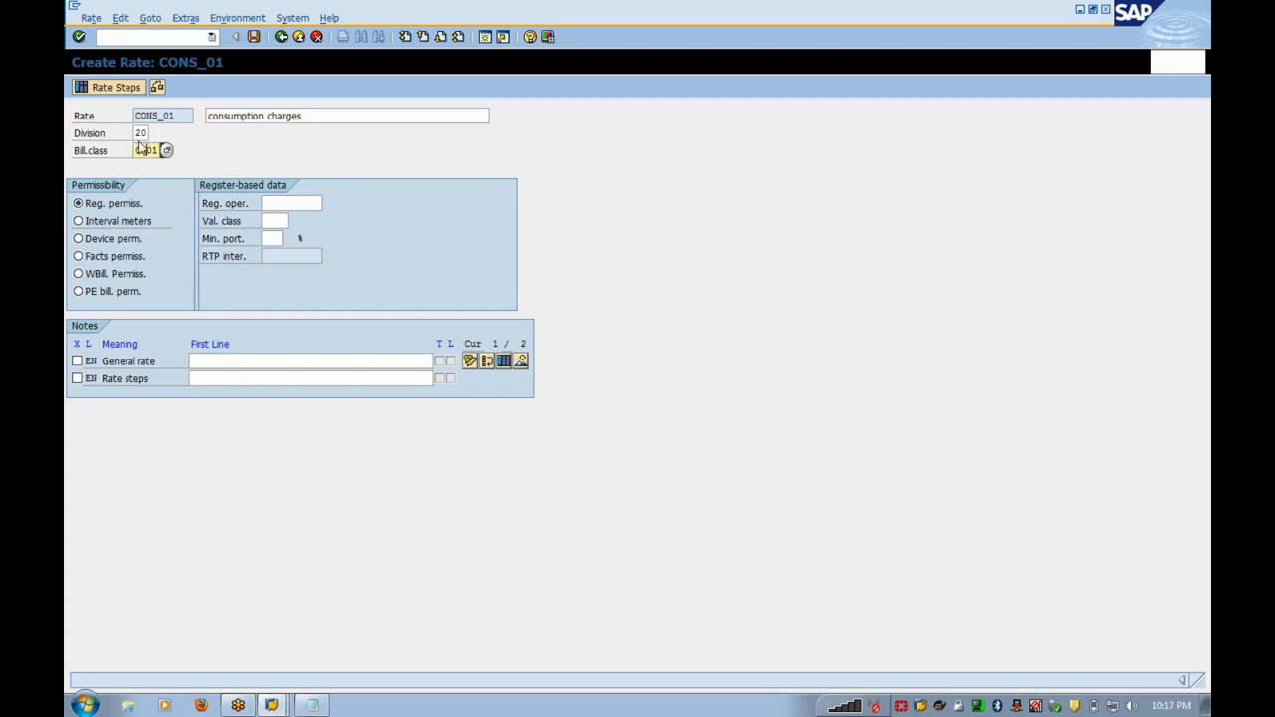
pyautogui.click(141, 134)
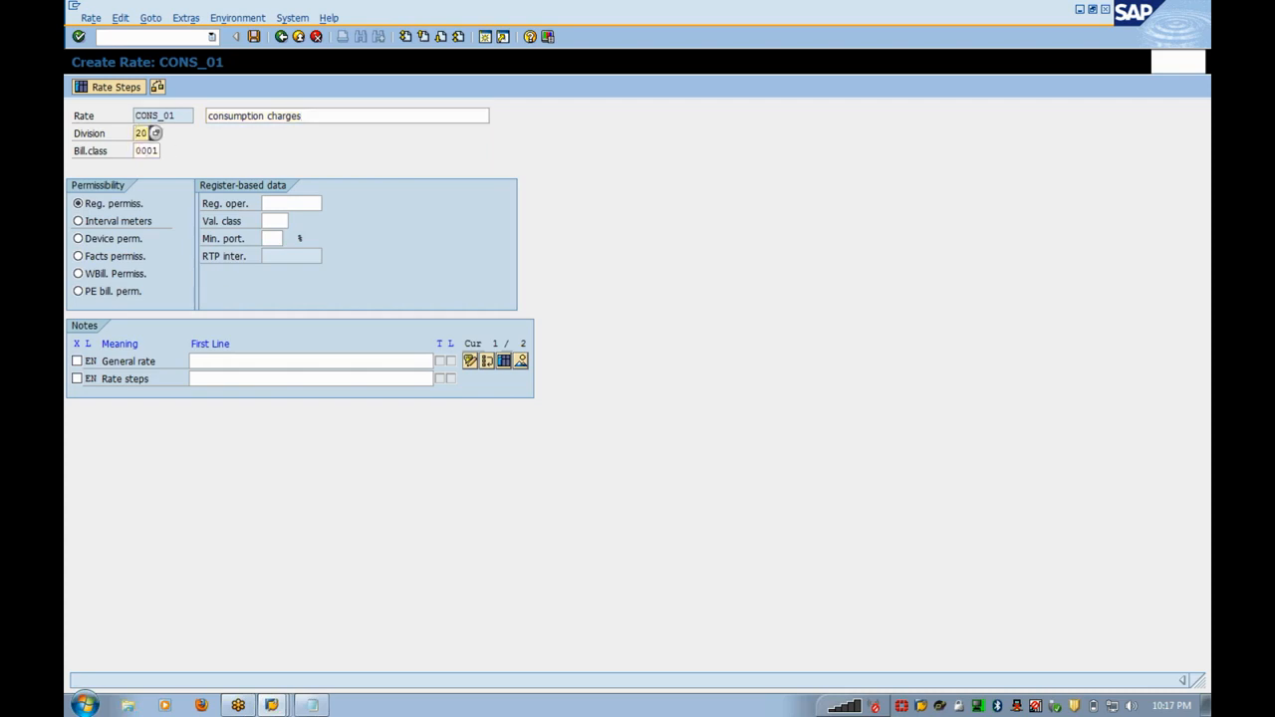
pyautogui.click(144, 150)
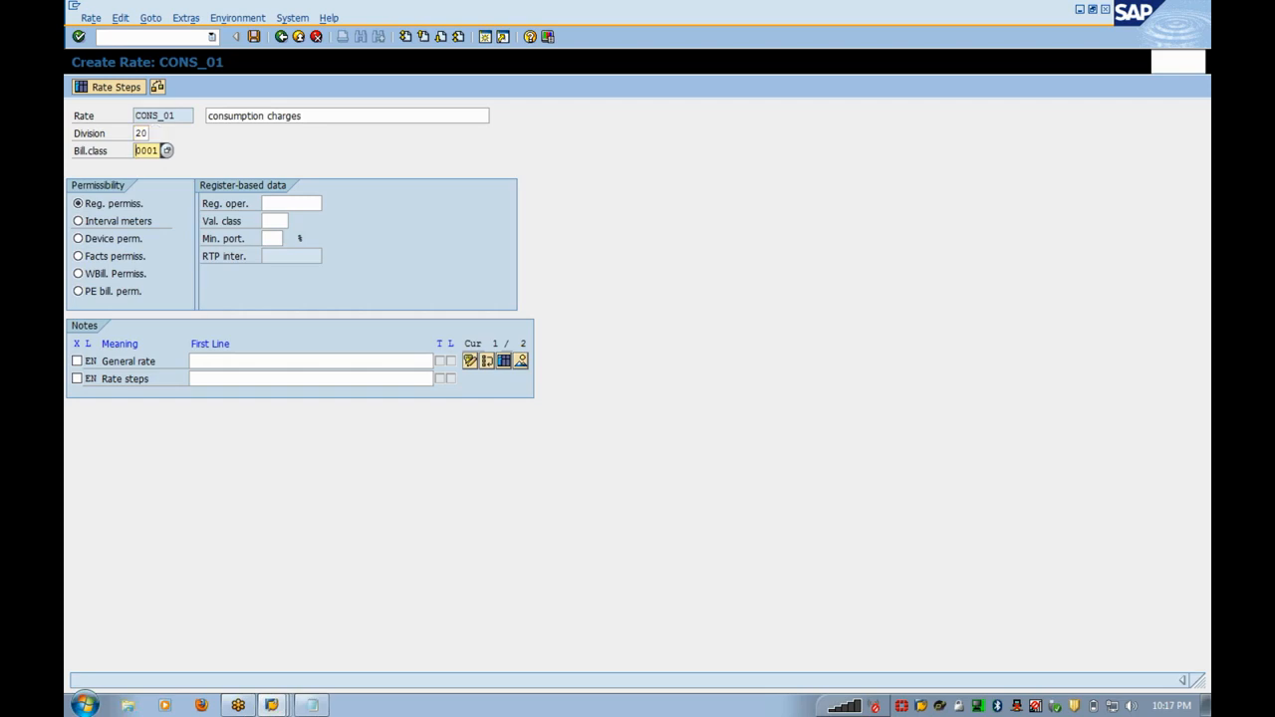
pyautogui.click(141, 133)
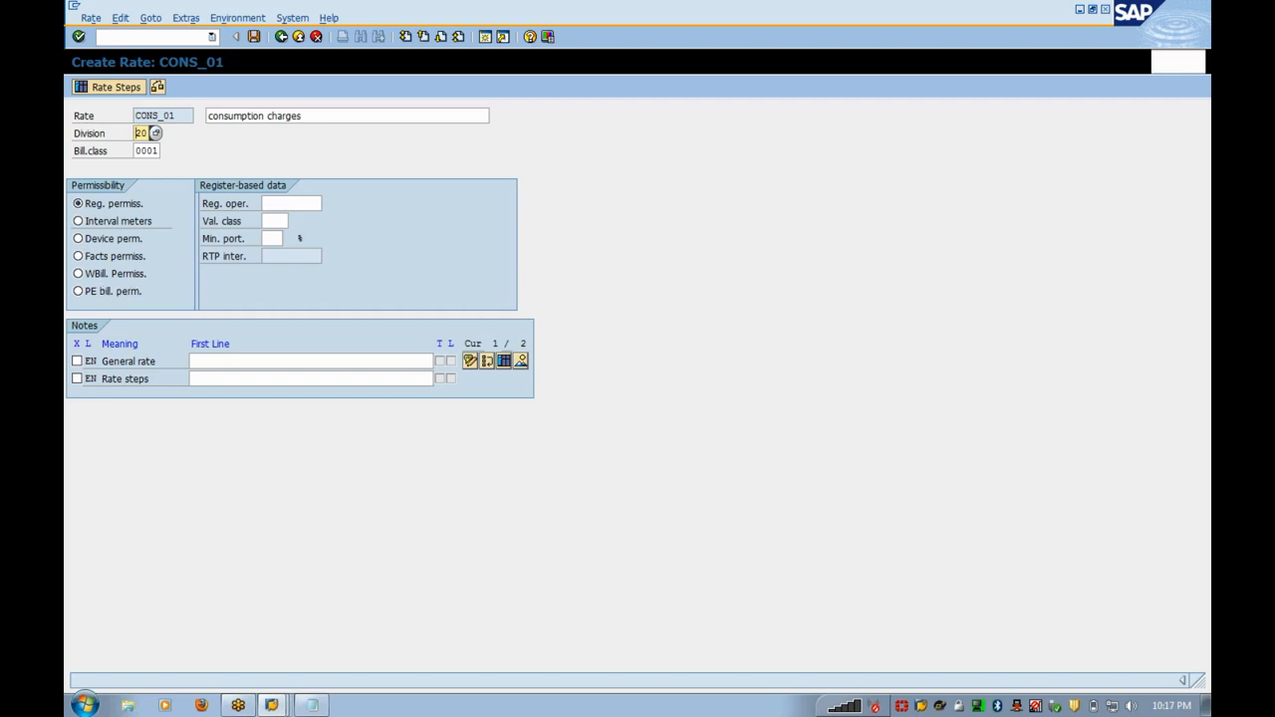
pyautogui.click(298, 256)
pyautogui.click(141, 151)
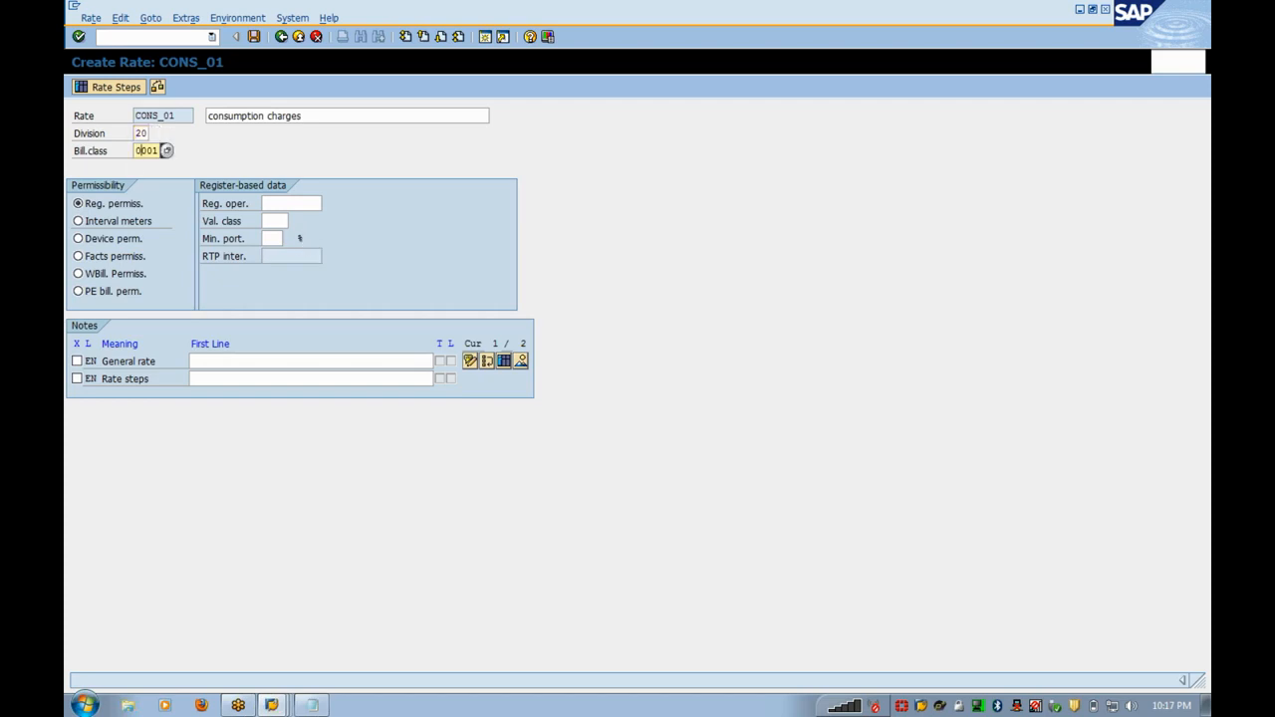
pyautogui.click(180, 151)
# - Try the device, facts and interval meter permissibility options and check the RTP interface field for possible entries
pyautogui.click(137, 209)
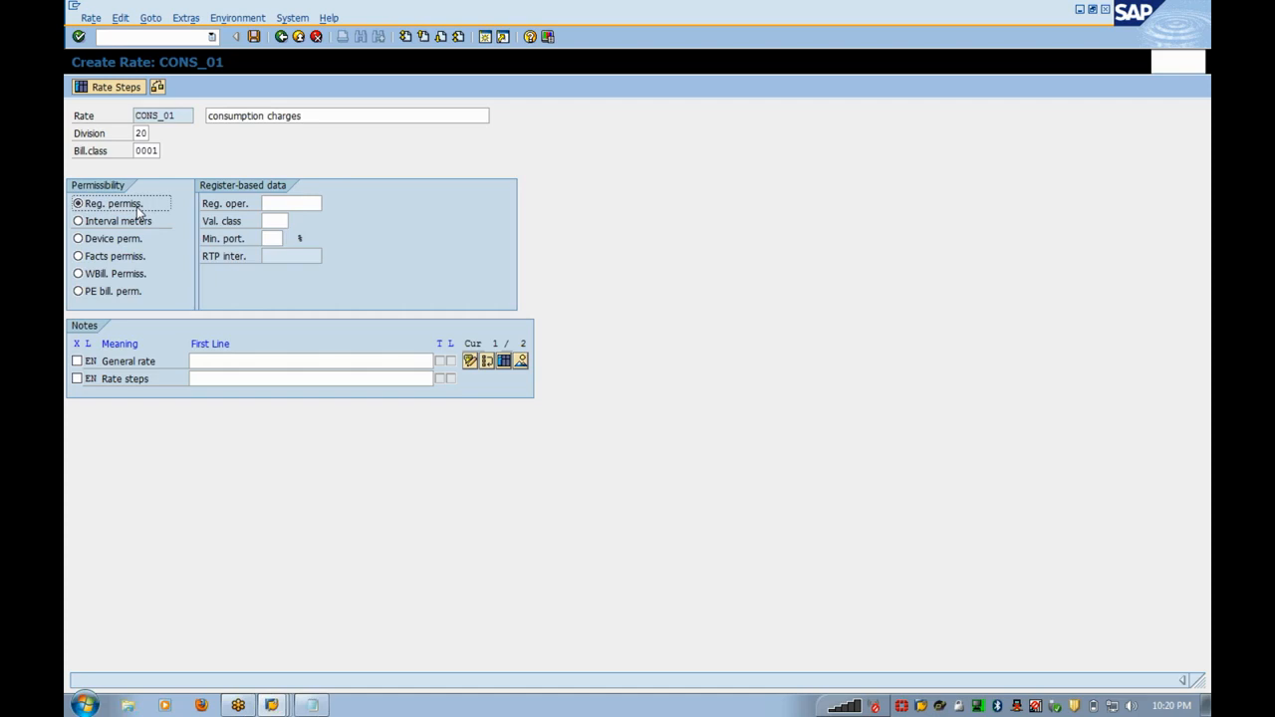
pyautogui.click(138, 242)
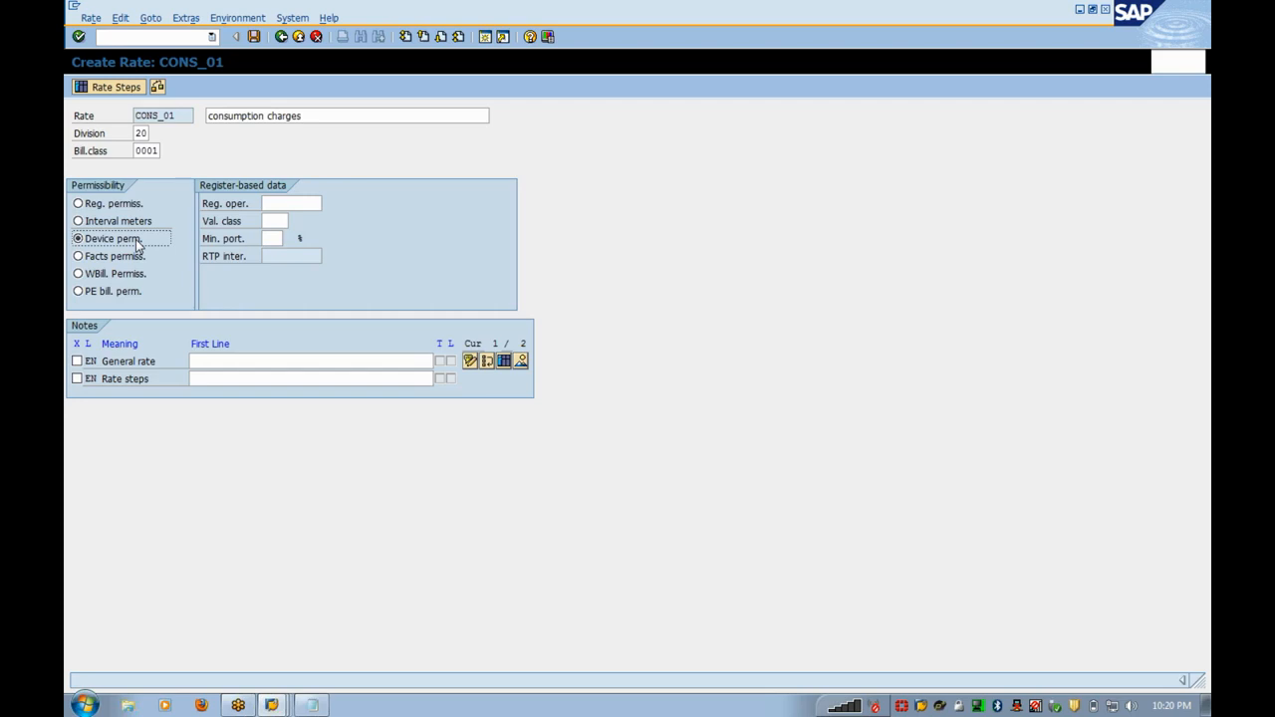
pyautogui.click(133, 258)
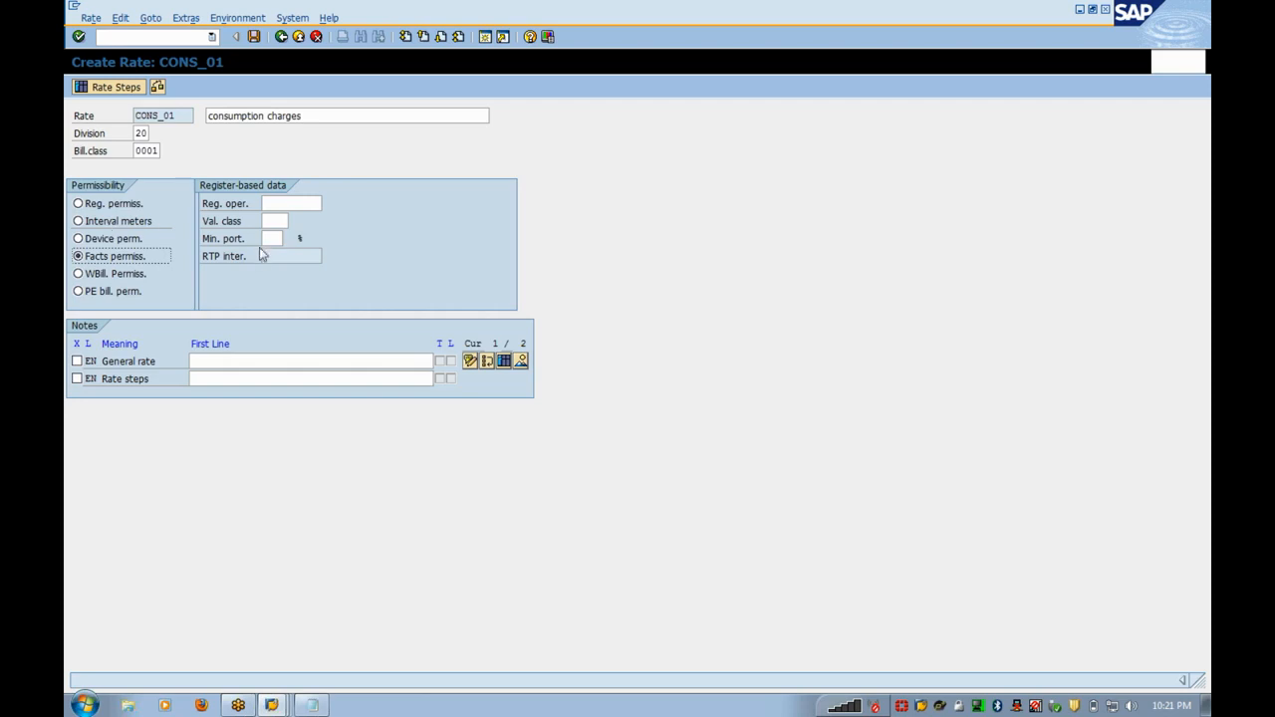
pyautogui.click(132, 228)
pyautogui.click(289, 256)
pyautogui.press('F4')
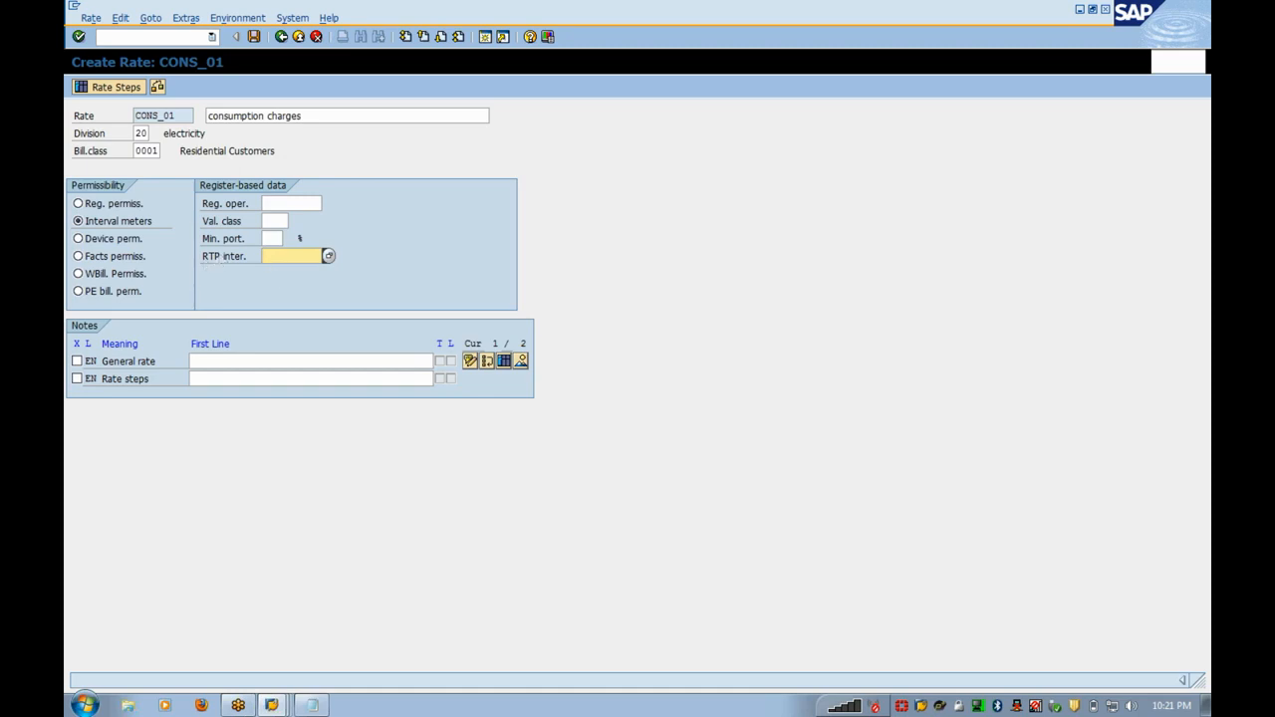
# - Set the rate to register permissibility and choose RESI_QUAN as the register operand
pyautogui.click(110, 204)
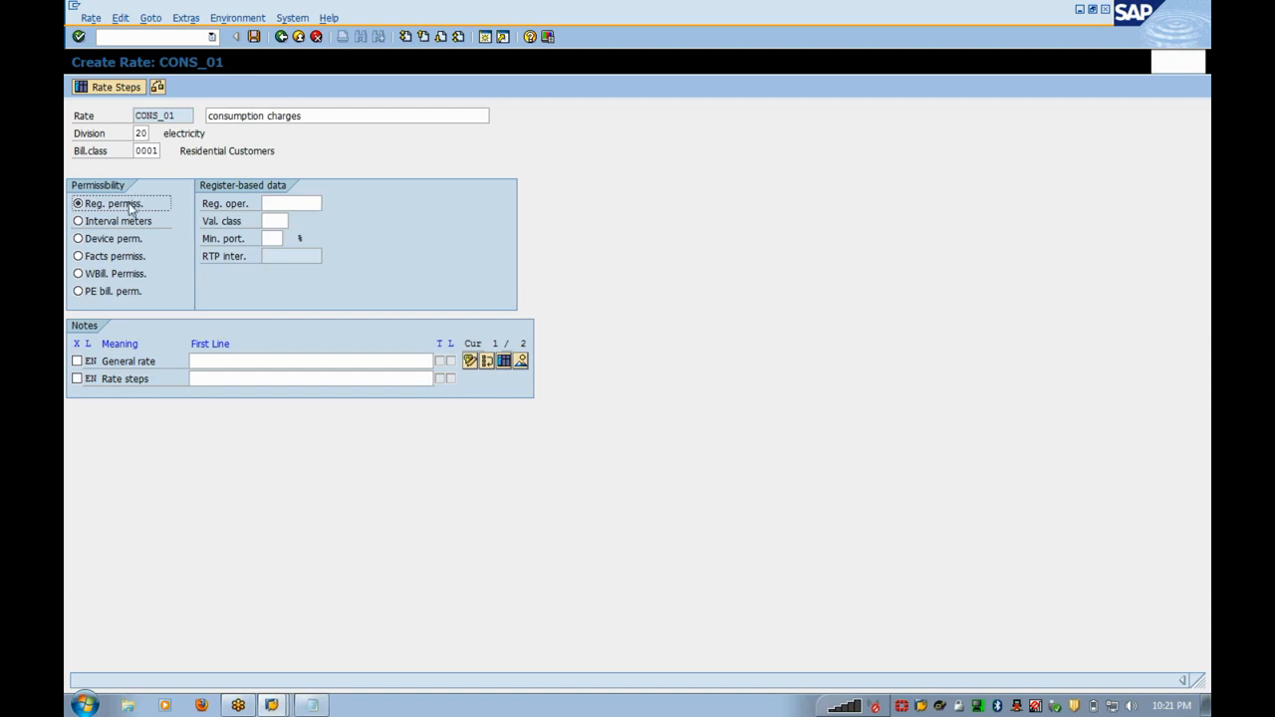
pyautogui.click(291, 204)
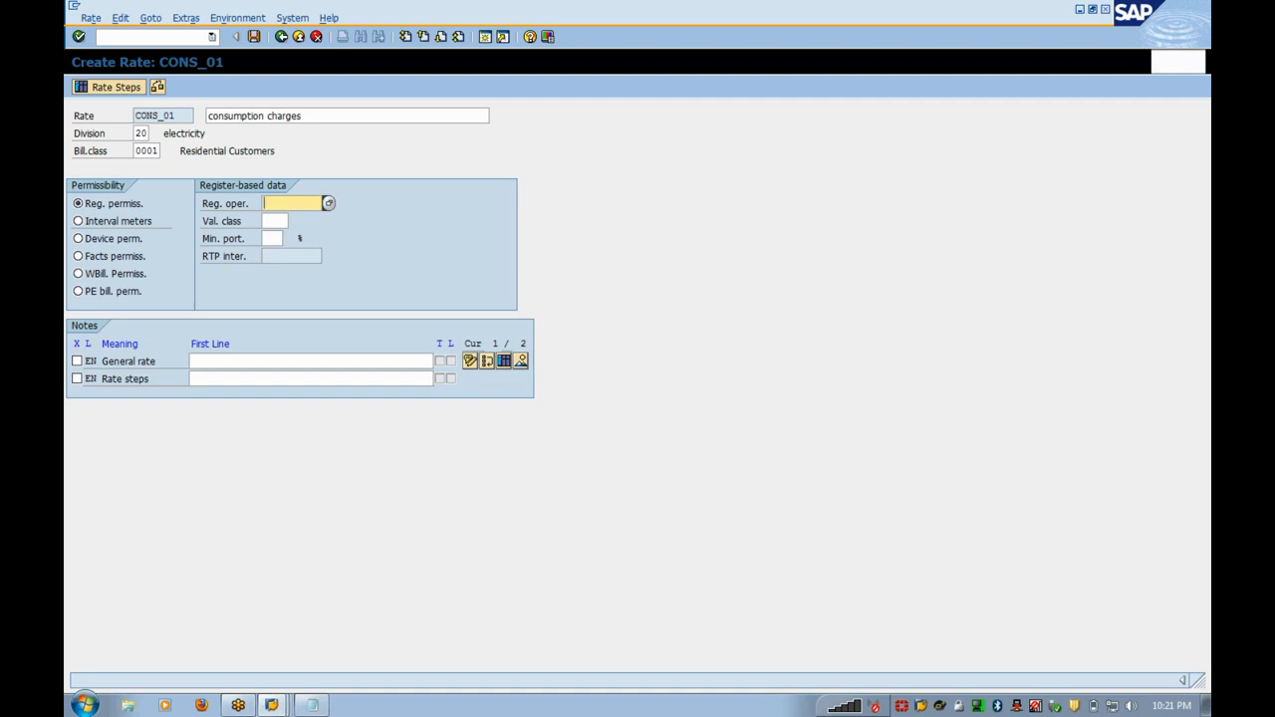
pyautogui.click(329, 203)
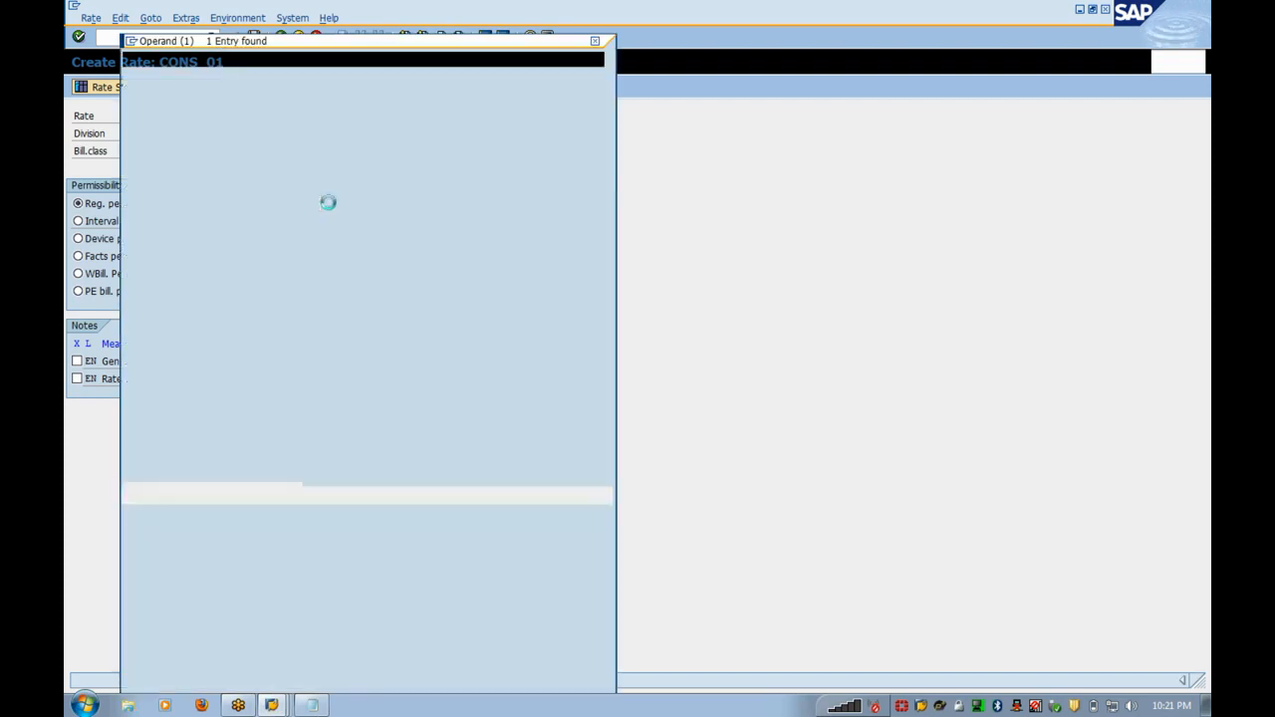
pyautogui.doubleClick(284, 102)
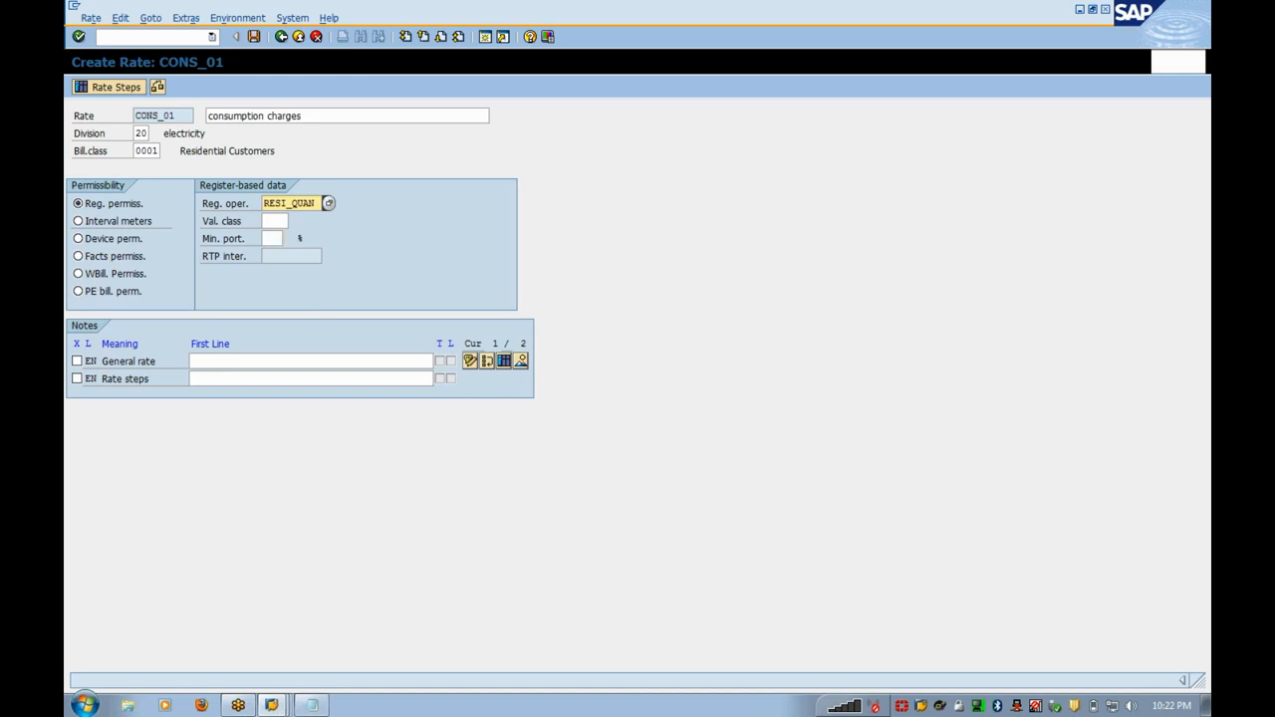
# - Go to the valuation class field, then open the SAP Reference IMG through transaction SPRO in a new session
pyautogui.click(275, 222)
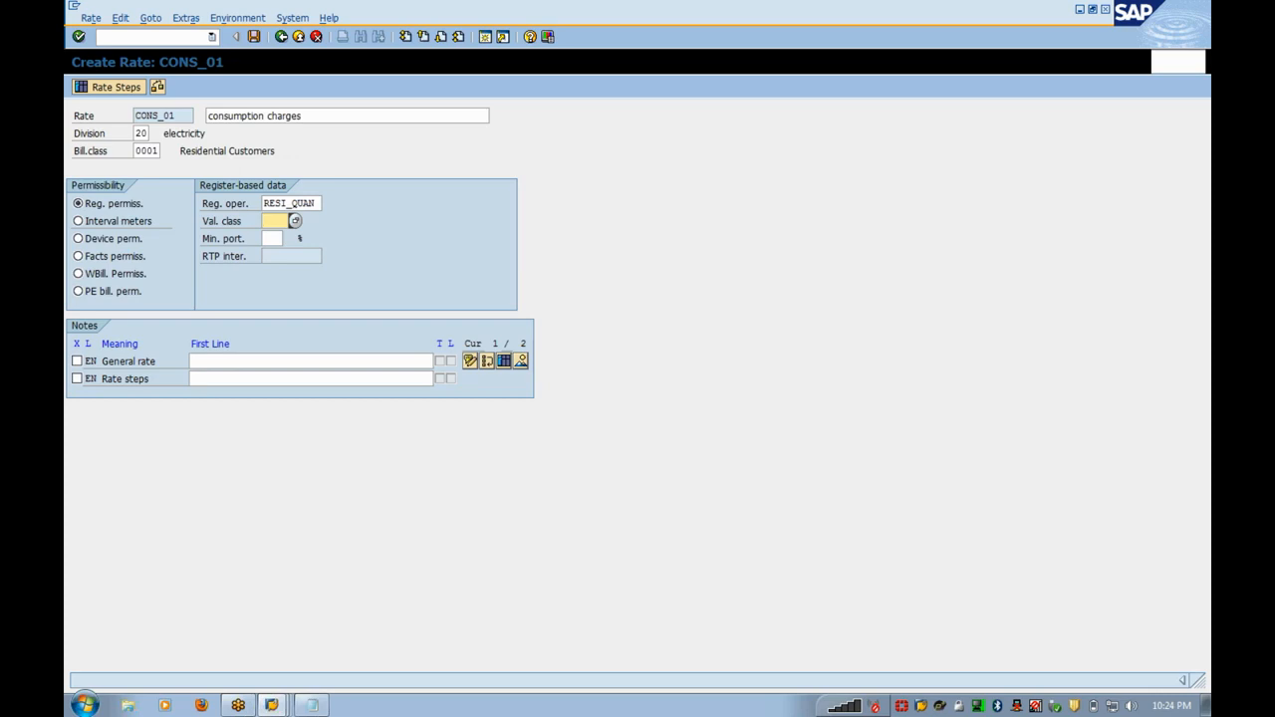
pyautogui.click(485, 39)
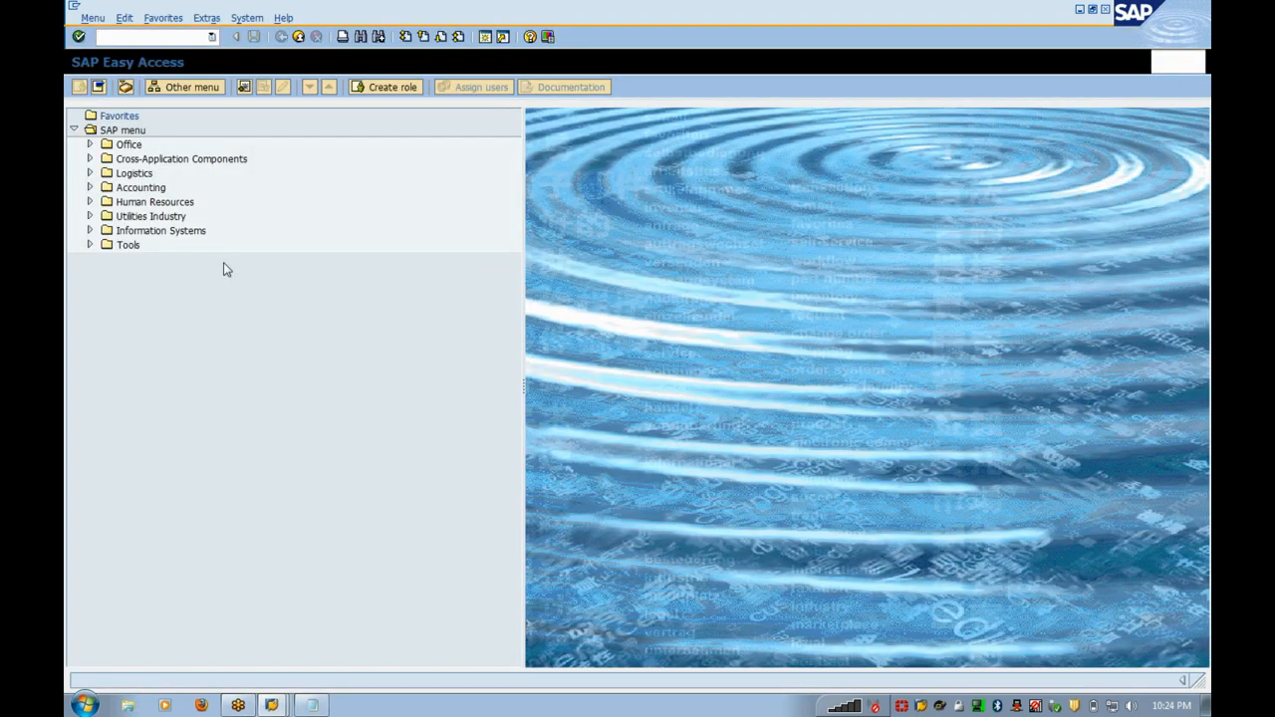
pyautogui.write('spro')
pyautogui.press('Return')
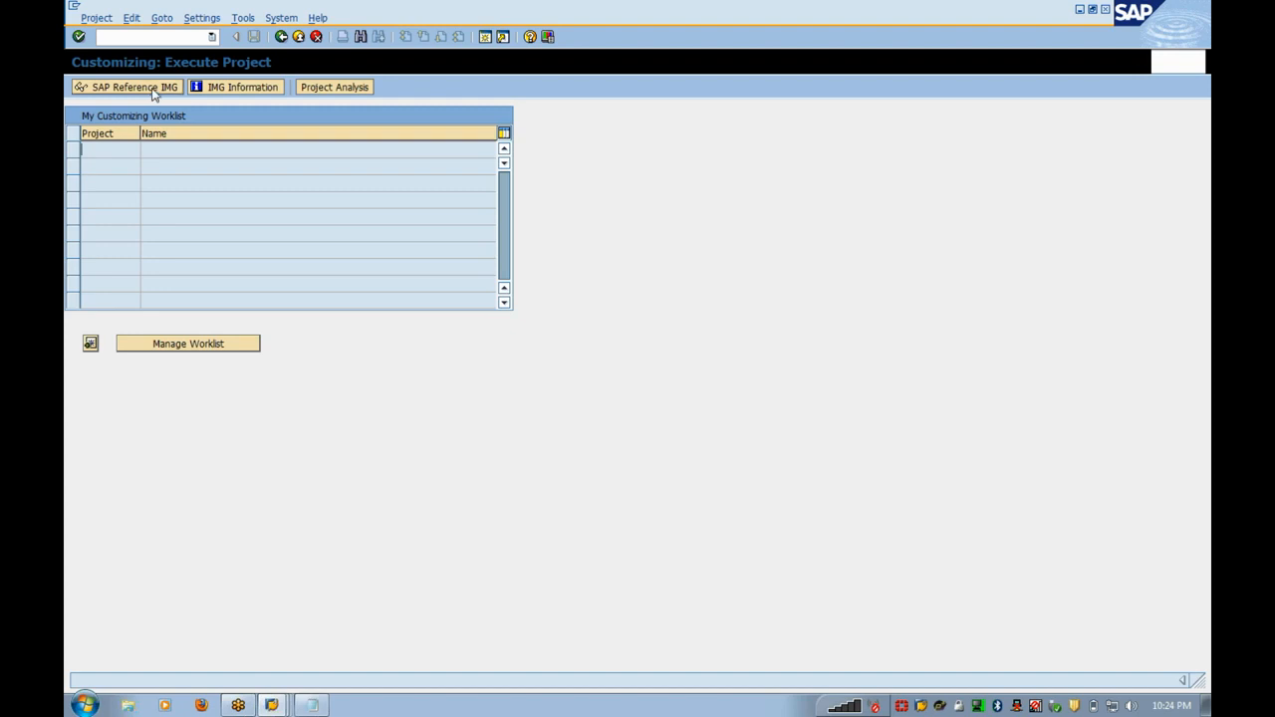
pyautogui.click(134, 86)
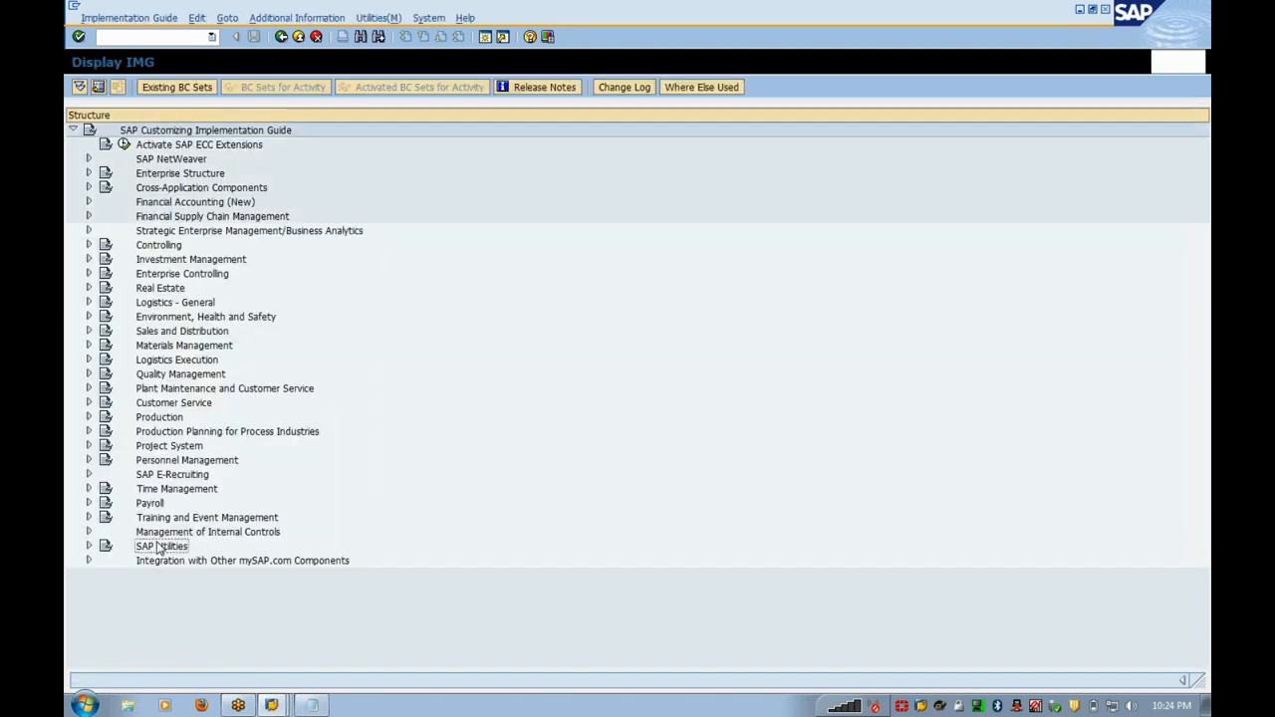
# - Expand SAP Utilities, Device Management and Meter Reading in the IMG down to the contents of Validations
pyautogui.doubleClick(159, 547)
pyautogui.press('Down')
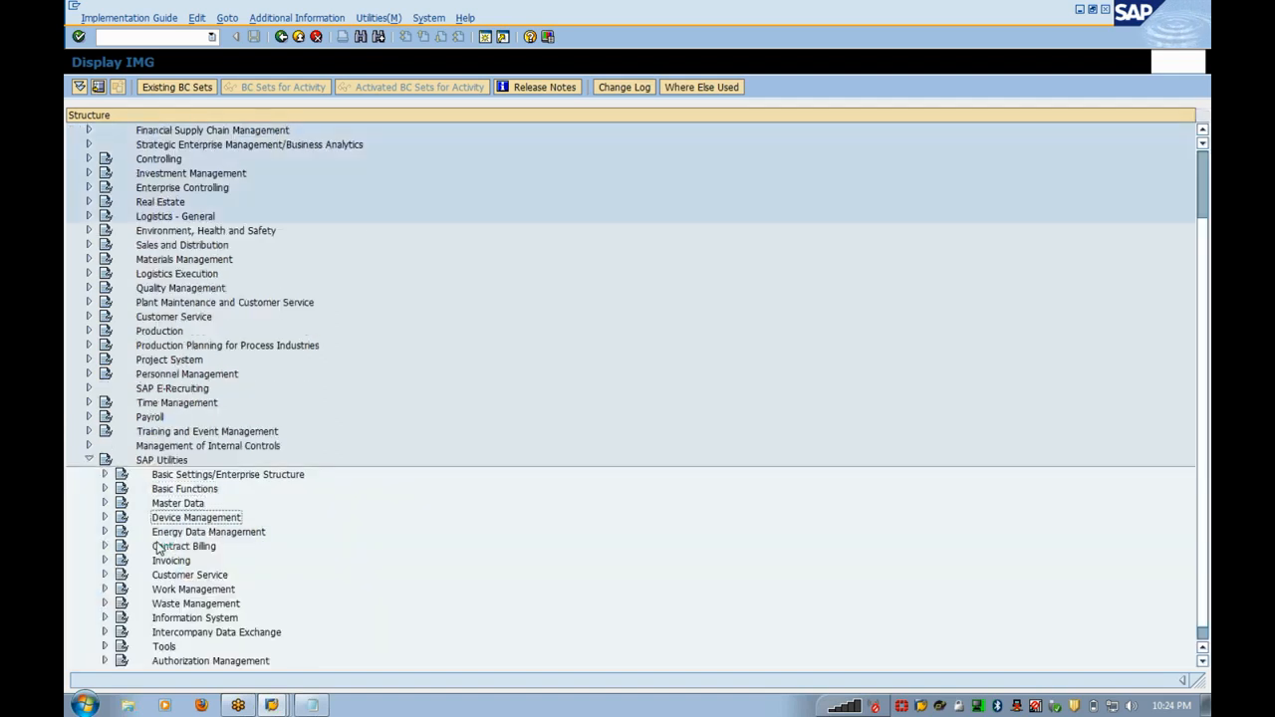
pyautogui.press('Right')
pyautogui.press('Down')
pyautogui.press('Down')
pyautogui.press('Down')
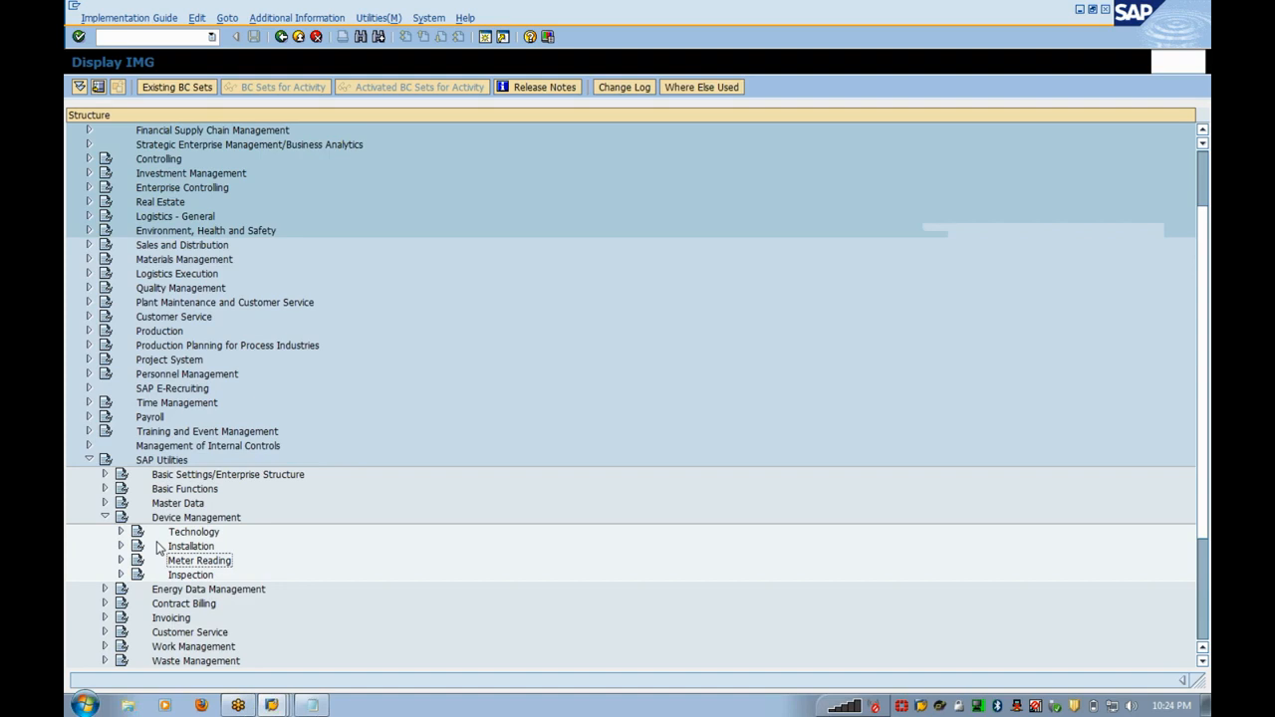
pyautogui.press('Right')
pyautogui.press('Down')
pyautogui.press('Down')
pyautogui.press('Right')
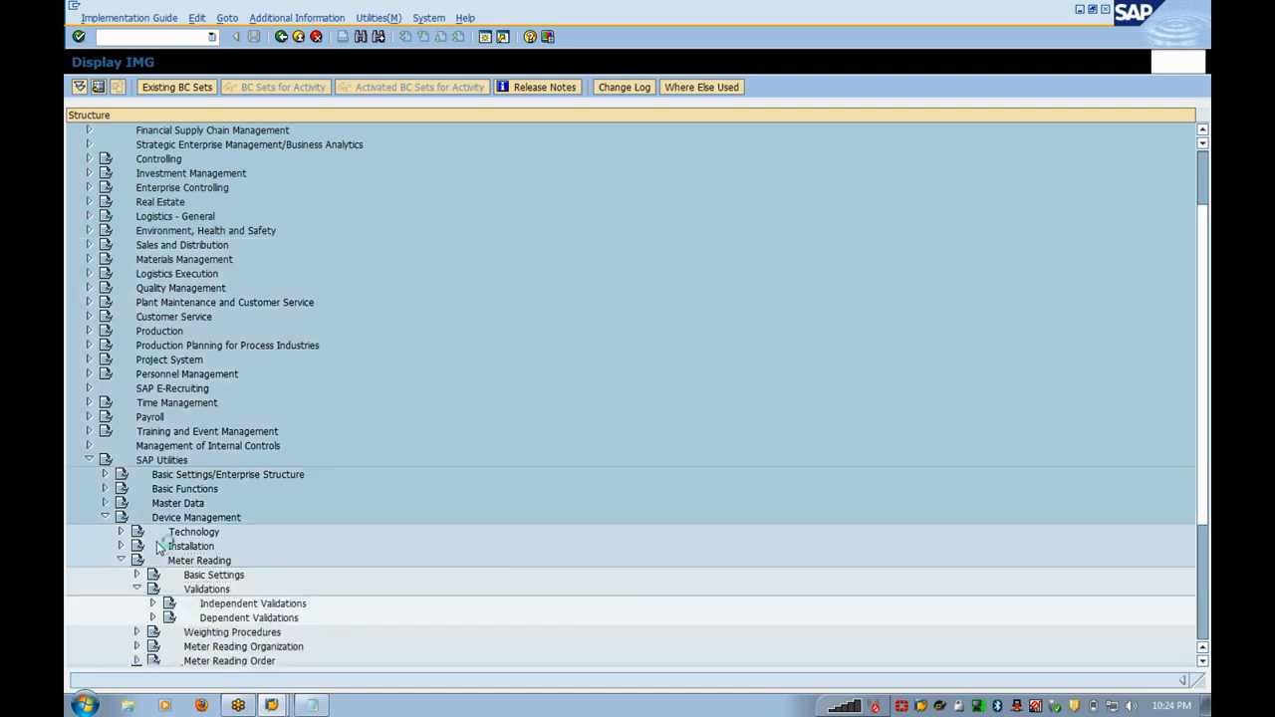
# - Under Independent Validations, view Define Validation Parameters for Validation Classes, then open Allocate Independent Validations to Validation Classes
pyautogui.press('Down')
pyautogui.press('Right')
pyautogui.press('Down')
pyautogui.press('Down')
pyautogui.press('Down')
pyautogui.press('Return')
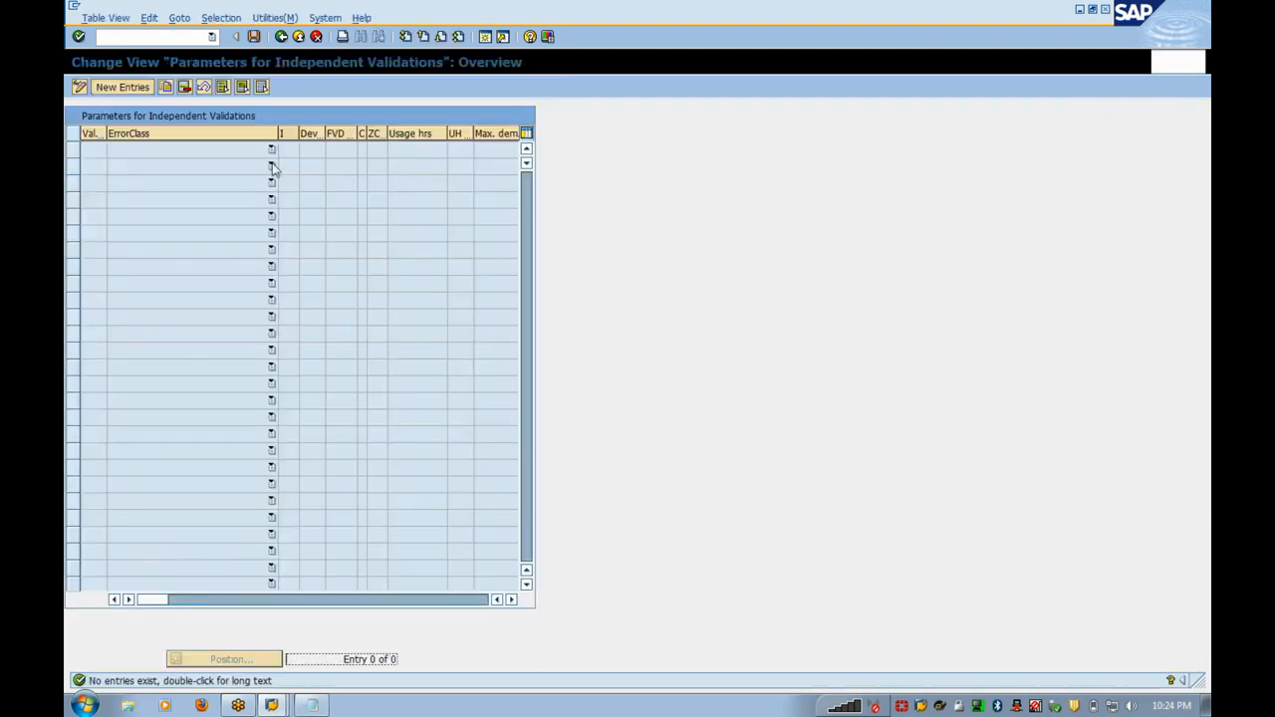
pyautogui.click(298, 37)
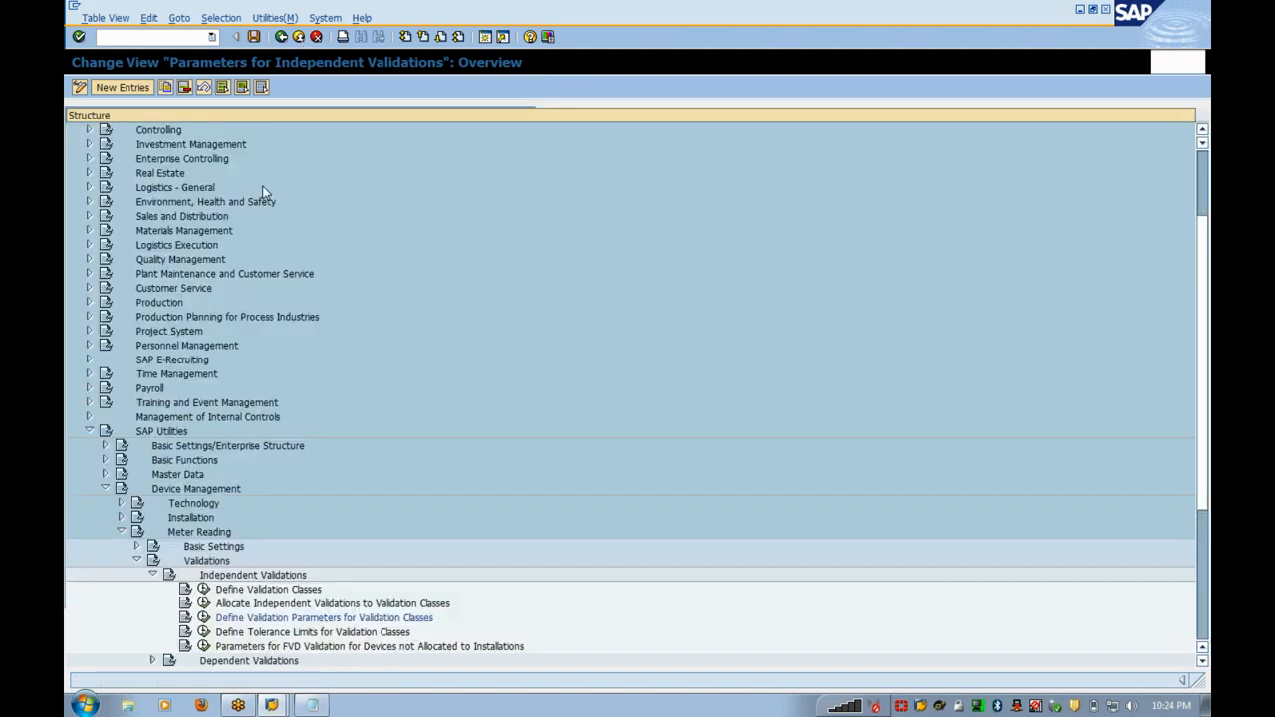
pyautogui.click(205, 604)
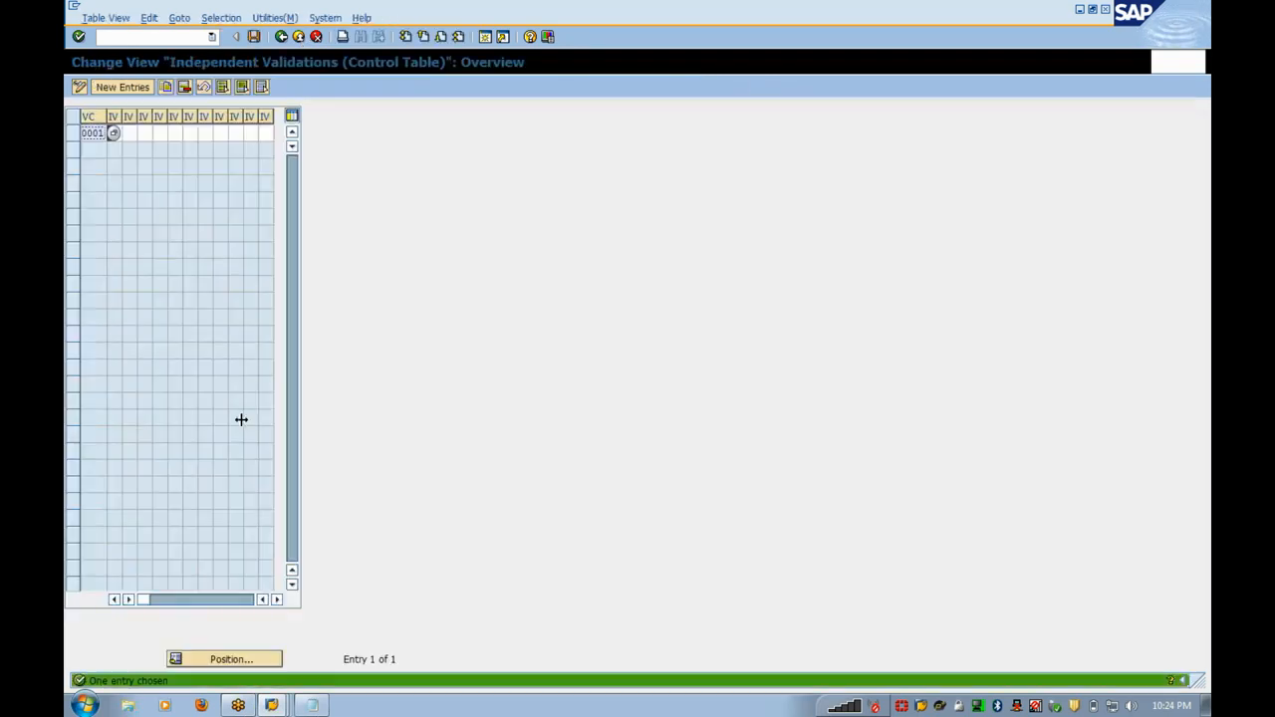
# - Set the second independent validation of validation class 0001 to 96, Validation for fixed value deviation
pyautogui.click(129, 133)
pyautogui.click(146, 134)
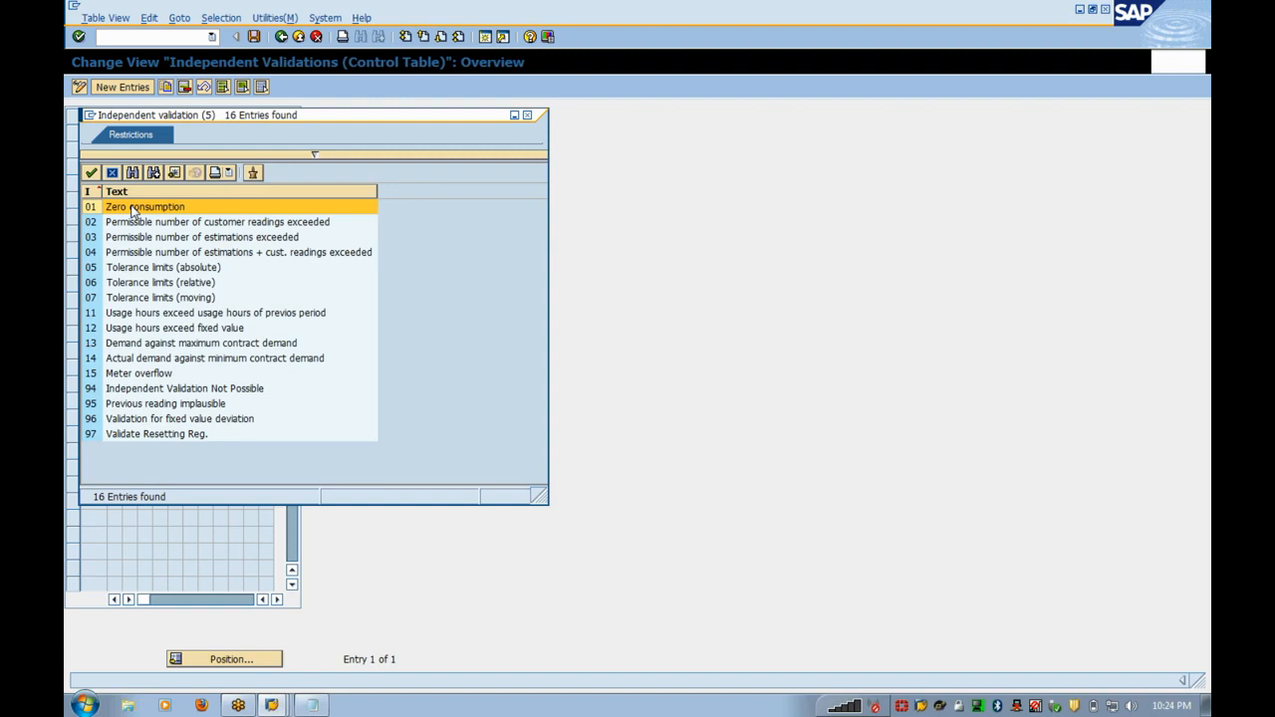
pyautogui.click(133, 210)
pyautogui.click(133, 208)
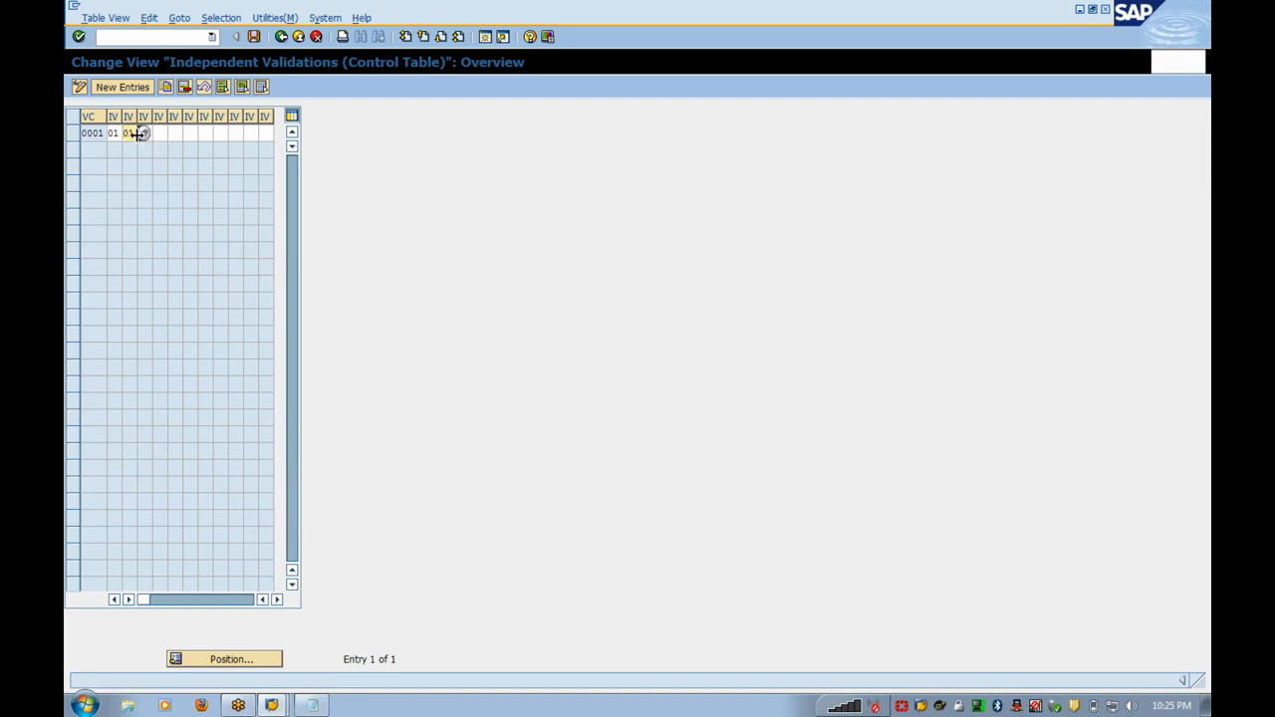
pyautogui.click(144, 134)
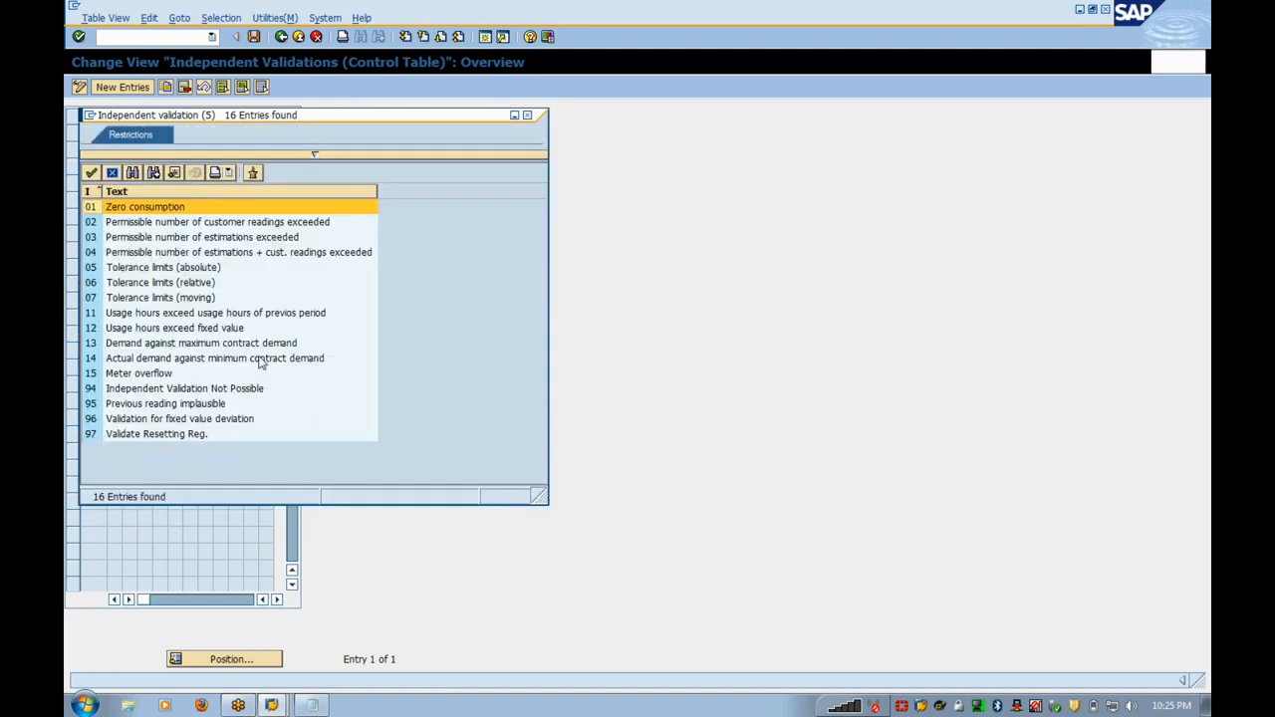
pyautogui.click(185, 270)
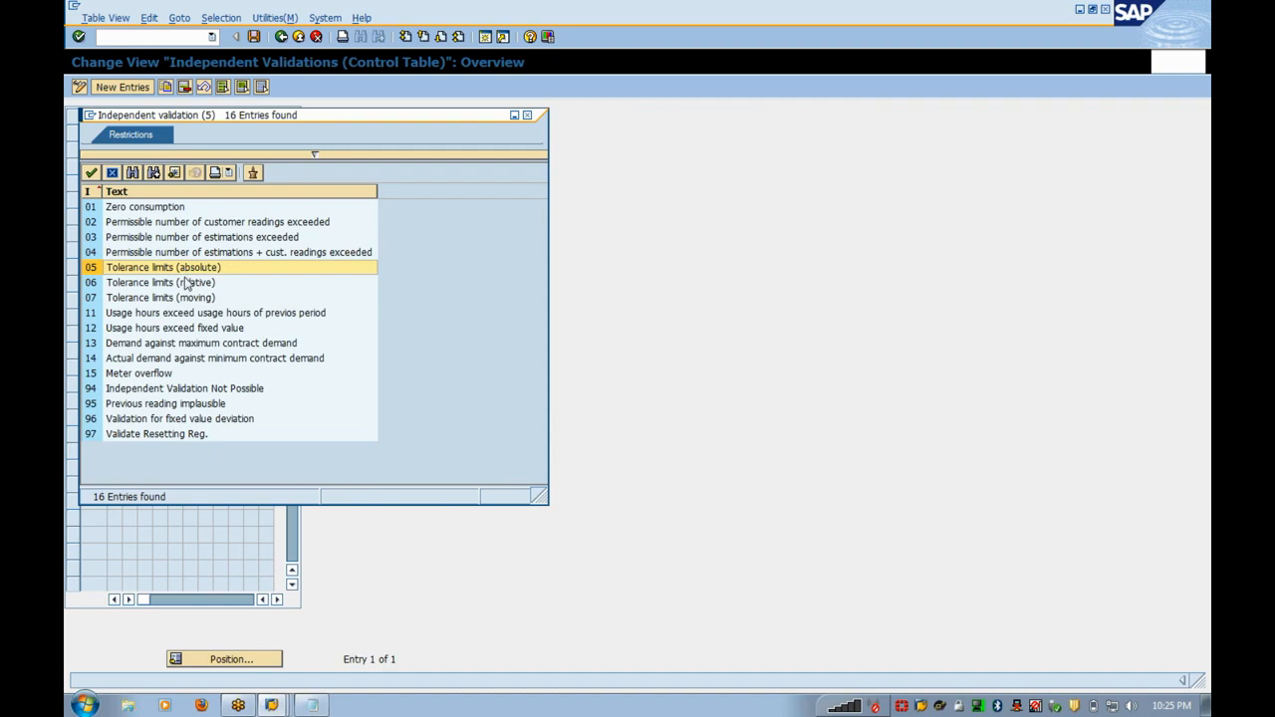
pyautogui.click(225, 422)
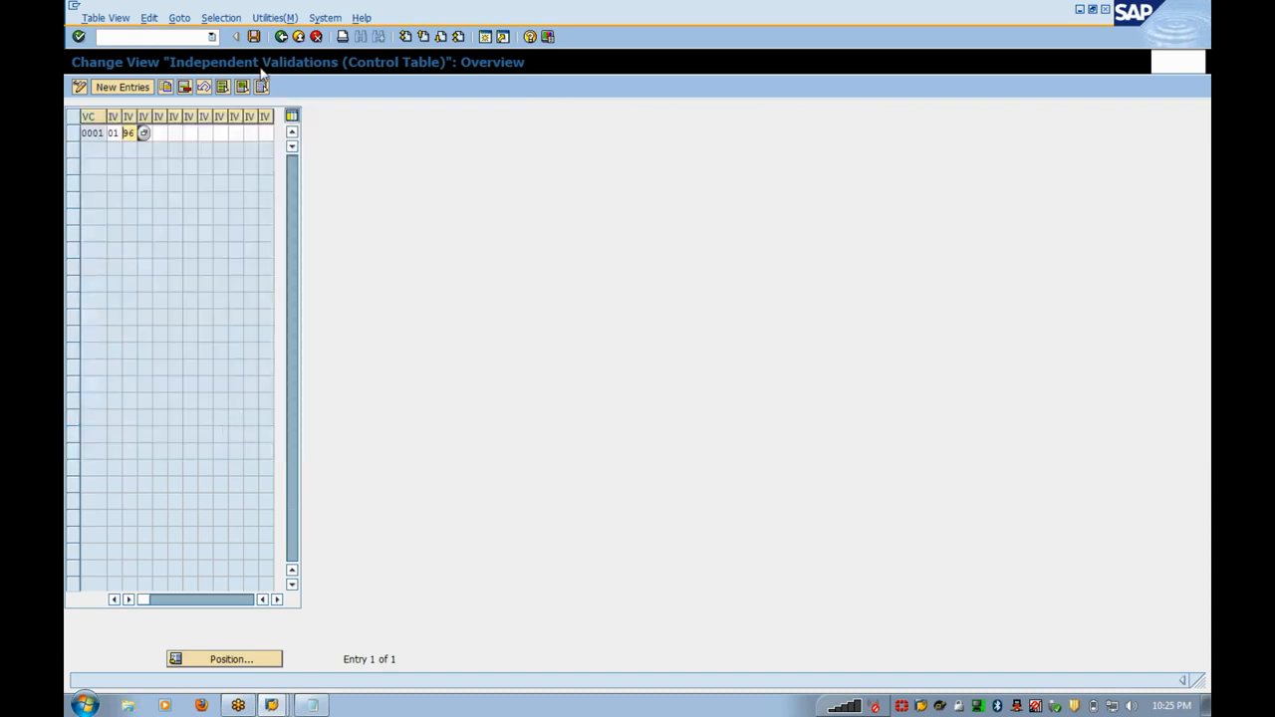
# - Leave the independent validations table, saving the changes to customizing request ECCK900021
pyautogui.click(281, 37)
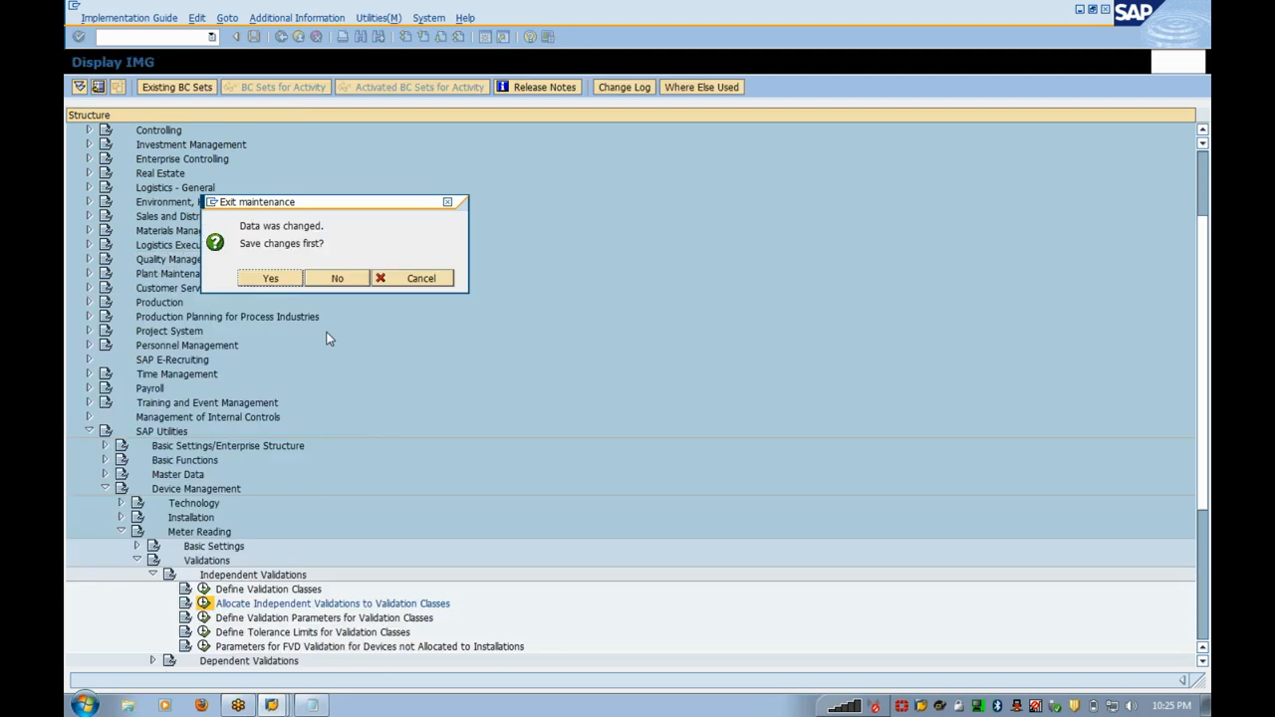
pyautogui.click(270, 279)
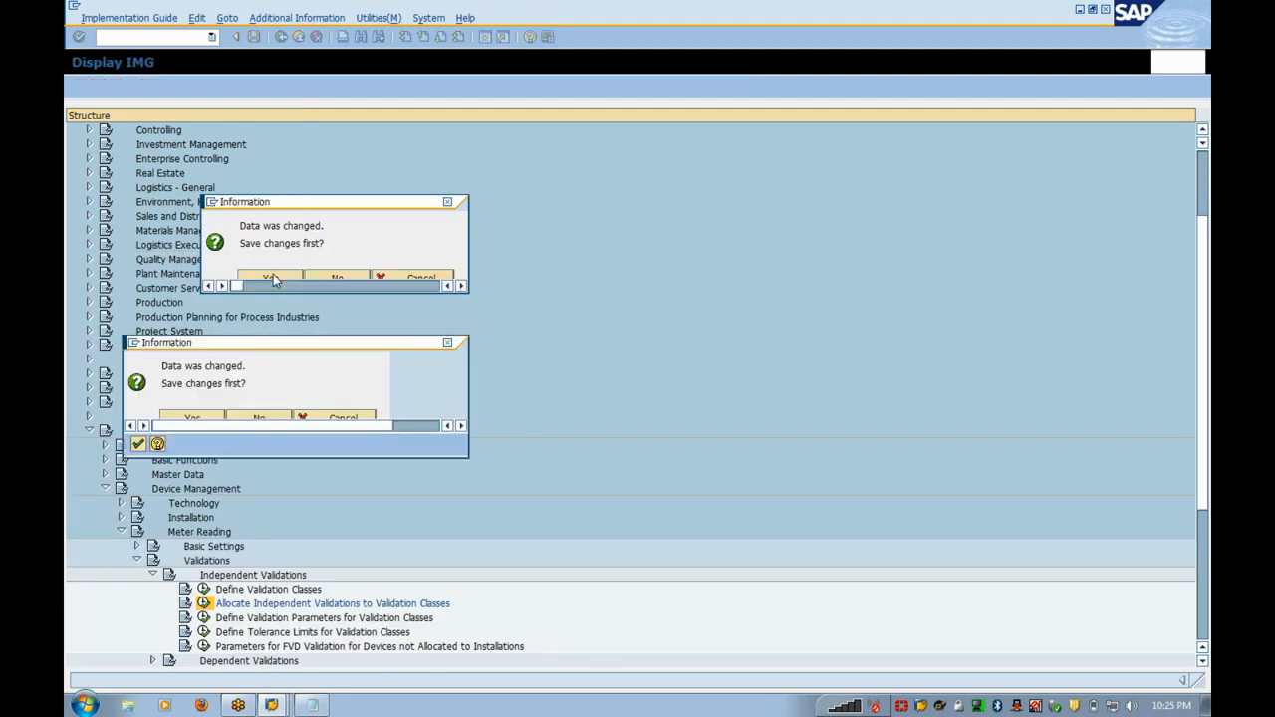
pyautogui.click(139, 445)
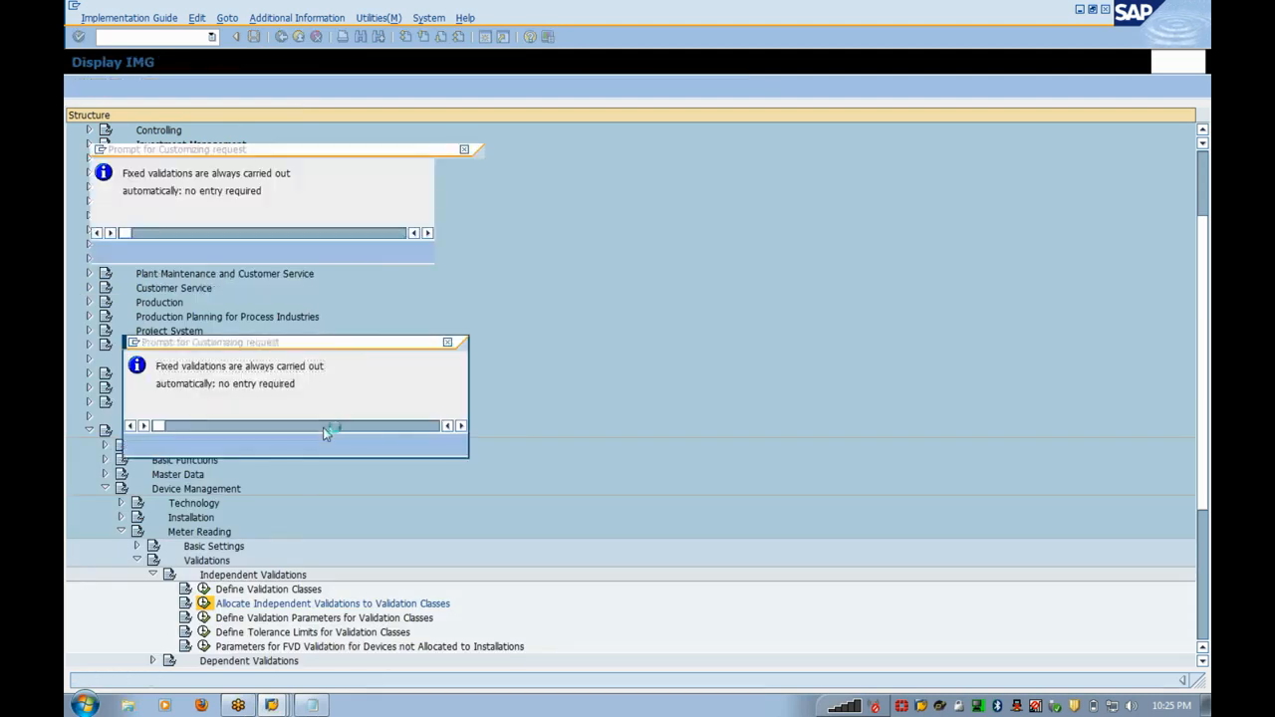
pyautogui.click(105, 252)
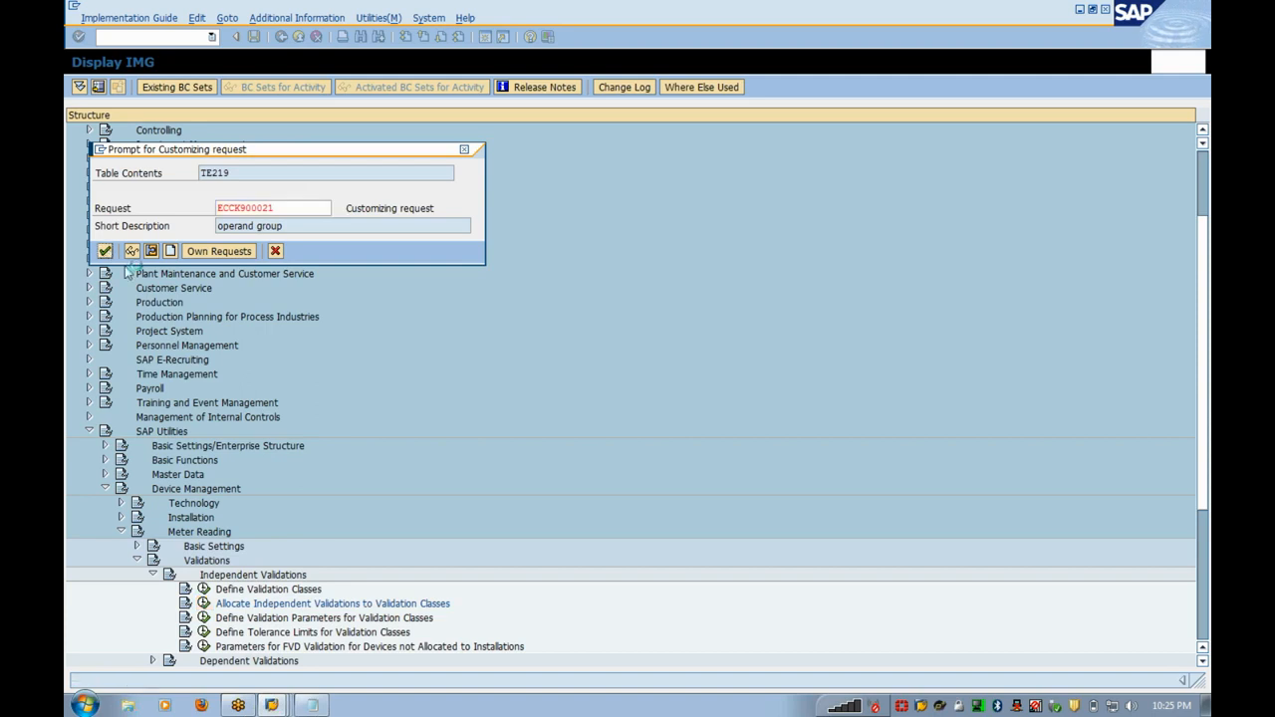
# - View a blank new entry under Parameters for FVD Validation for Devices not Allocated to Installations, then return to the IMG
pyautogui.click(204, 647)
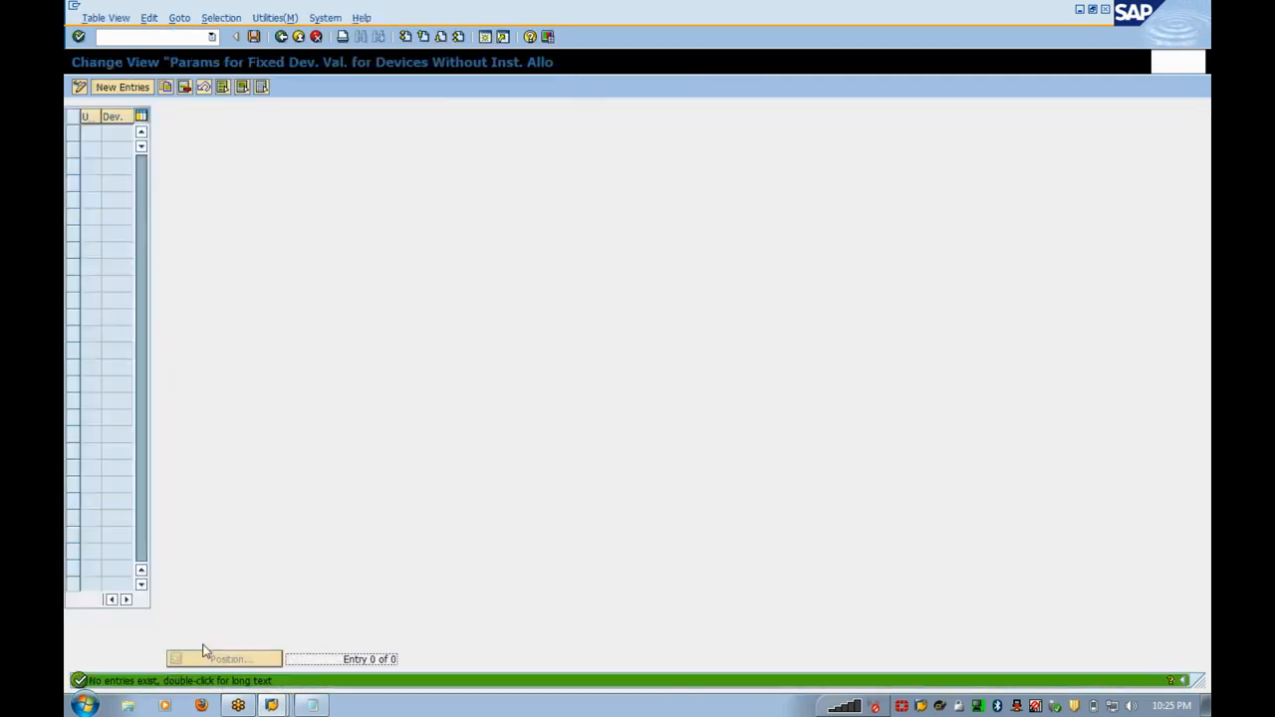
pyautogui.click(118, 88)
pyautogui.click(117, 133)
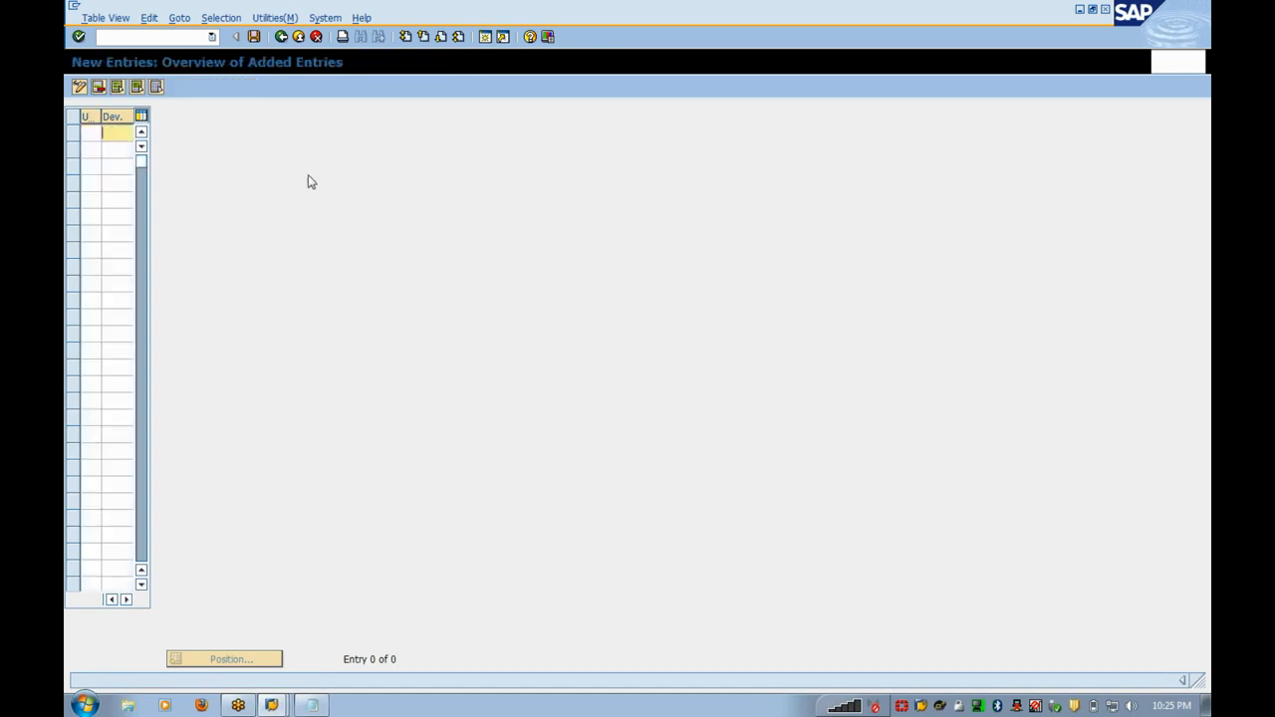
pyautogui.click(301, 43)
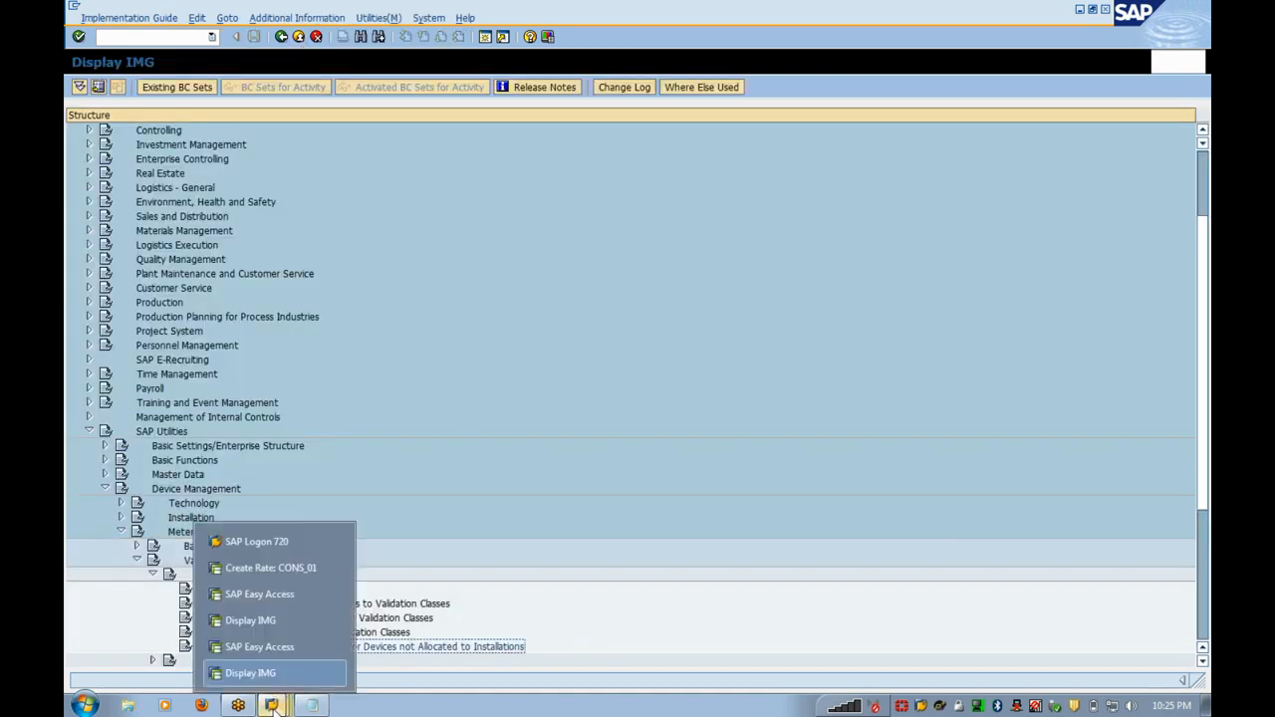
# - Switch back to the Create Rate session for CONS_01 and set the validation class to 0001
pyautogui.click(274, 708)
pyautogui.click(305, 577)
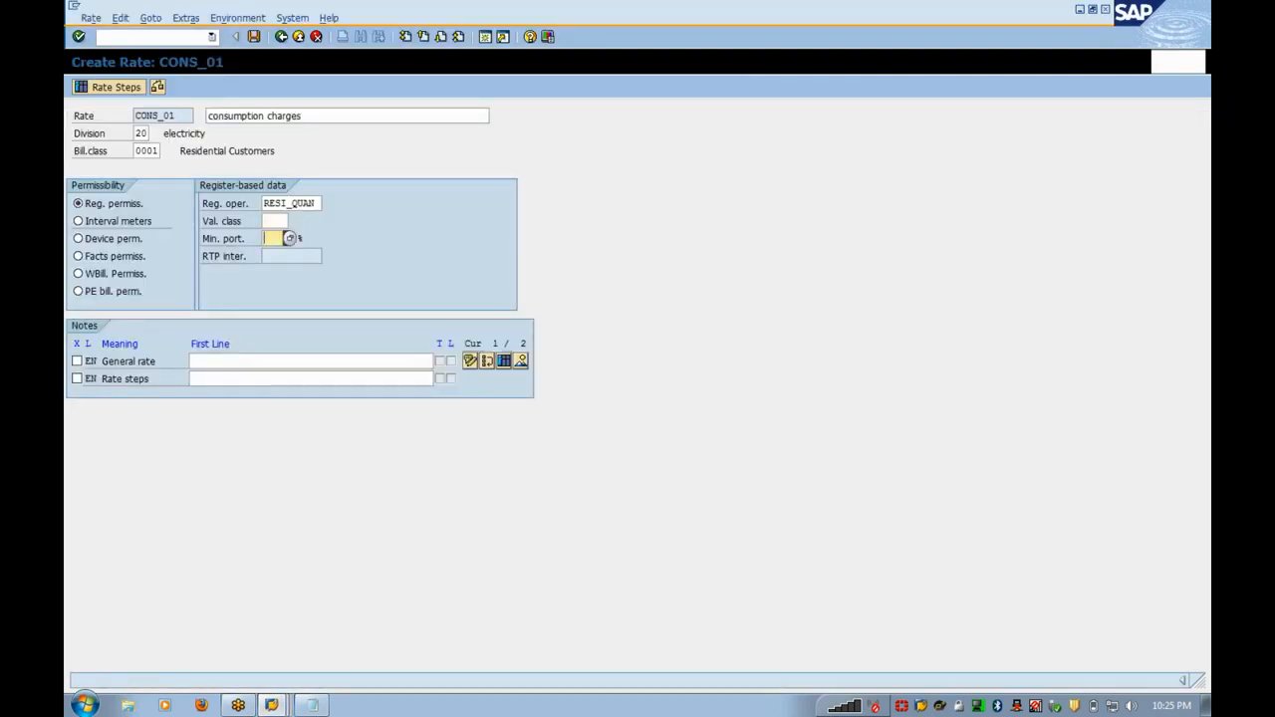
pyautogui.click(295, 221)
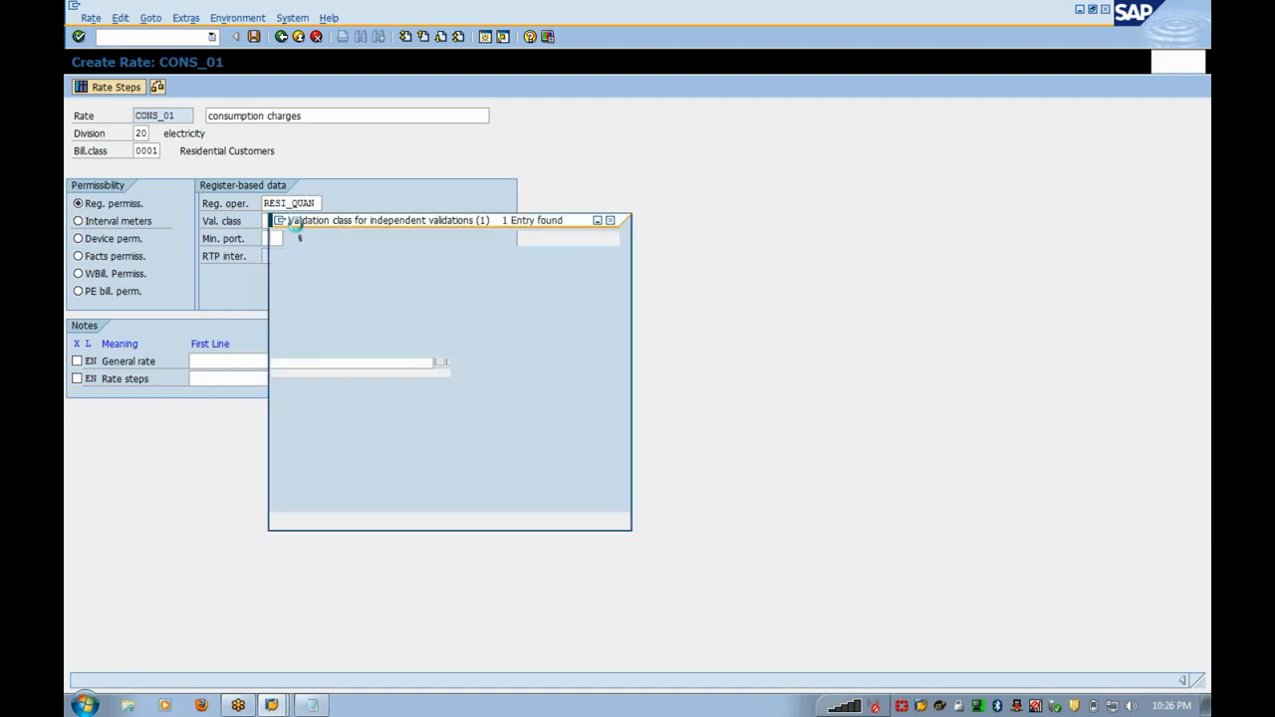
pyautogui.doubleClick(292, 316)
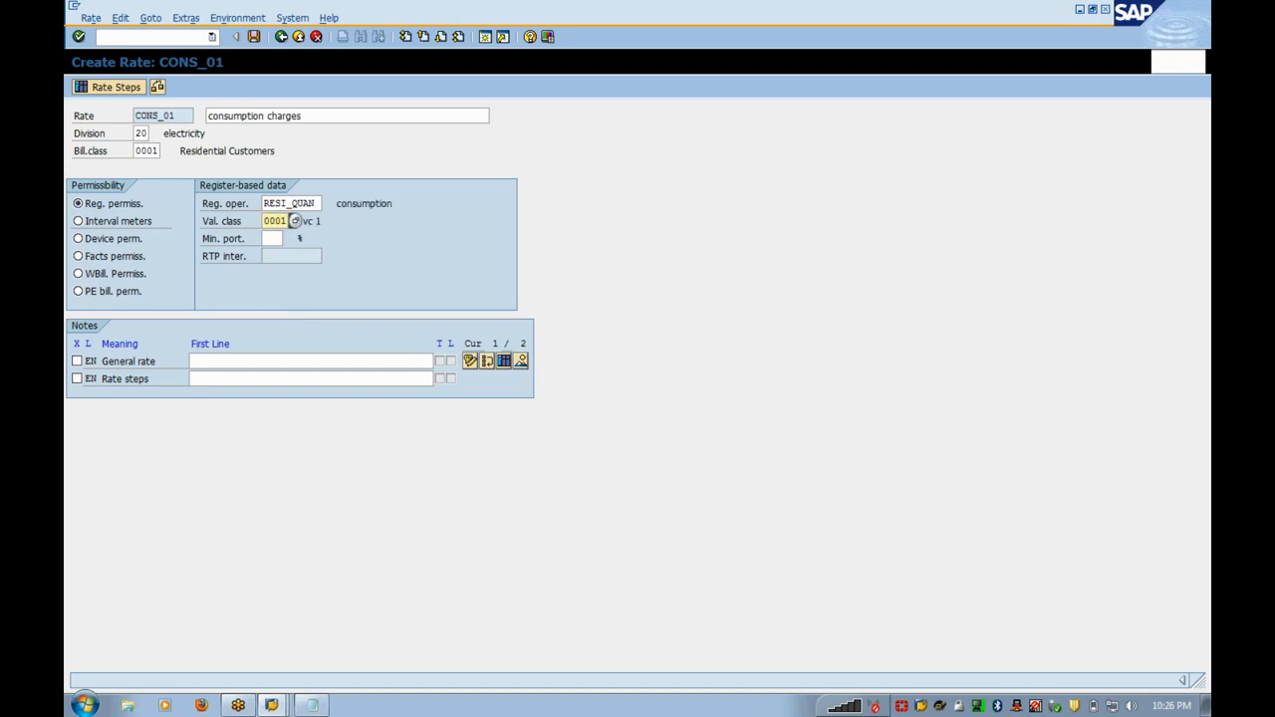
# - Check the allowed values for the rate's minimum portion and set it to 90 percent
pyautogui.click(287, 239)
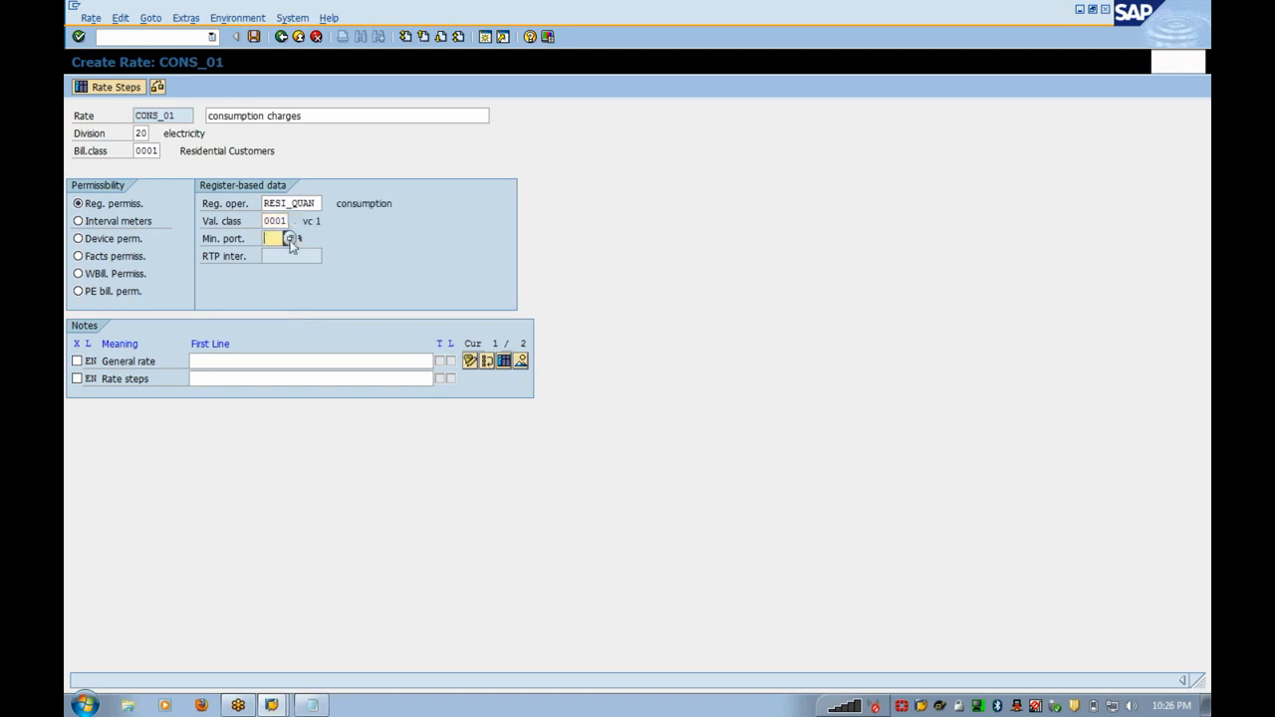
pyautogui.click(300, 241)
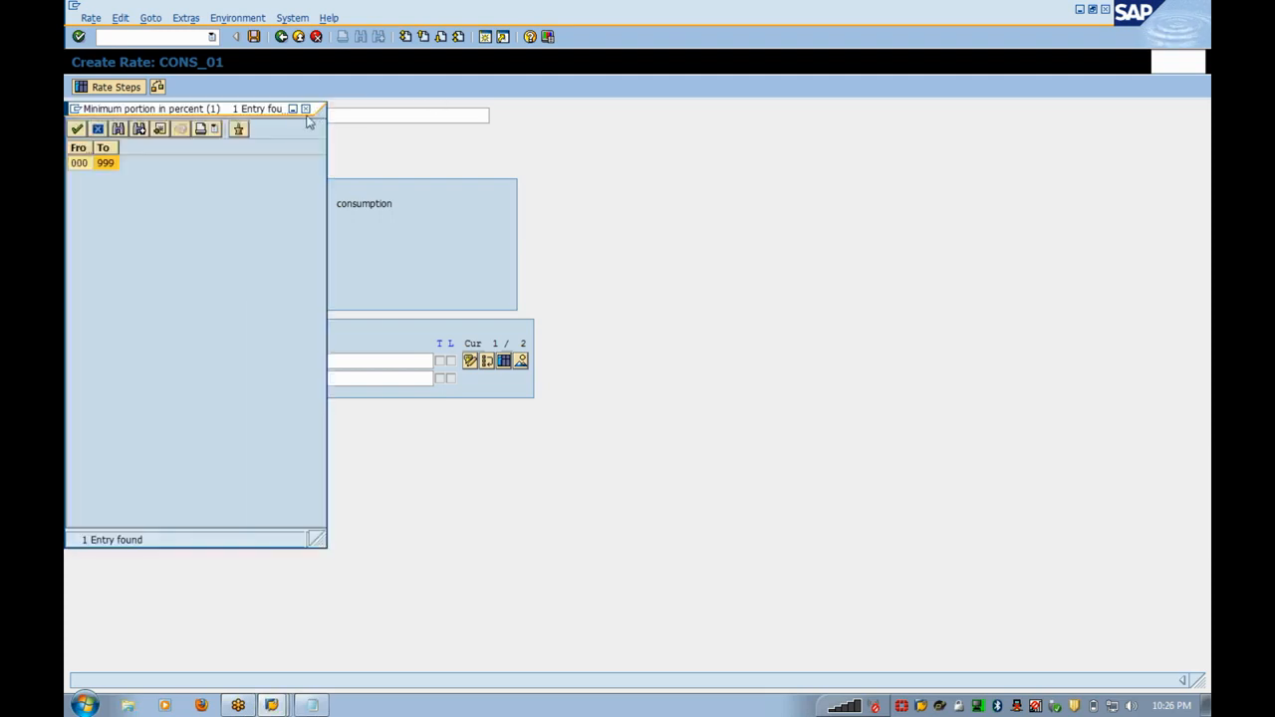
pyautogui.click(306, 110)
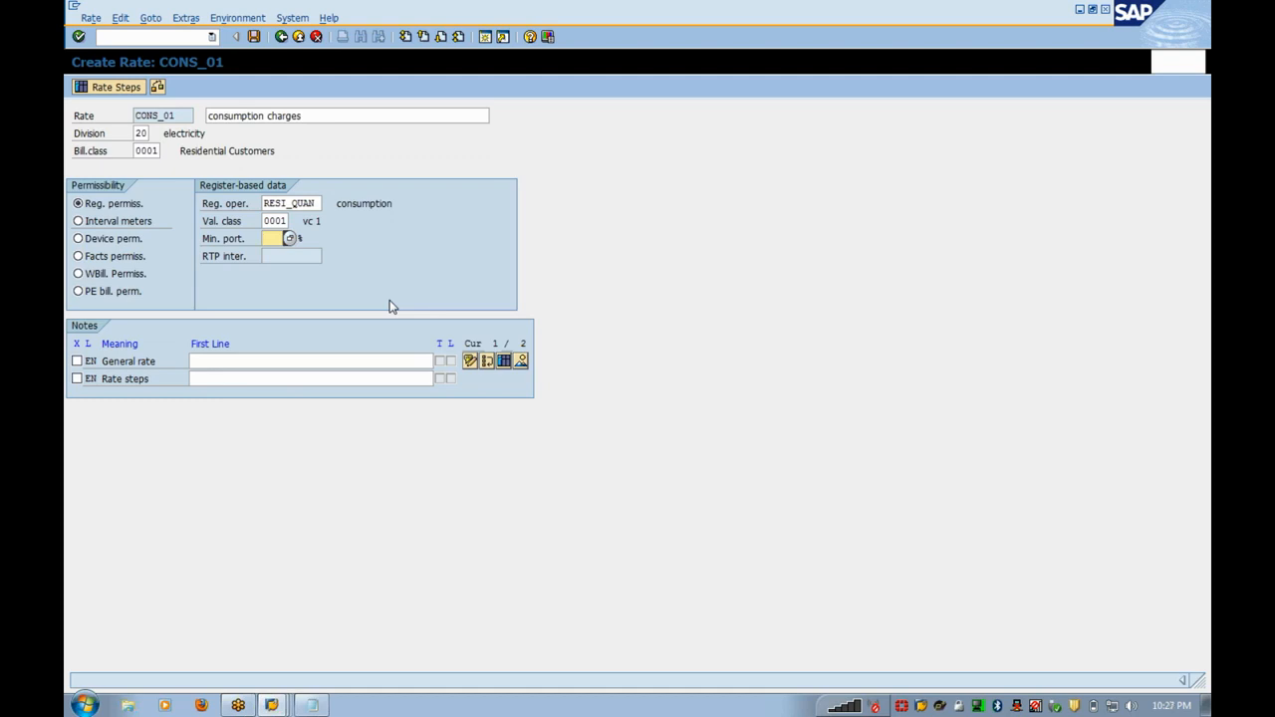
pyautogui.write('90')
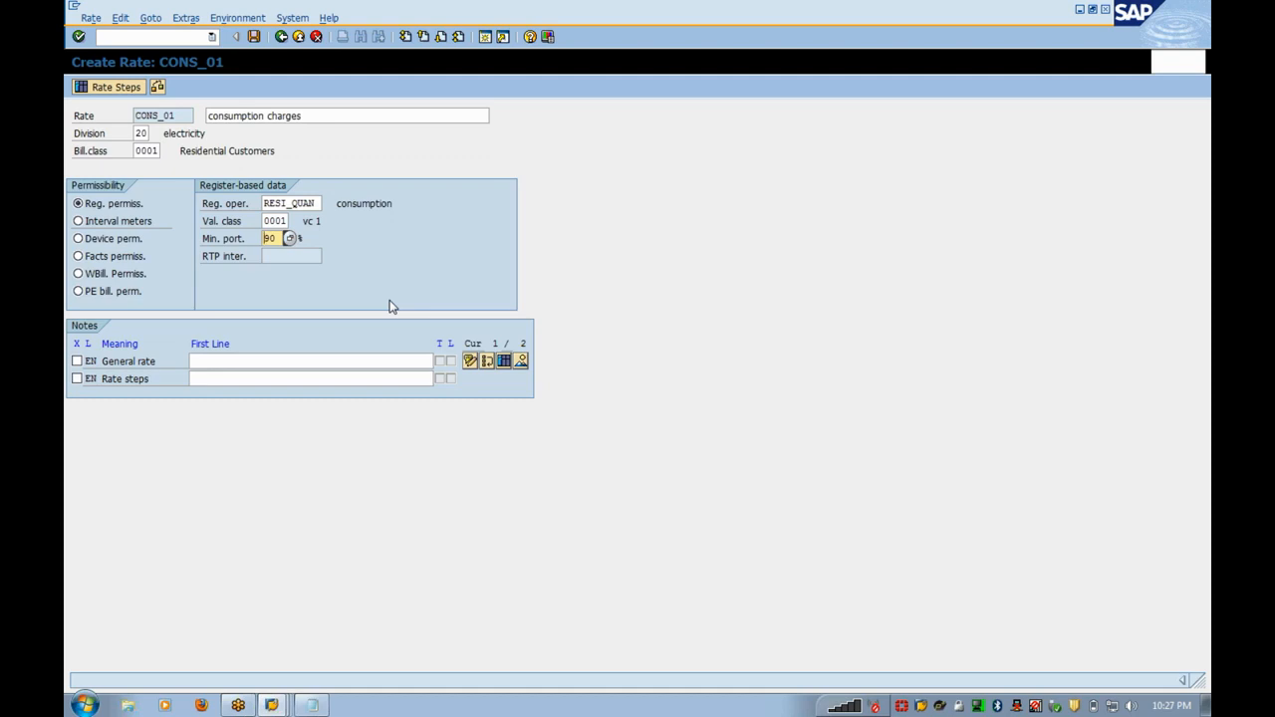
# - Go to the rate steps of CONS_01 and choose variant program QUANTI01 for the first step
pyautogui.click(115, 88)
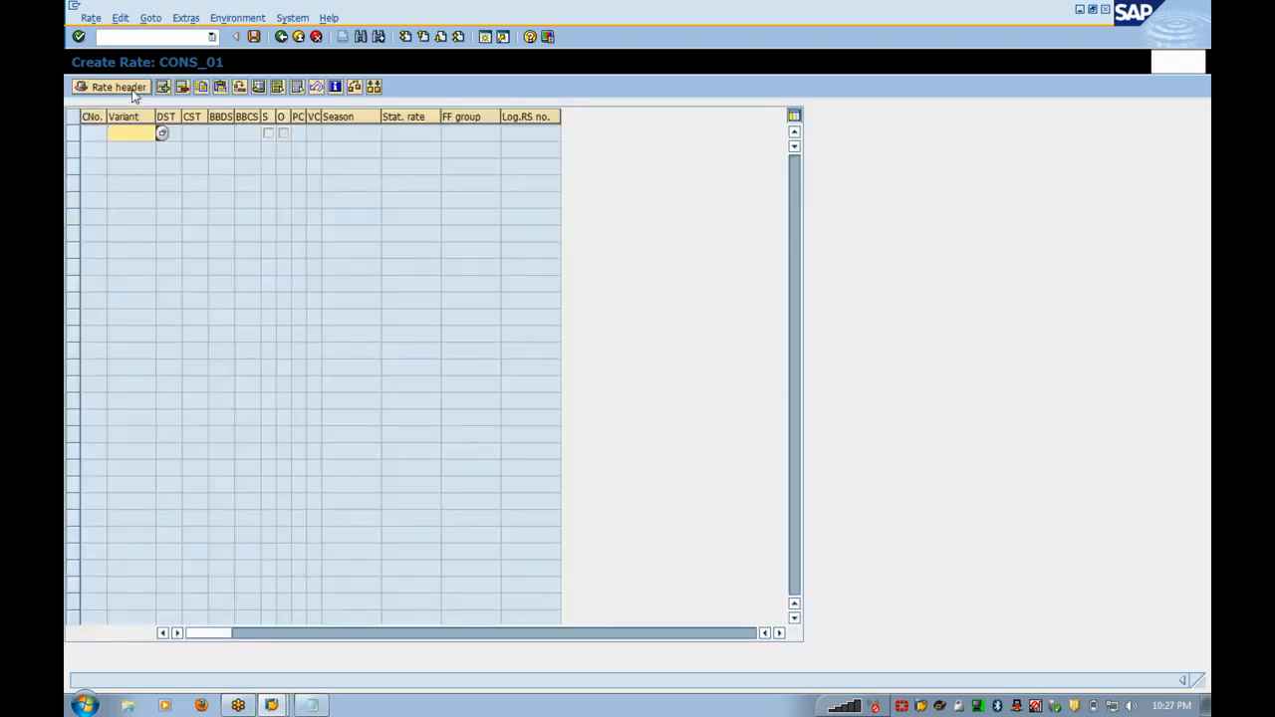
pyautogui.click(164, 134)
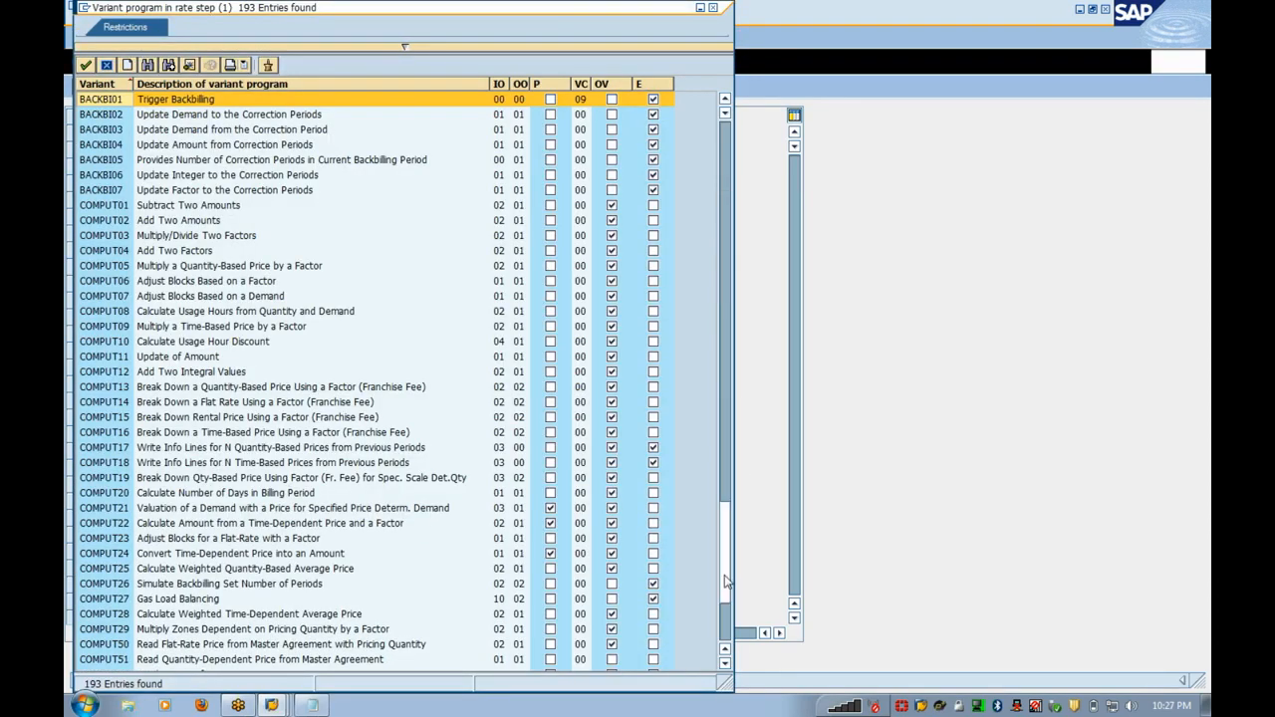
pyautogui.moveTo(725, 582); pyautogui.dragTo(726, 584)
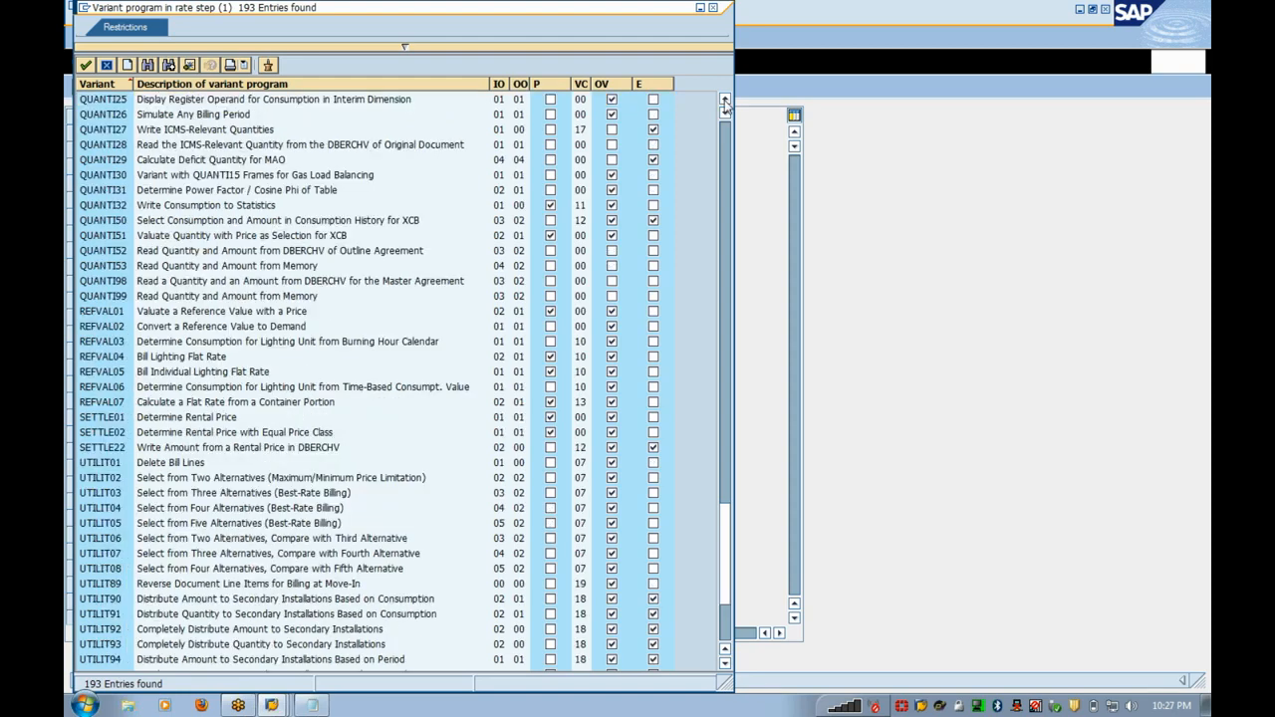
pyautogui.click(725, 101)
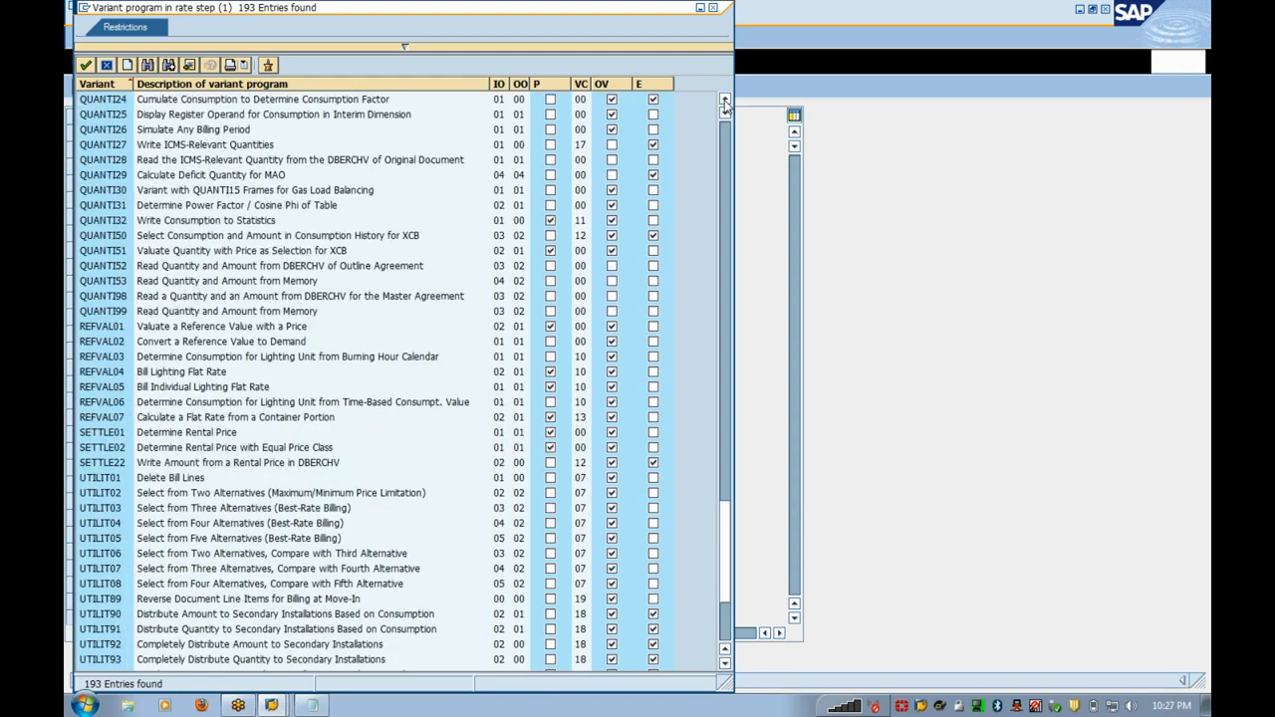
pyautogui.click(726, 101)
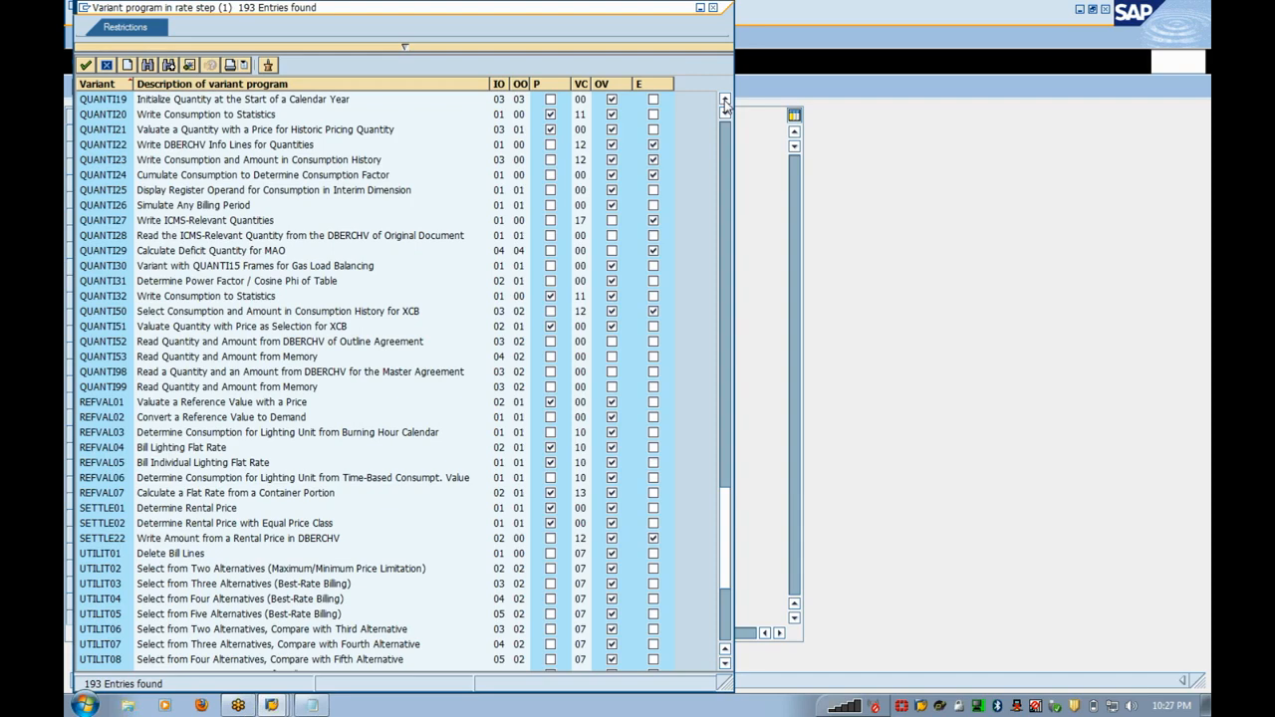
pyautogui.click(725, 100)
pyautogui.click(725, 101)
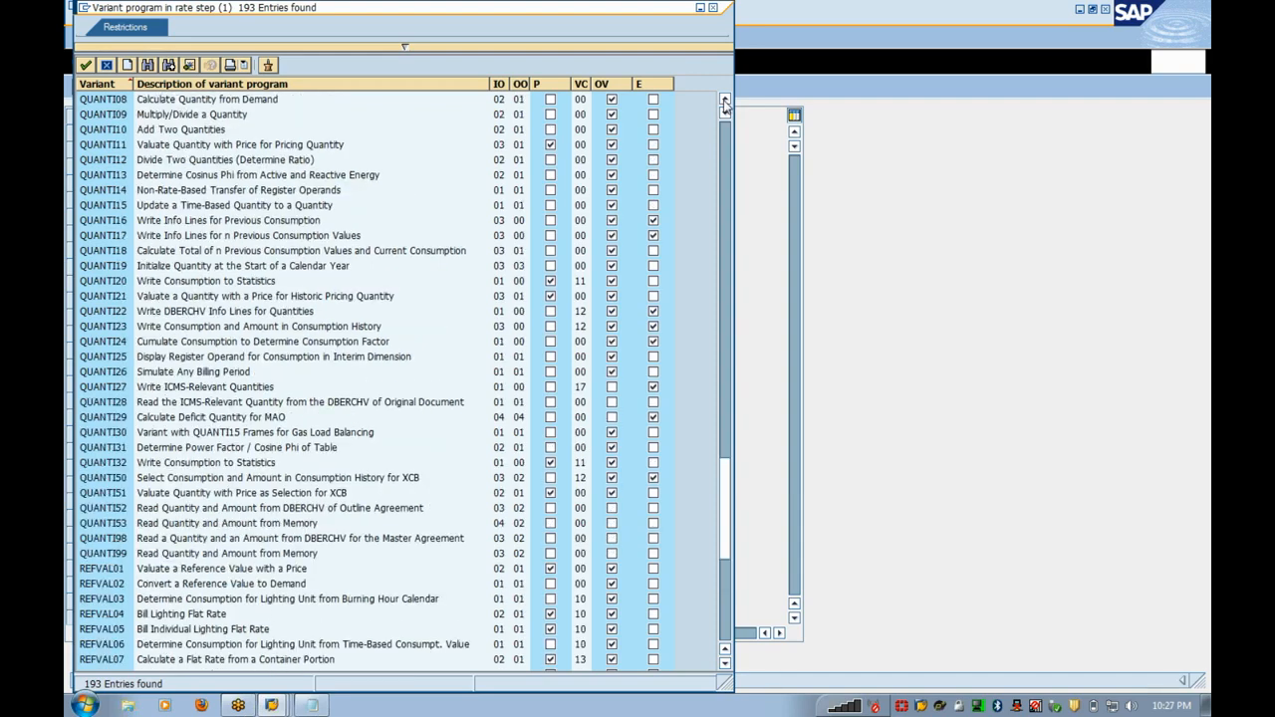
pyautogui.click(725, 100)
pyautogui.click(725, 101)
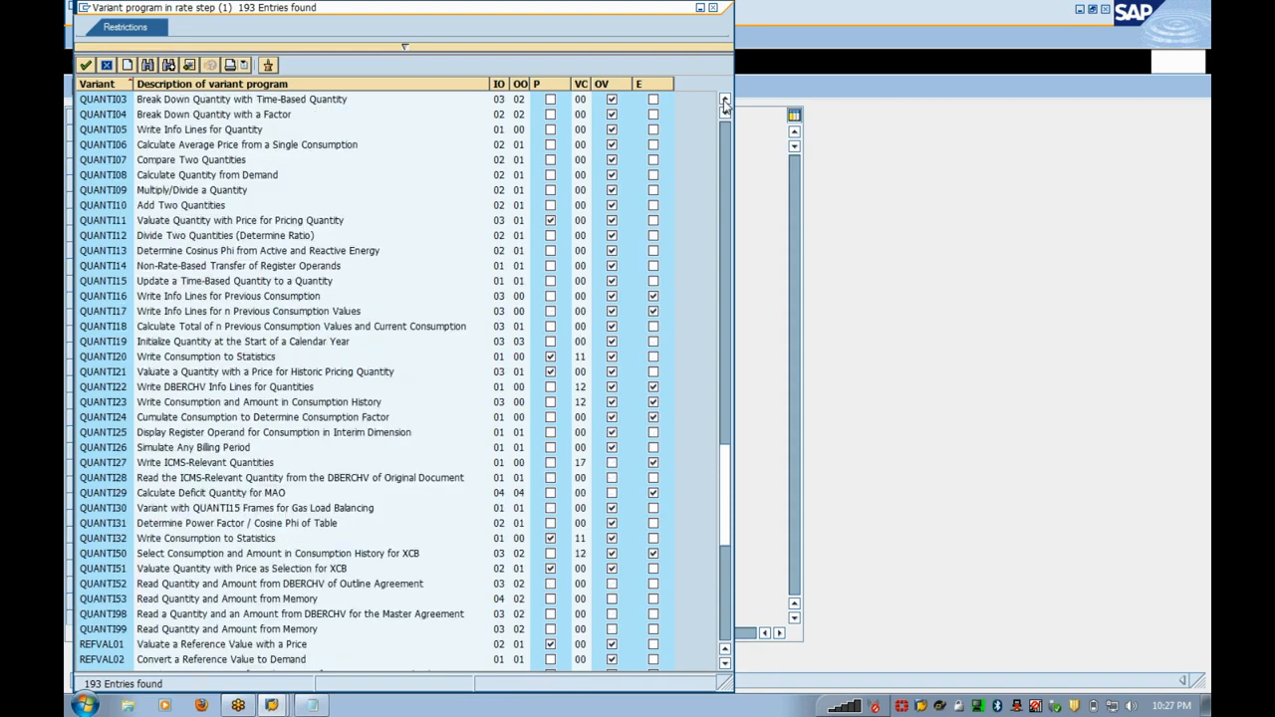
pyautogui.click(726, 100)
pyautogui.doubleClick(105, 129)
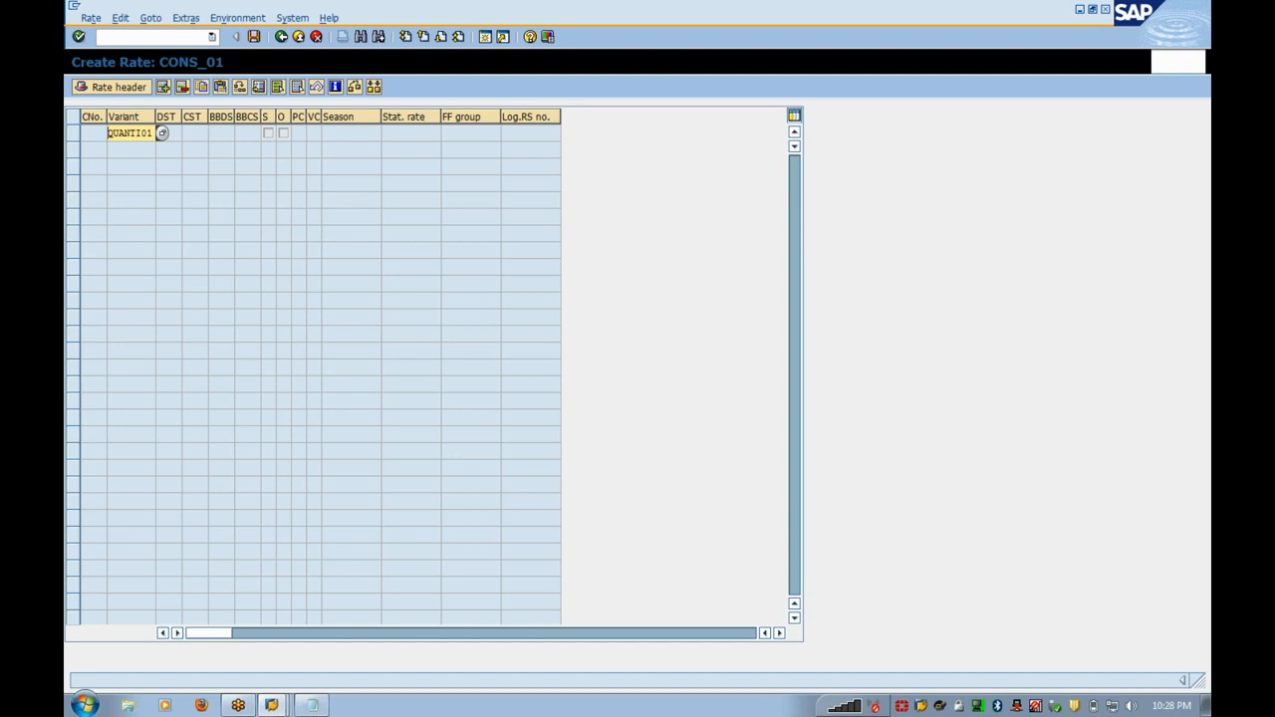
# - List the available variant programs for the first rate step and locate QUANTI01, Valuate Quantity with Price
pyautogui.click(164, 133)
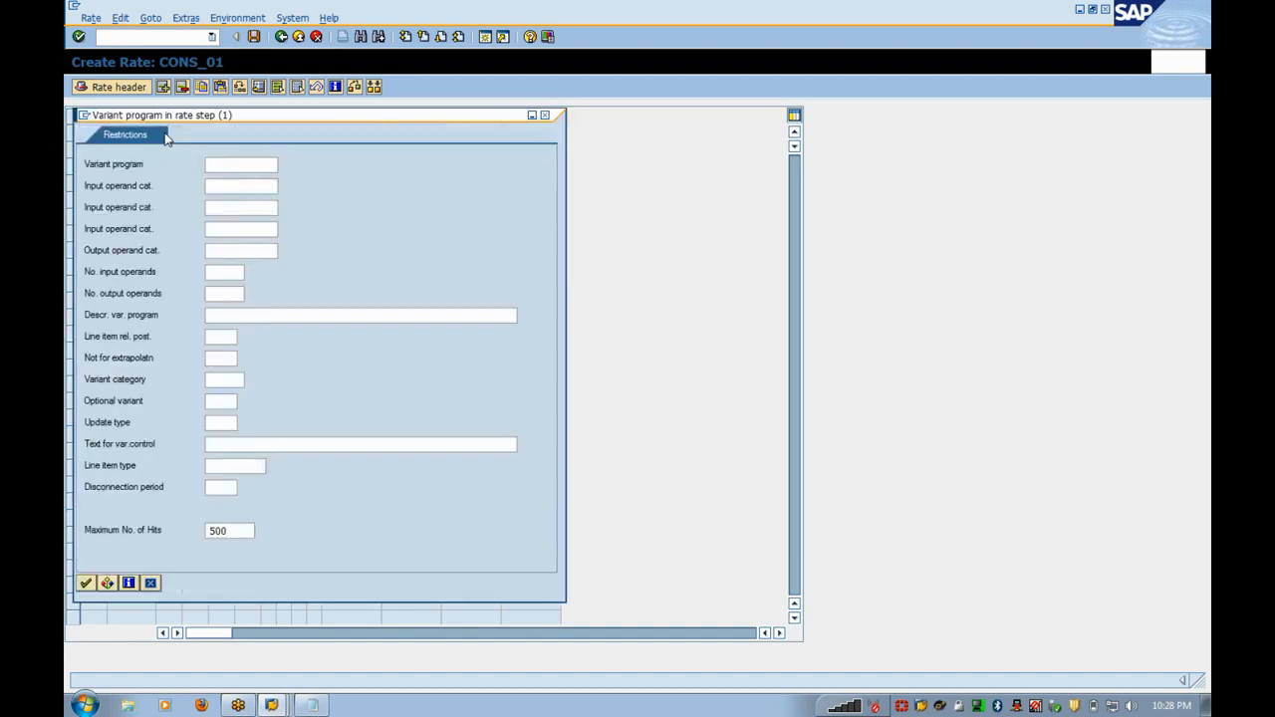
pyautogui.press('Return')
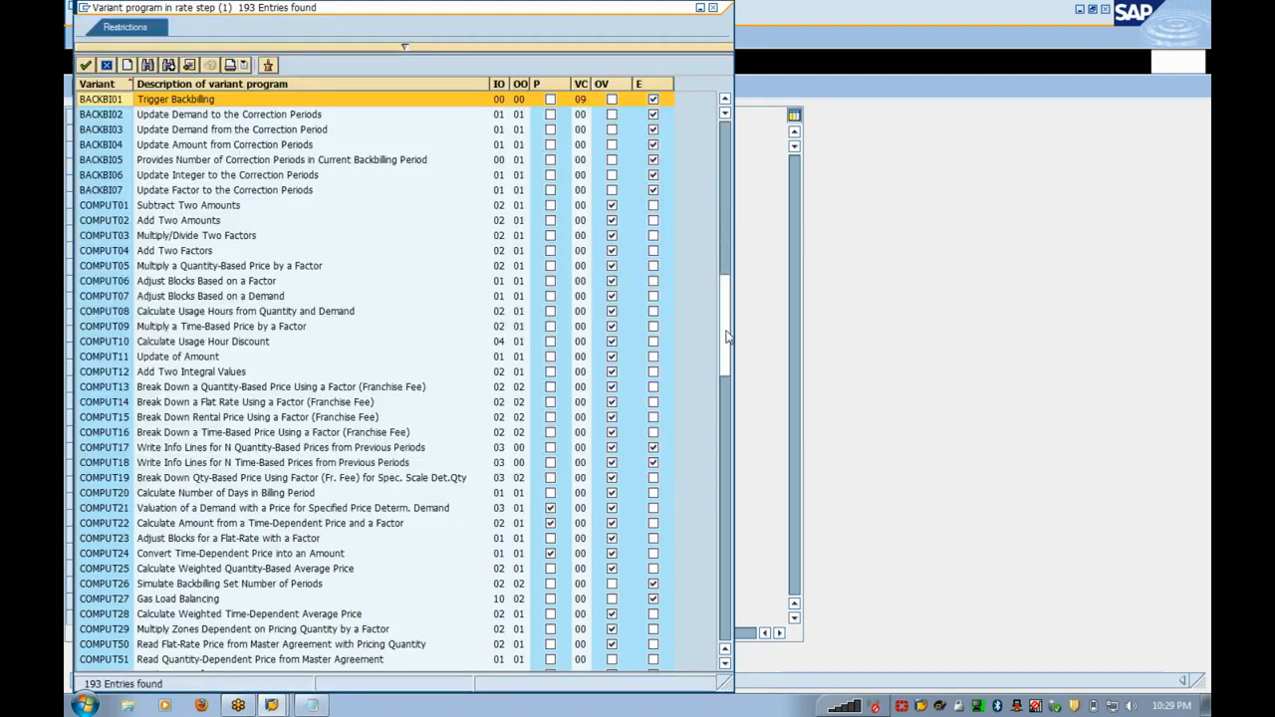
pyautogui.moveTo(728, 339); pyautogui.dragTo(737, 424)
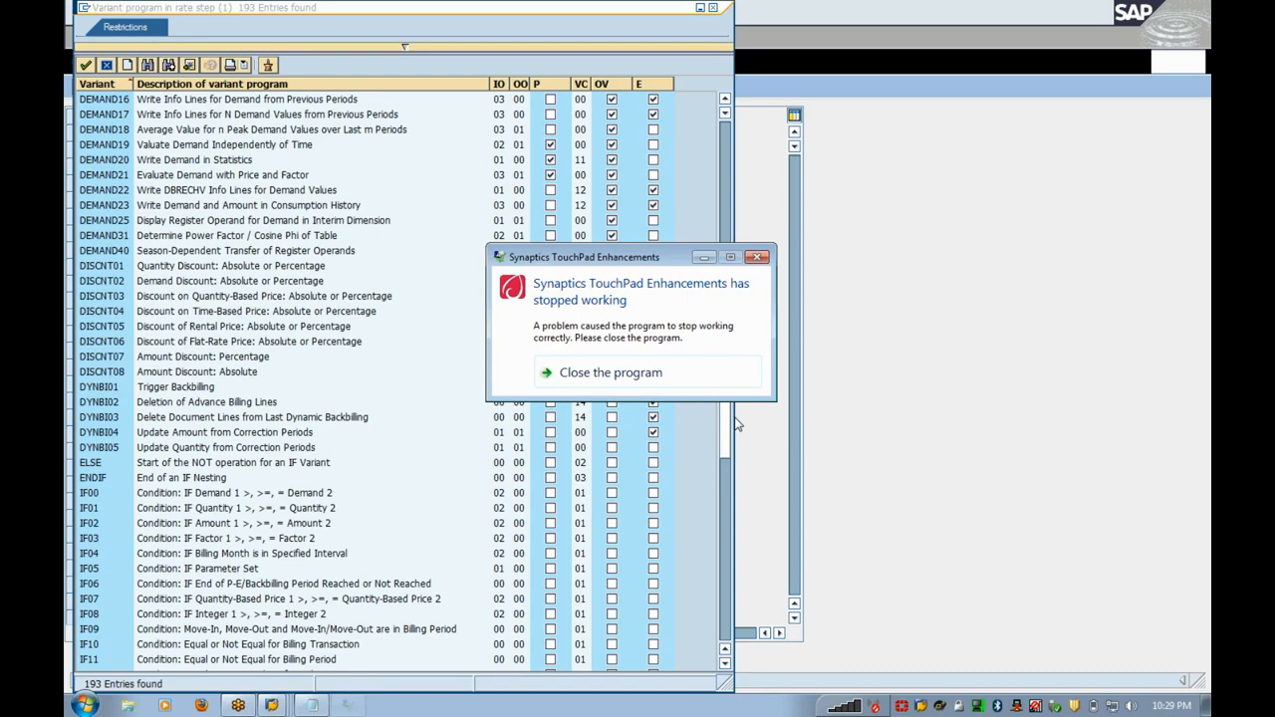
pyautogui.click(705, 257)
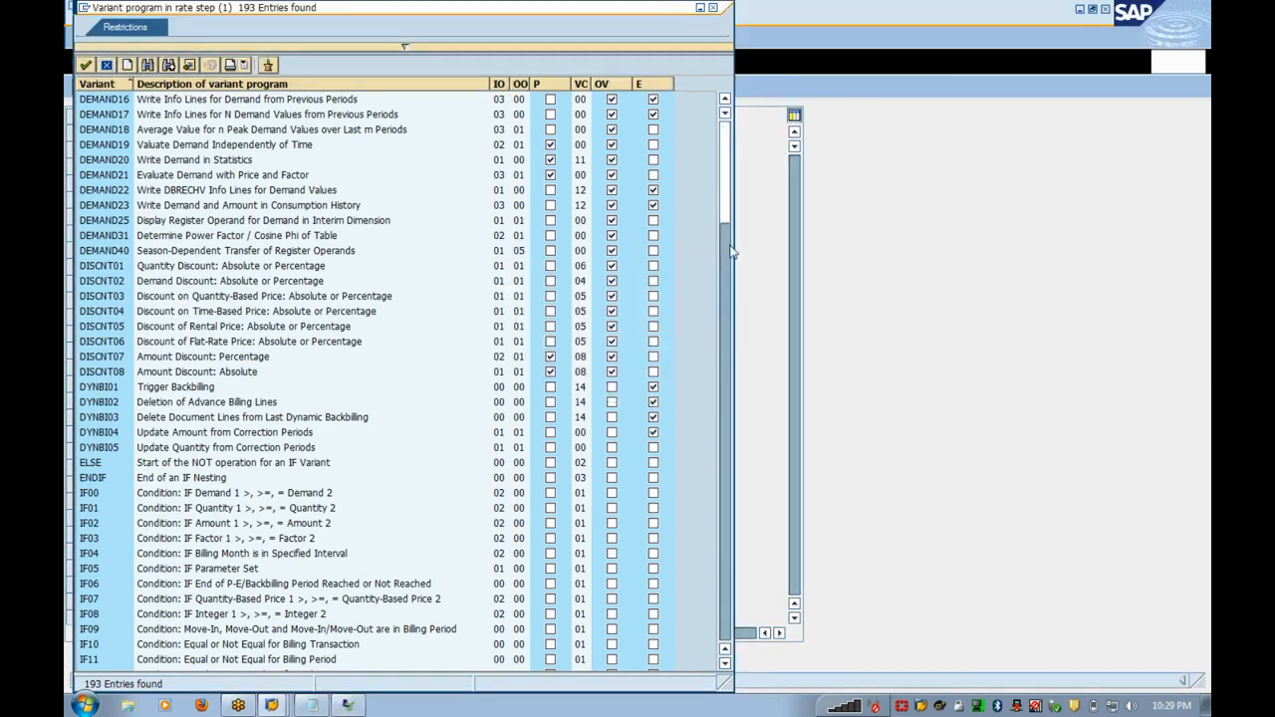
pyautogui.moveTo(732, 249); pyautogui.dragTo(728, 488)
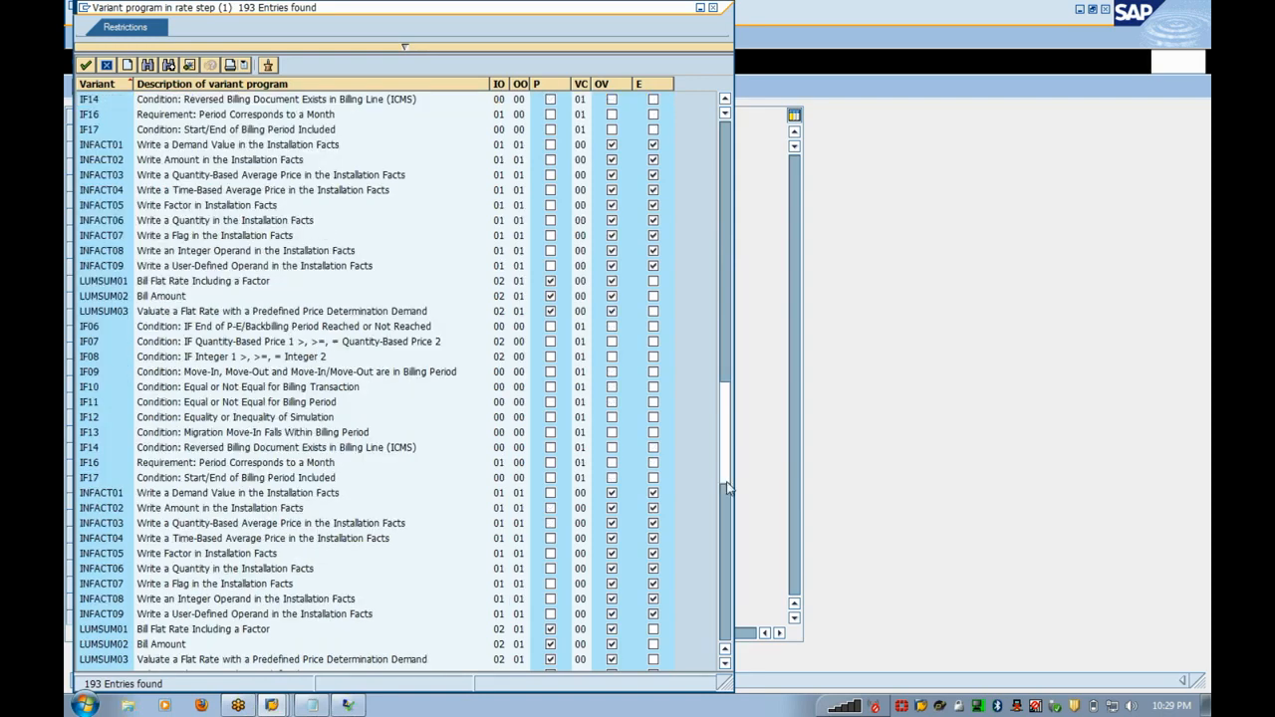
pyautogui.click(197, 419)
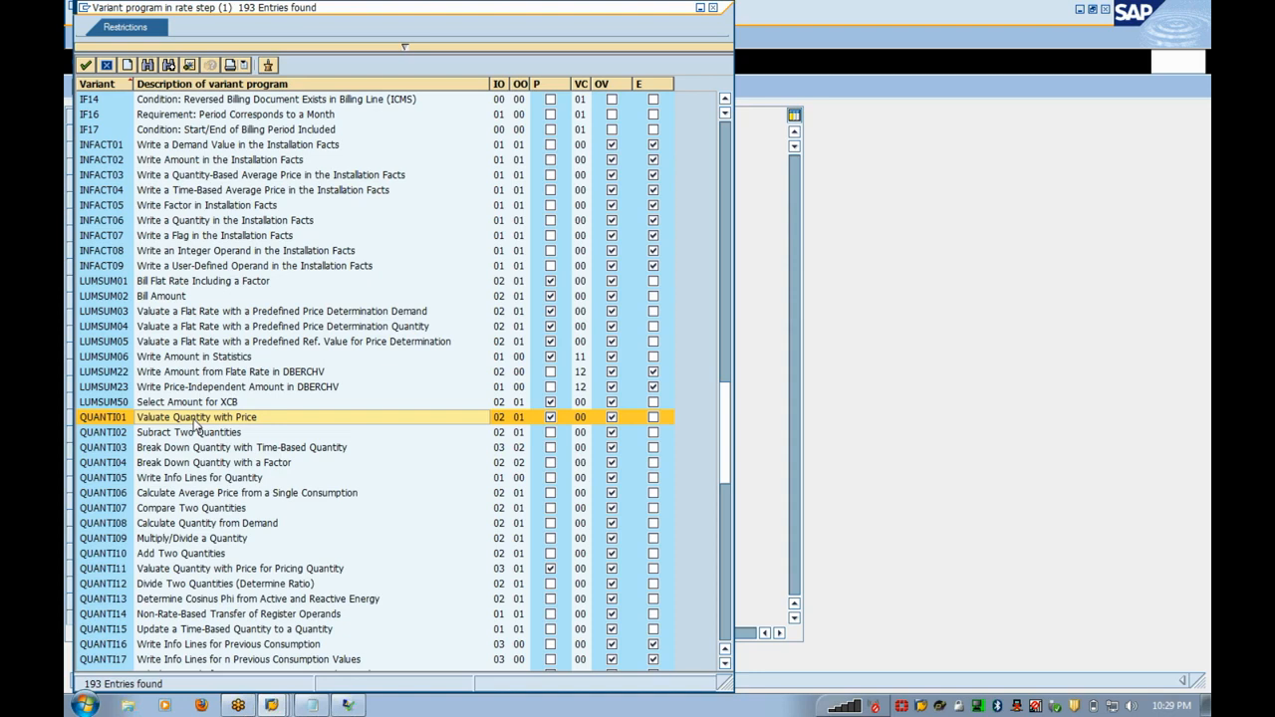
# - Examine the demand and computation variant programs in the list, including DEMAND01 and COMPUT02
pyautogui.click(724, 136)
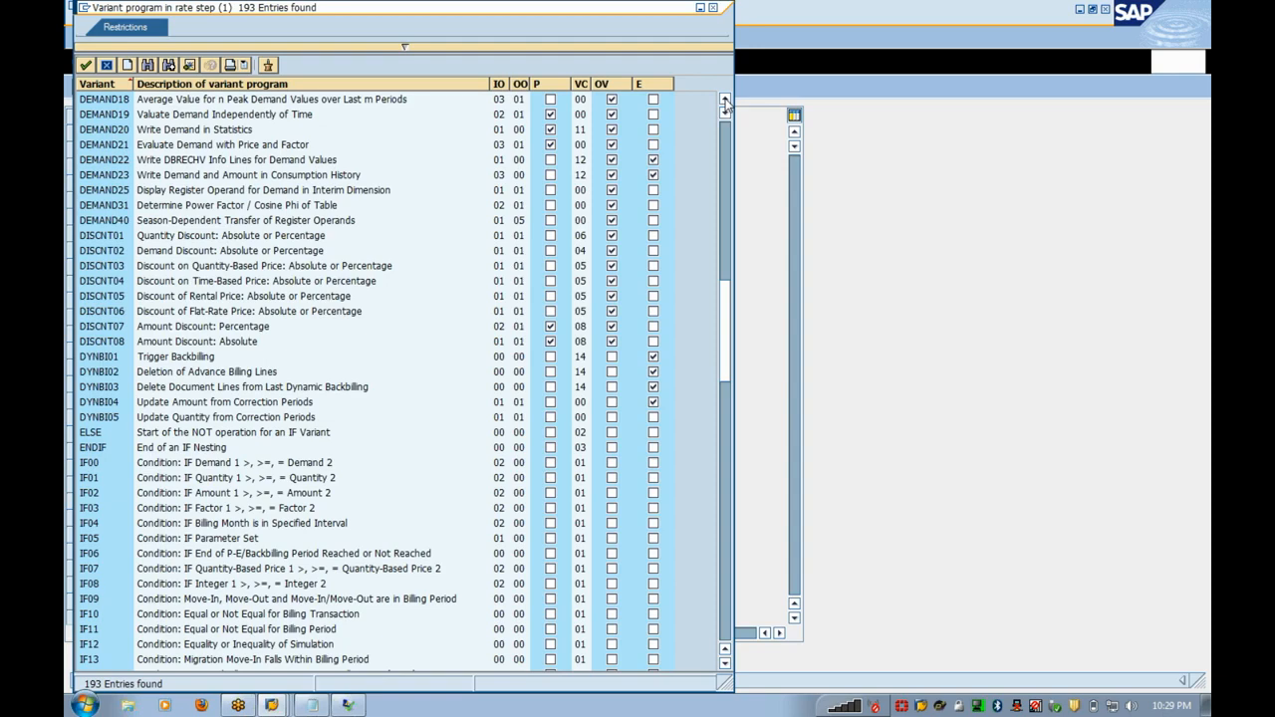
pyautogui.click(726, 104)
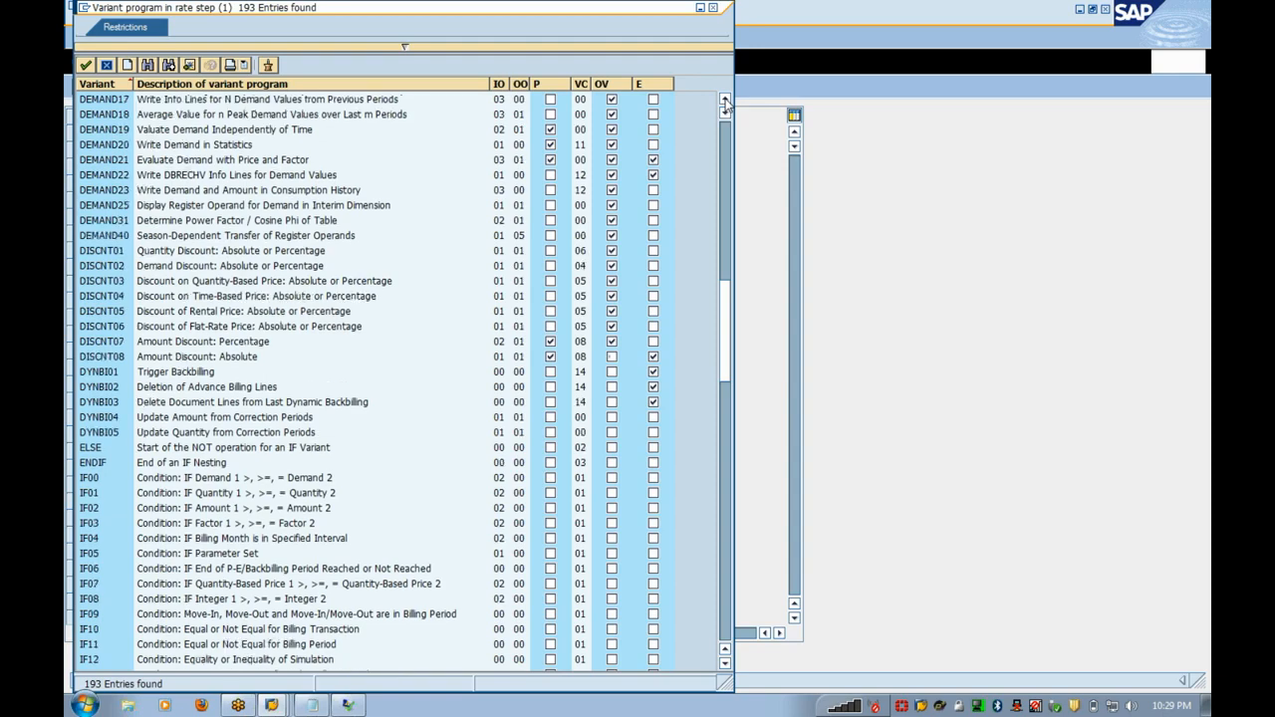
pyautogui.click(726, 104)
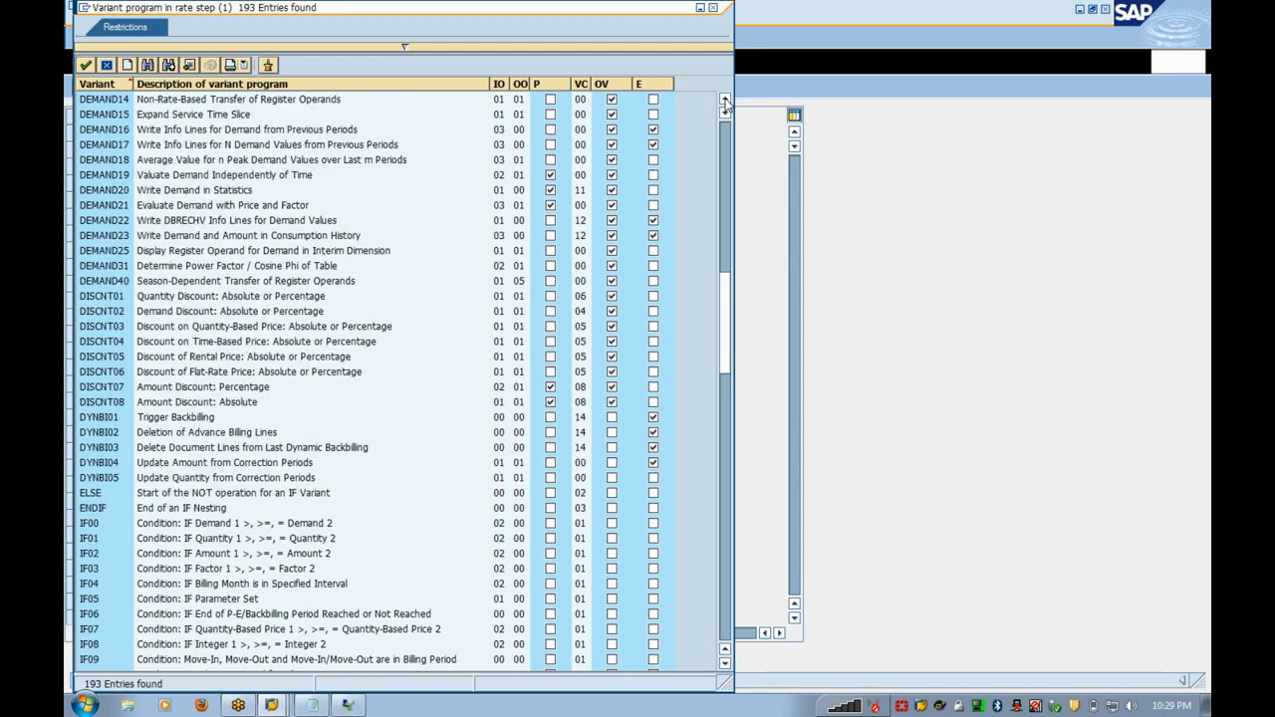
pyautogui.scroll(6, 142, 183)
pyautogui.click(143, 177)
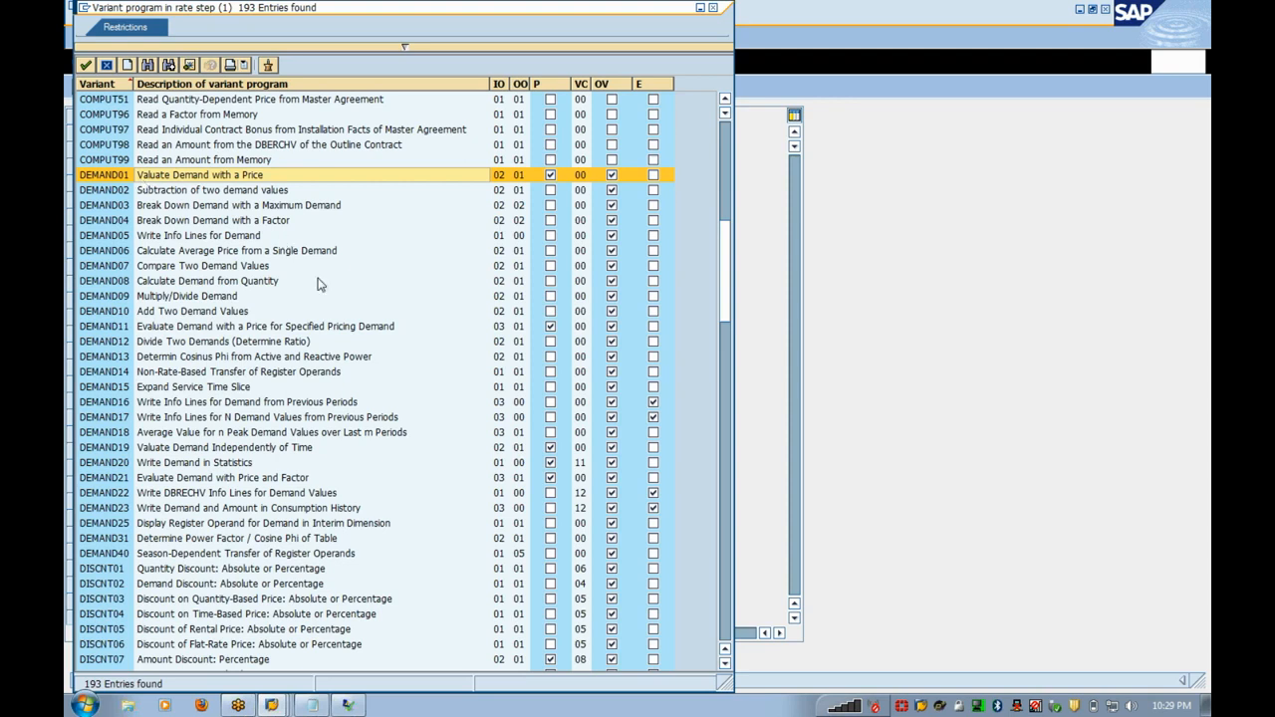
pyautogui.click(728, 149)
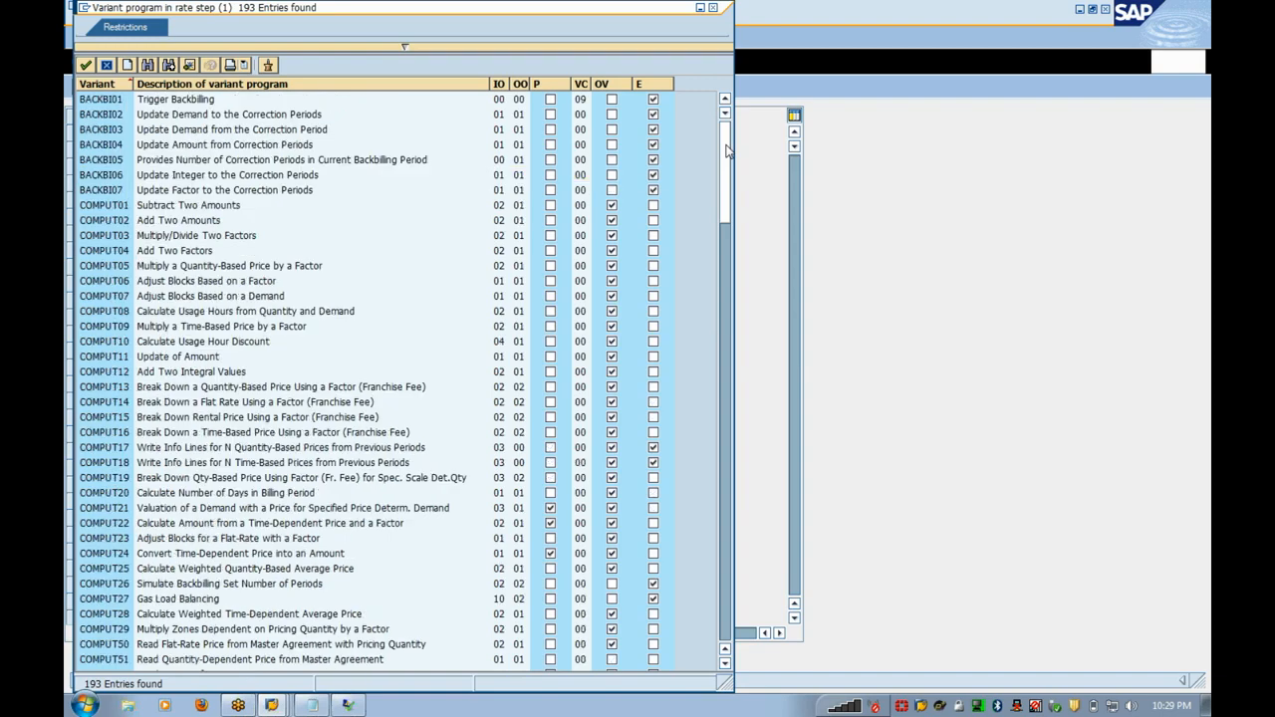
pyautogui.click(126, 225)
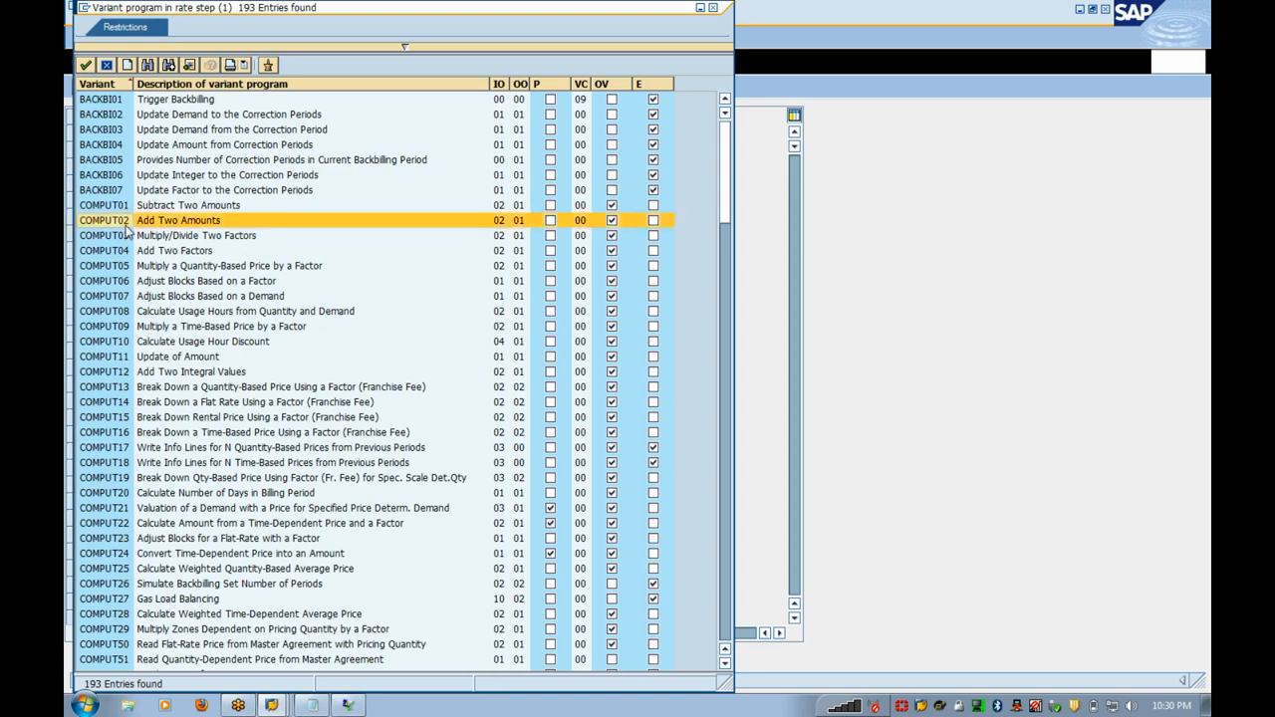
# - Choose variant program QUANTI01 from the list and confirm the first rate step of CONS_01
pyautogui.click(724, 532)
pyautogui.click(726, 539)
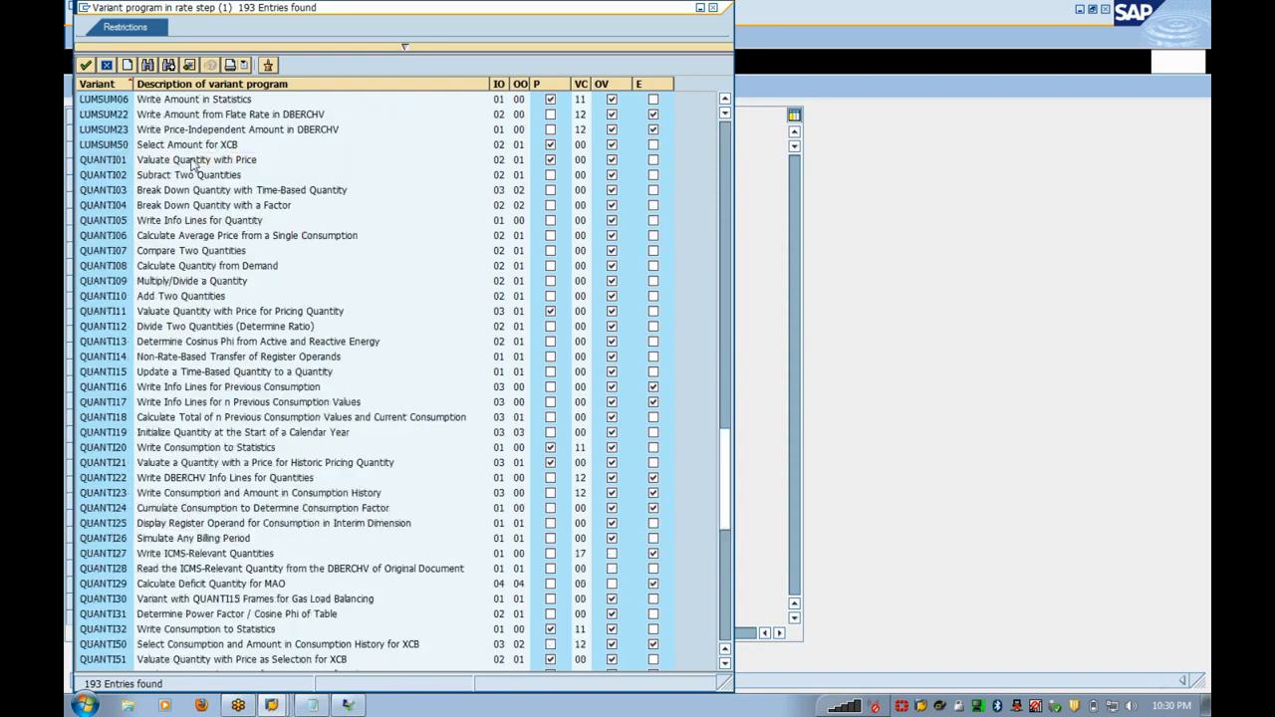
pyautogui.doubleClick(194, 161)
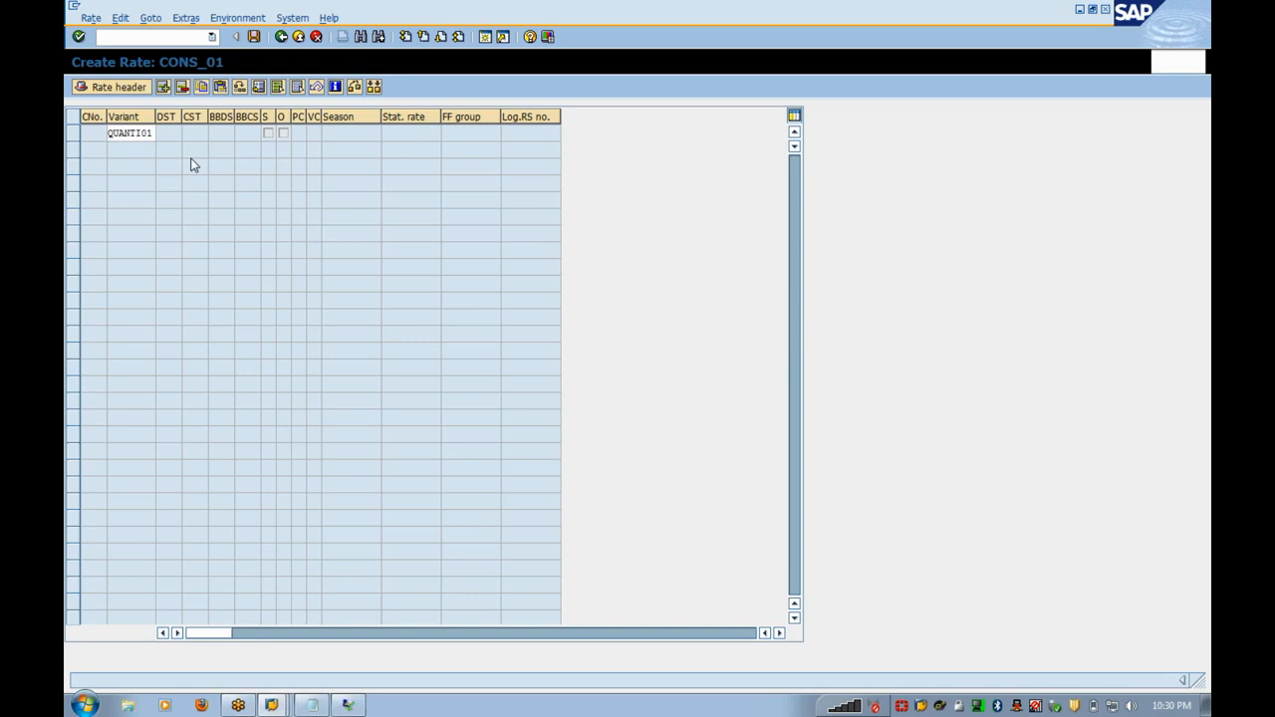
pyautogui.press('Return')
# - Widen the DST and CST columns of the rate steps and examine the fields through BBCS
pyautogui.click(213, 134)
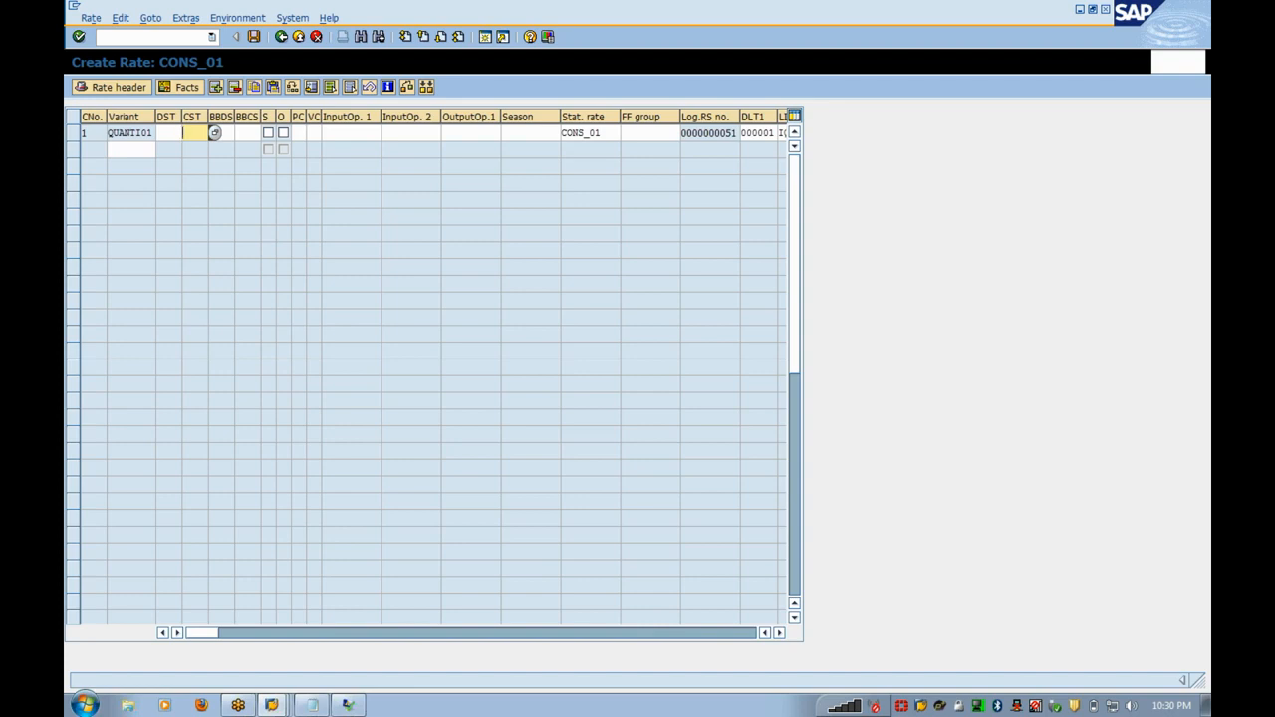
pyautogui.click(180, 133)
pyautogui.moveTo(181, 117); pyautogui.dragTo(198, 118)
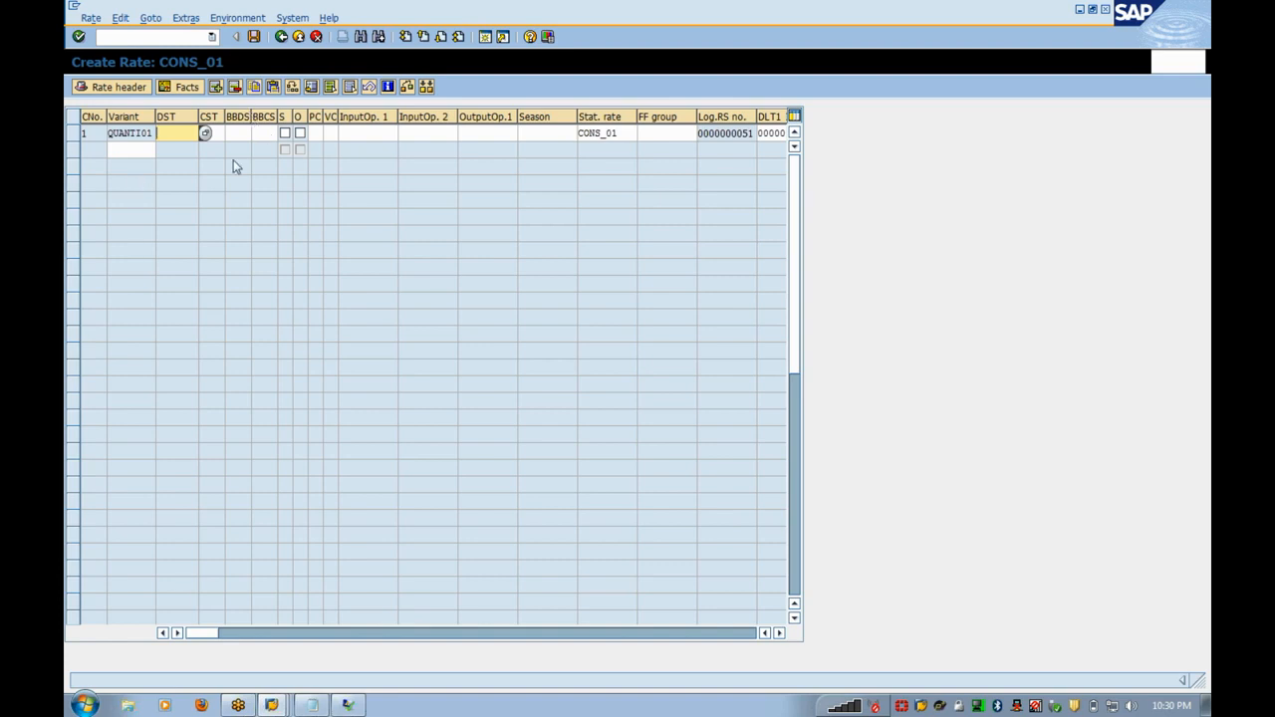
pyautogui.moveTo(223, 117); pyautogui.dragTo(241, 117)
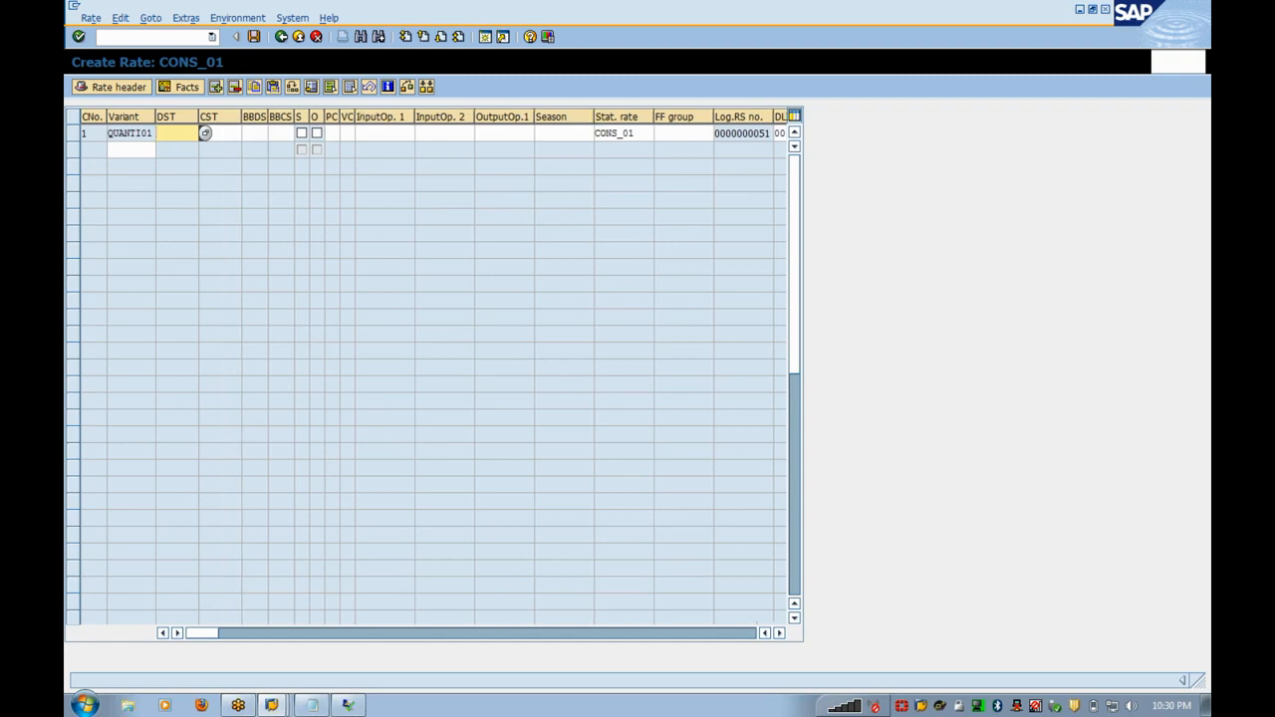
pyautogui.click(205, 132)
pyautogui.click(248, 132)
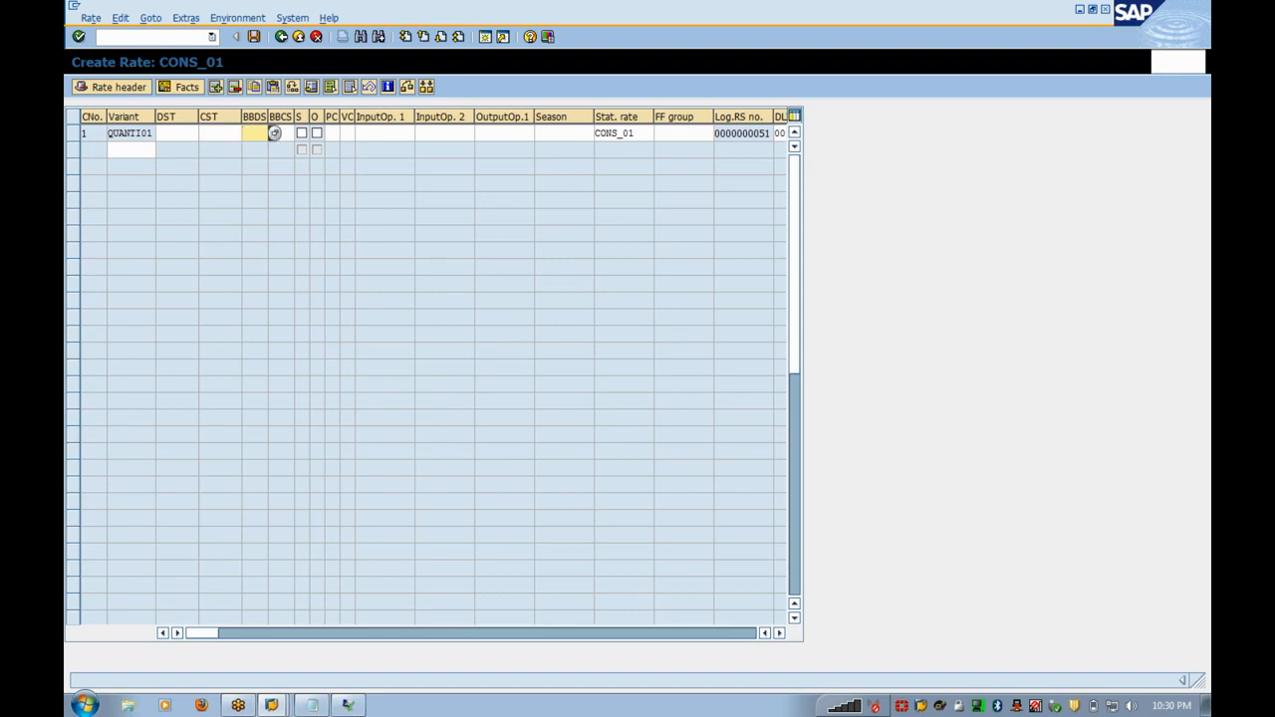
pyautogui.click(283, 132)
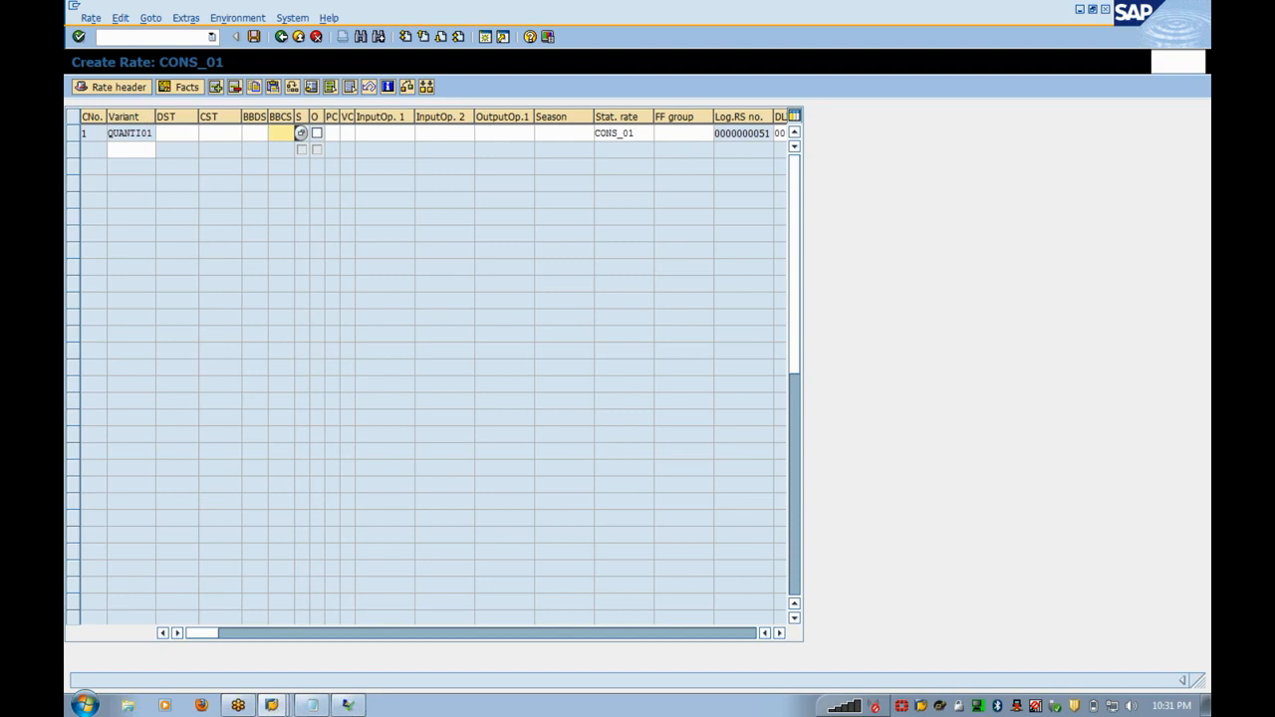
# - Widen the BBDS and BBCS columns and review the QUANTI01 row's fields from DST through period control (PC)
pyautogui.click(176, 133)
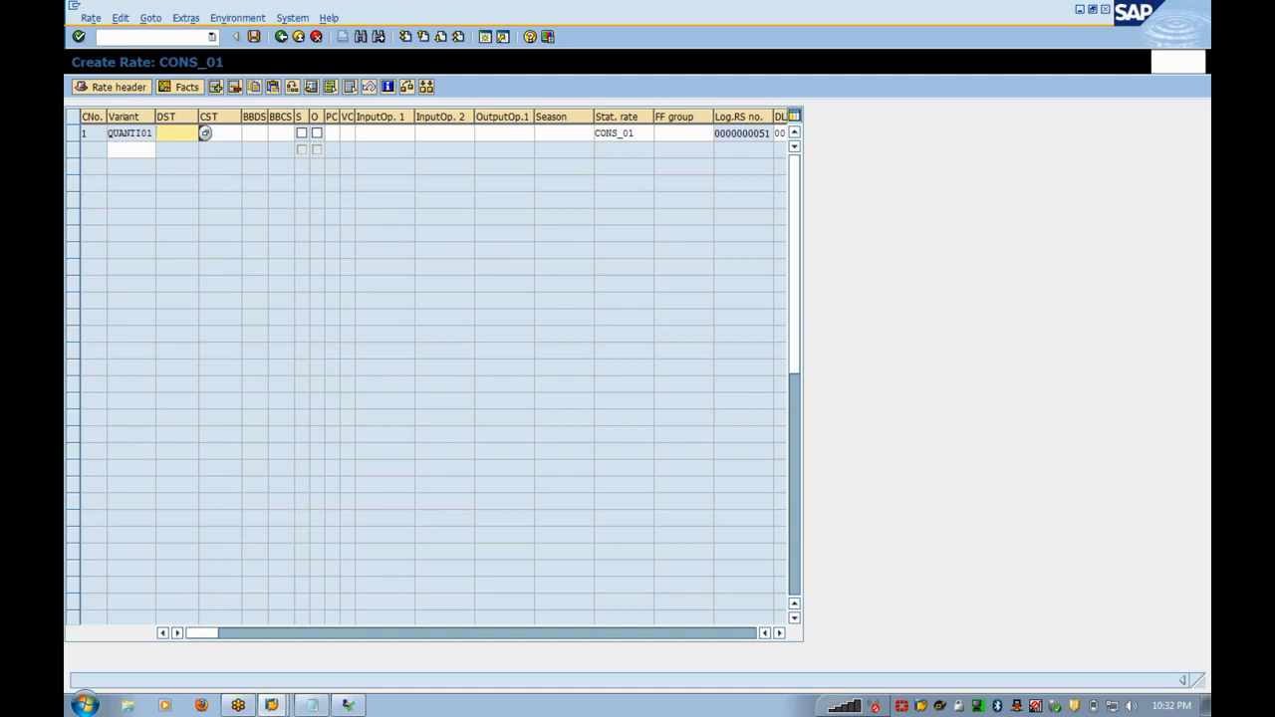
pyautogui.click(273, 132)
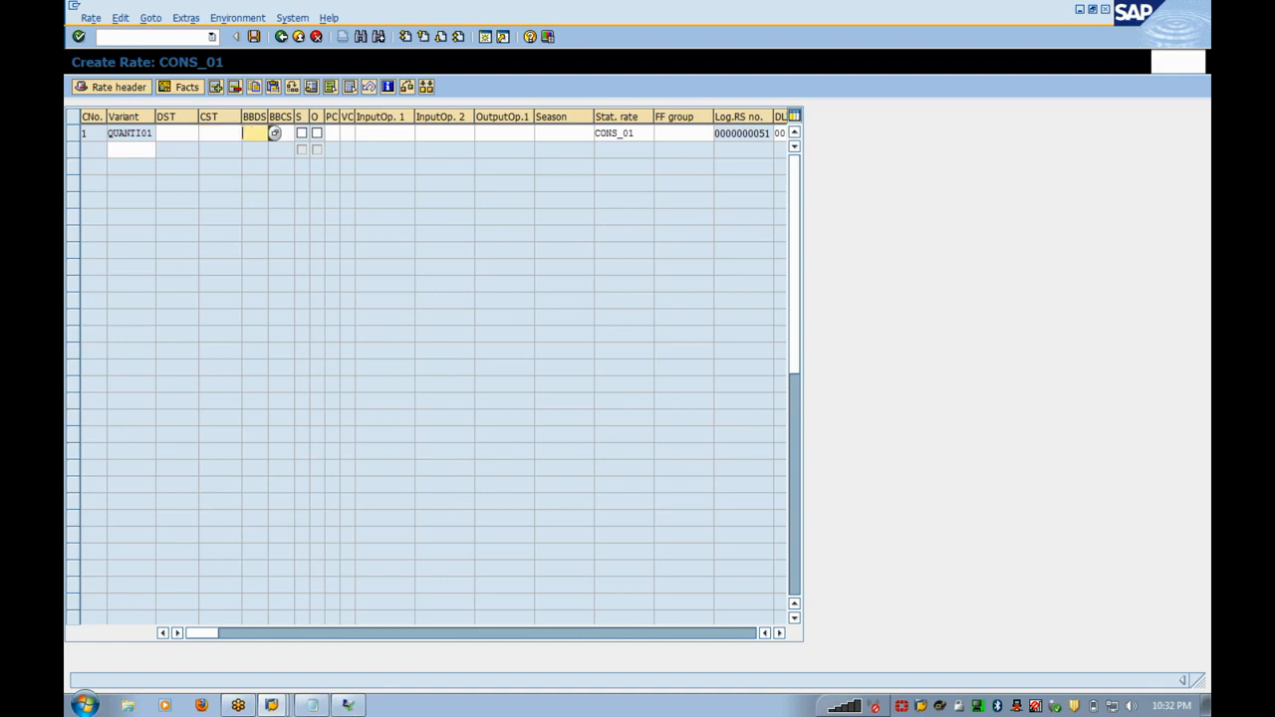
pyautogui.moveTo(268, 116); pyautogui.dragTo(286, 118)
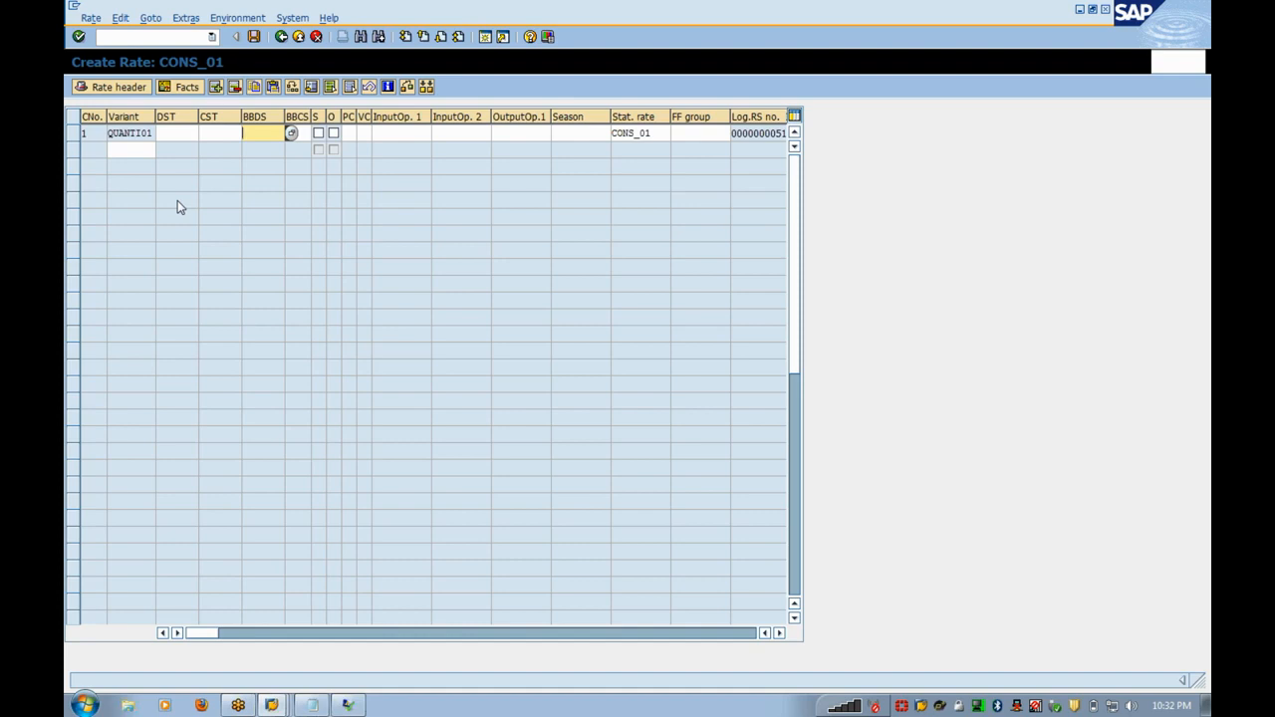
pyautogui.moveTo(312, 116); pyautogui.dragTo(350, 116)
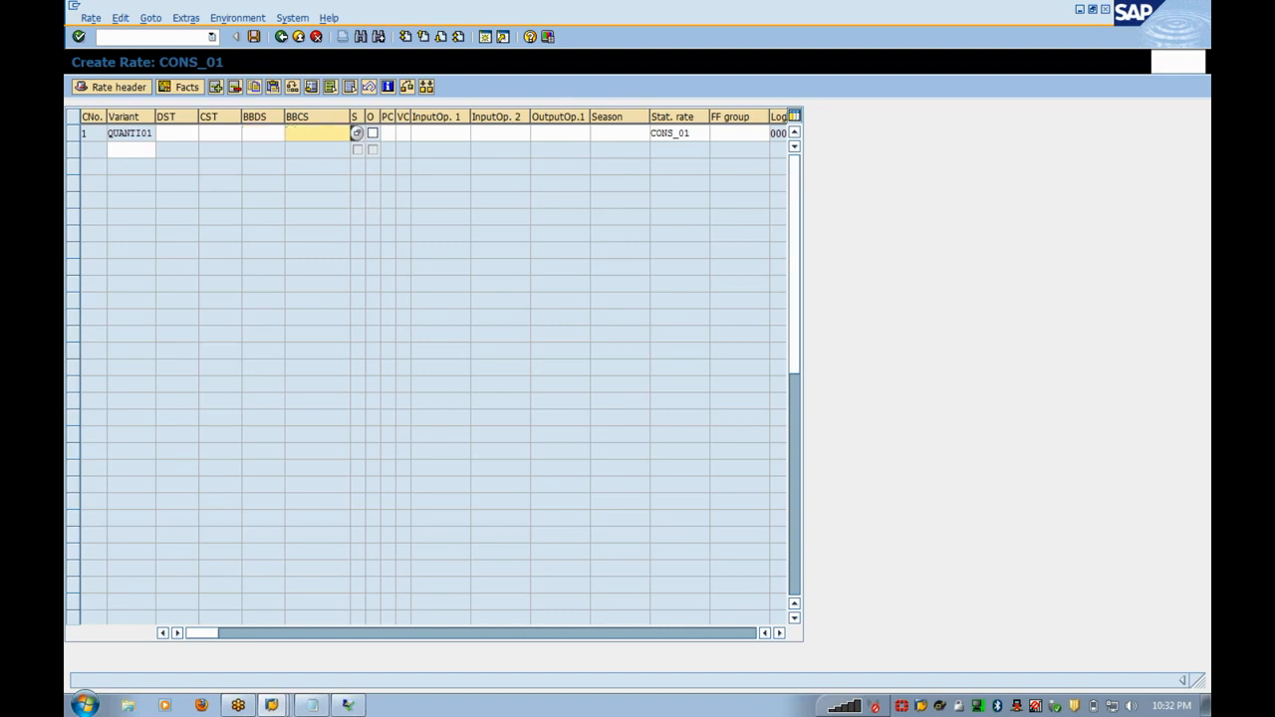
pyautogui.click(263, 134)
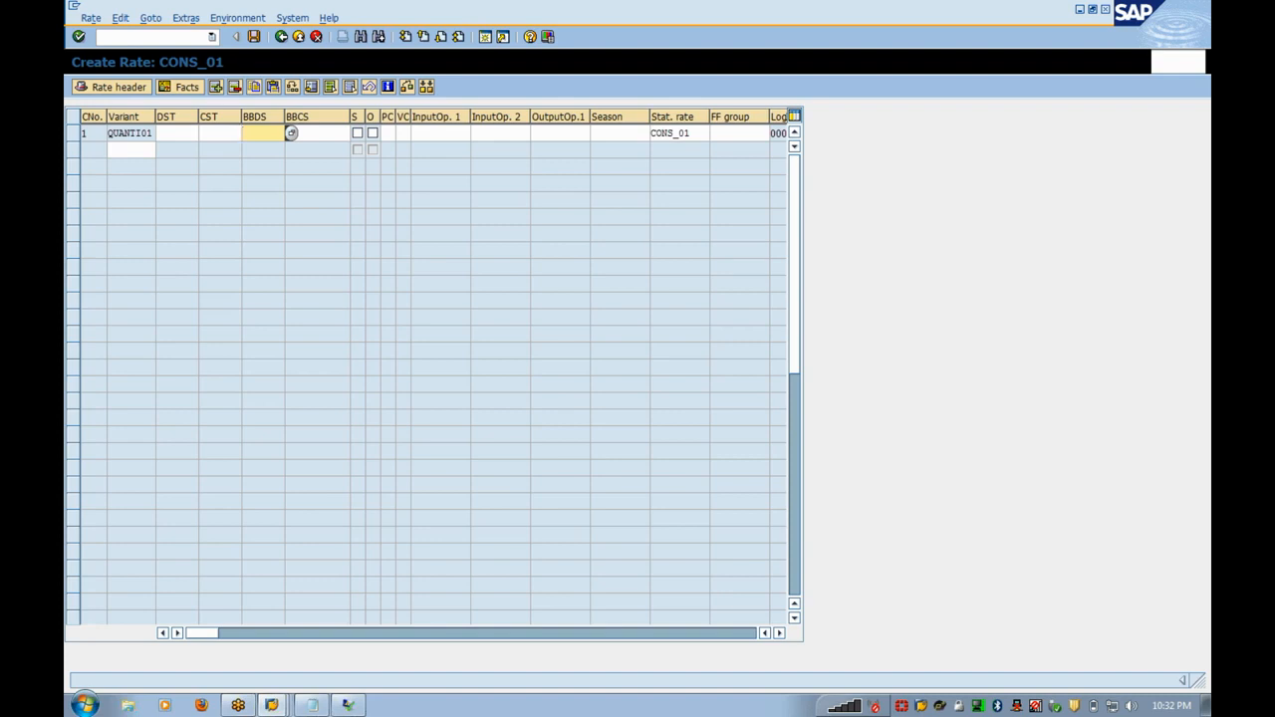
pyautogui.click(291, 132)
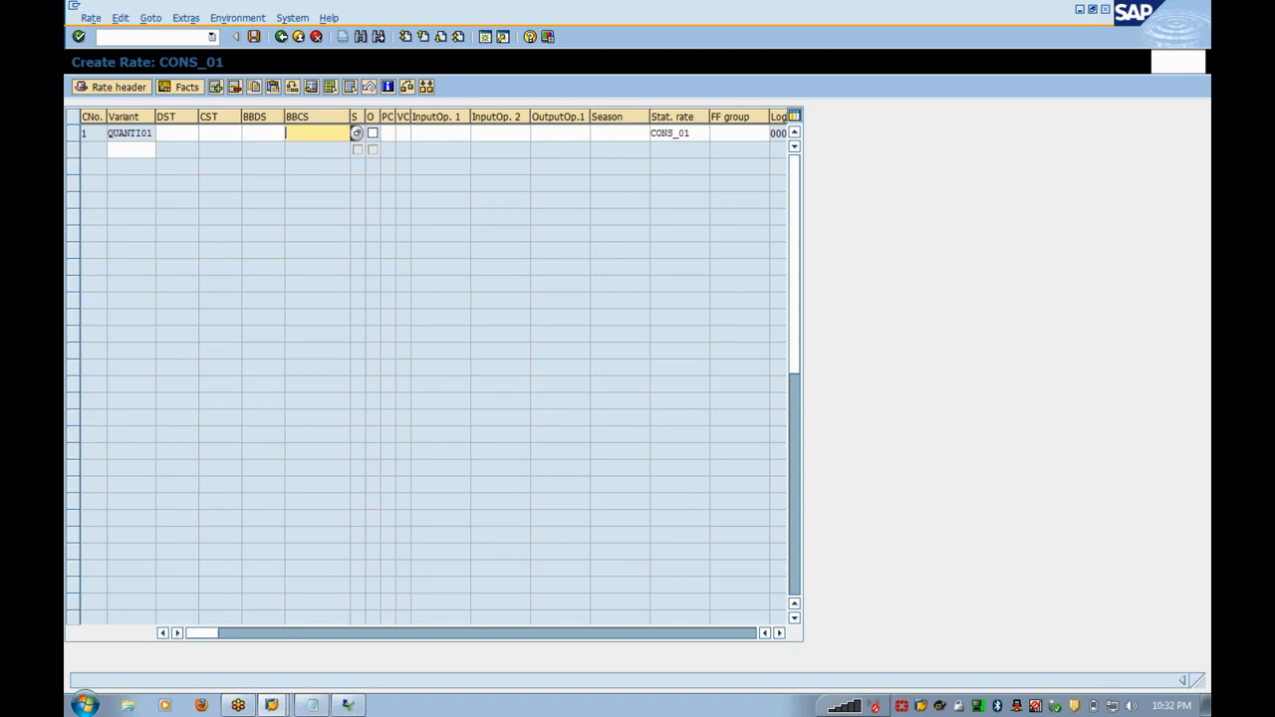
pyautogui.click(388, 134)
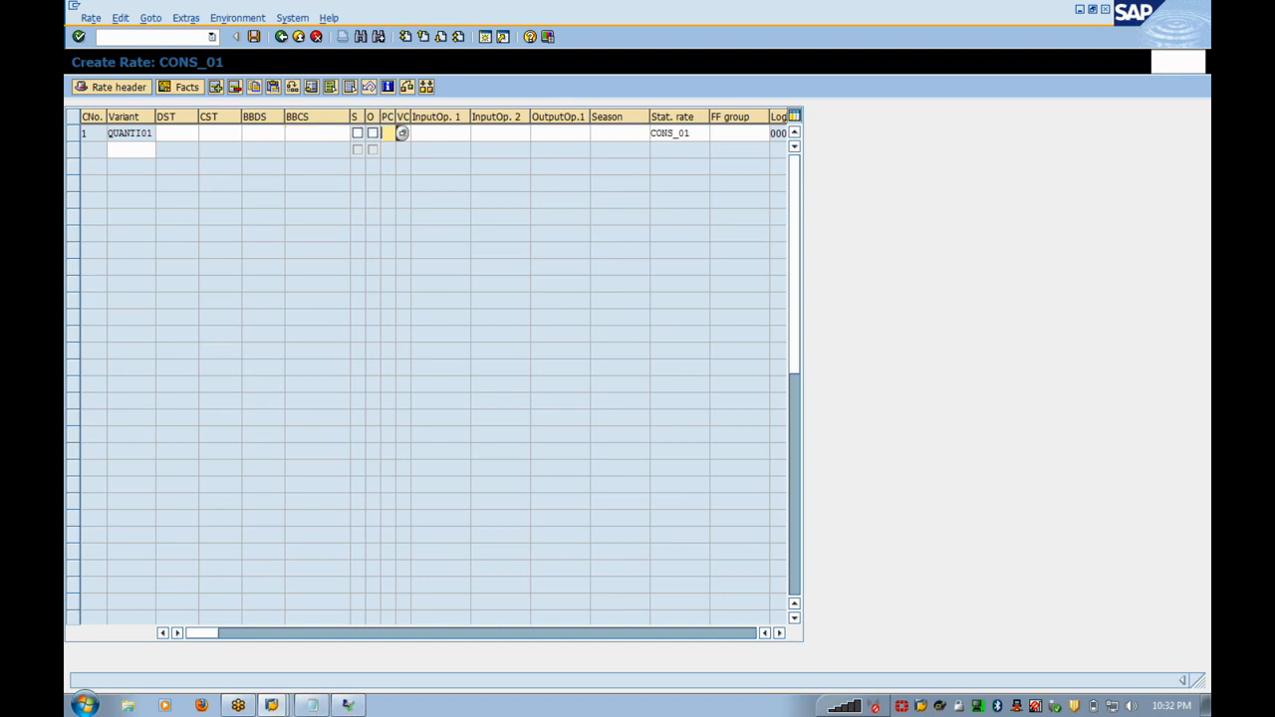
# - Exit rate CONS_01 without saving and open the Period Control table from the Rates section of the IMG
pyautogui.click(315, 37)
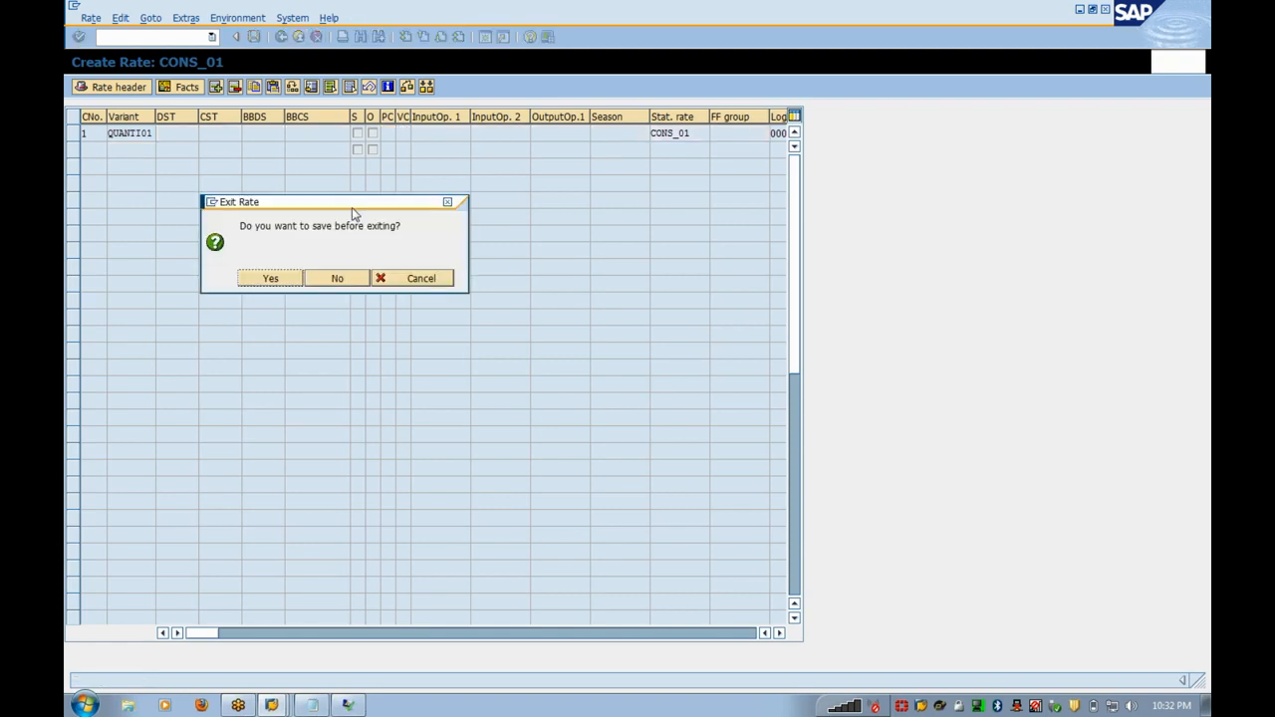
pyautogui.click(359, 280)
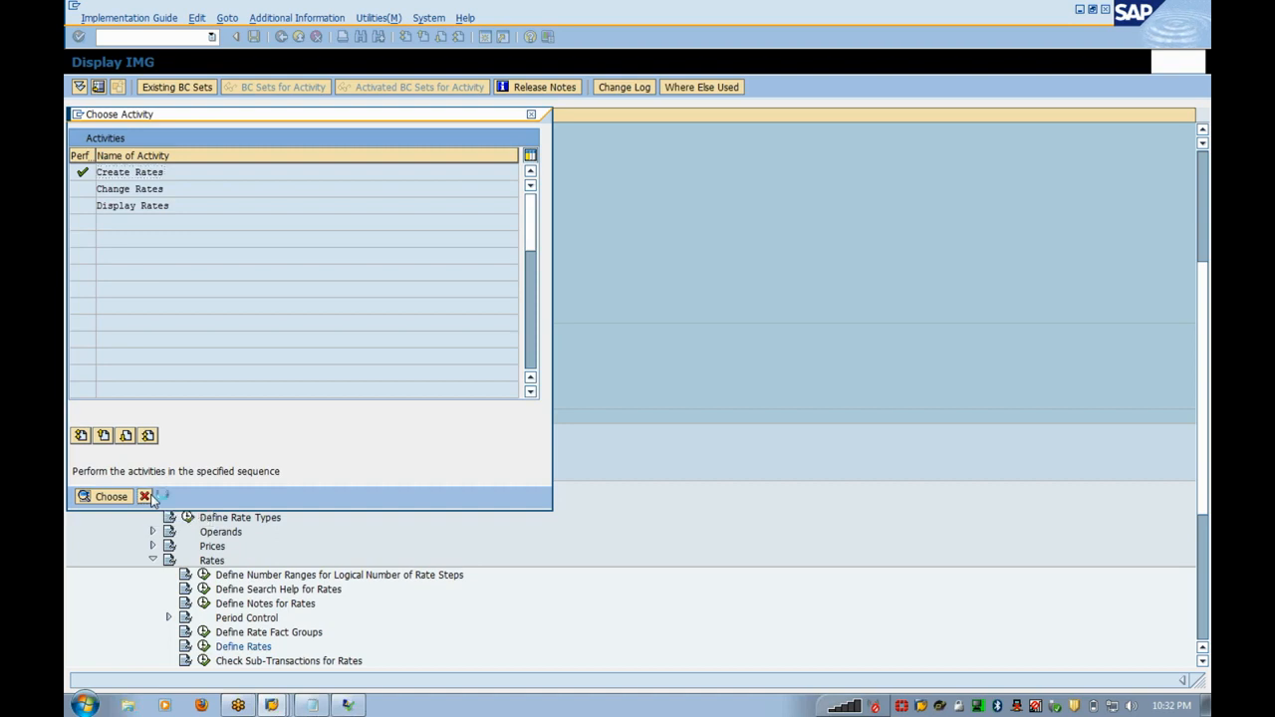
pyautogui.click(150, 497)
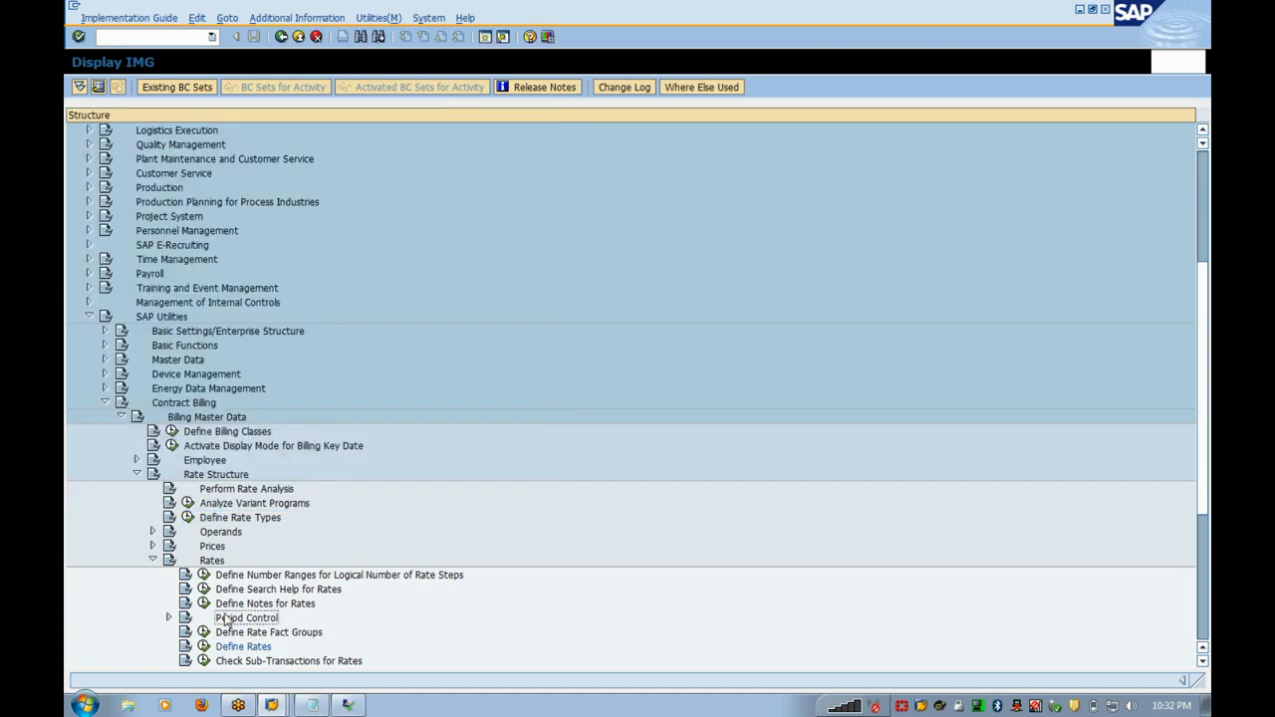
pyautogui.doubleClick(226, 619)
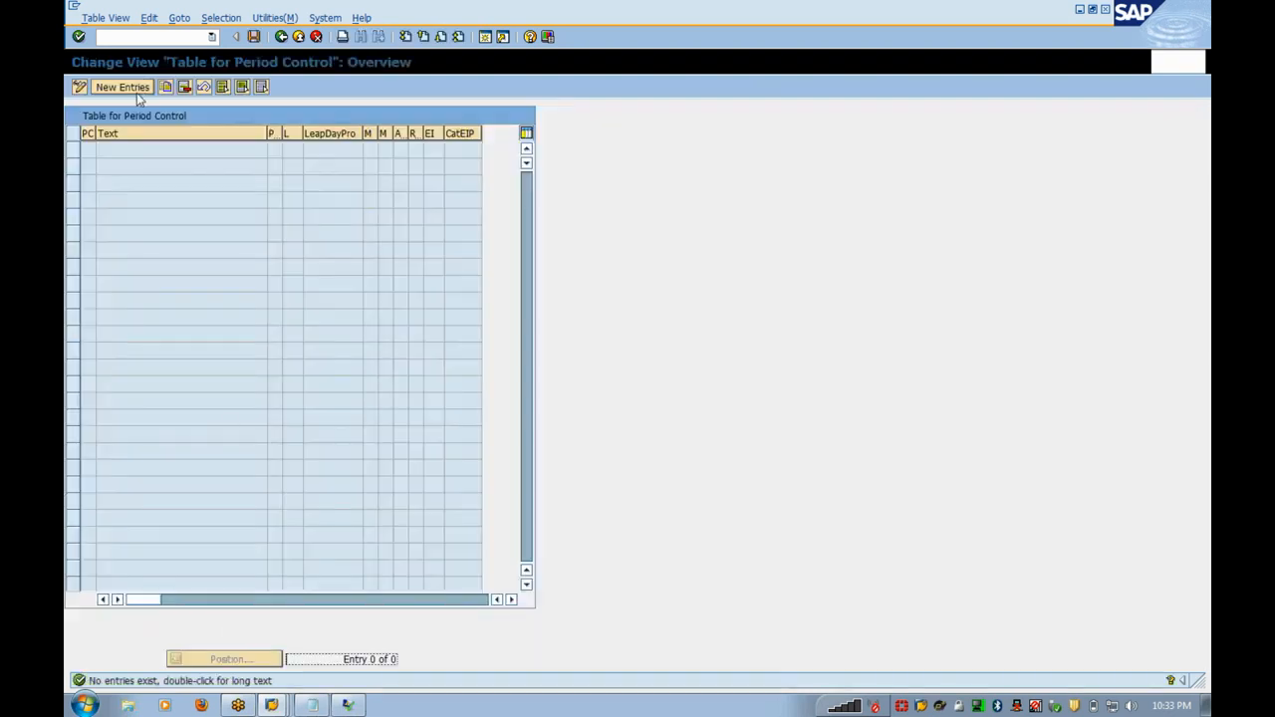
# - Add period control entry 00 with calculation procedure 01, Calculate time portions using exact days
pyautogui.click(122, 86)
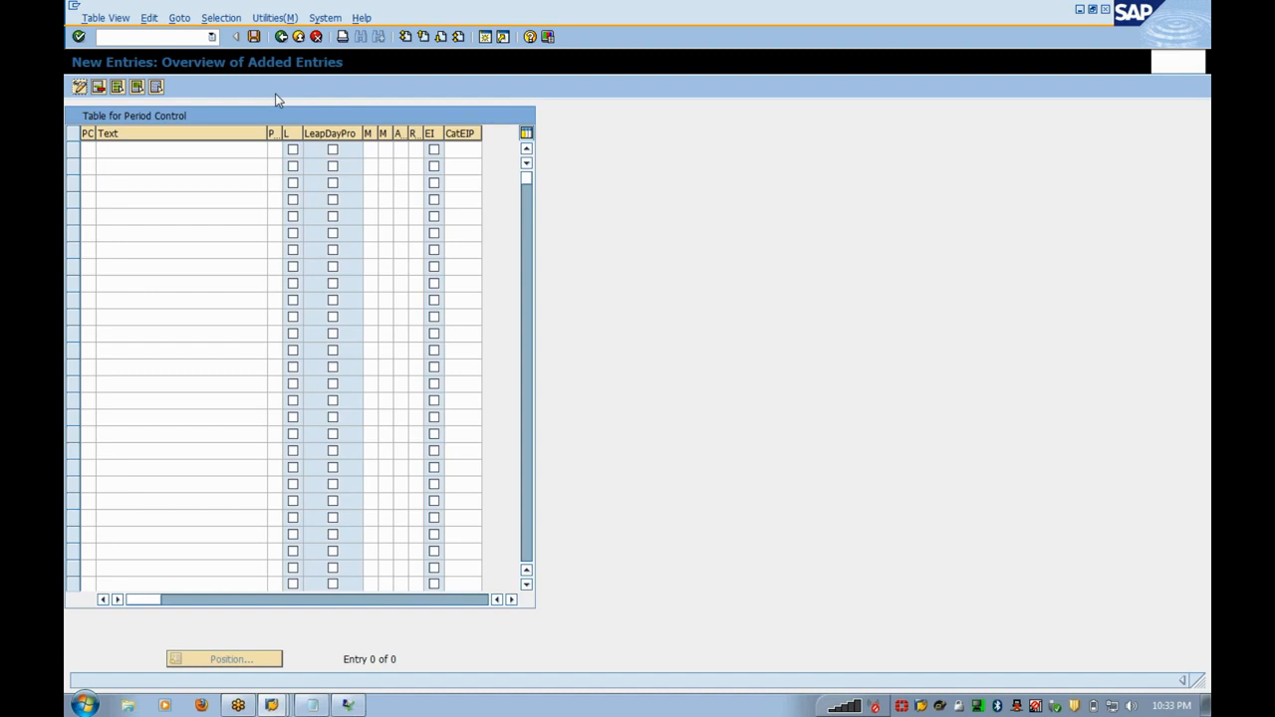
pyautogui.click(88, 151)
pyautogui.write('00')
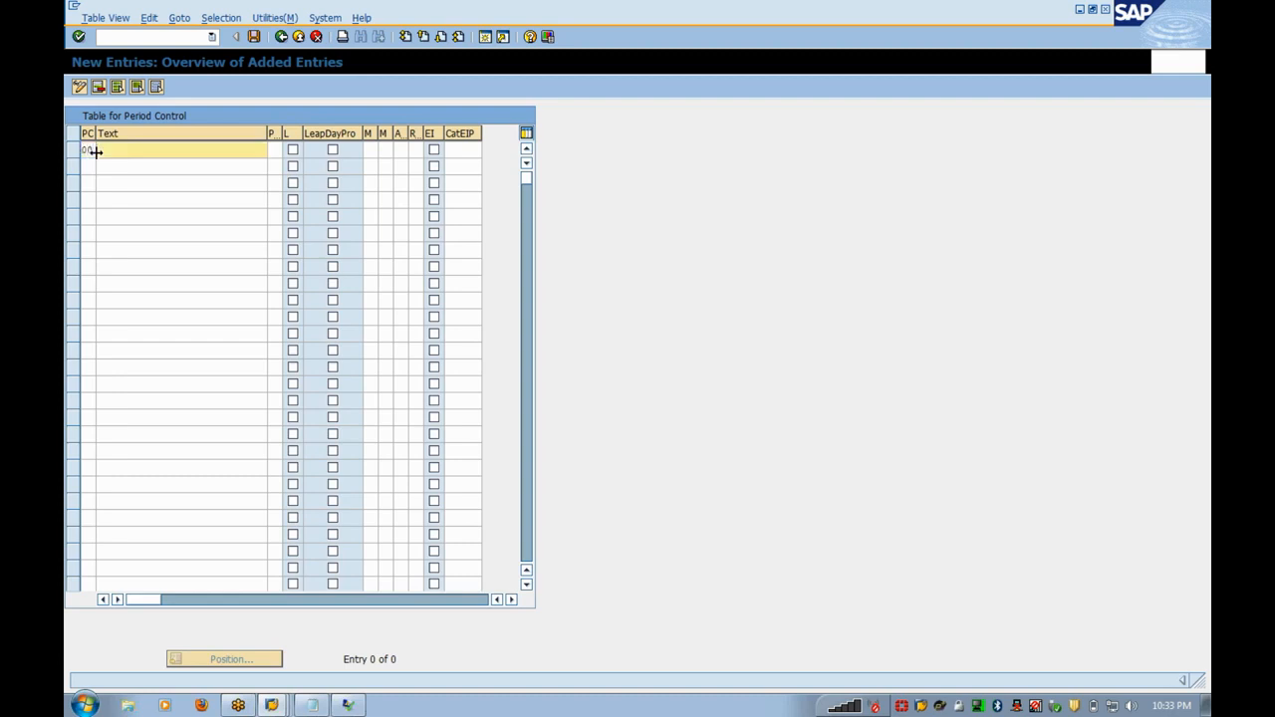
pyautogui.press('Tab')
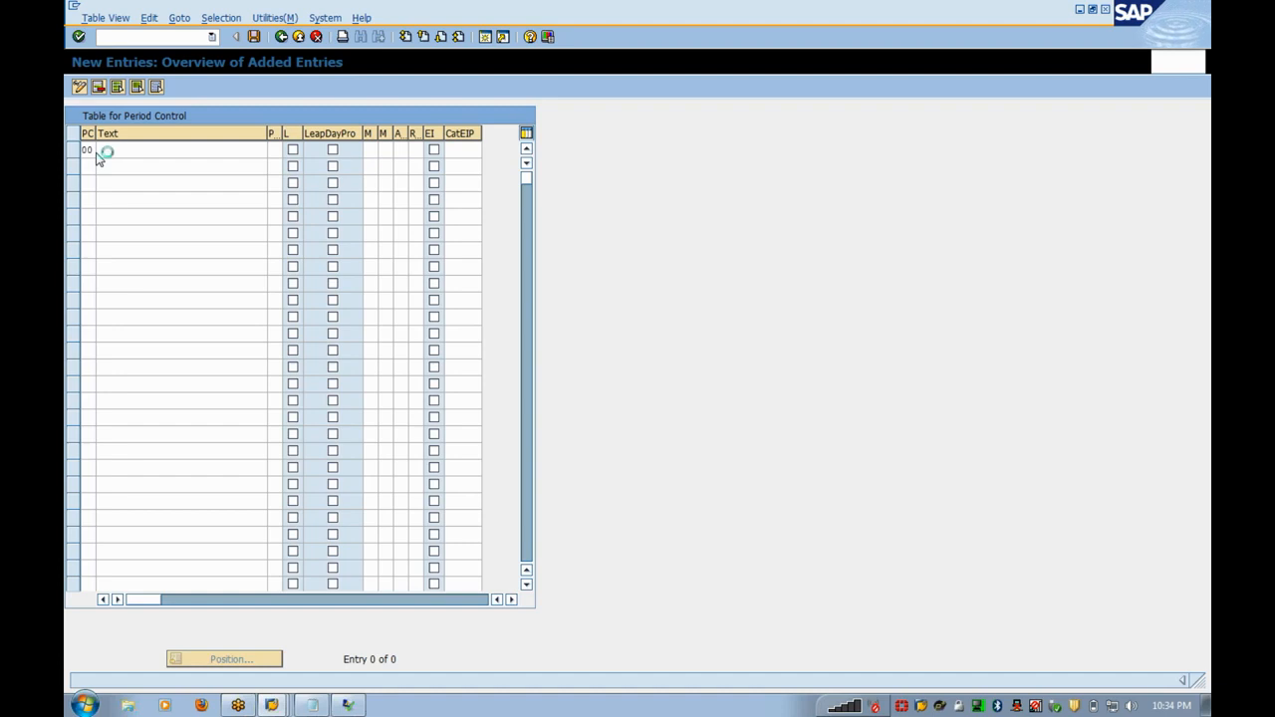
pyautogui.press('F4')
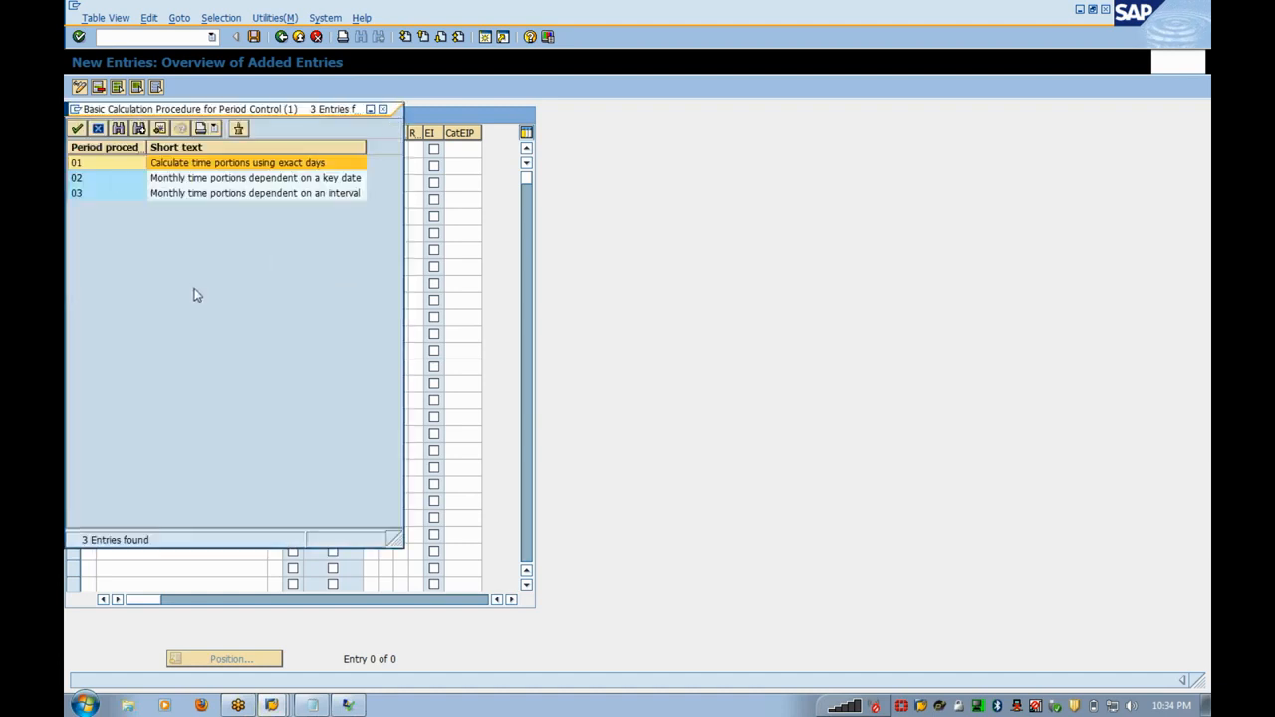
pyautogui.click(182, 167)
pyautogui.doubleClick(182, 167)
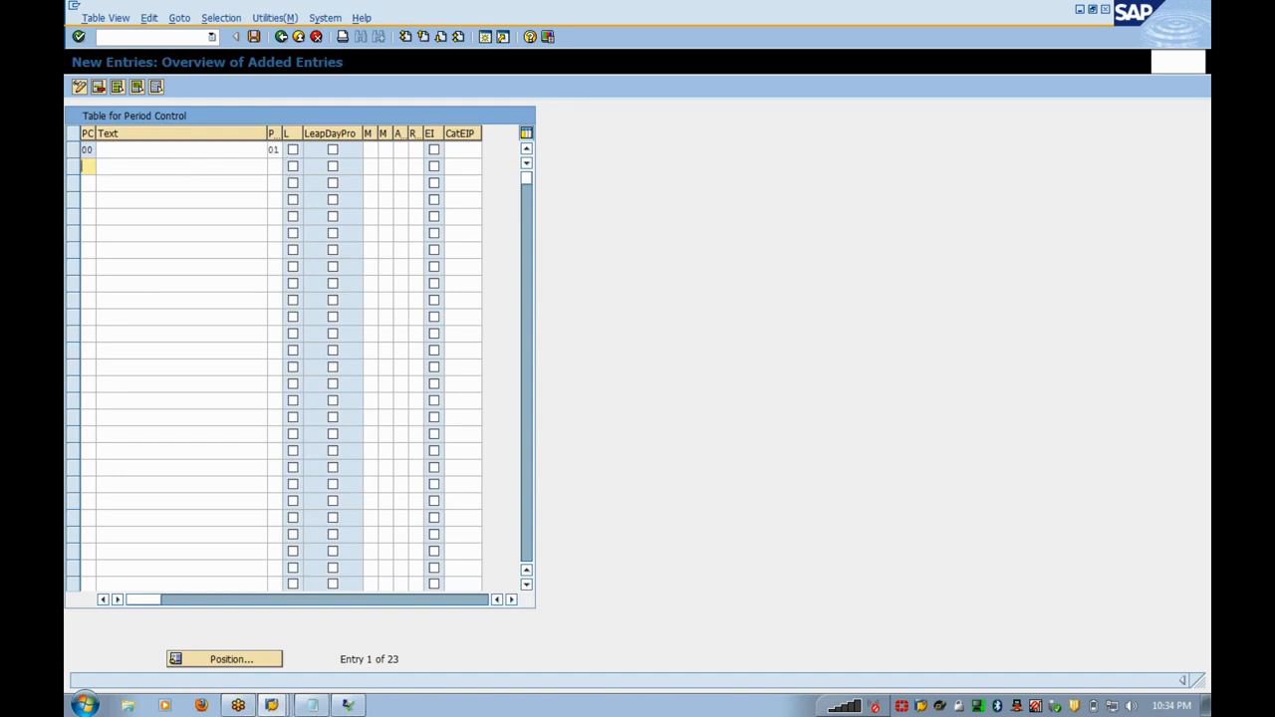
# - Enter the text "To the day" for period control 00 and start a second entry with period control 01
pyautogui.click(179, 149)
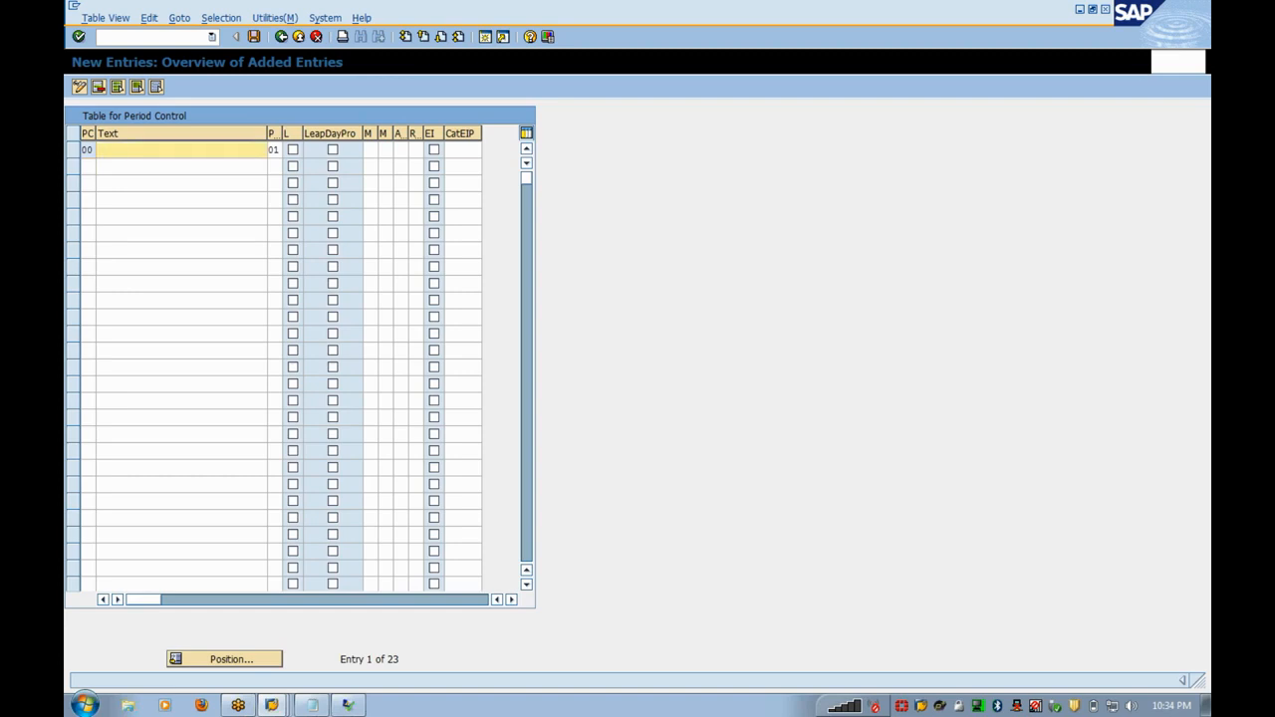
pyautogui.write('To the day')
pyautogui.click(89, 167)
pyautogui.write('01')
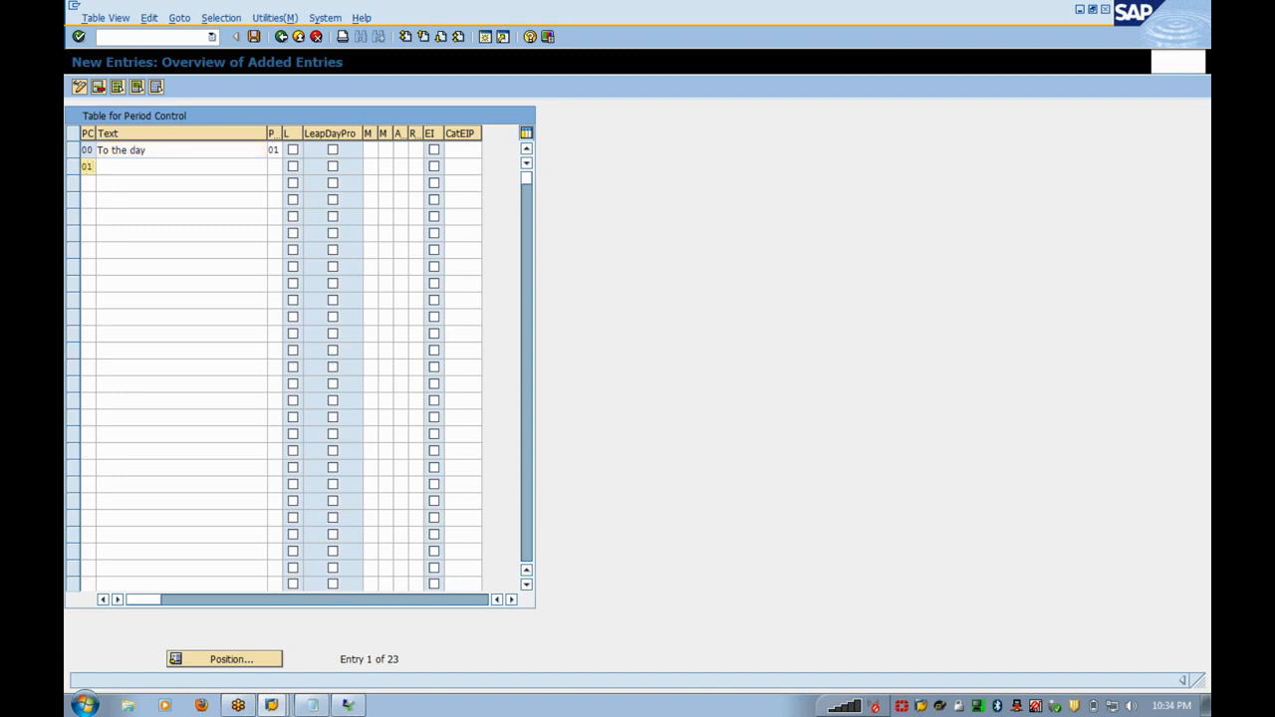
# - Review the available basic calculation procedures and assign procedure 01 to period control 01
pyautogui.click(276, 167)
pyautogui.click(290, 170)
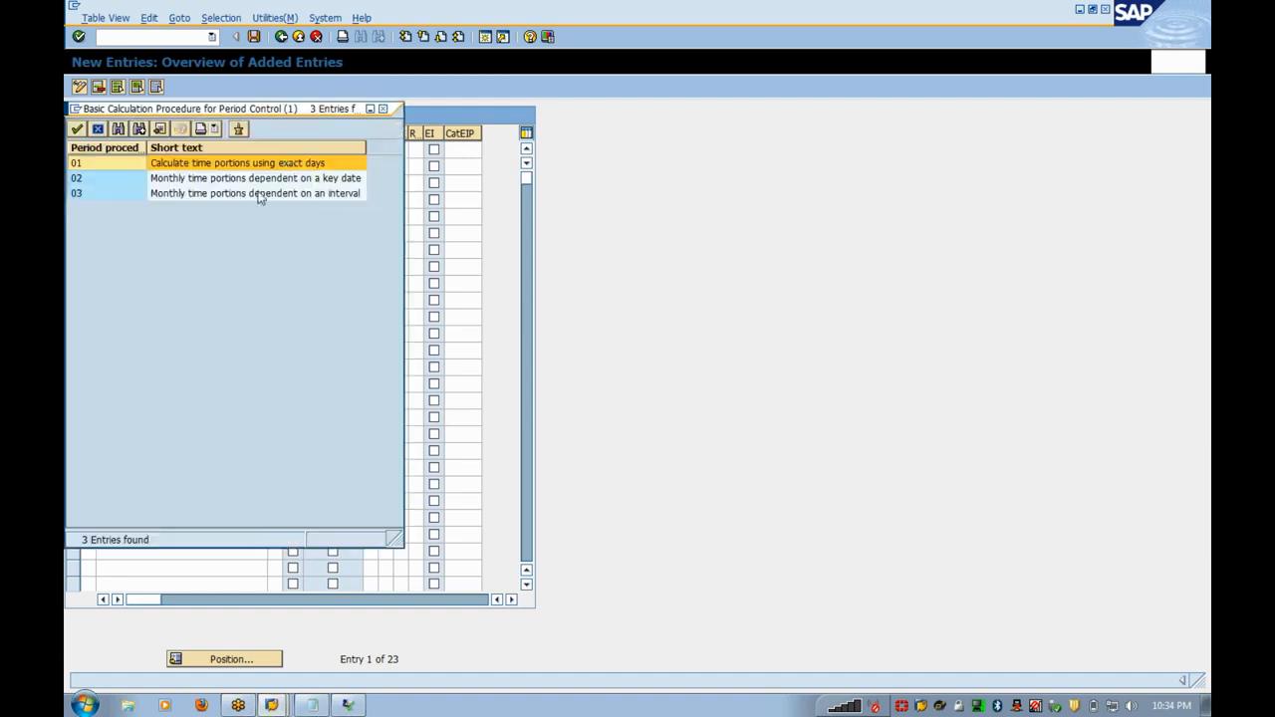
pyautogui.click(267, 181)
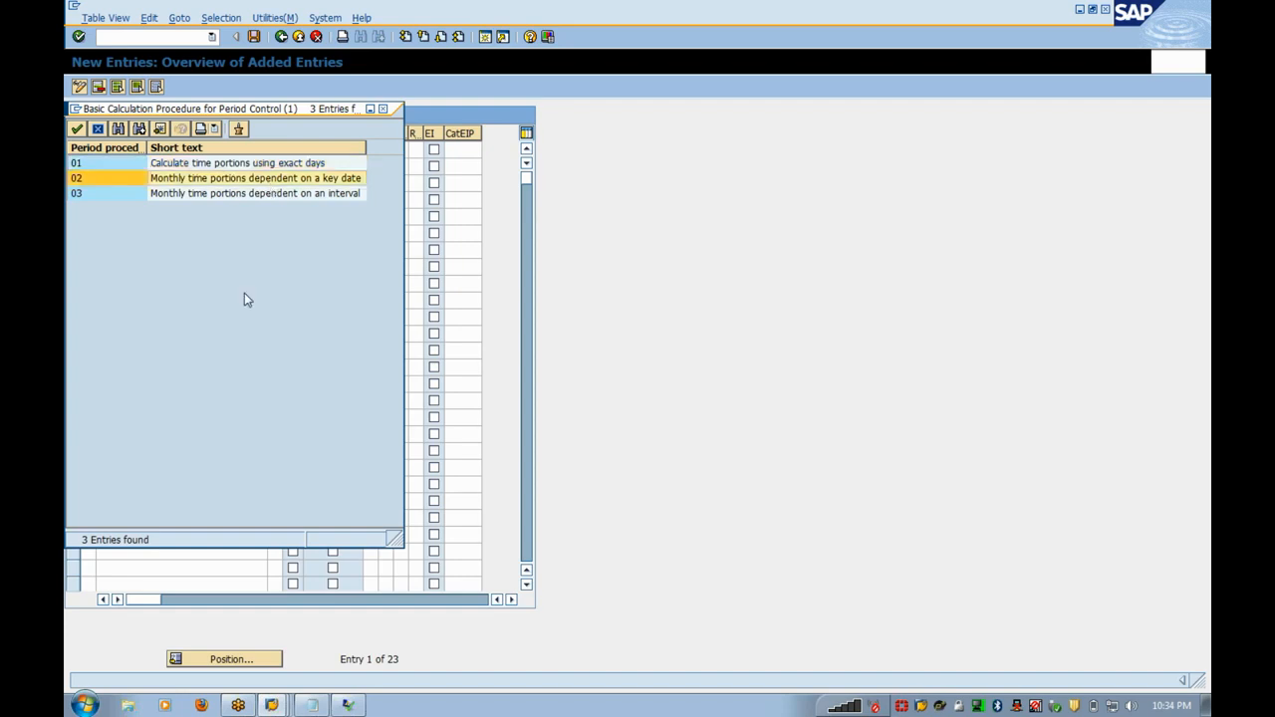
pyautogui.click(225, 199)
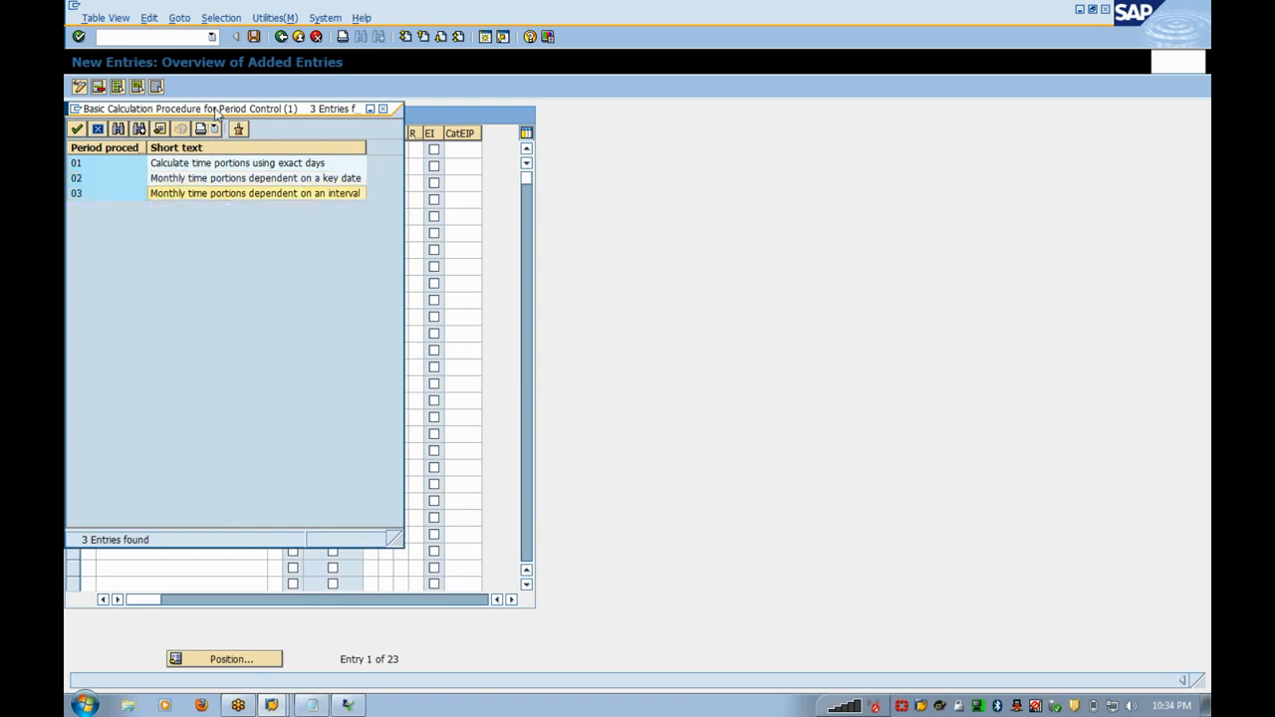
pyautogui.moveTo(215, 112); pyautogui.dragTo(344, 126)
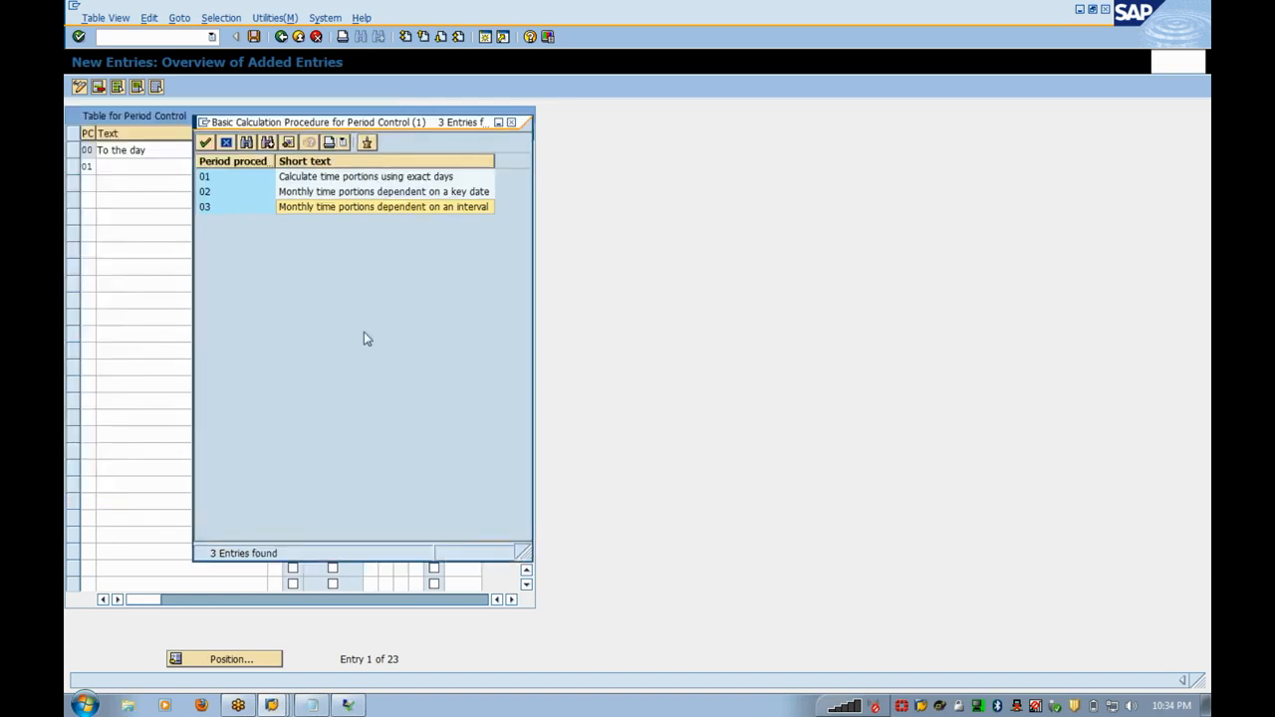
pyautogui.click(362, 178)
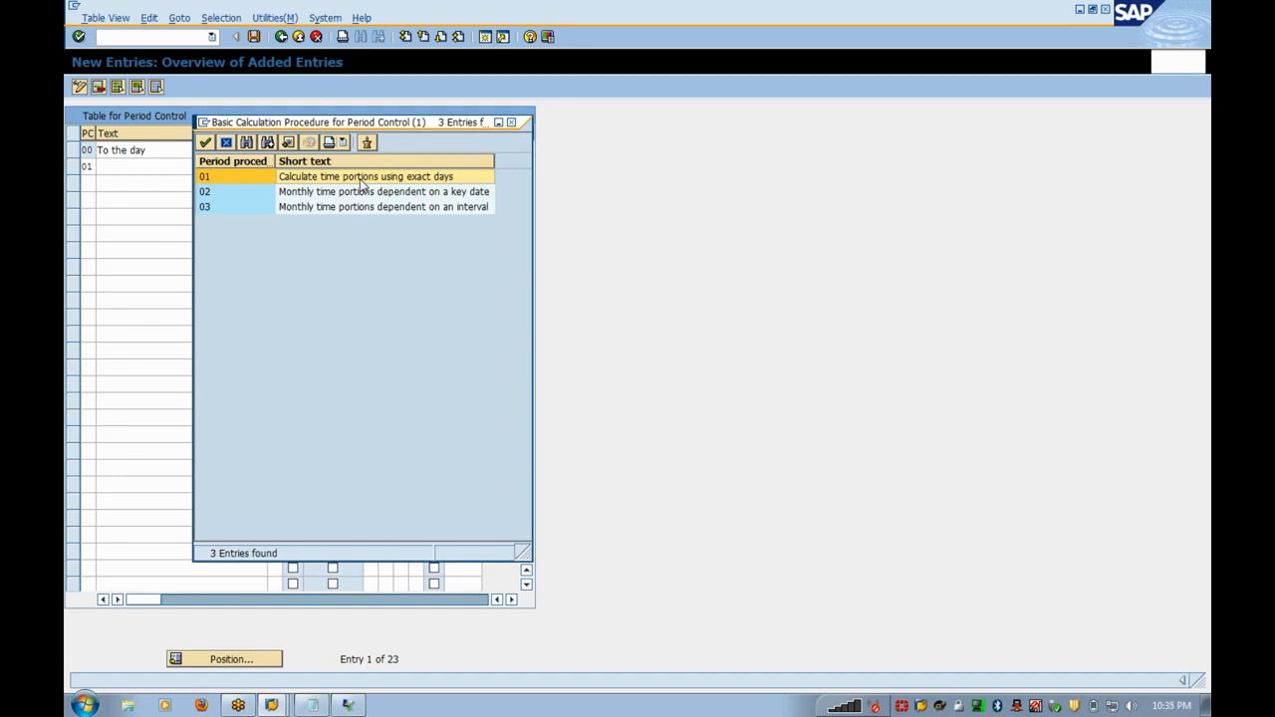
pyautogui.click(511, 123)
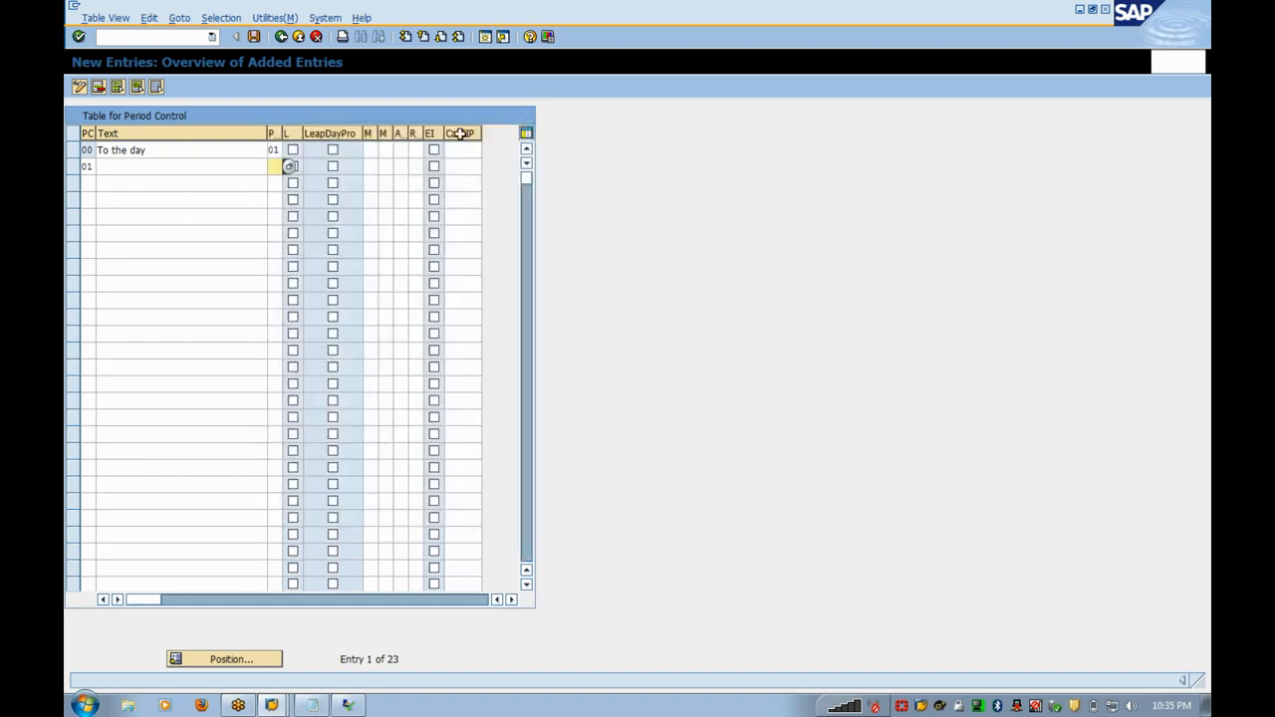
pyautogui.write('01')
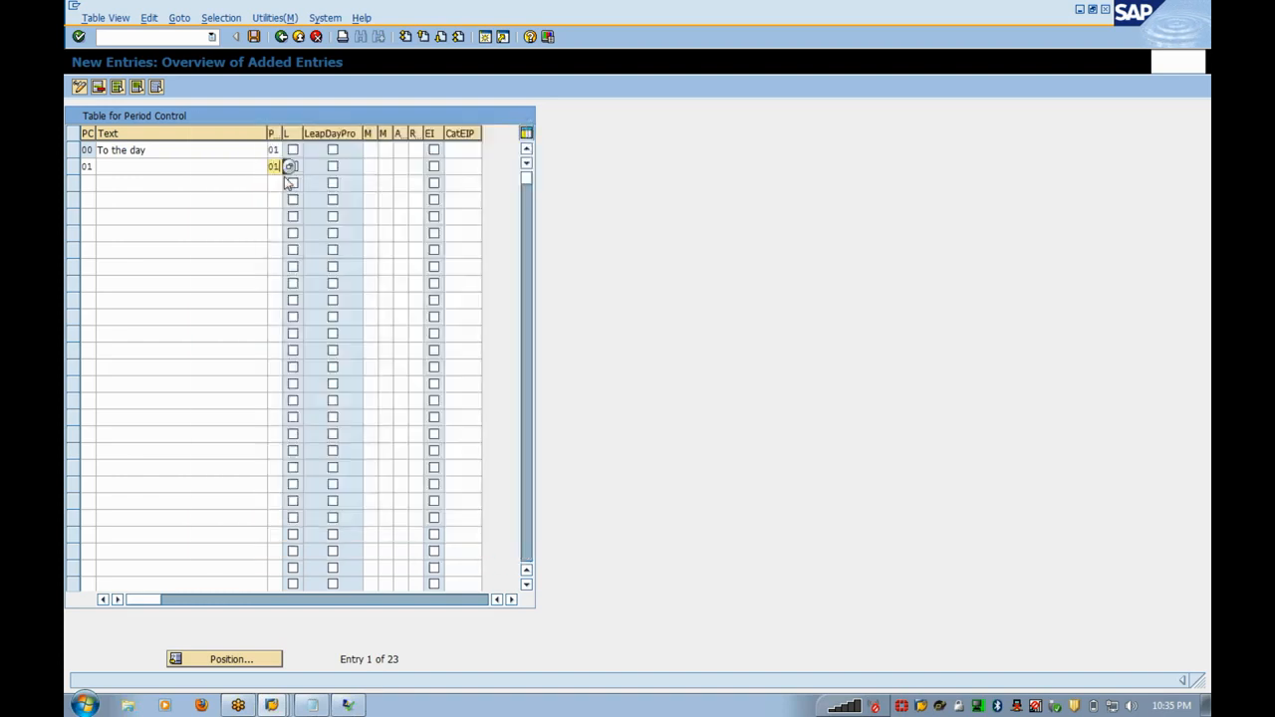
# - Set move-in processing of period control 01 to 02, To the day, and review the move-out processing options
pyautogui.click(382, 167)
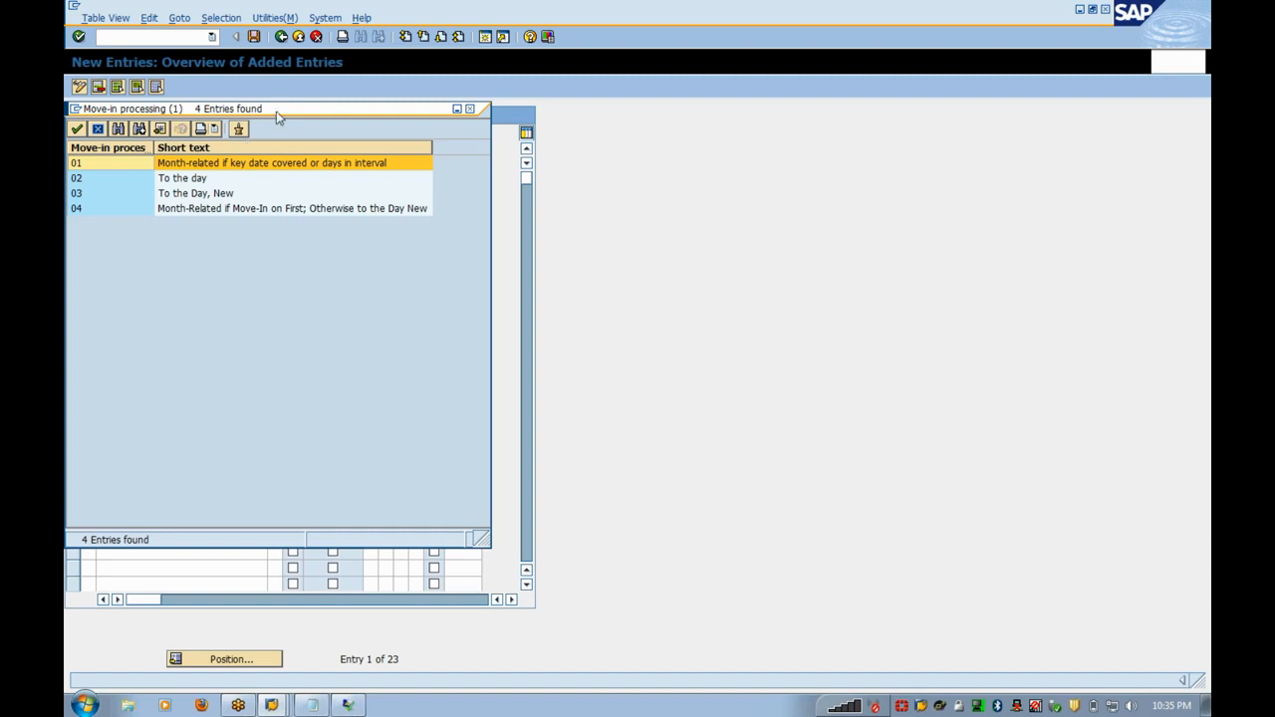
pyautogui.moveTo(285, 113); pyautogui.dragTo(524, 134)
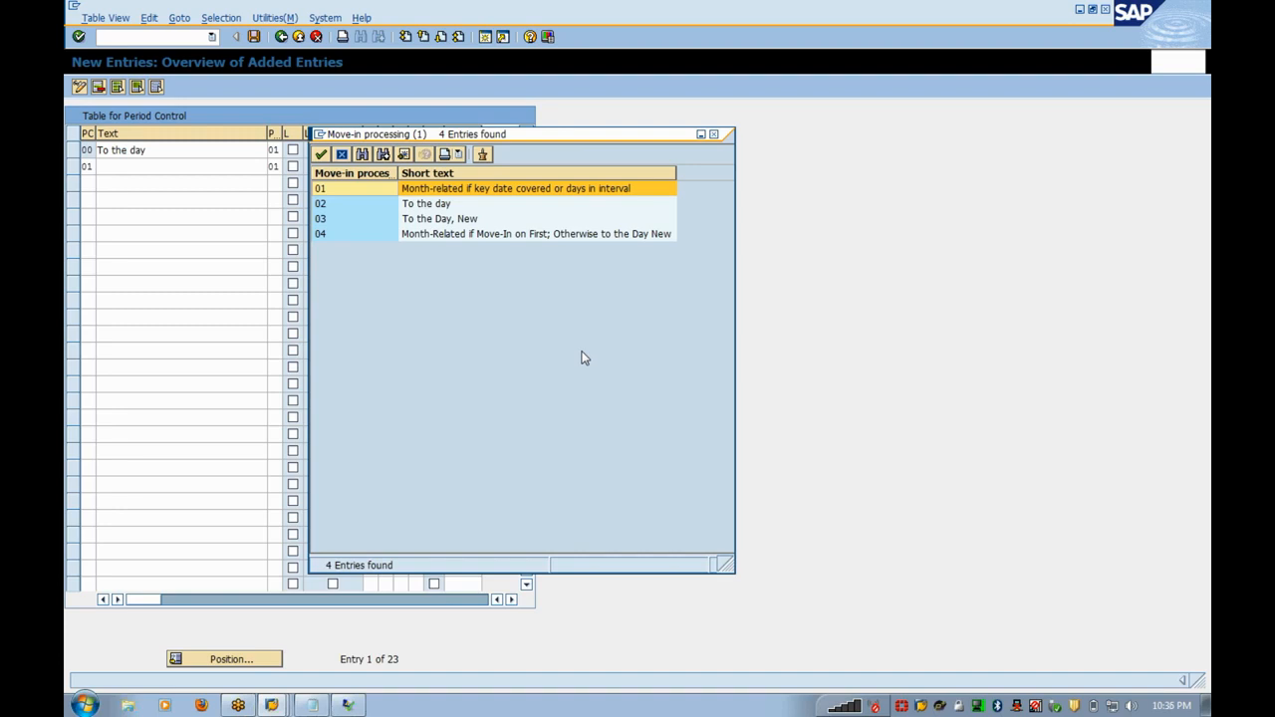
pyautogui.doubleClick(445, 205)
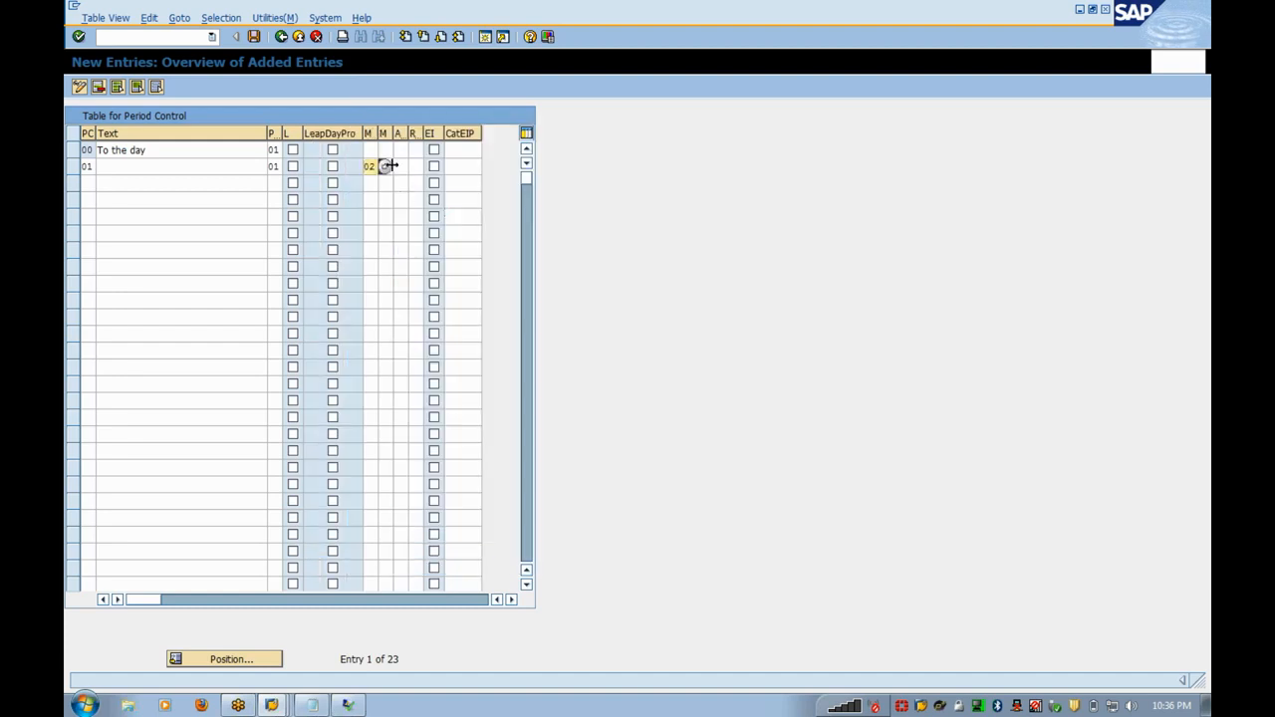
pyautogui.click(394, 167)
pyautogui.click(399, 168)
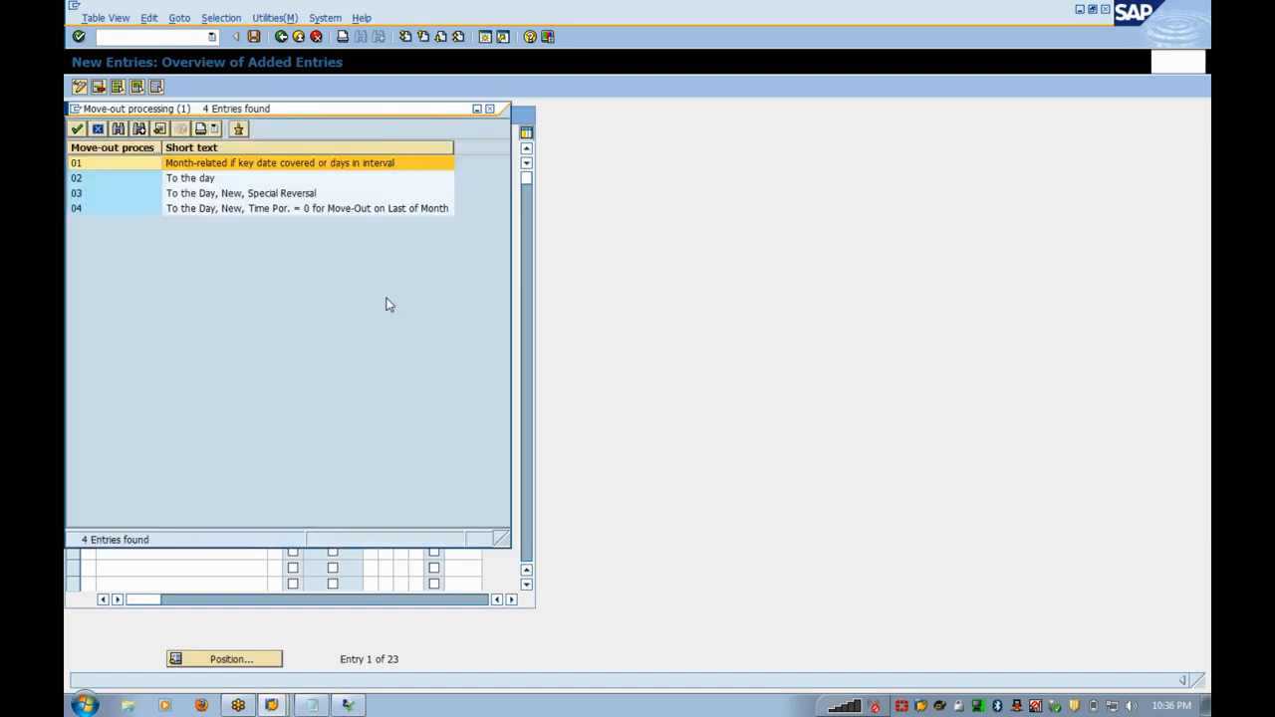
pyautogui.click(490, 110)
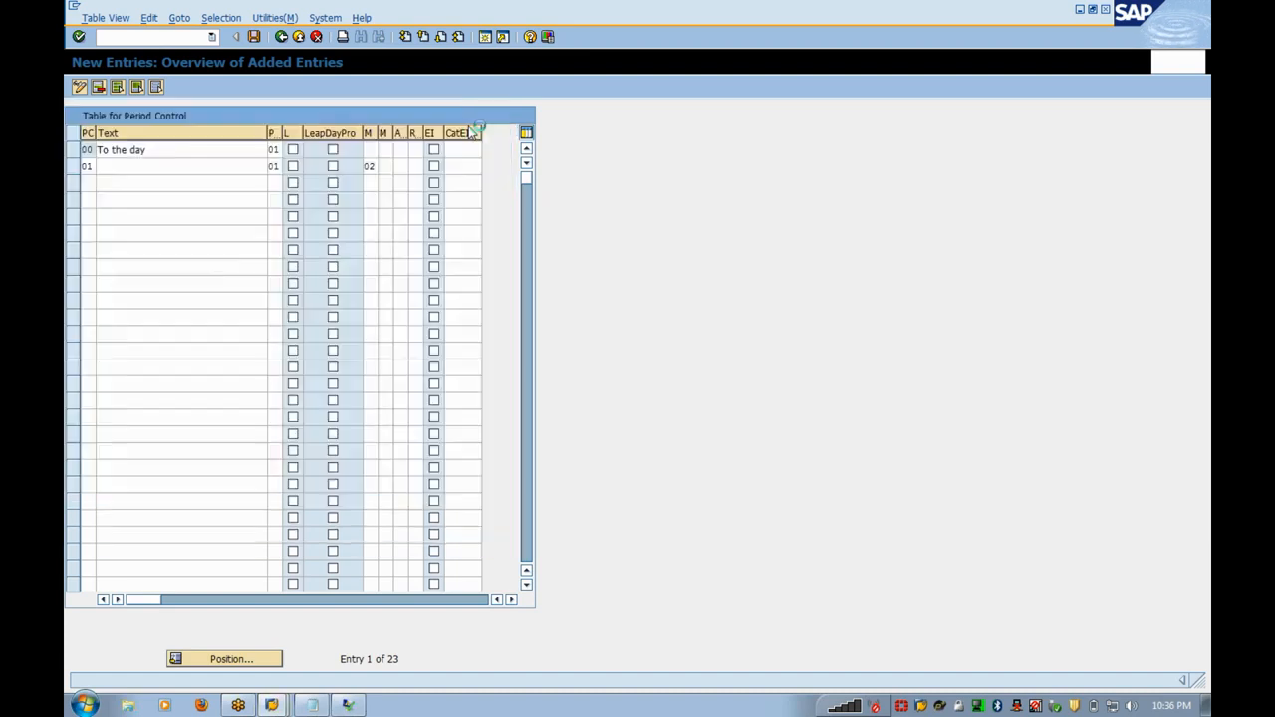
# - Set aperiodic changes of period control 01 to 02, Month-based if step is in interval + ident. to bill. period
pyautogui.click(412, 168)
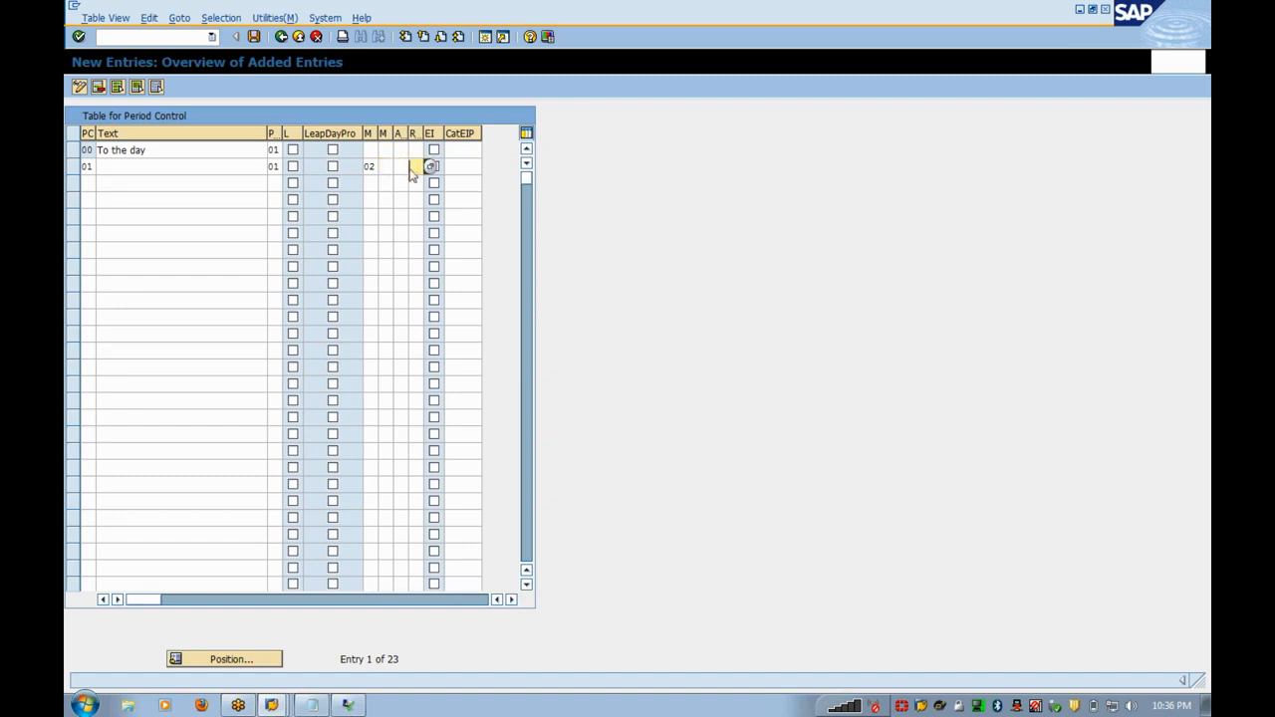
pyautogui.click(406, 168)
pyautogui.click(415, 168)
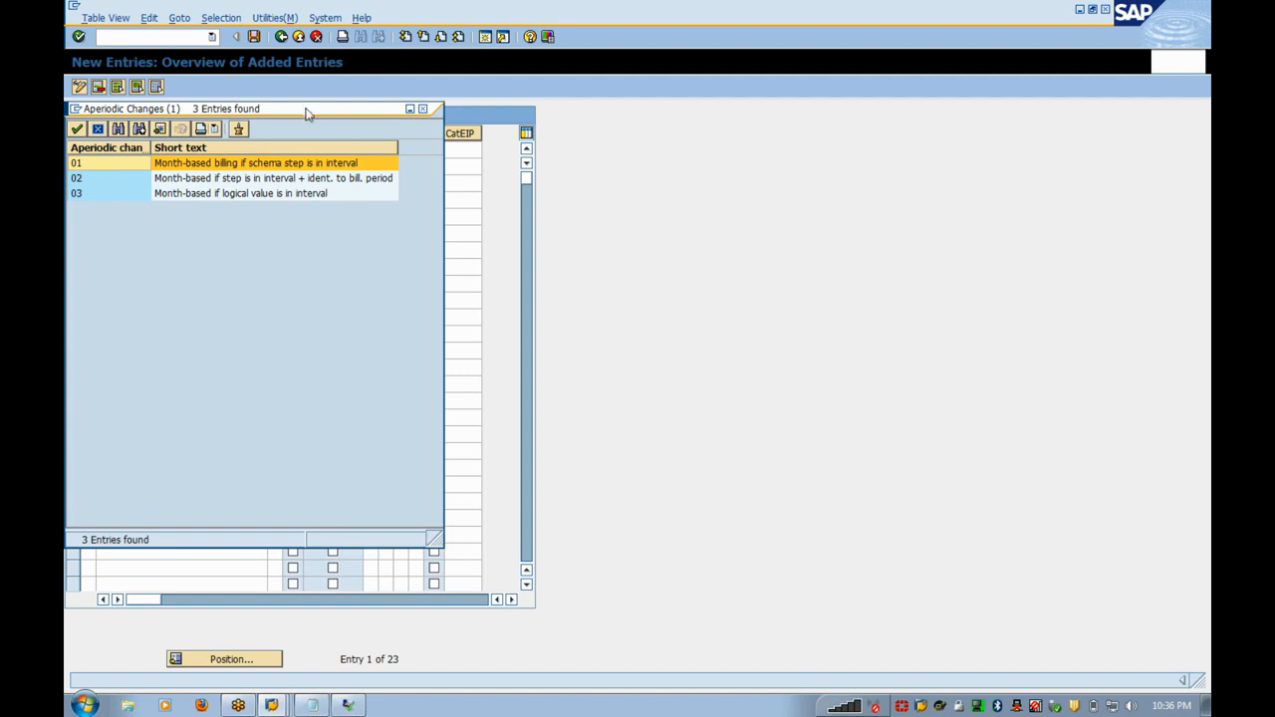
pyautogui.moveTo(307, 113); pyautogui.dragTo(588, 115)
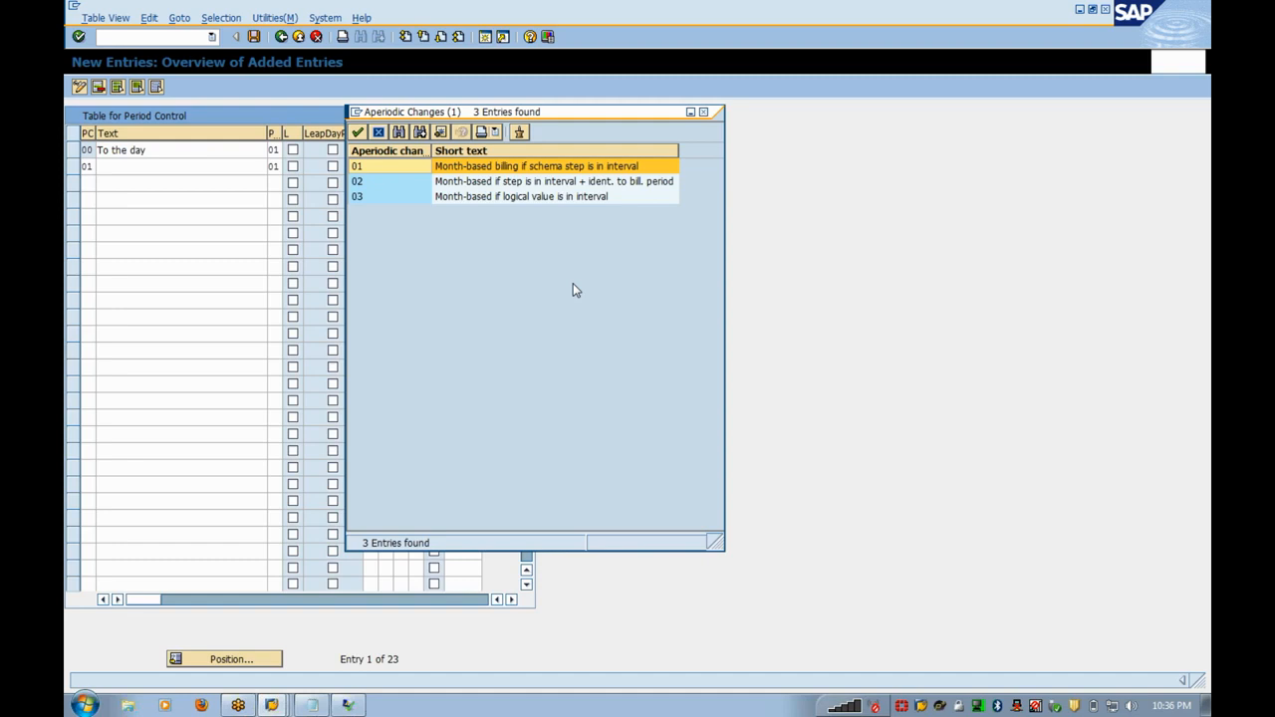
pyautogui.click(561, 183)
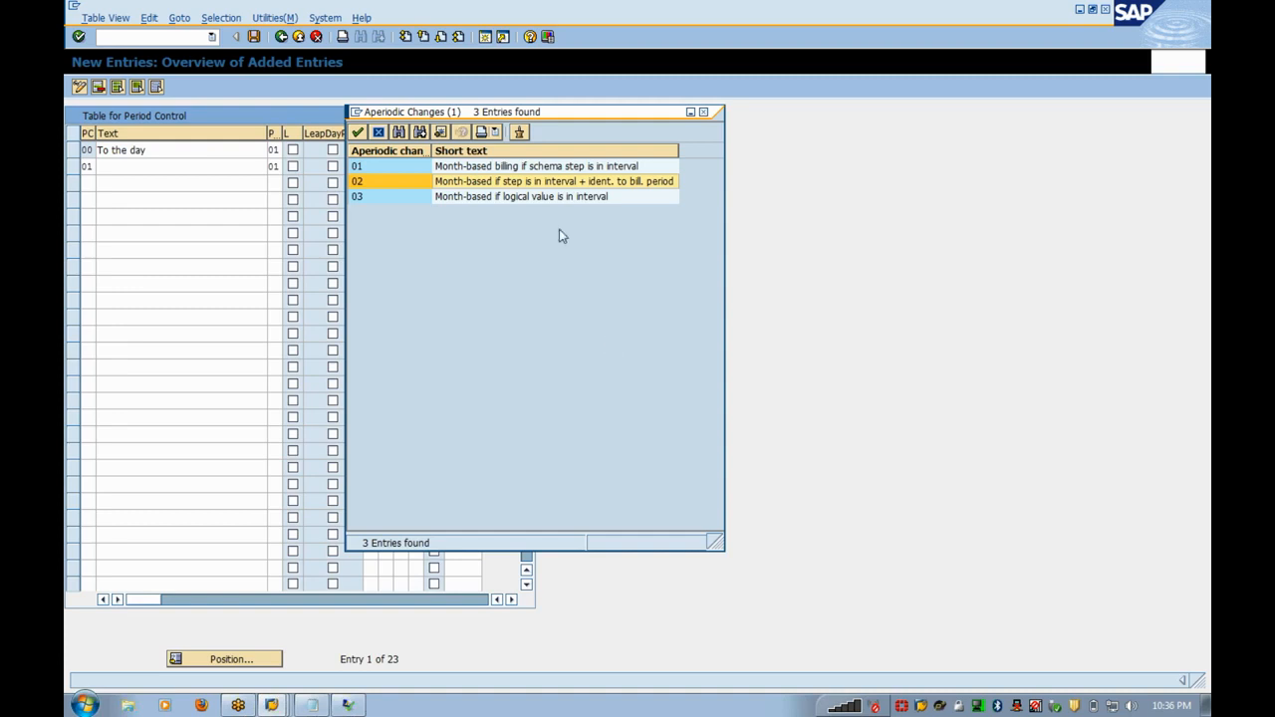
pyautogui.click(553, 204)
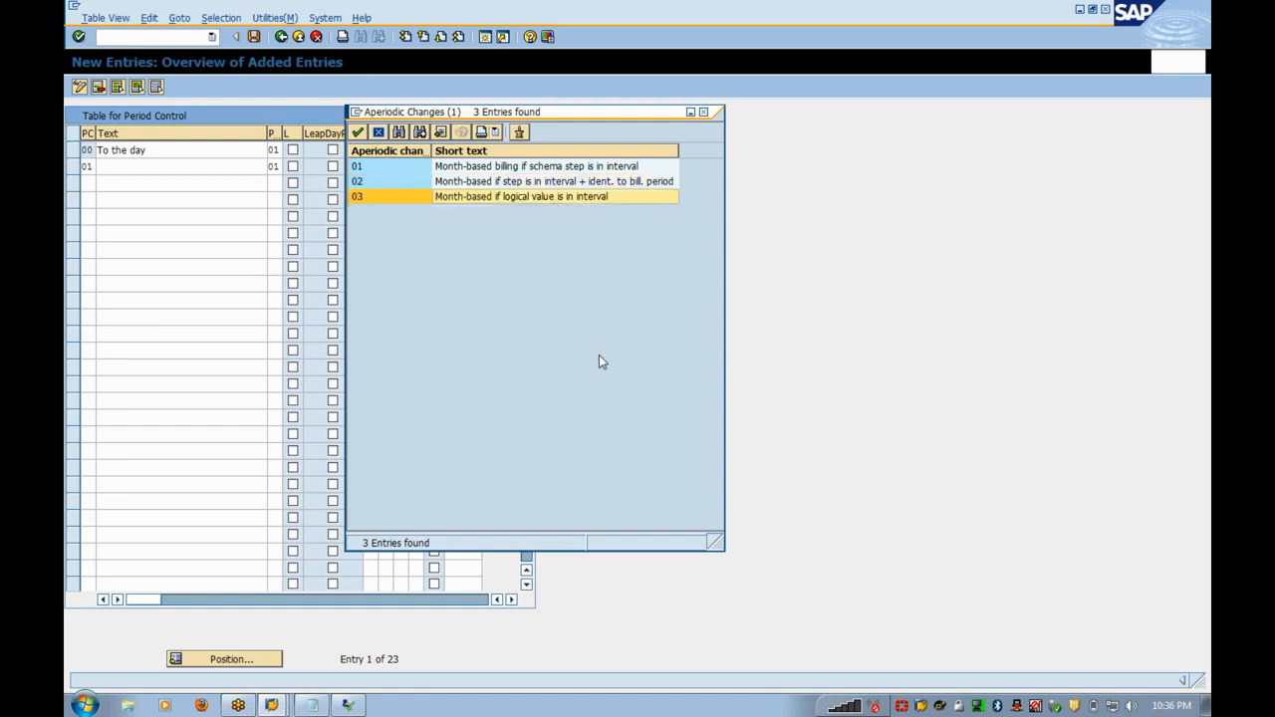
pyautogui.click(515, 187)
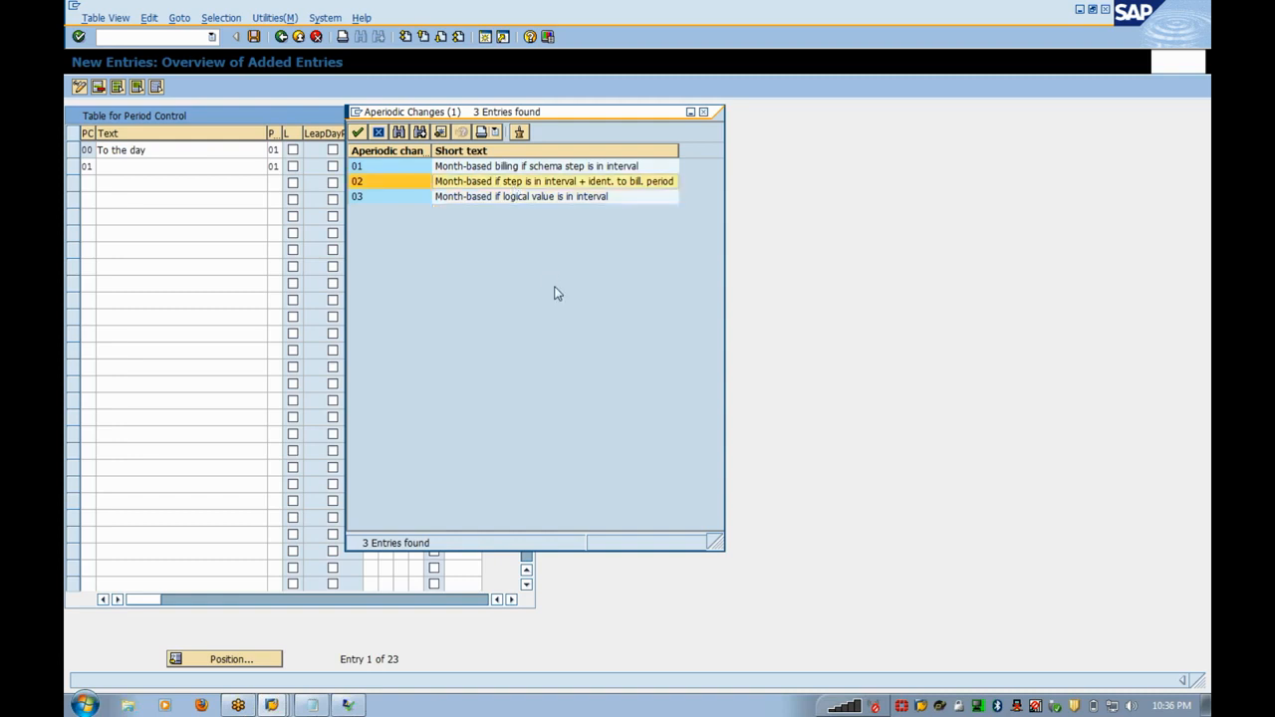
pyautogui.doubleClick(555, 189)
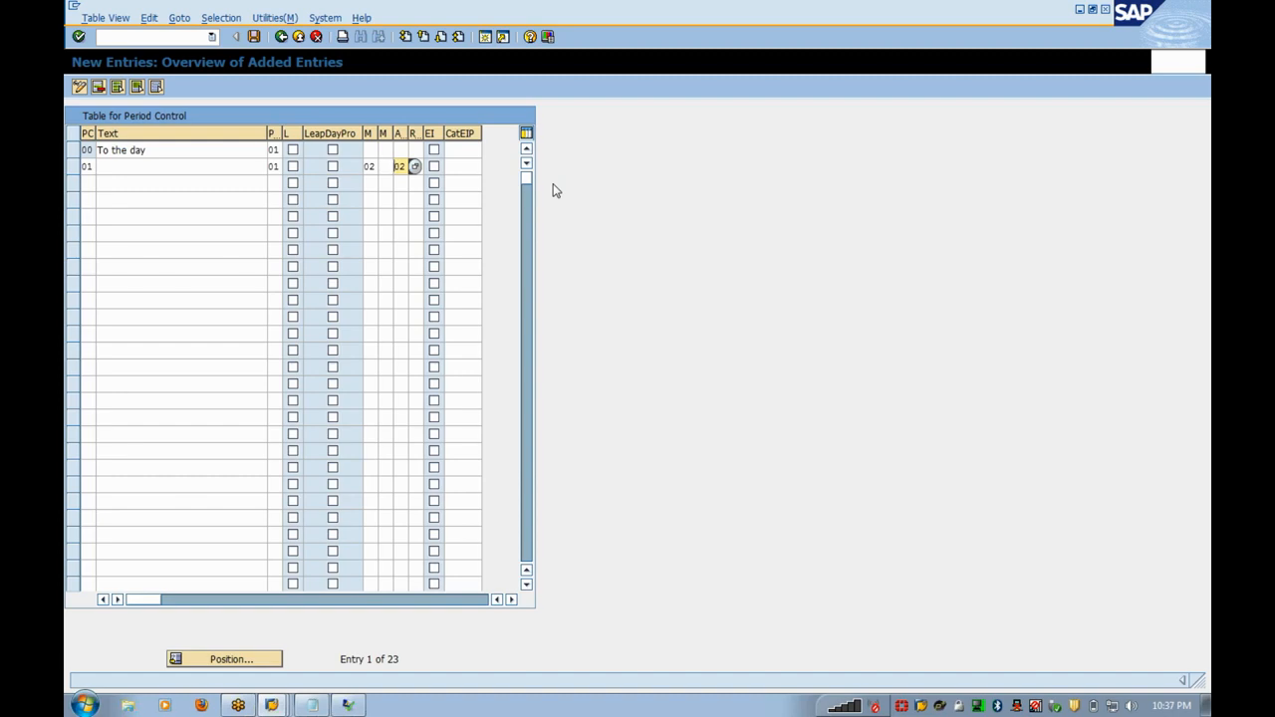
# - Clear the move-in processing of period control 01, enable its LeapDayPro option and enter the text "rental"
pyautogui.click(371, 166)
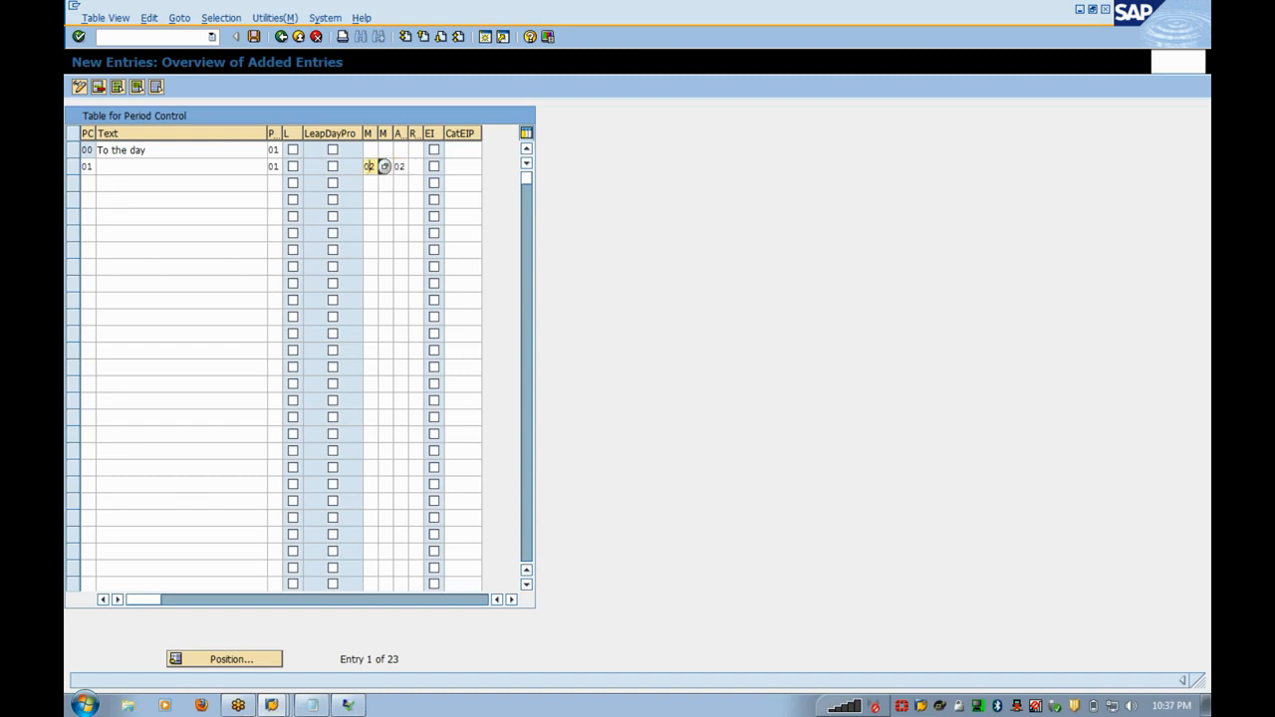
pyautogui.press('BackSpace')
pyautogui.click(333, 167)
pyautogui.click(332, 168)
pyautogui.click(179, 167)
pyautogui.write('rental')
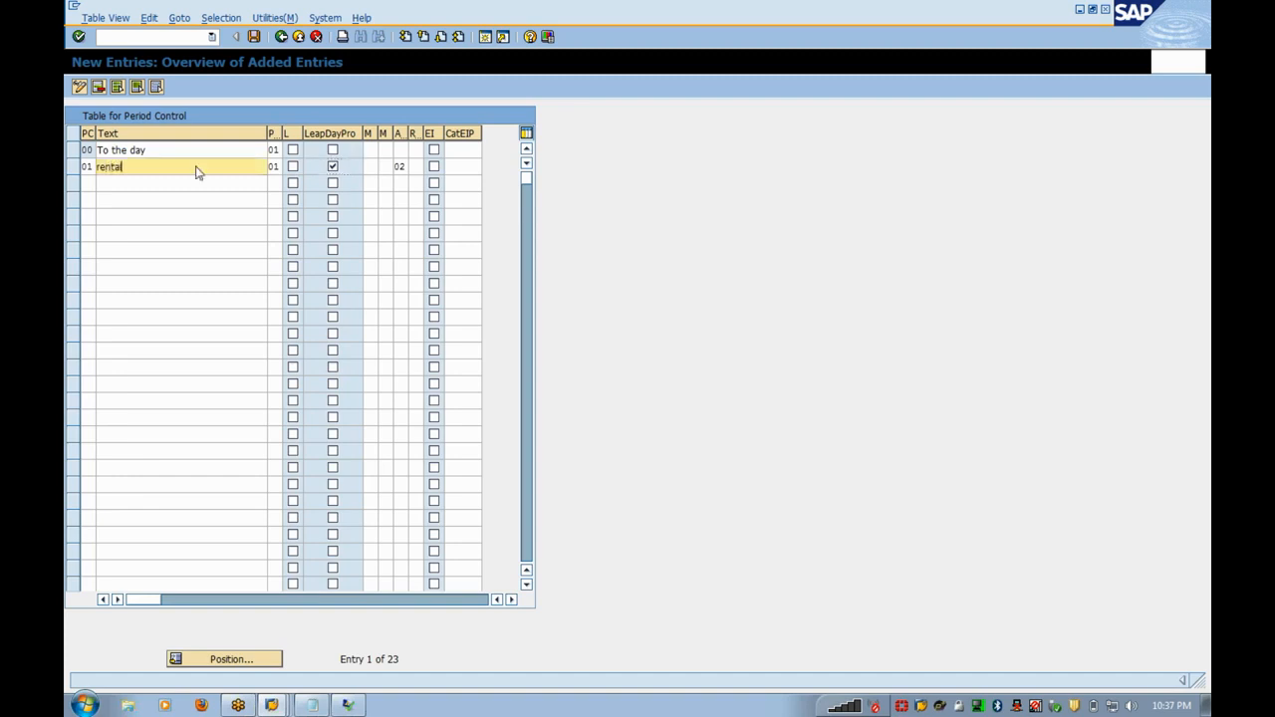
pyautogui.press('Return')
# - Change the rental entry to period control 02 with calculation procedure 03, Monthly time portions dependent on an interval
pyautogui.press('Delete')
pyautogui.press('Delete')
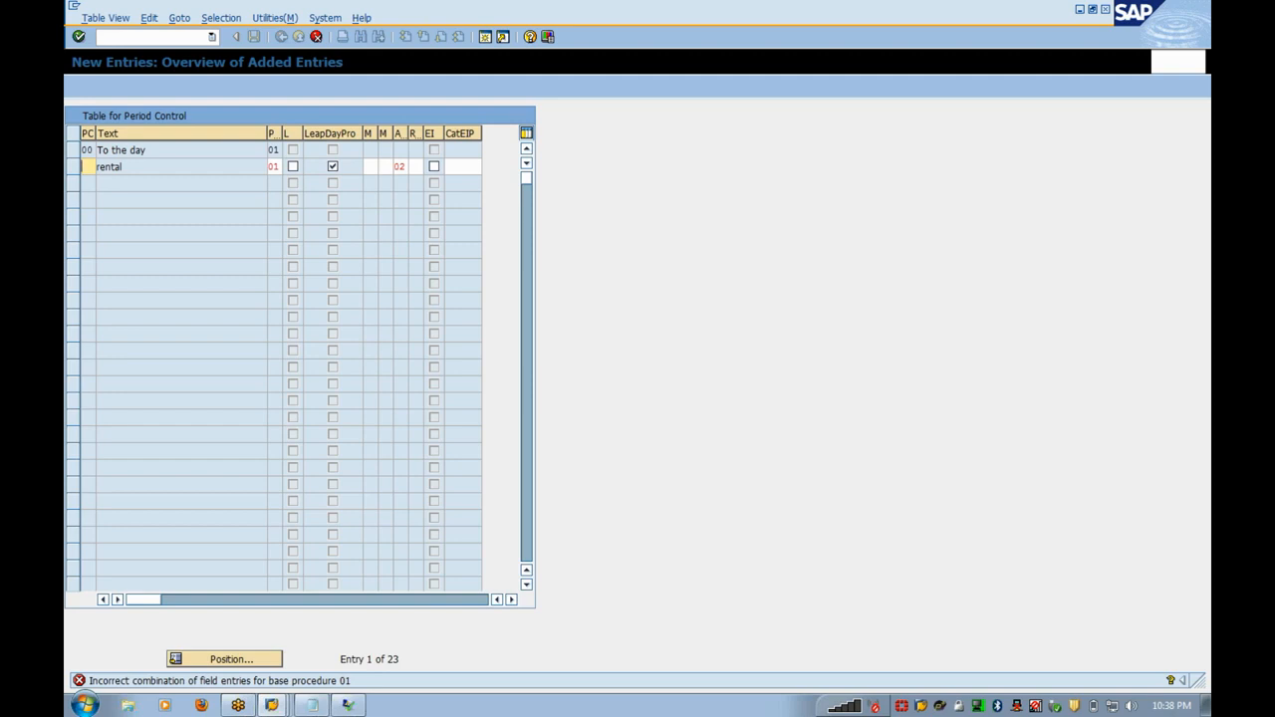
pyautogui.click(276, 167)
pyautogui.click(288, 169)
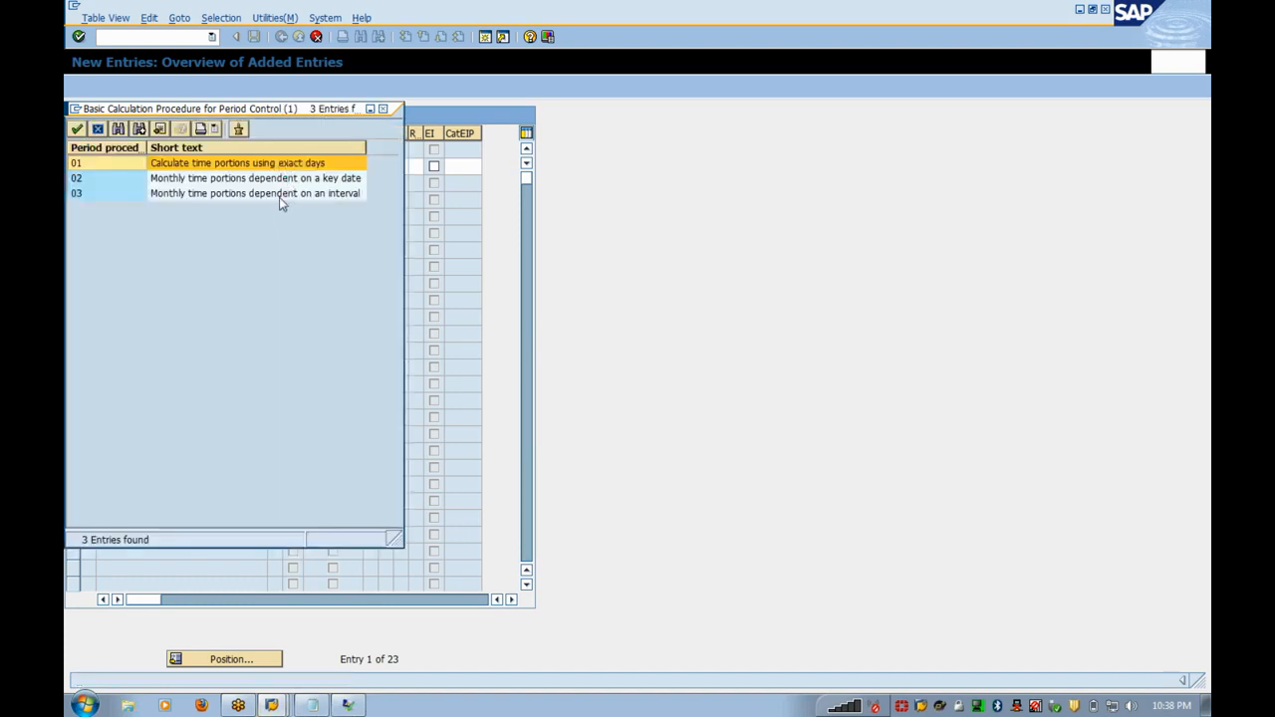
pyautogui.doubleClick(282, 195)
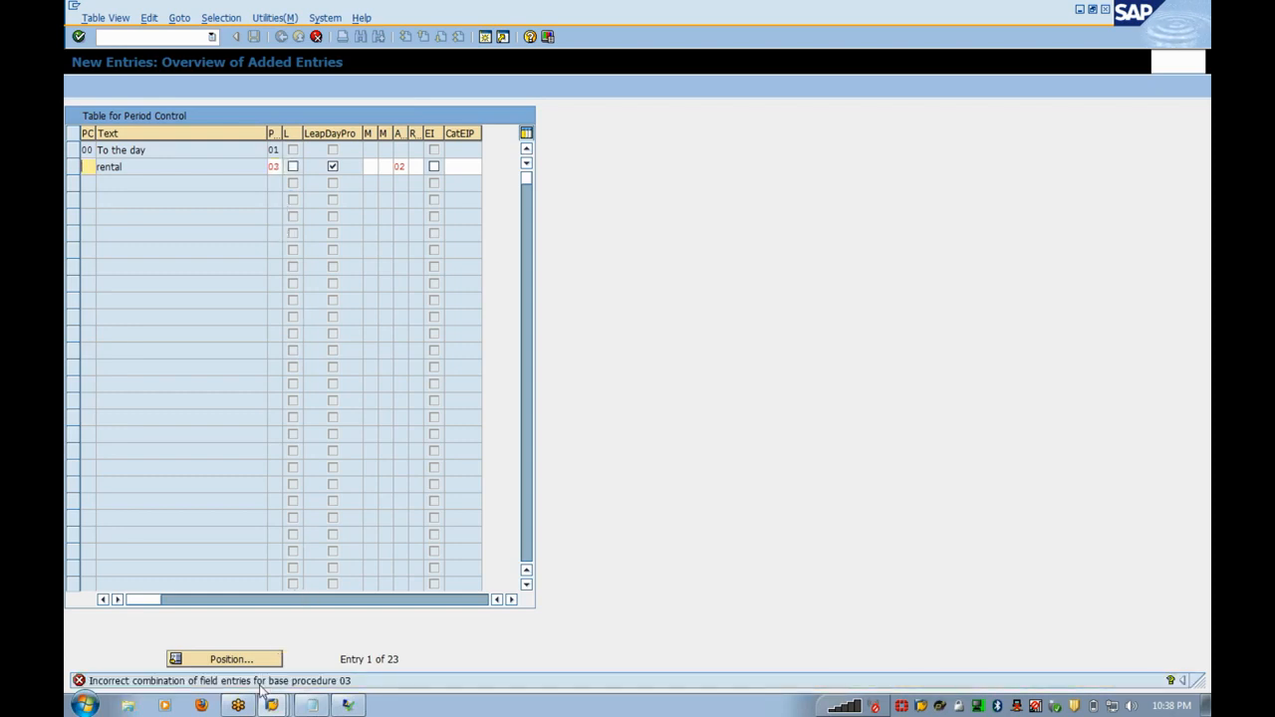
pyautogui.write('02')
pyautogui.press('Return')
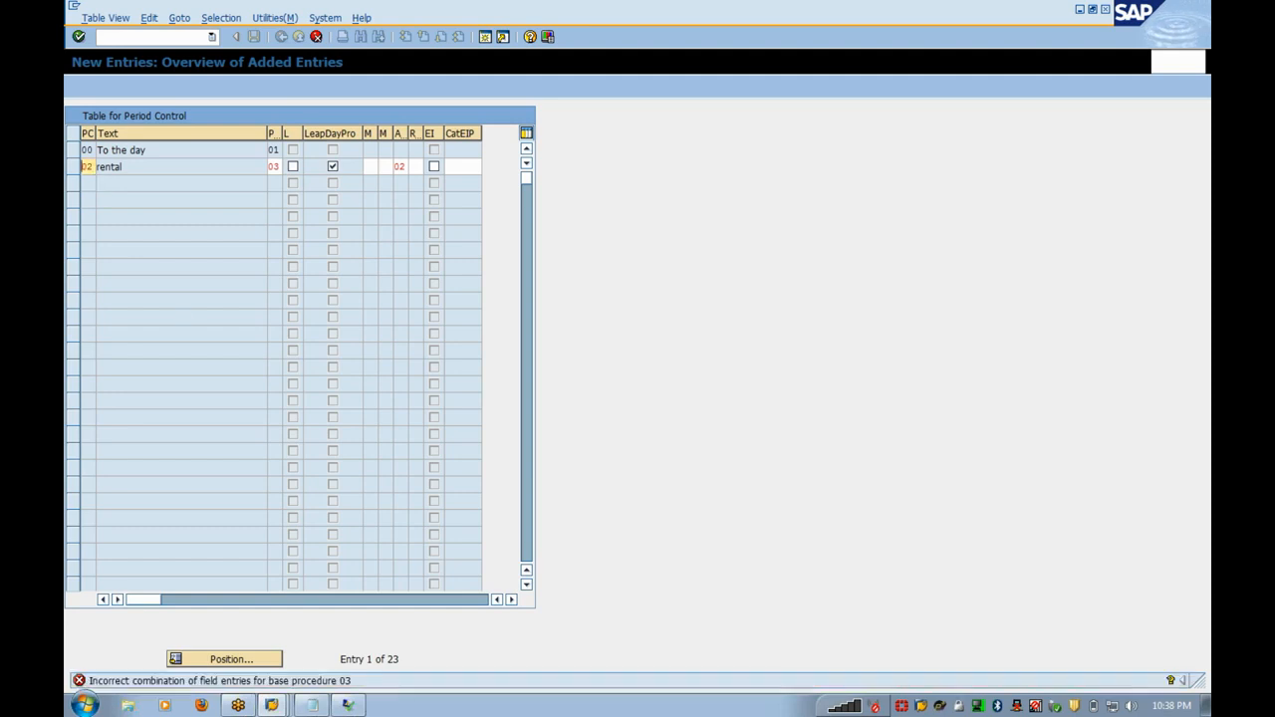
# - Read the error message's help on the field entries permitted for base procedures 01, 02 and 03, and close it
pyautogui.click(360, 687)
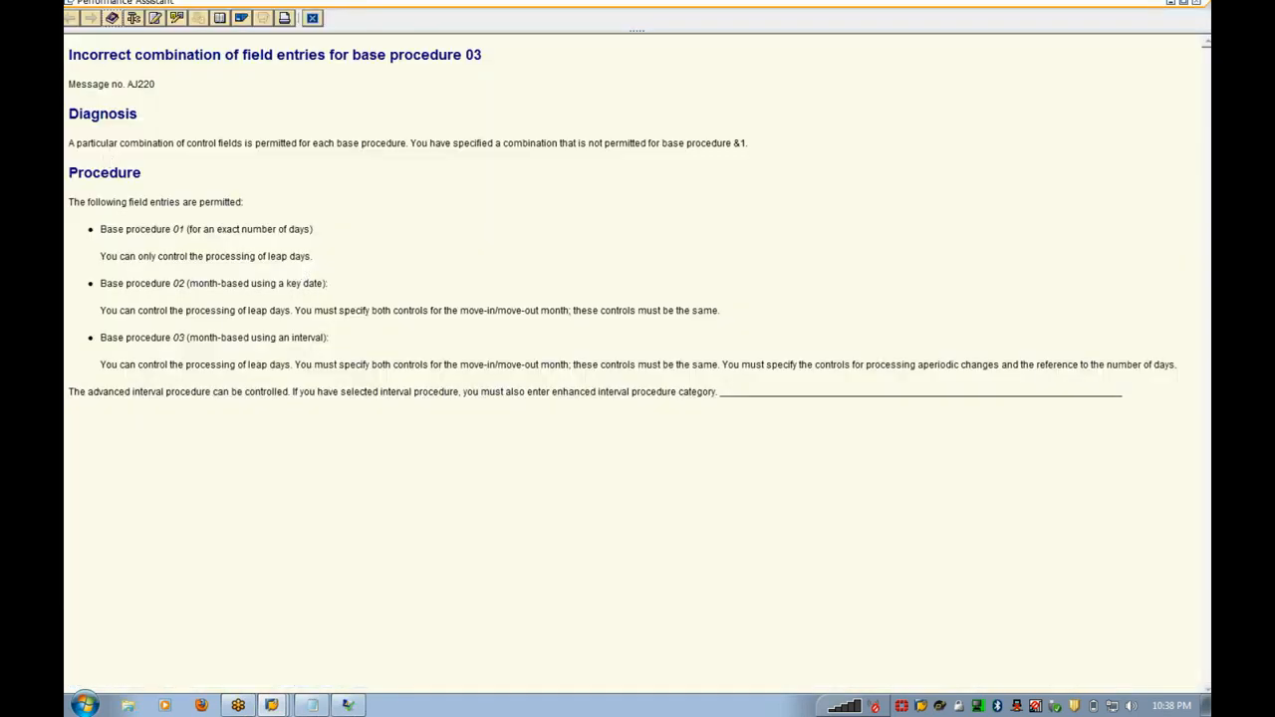
pyautogui.moveTo(122, 142); pyautogui.dragTo(359, 174)
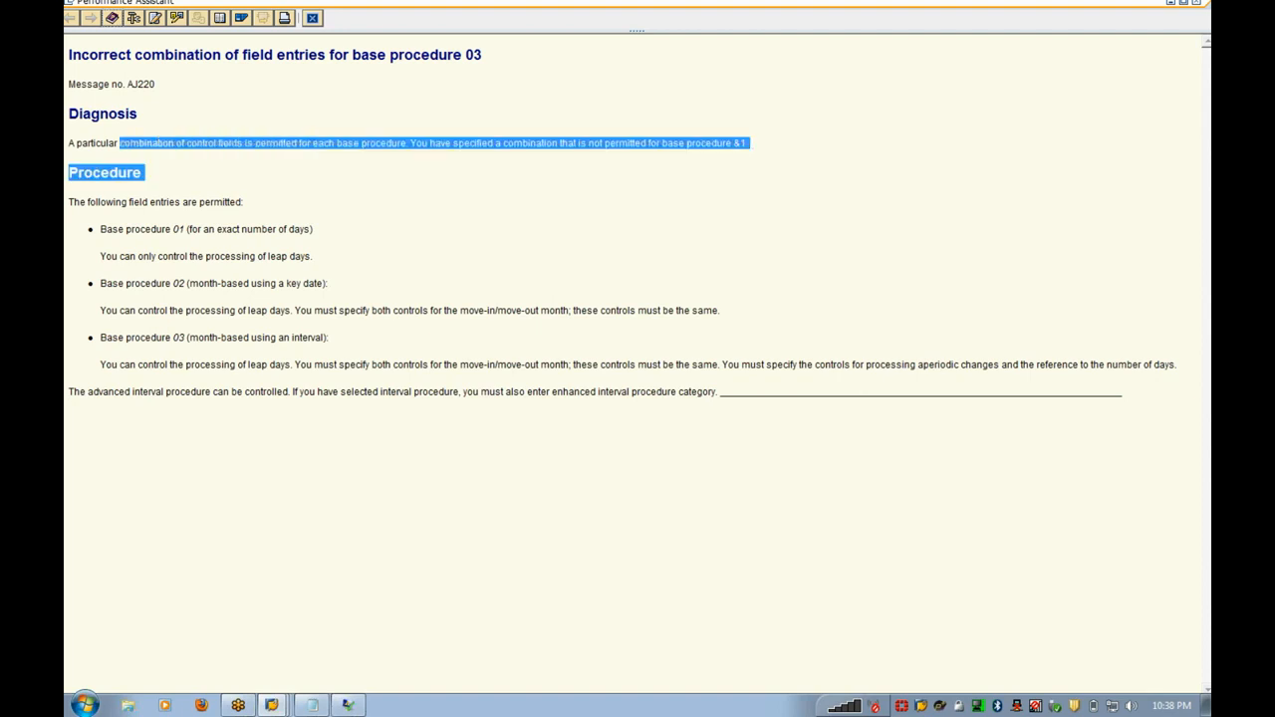
pyautogui.click(392, 191)
pyautogui.moveTo(410, 142); pyautogui.dragTo(748, 143)
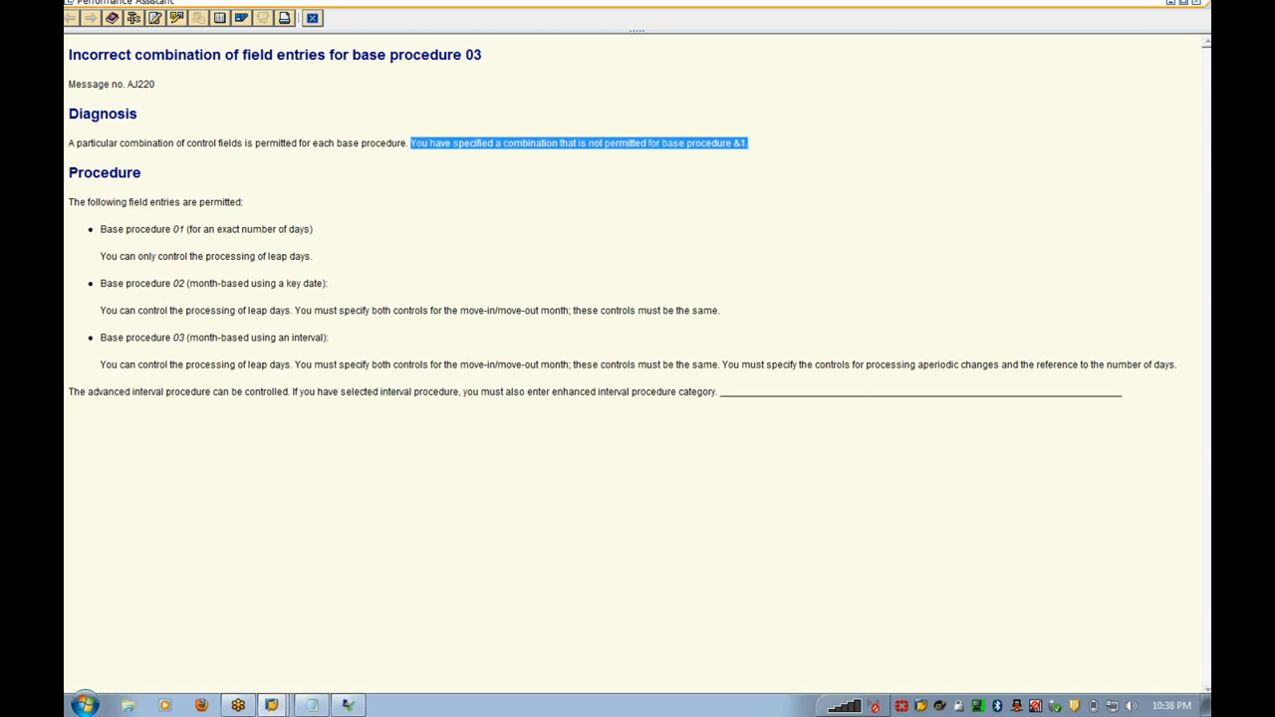
pyautogui.click(669, 221)
pyautogui.moveTo(100, 229); pyautogui.dragTo(312, 230)
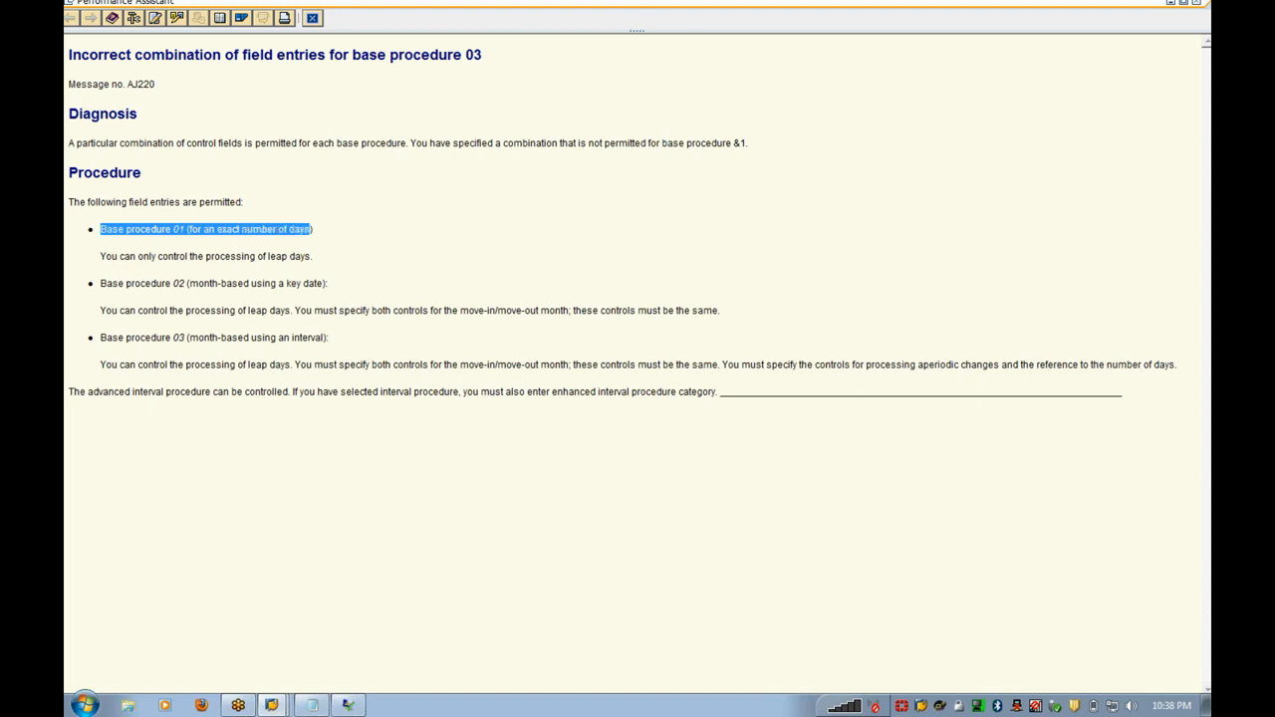
pyautogui.moveTo(99, 283); pyautogui.dragTo(395, 269)
pyautogui.click(396, 269)
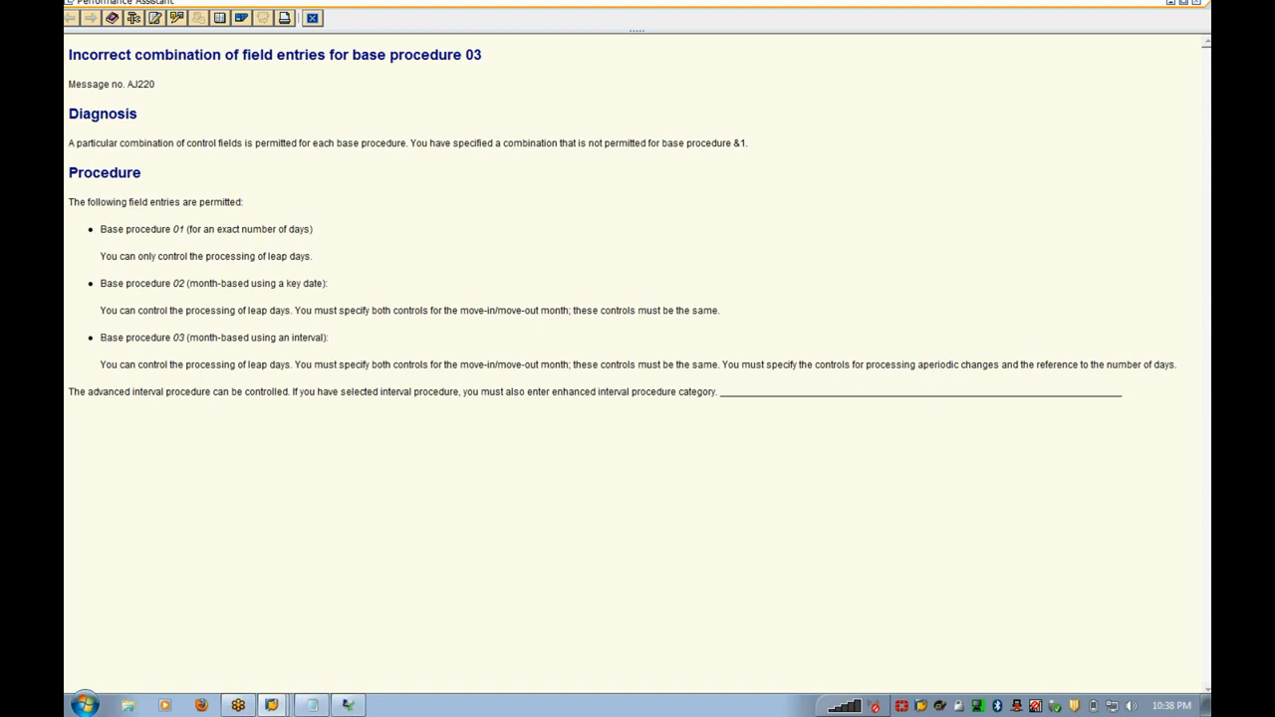
pyautogui.moveTo(100, 337); pyautogui.dragTo(339, 343)
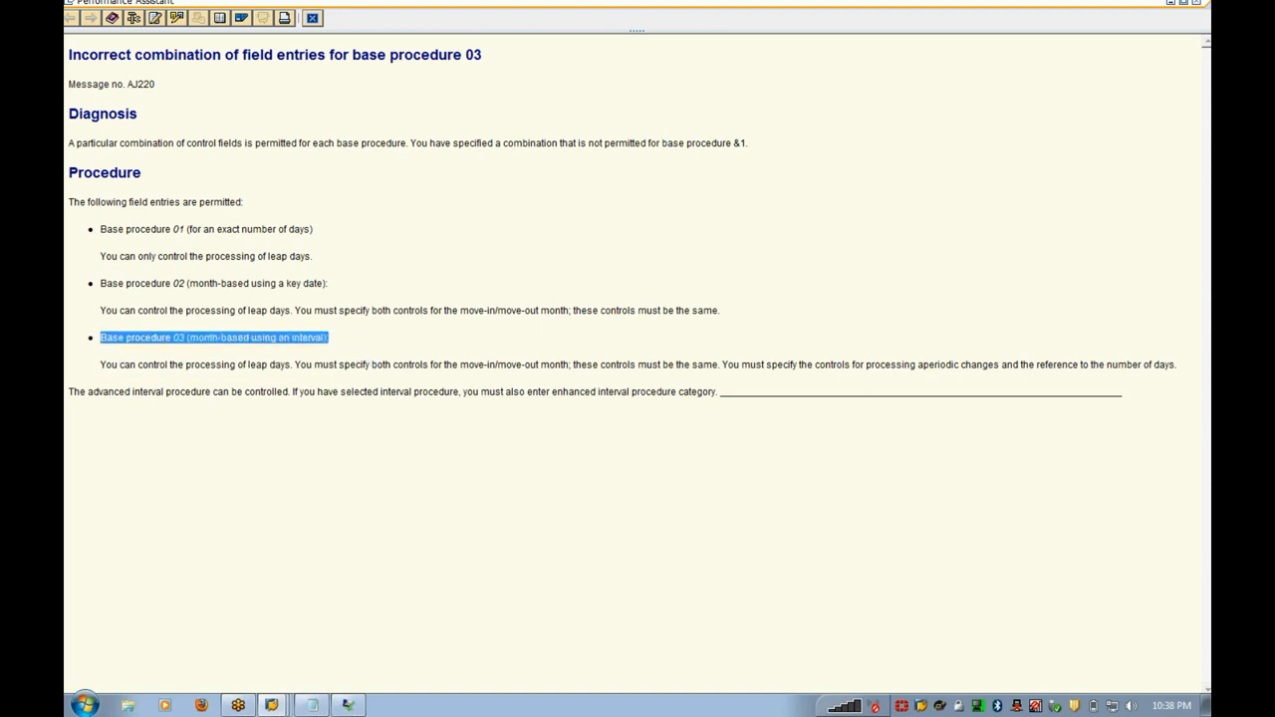
pyautogui.click(367, 361)
pyautogui.moveTo(138, 365); pyautogui.dragTo(240, 384)
pyautogui.click(240, 385)
pyautogui.moveTo(137, 364); pyautogui.dragTo(726, 364)
pyautogui.click(787, 230)
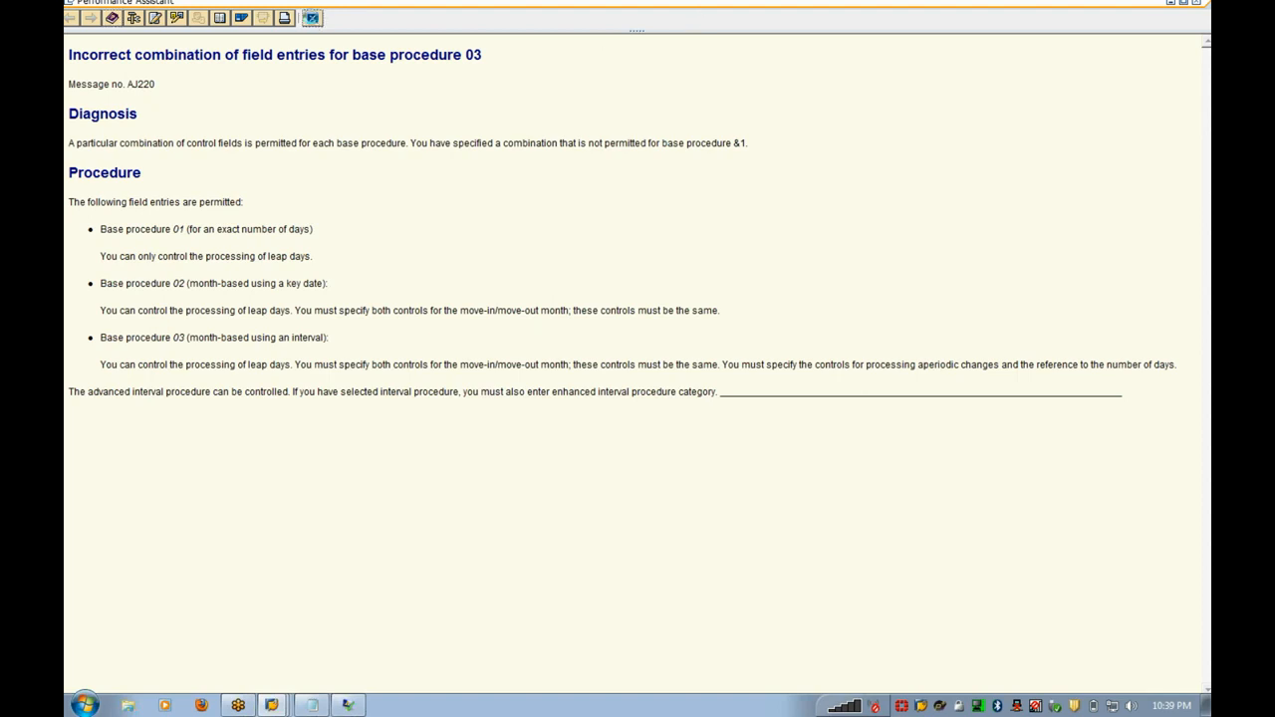
pyautogui.click(312, 18)
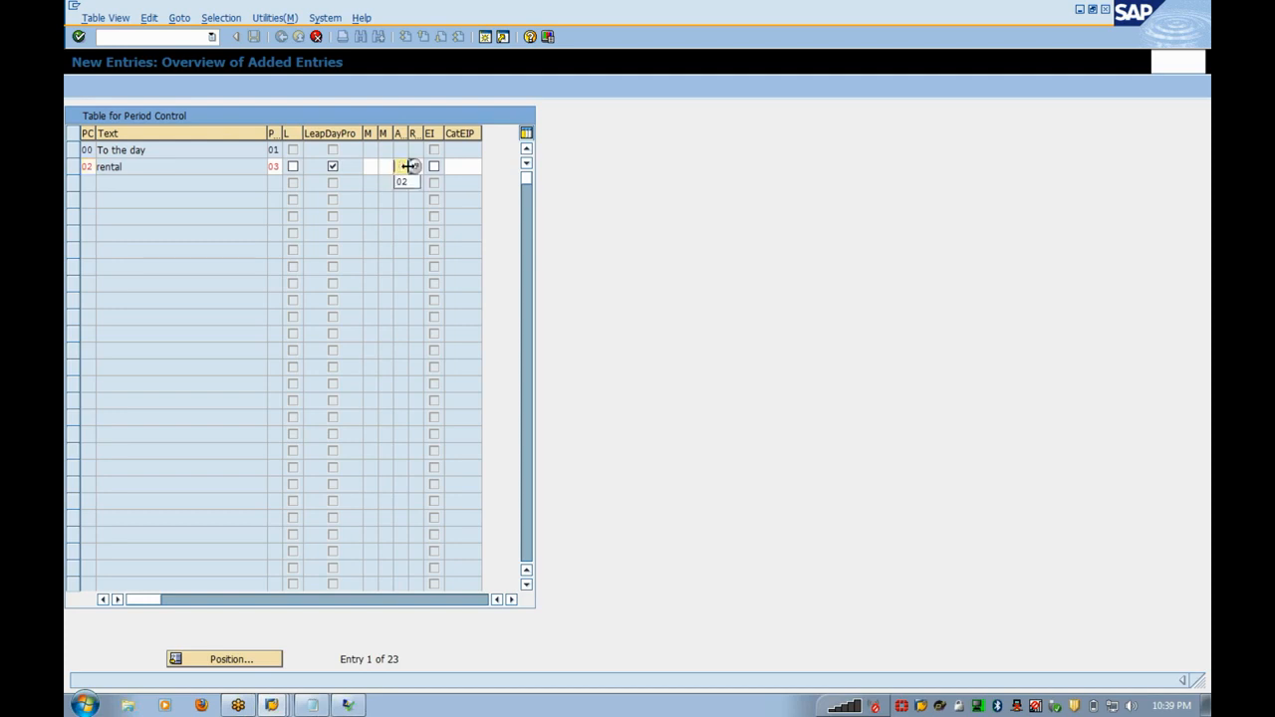
# - Clear the rental entry's calculation procedure and change its period control to 01
pyautogui.click(273, 167)
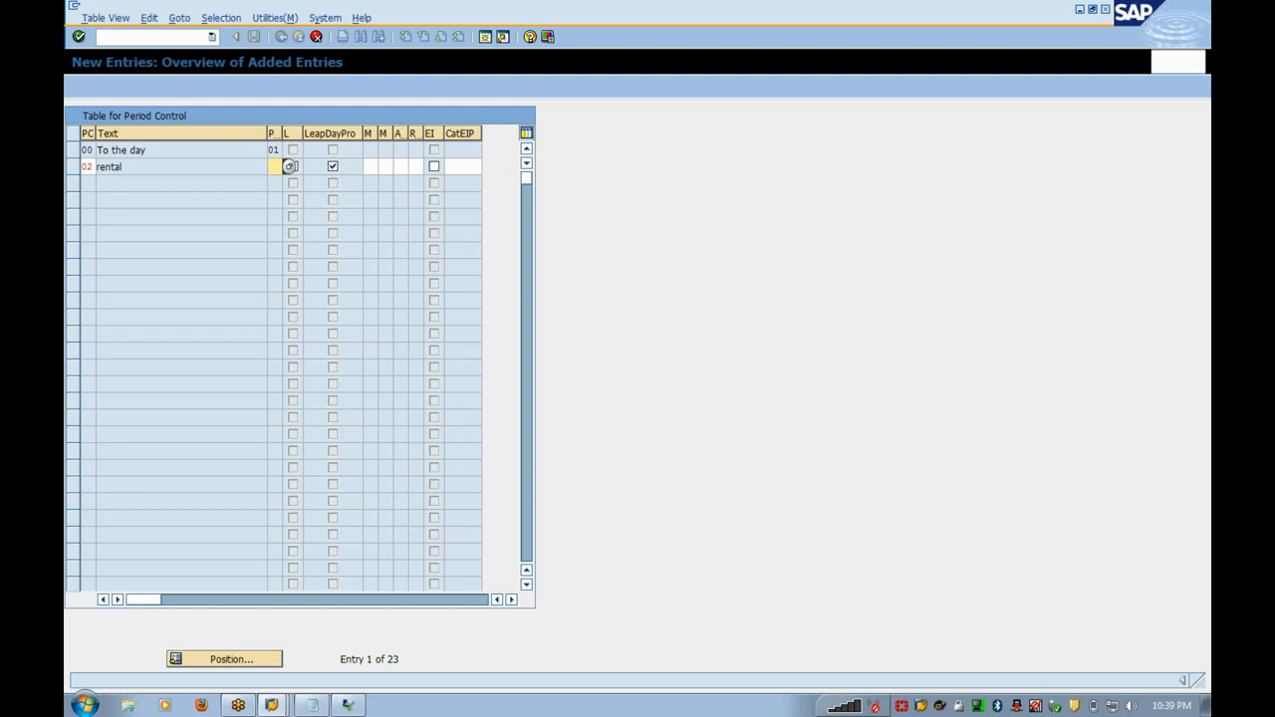
pyautogui.click(89, 166)
pyautogui.write('3')
pyautogui.press('Tab')
pyautogui.press('Return')
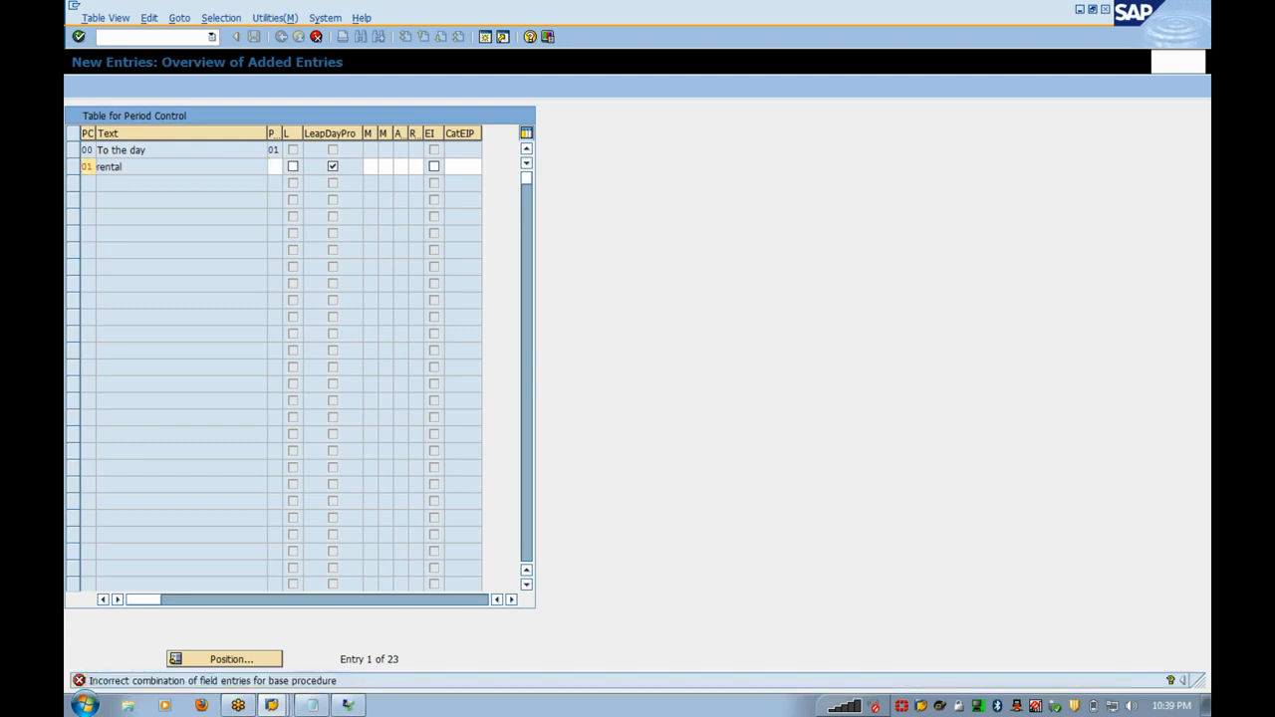
# - Set both move-in processing and move-out processing of the rental entry to 02, To the day
pyautogui.click(382, 167)
pyautogui.press('F4')
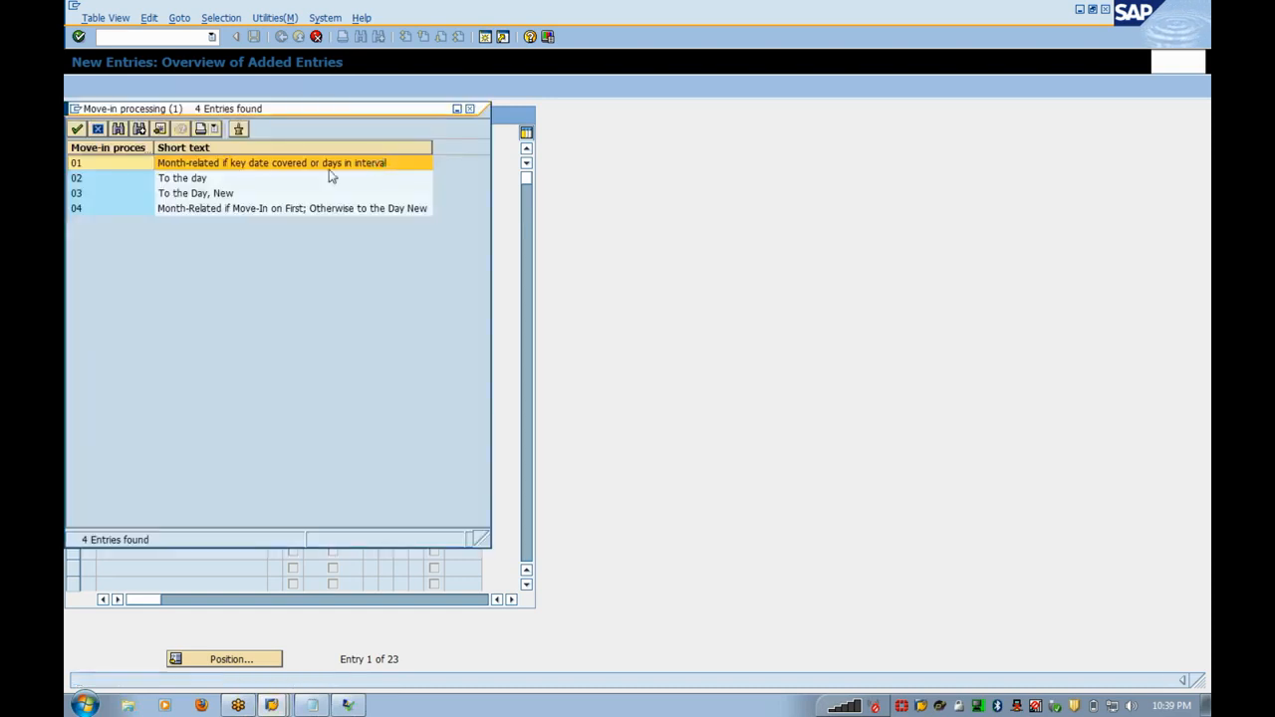
pyautogui.doubleClick(207, 184)
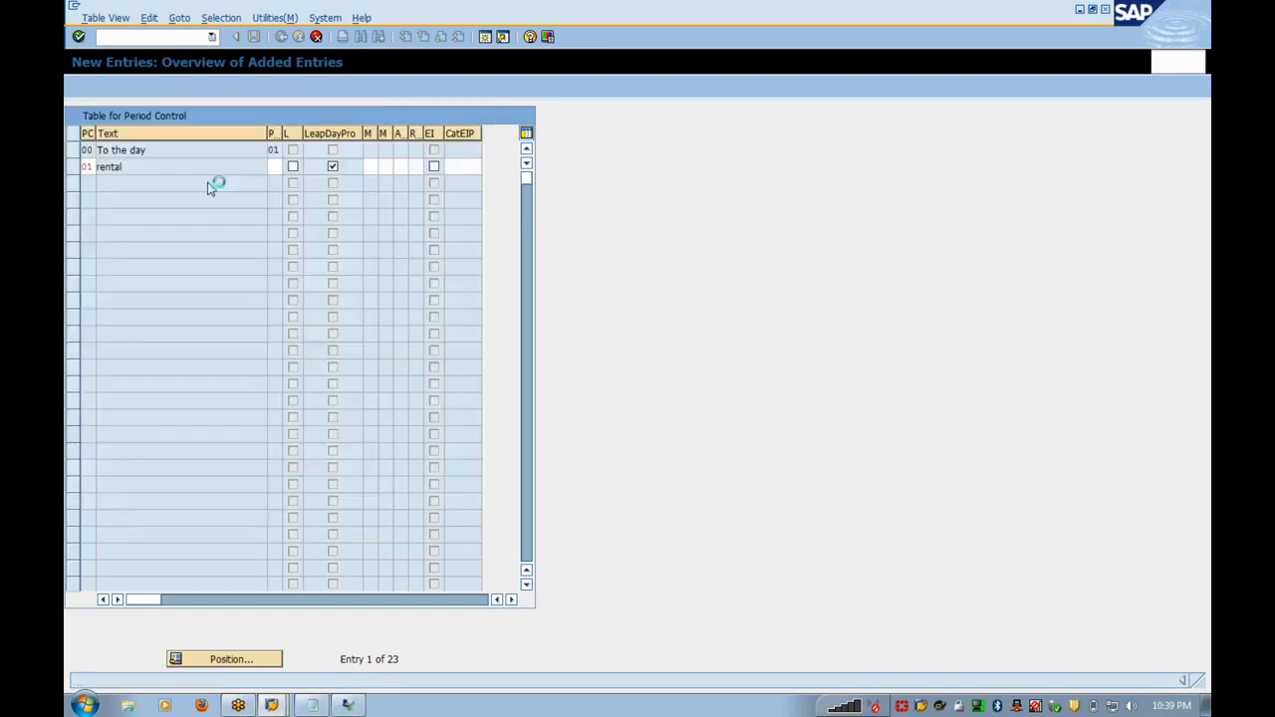
pyautogui.click(400, 166)
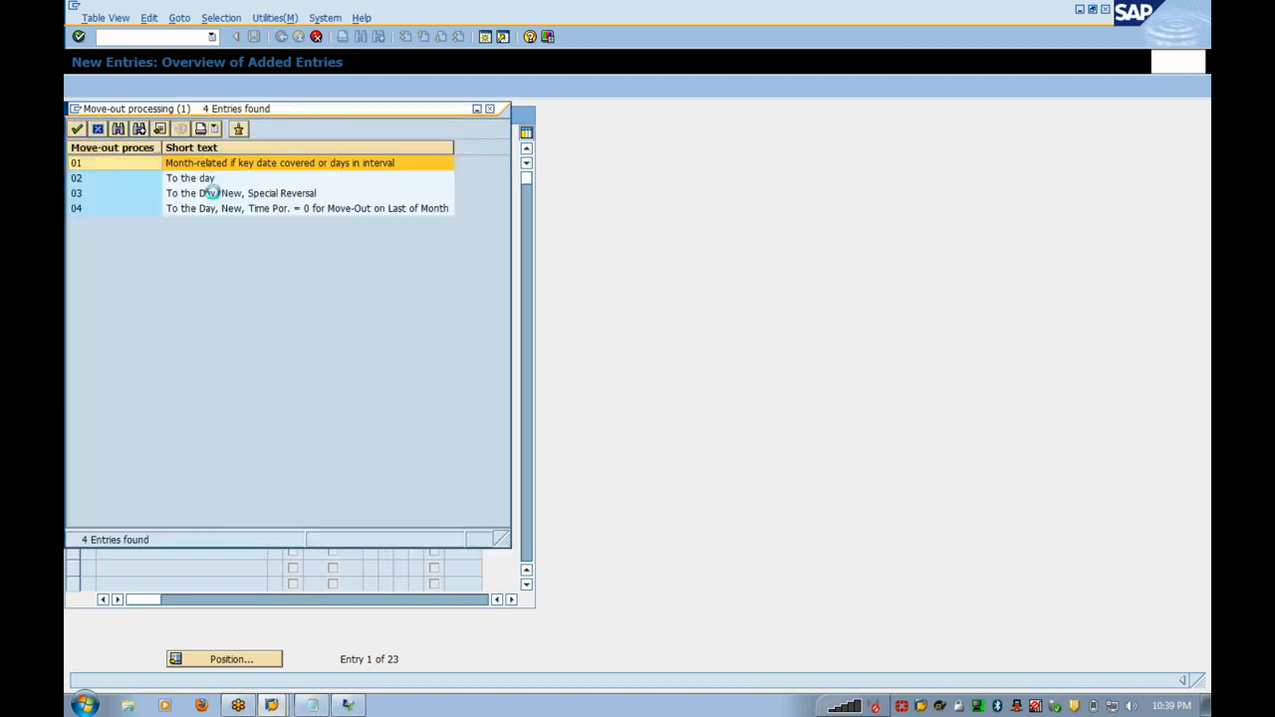
pyautogui.doubleClick(205, 174)
pyautogui.press('Return')
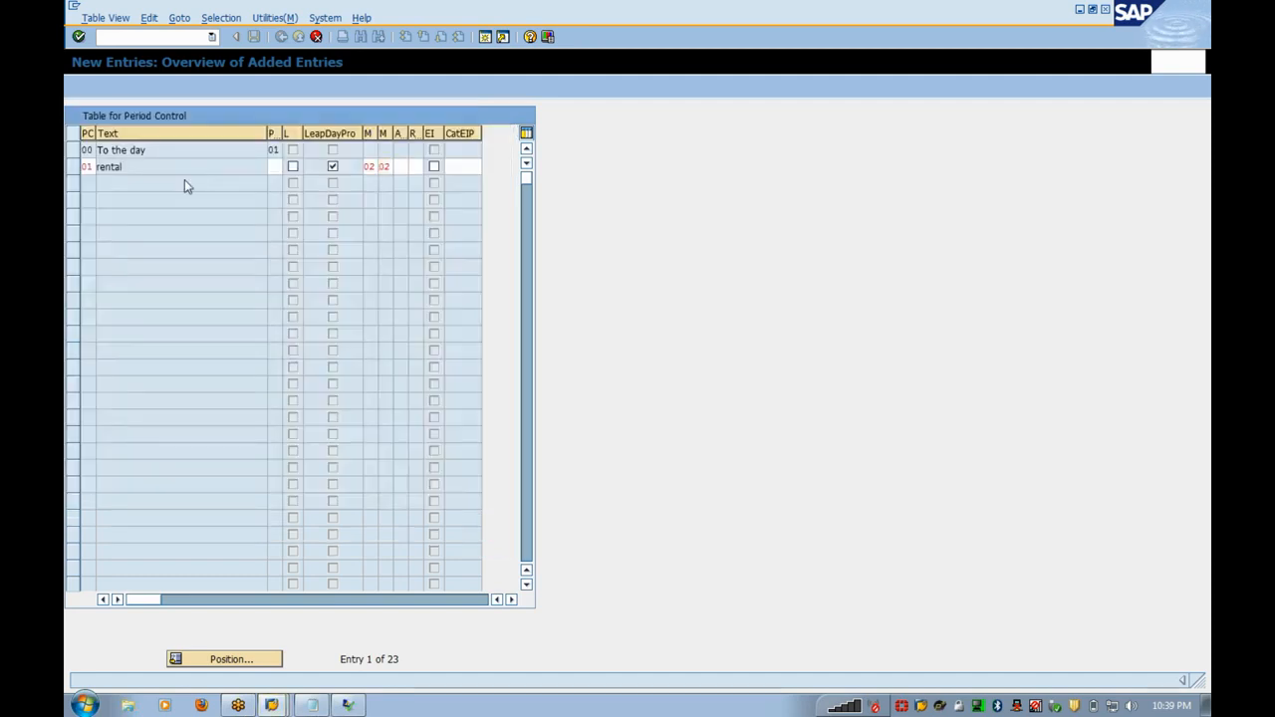
# - Try calculation procedure 03, Monthly time portions dependent on an interval, and procedure 01 for the rental entry
pyautogui.click(291, 166)
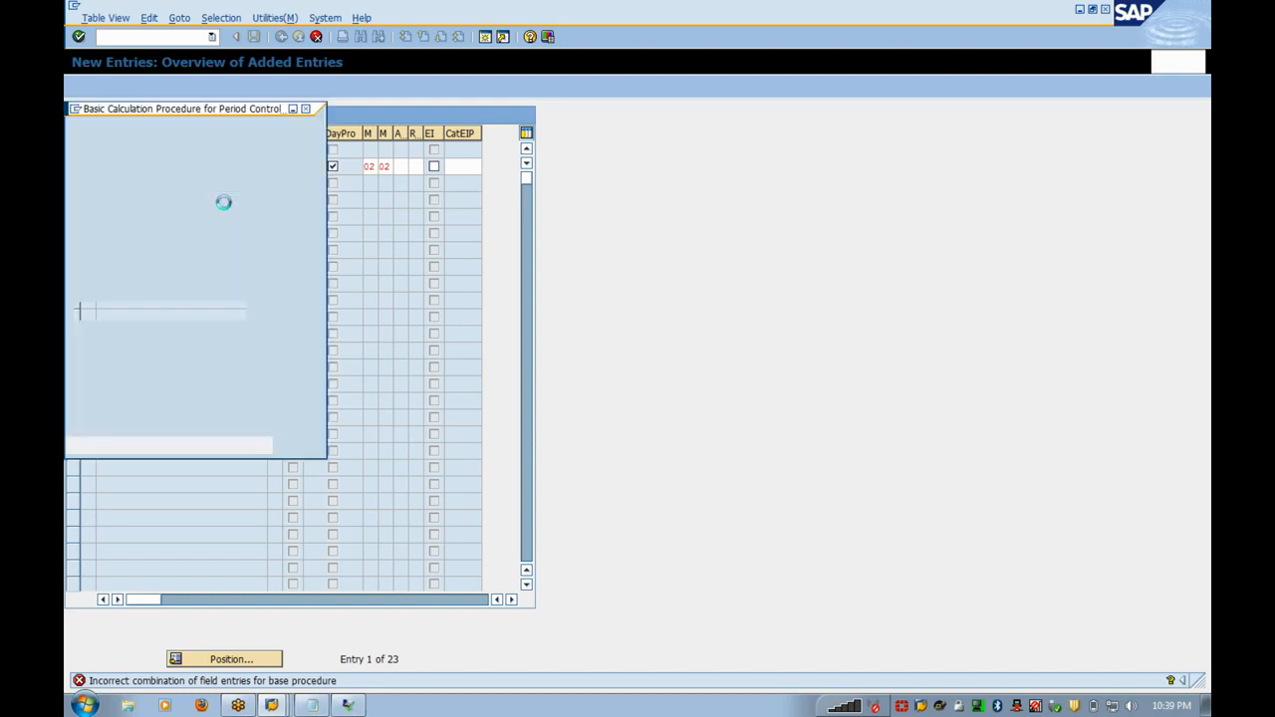
pyautogui.doubleClick(189, 198)
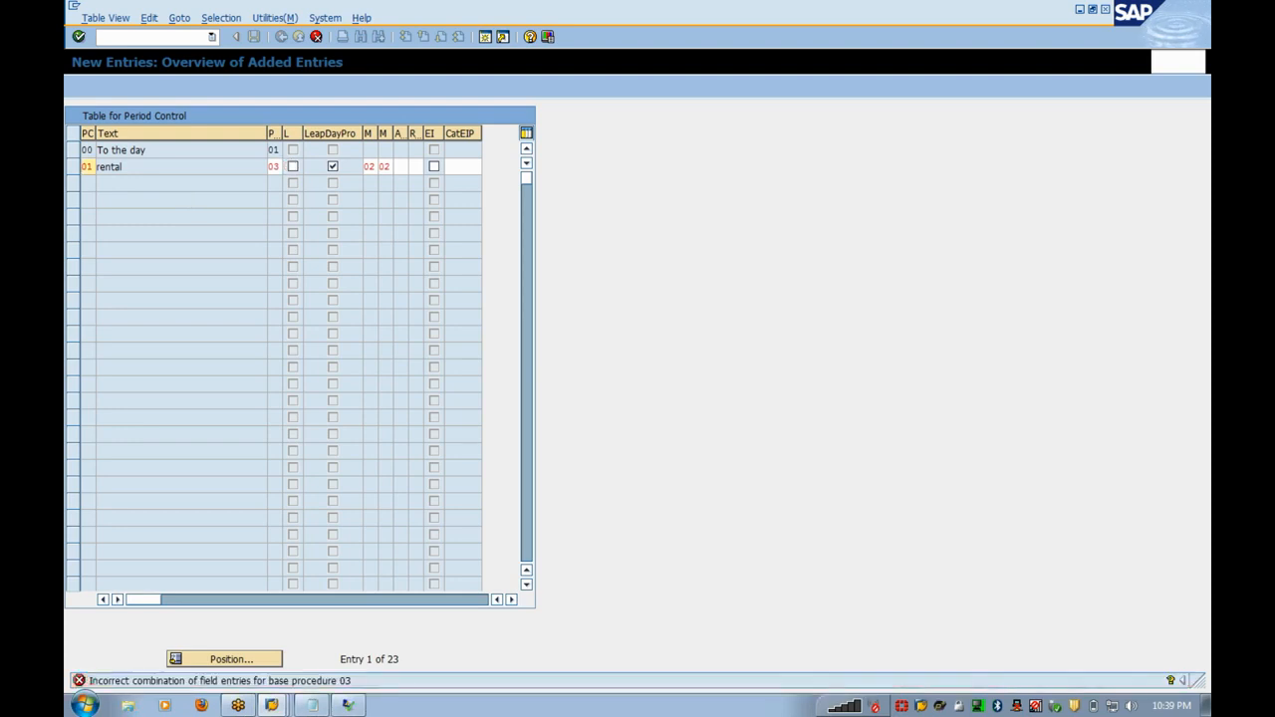
pyautogui.click(292, 166)
pyautogui.write('01')
pyautogui.press('Return')
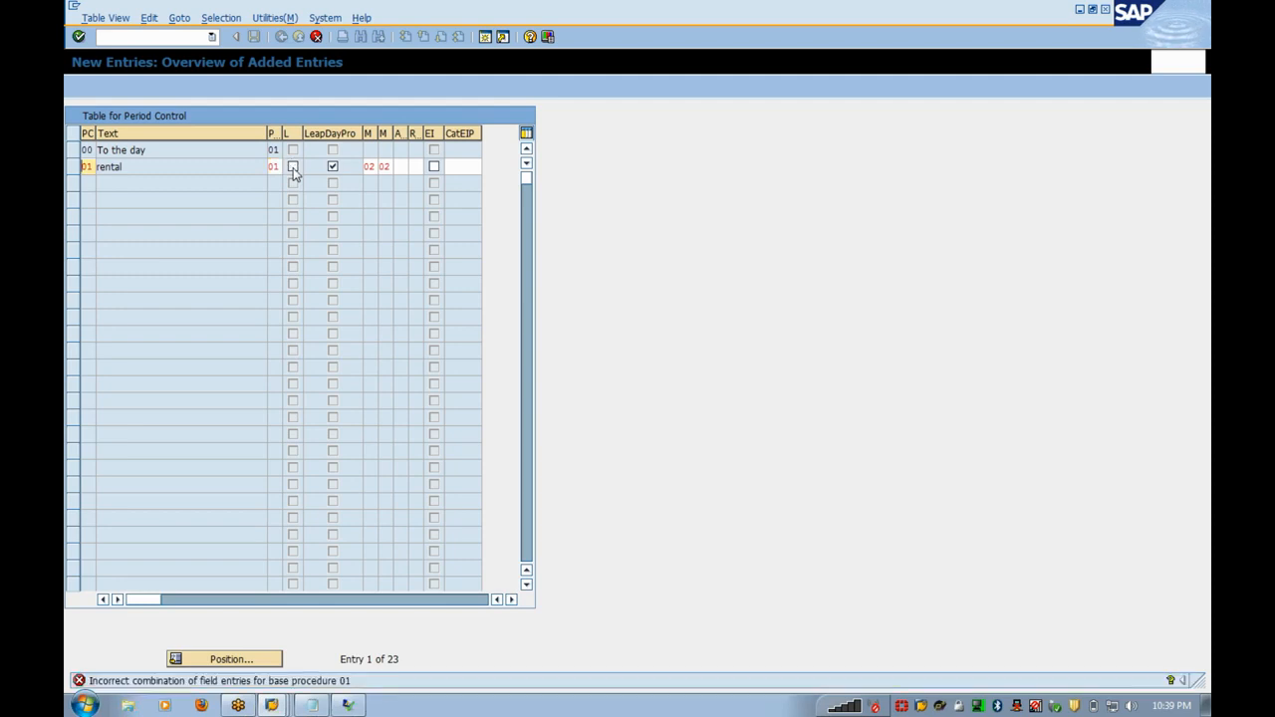
# - Widen the calculation procedure column and set the rental entry's procedure to 02
pyautogui.moveTo(283, 132); pyautogui.dragTo(316, 133)
pyautogui.click(317, 166)
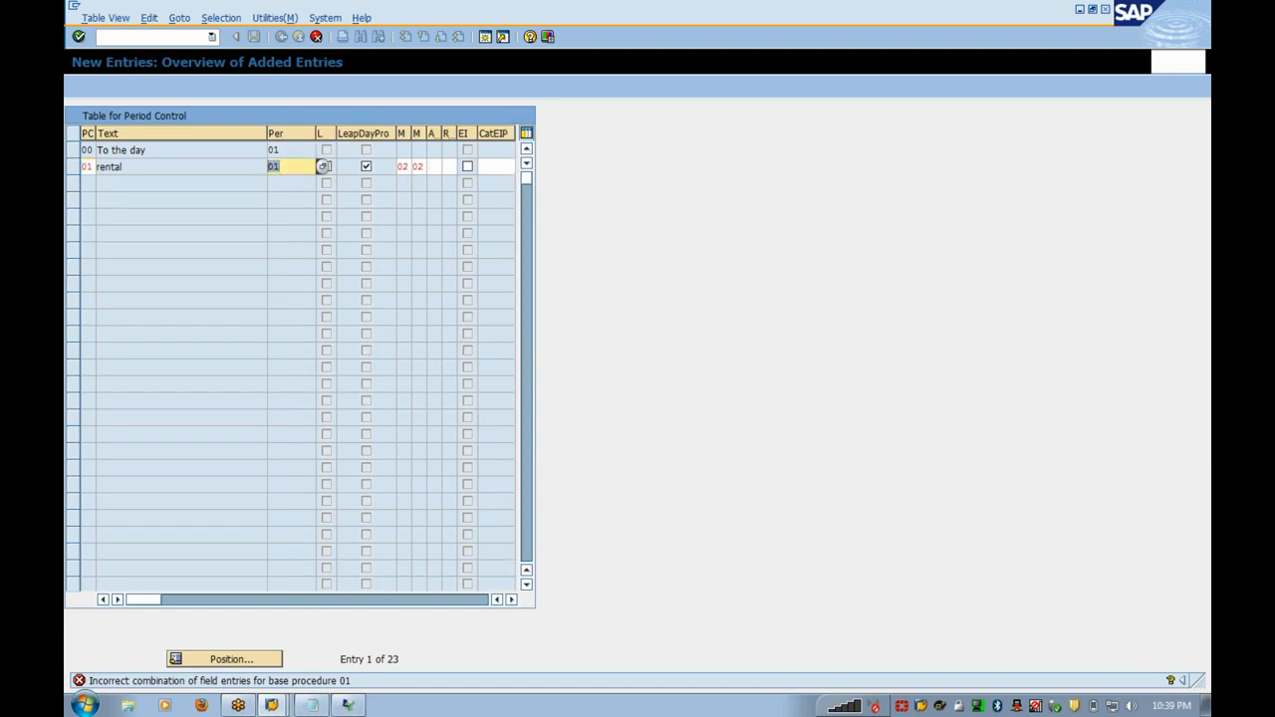
pyautogui.write('02')
pyautogui.press('Return')
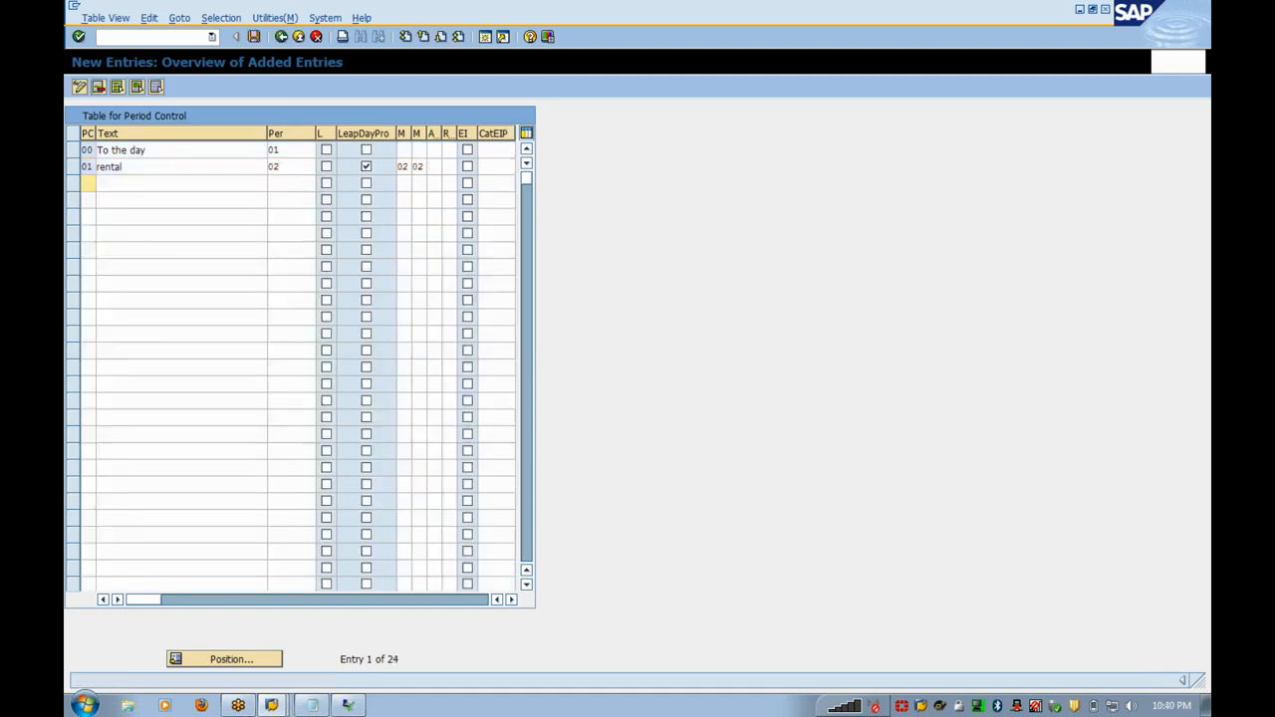
# - Review the available basic calculation procedures for the rental entry and close the list without choosing one
pyautogui.click(319, 166)
pyautogui.click(321, 166)
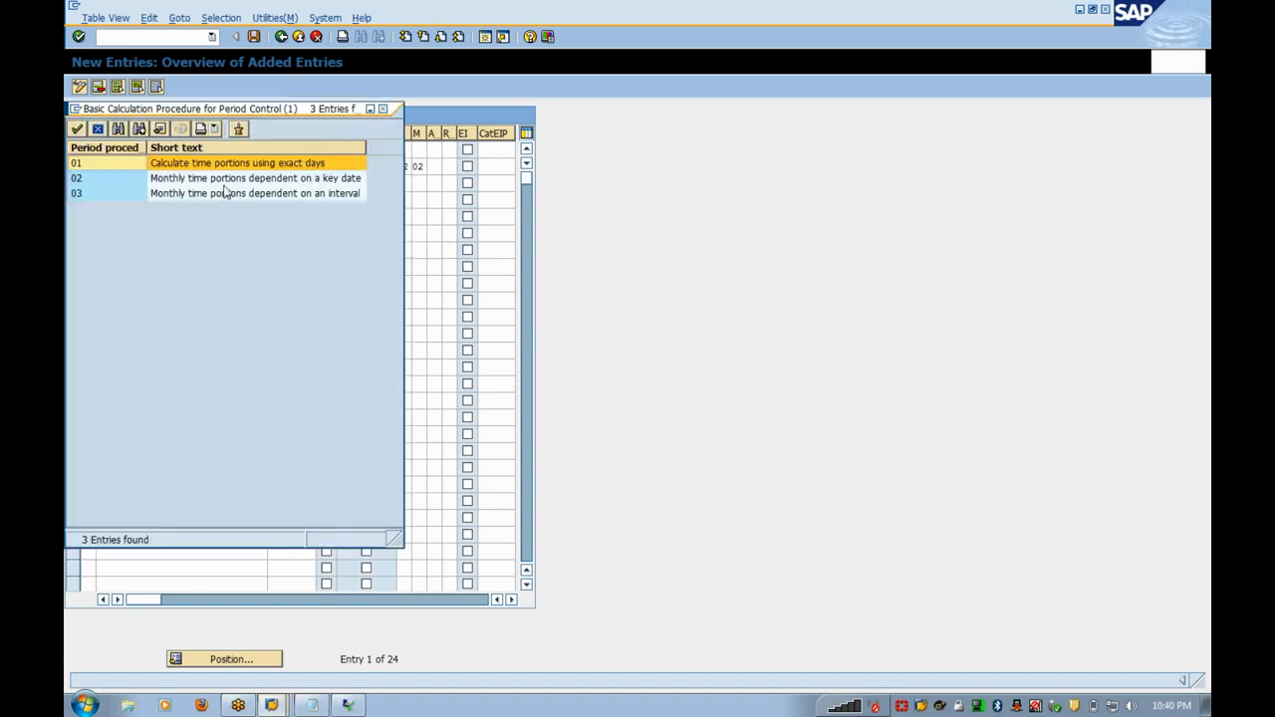
pyautogui.click(224, 179)
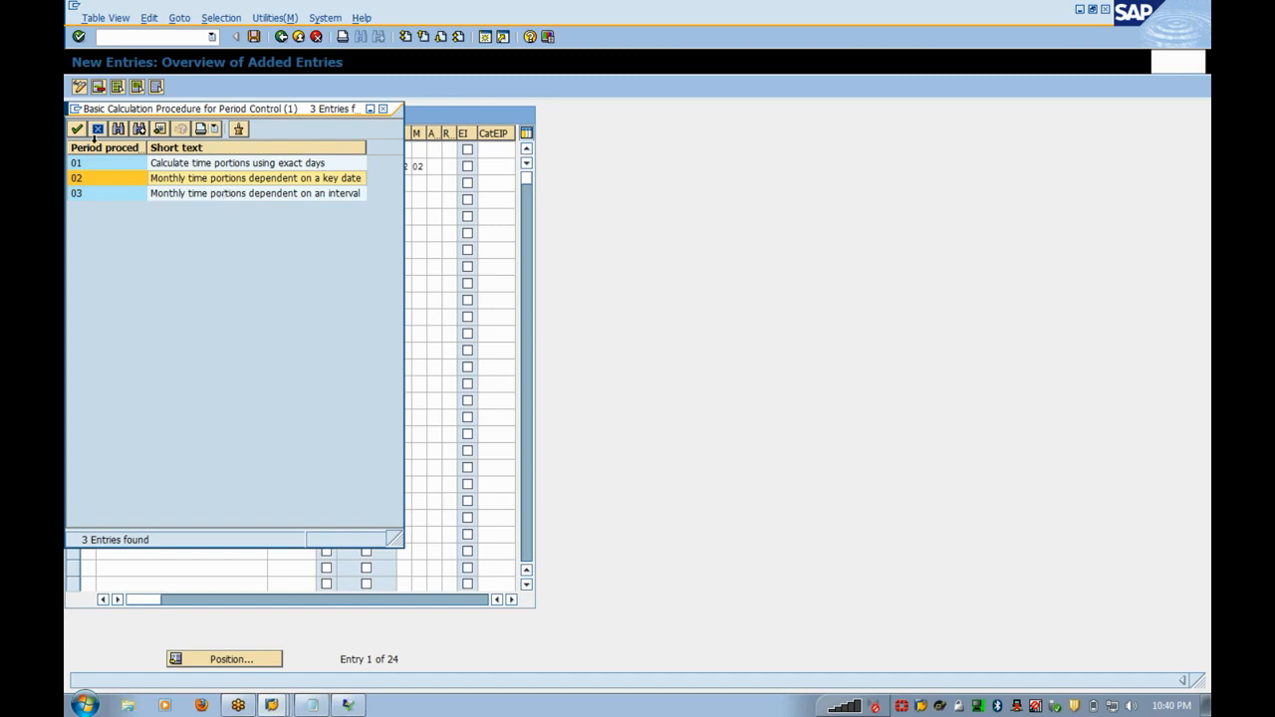
pyautogui.click(97, 131)
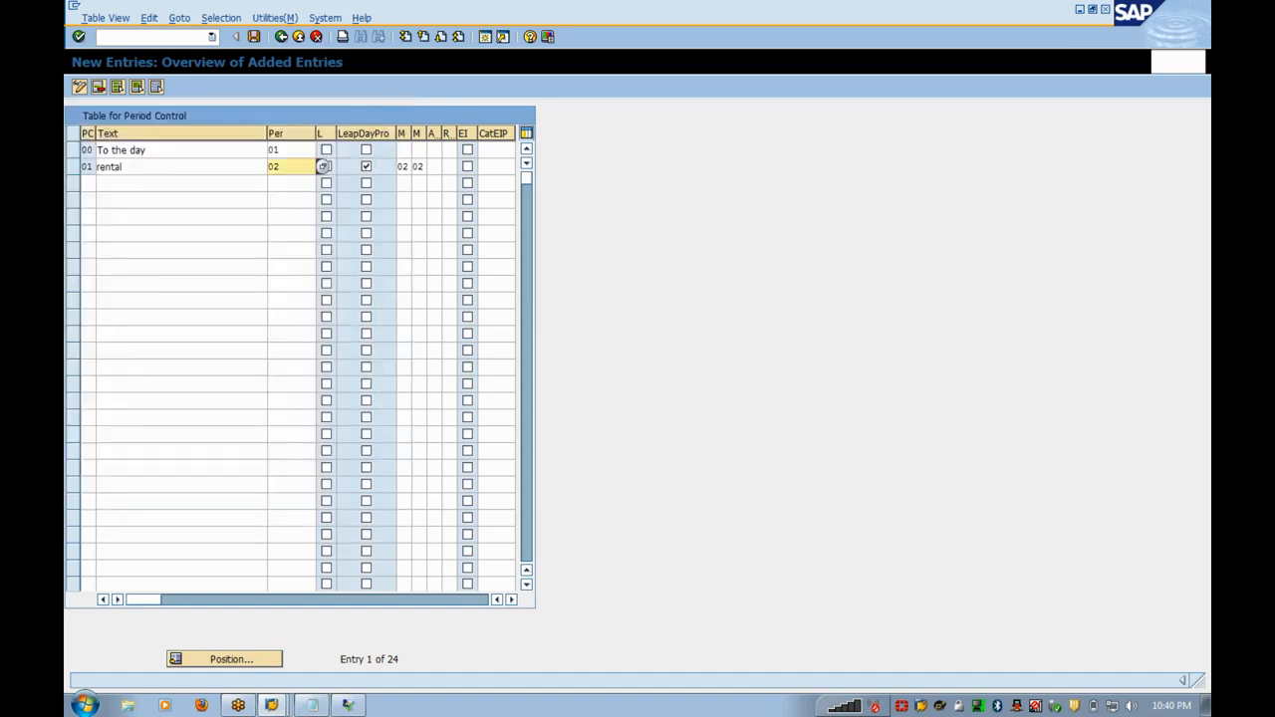
# - Disable LeapDayPro for the rental entry and try calculation procedure 01
pyautogui.click(366, 166)
pyautogui.click(284, 166)
pyautogui.press('BackSpace')
pyautogui.write('1')
pyautogui.press('Return')
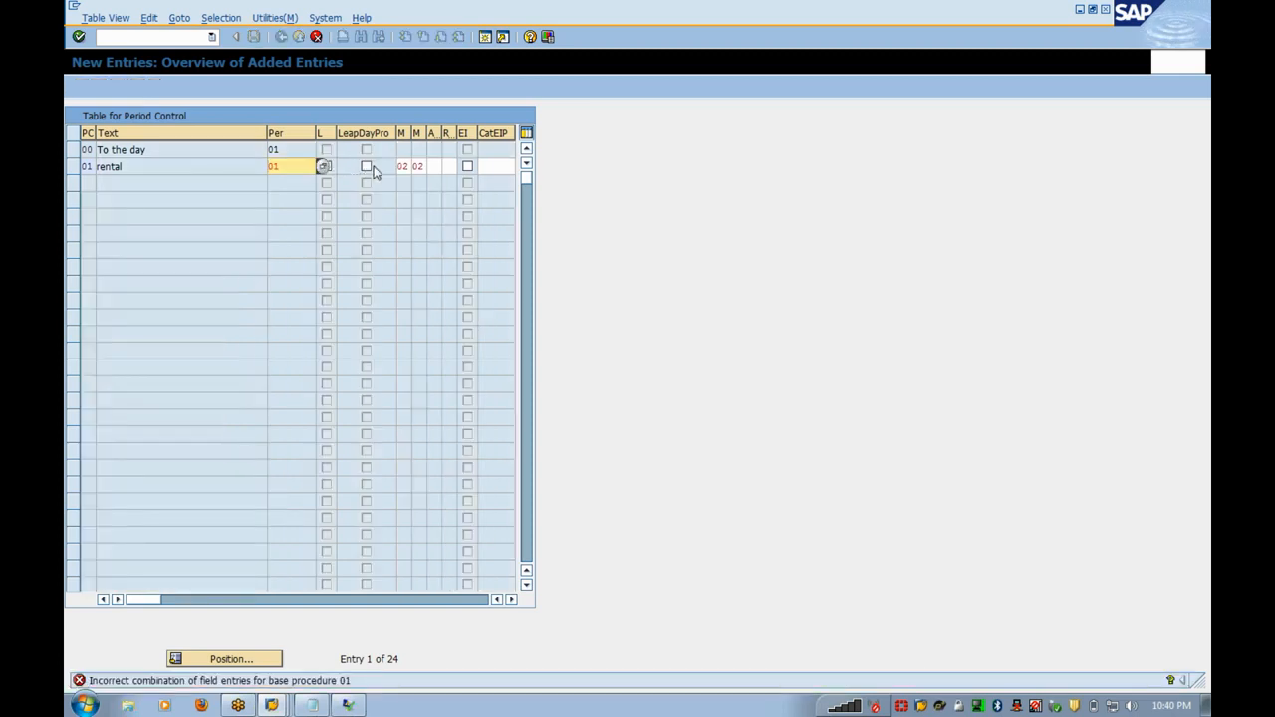
# - Change the rental entry's calculation procedure to 03, Monthly time portions dependent on an interval
pyautogui.hotkey('shift', 'Left')
pyautogui.hotkey('shift', 'Left')
pyautogui.write('0')
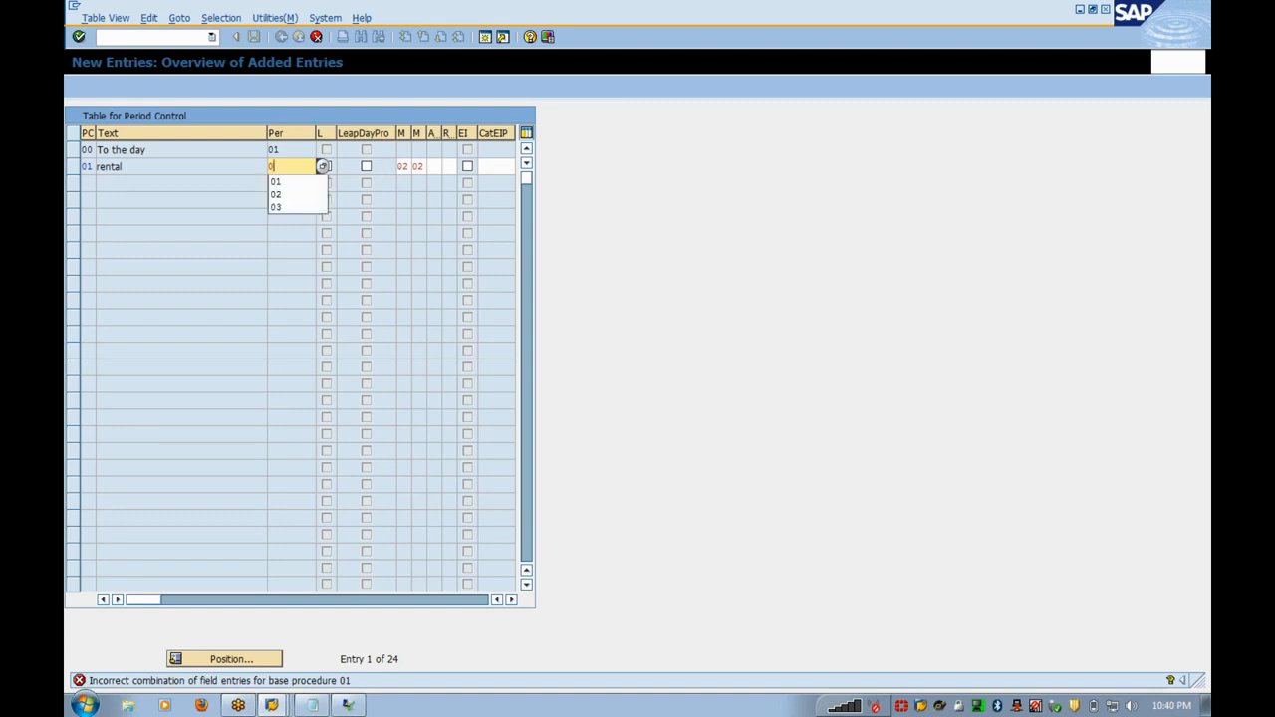
pyautogui.click(321, 166)
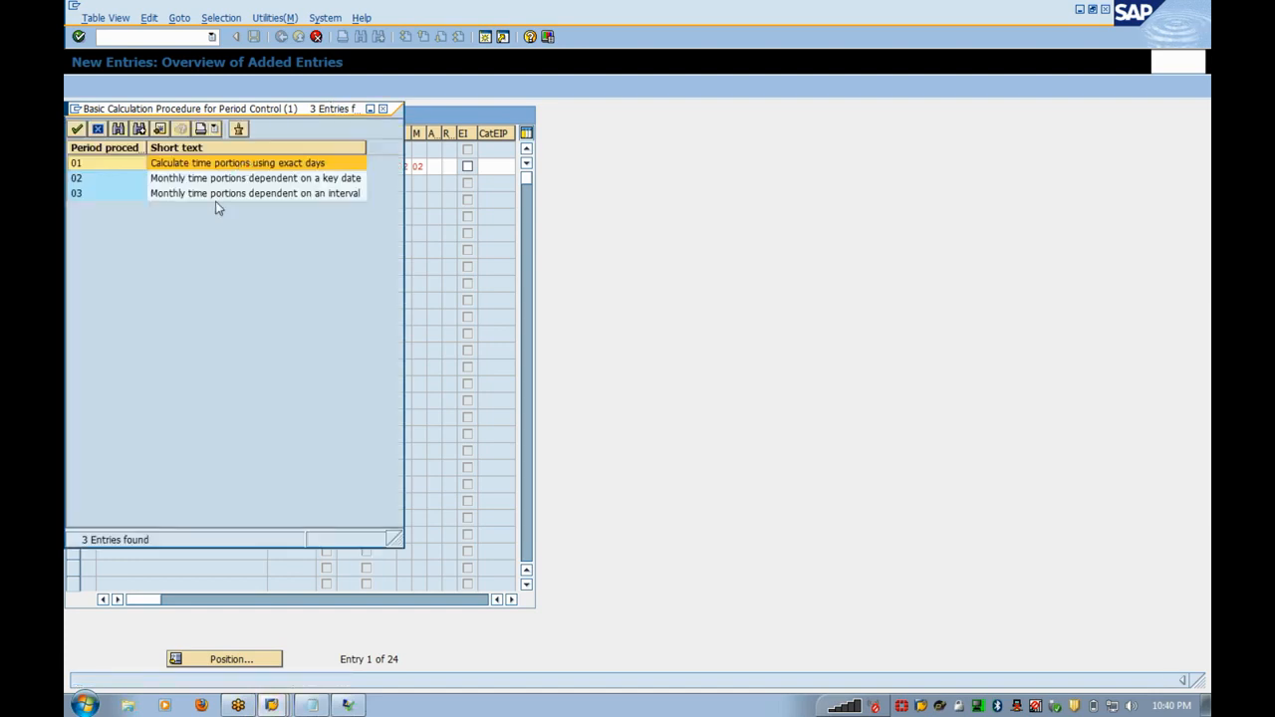
pyautogui.doubleClick(216, 198)
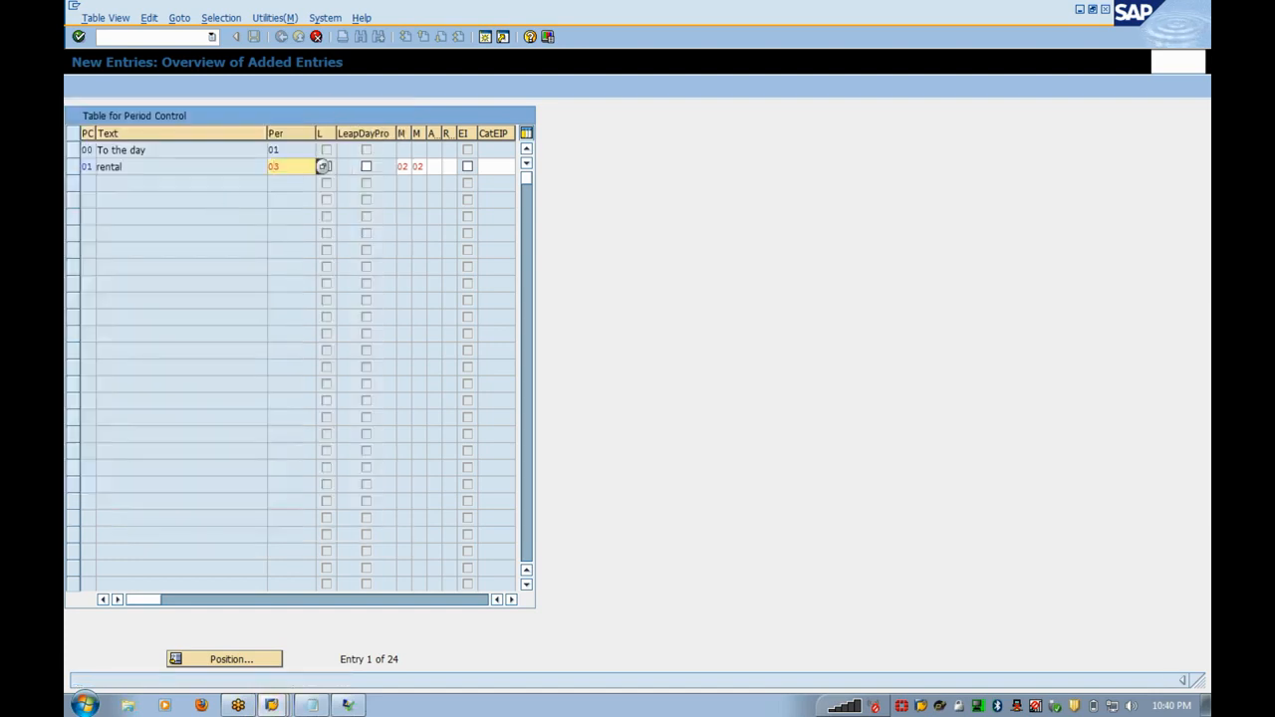
# - Set the rental entry's move-in and move-out processing to 01, Month-related if key date covered or days in interval
pyautogui.click(403, 167)
pyautogui.press('F4')
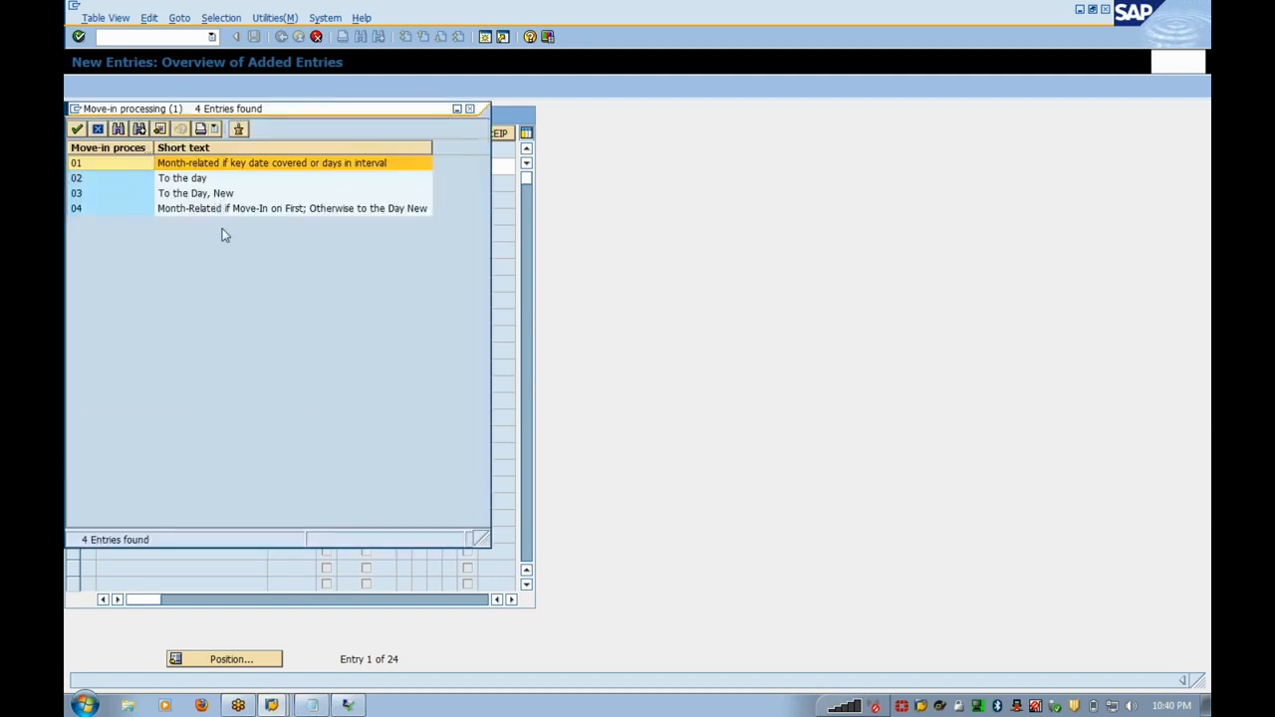
pyautogui.click(257, 164)
pyautogui.click(402, 166)
pyautogui.write('01')
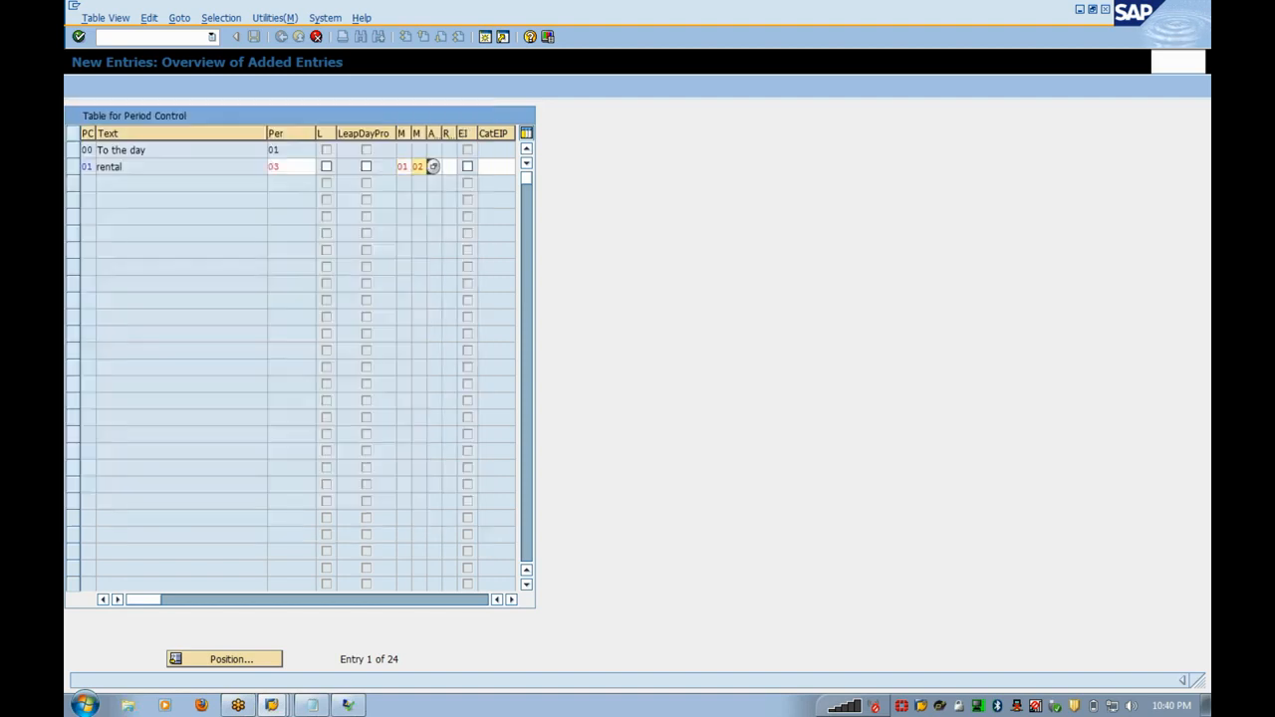
pyautogui.press('Delete')
pyautogui.press('Delete')
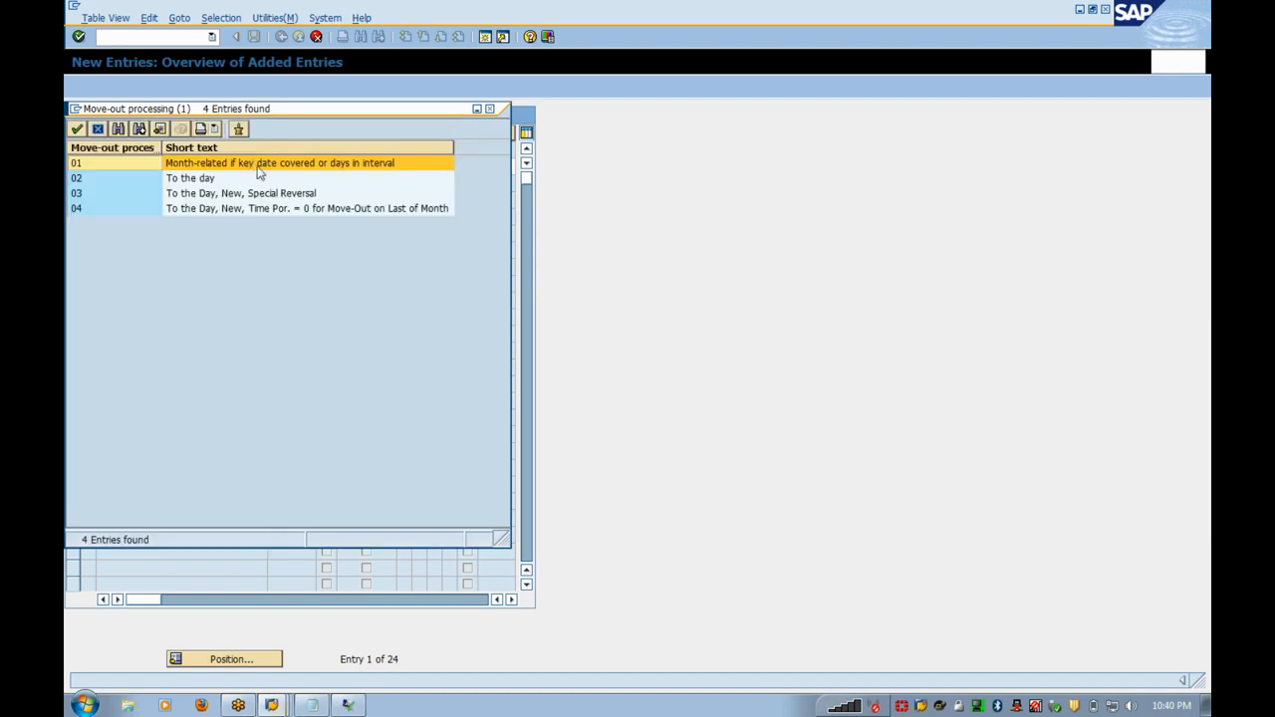
pyautogui.doubleClick(269, 165)
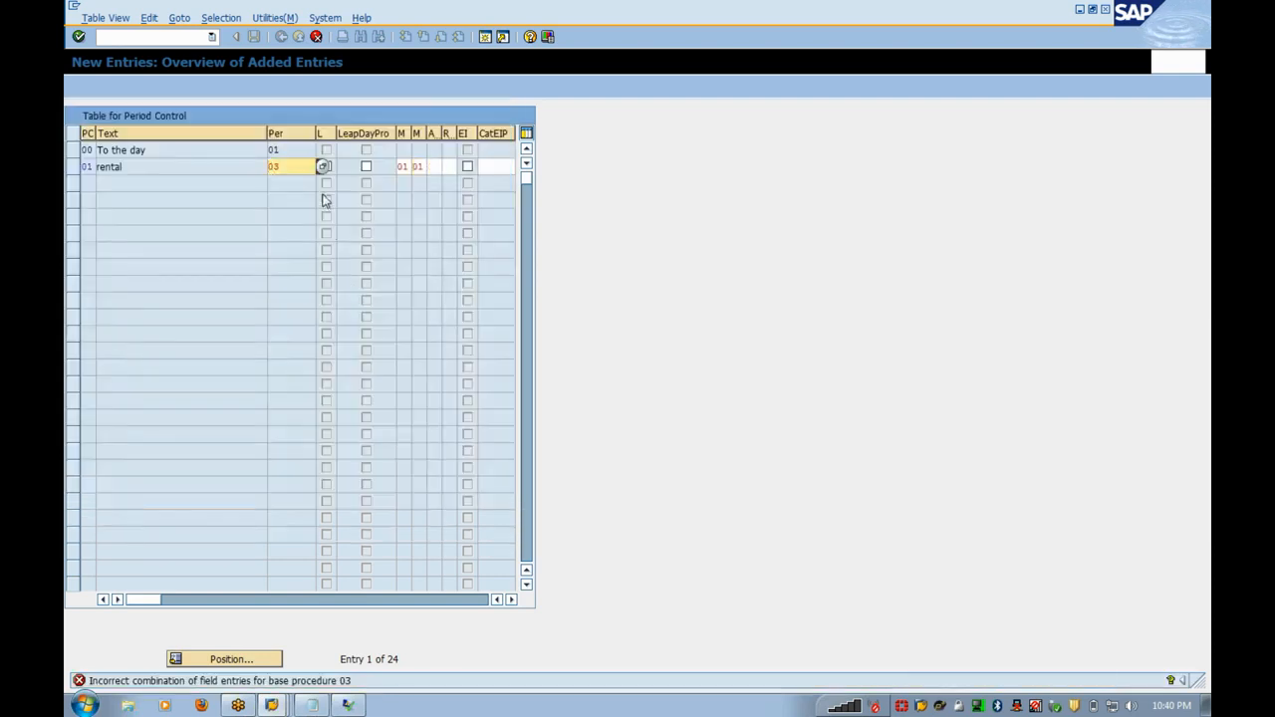
# - Try calculation procedure 01, Calculate time portions using exact days, and procedure 03 for the rental entry
pyautogui.click(324, 168)
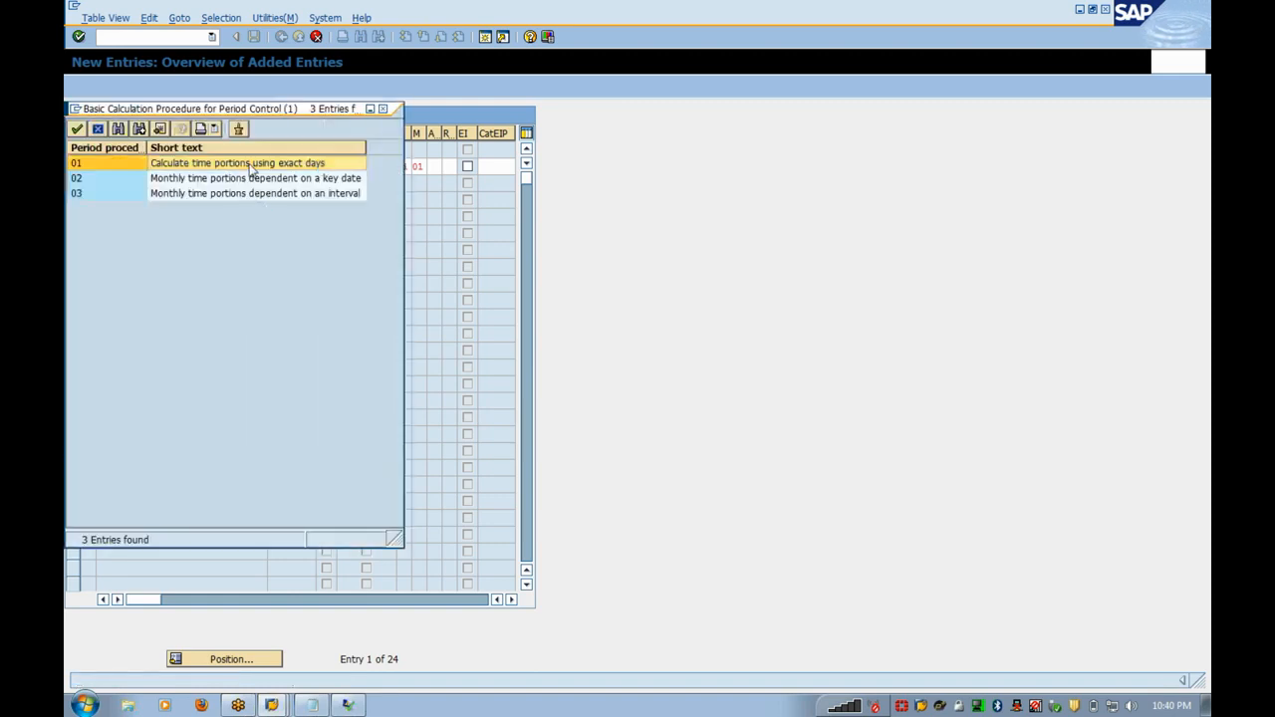
pyautogui.doubleClick(251, 168)
pyautogui.press('Return')
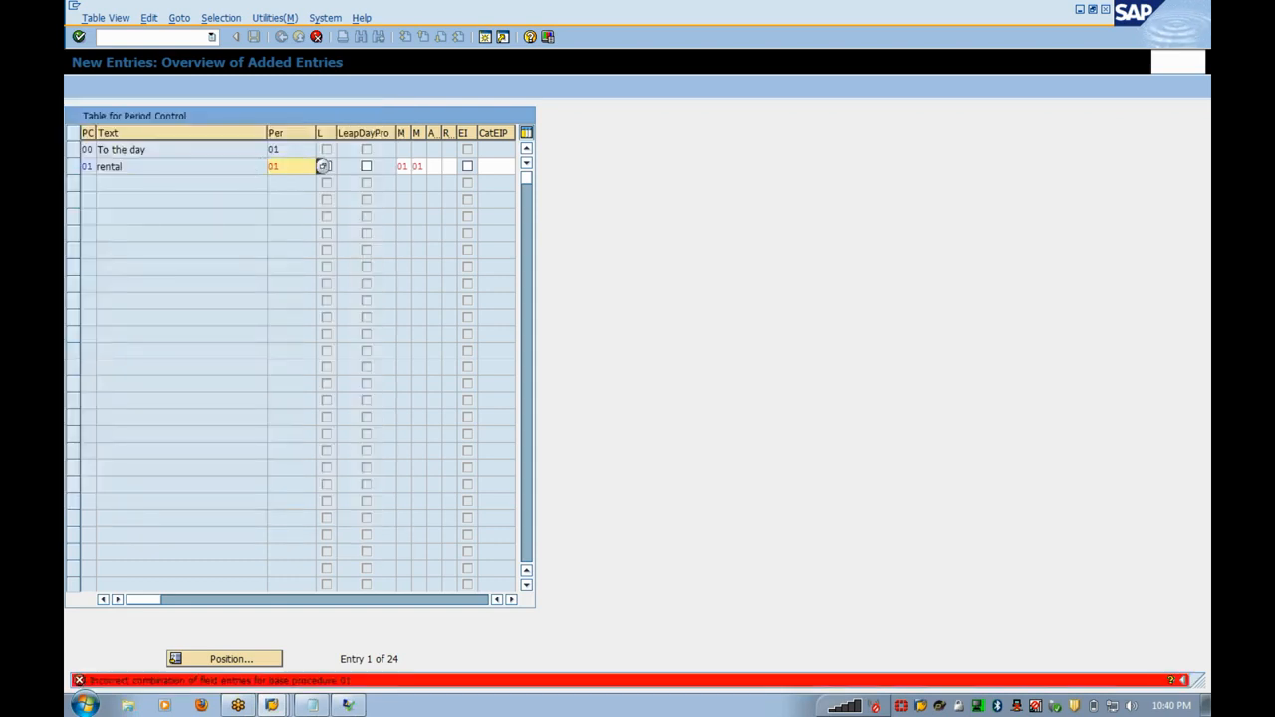
pyautogui.click(324, 166)
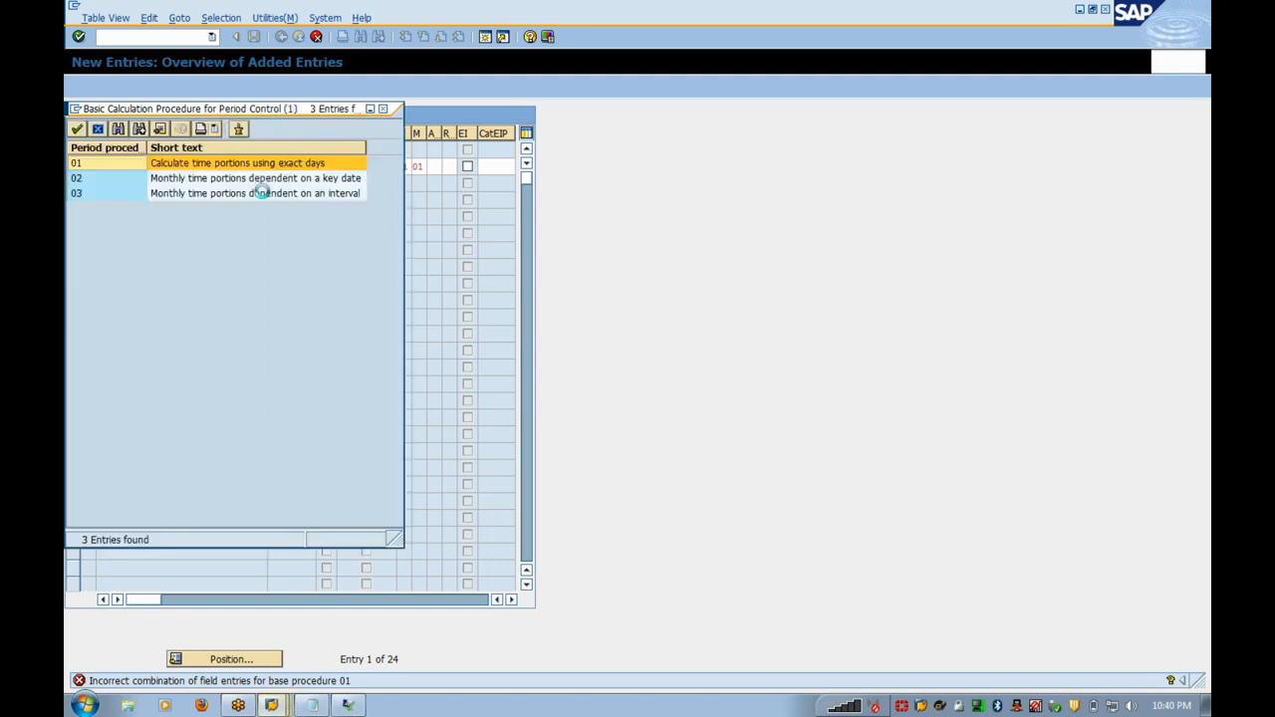
pyautogui.doubleClick(242, 200)
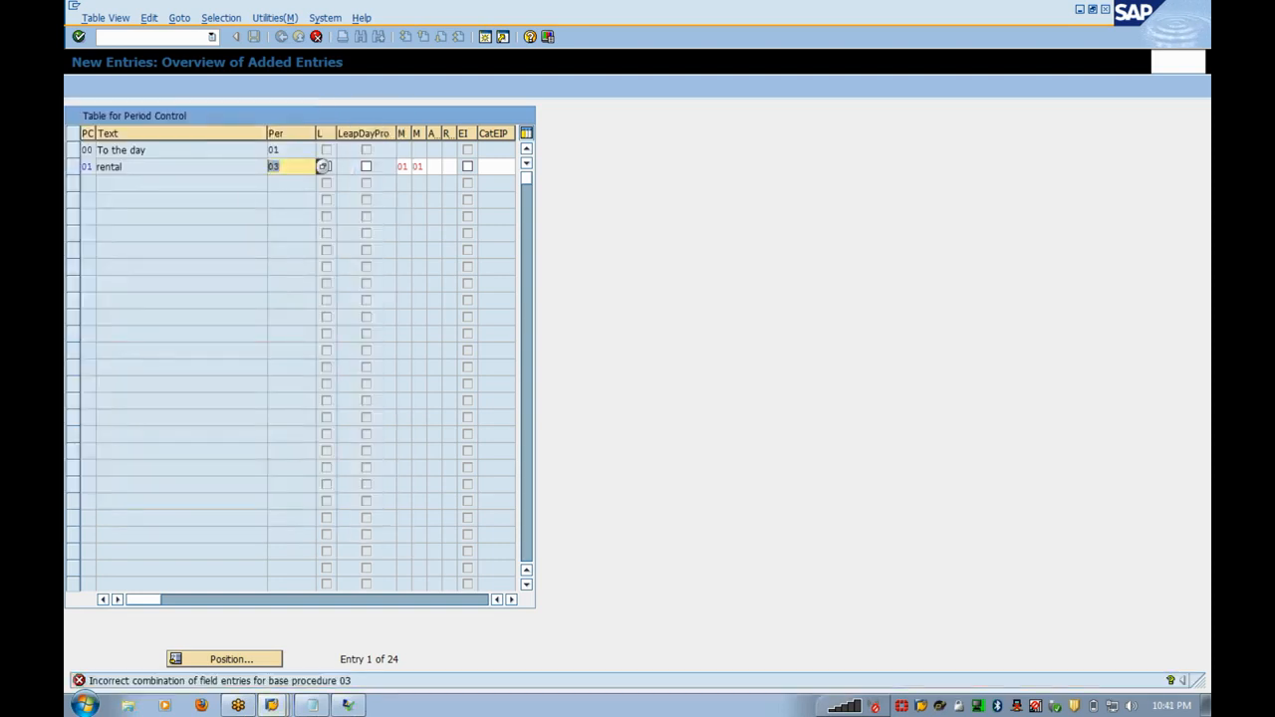
# - Set rental's calculation procedure to 02, enable its LeapDayPro option and save the entries in the operand group customizing request
pyautogui.click(324, 168)
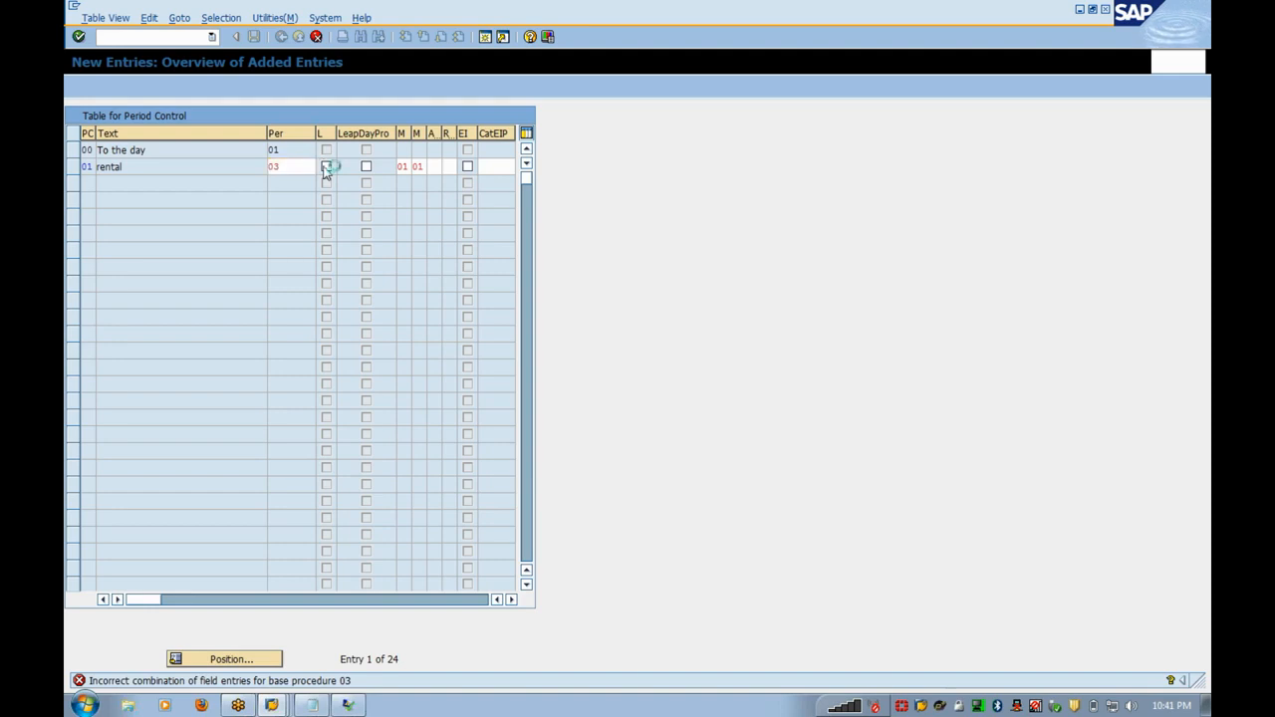
pyautogui.doubleClick(308, 179)
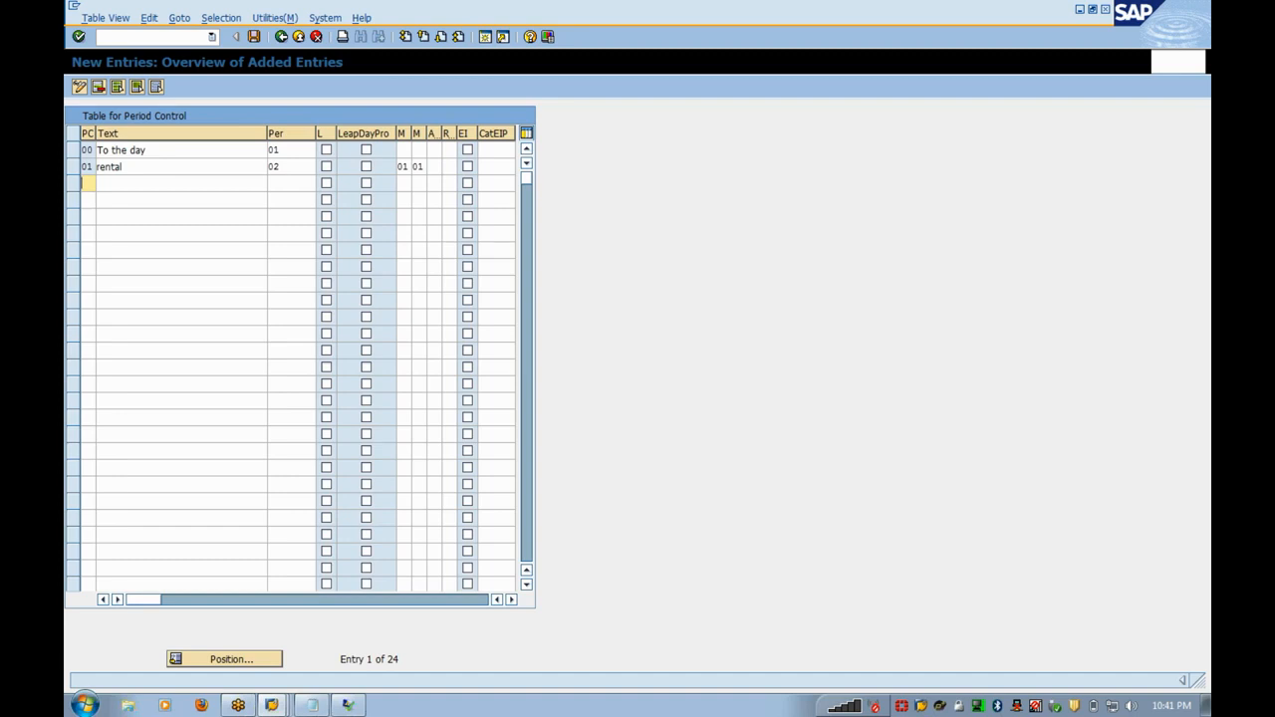
pyautogui.click(367, 168)
pyautogui.press('Return')
pyautogui.click(254, 37)
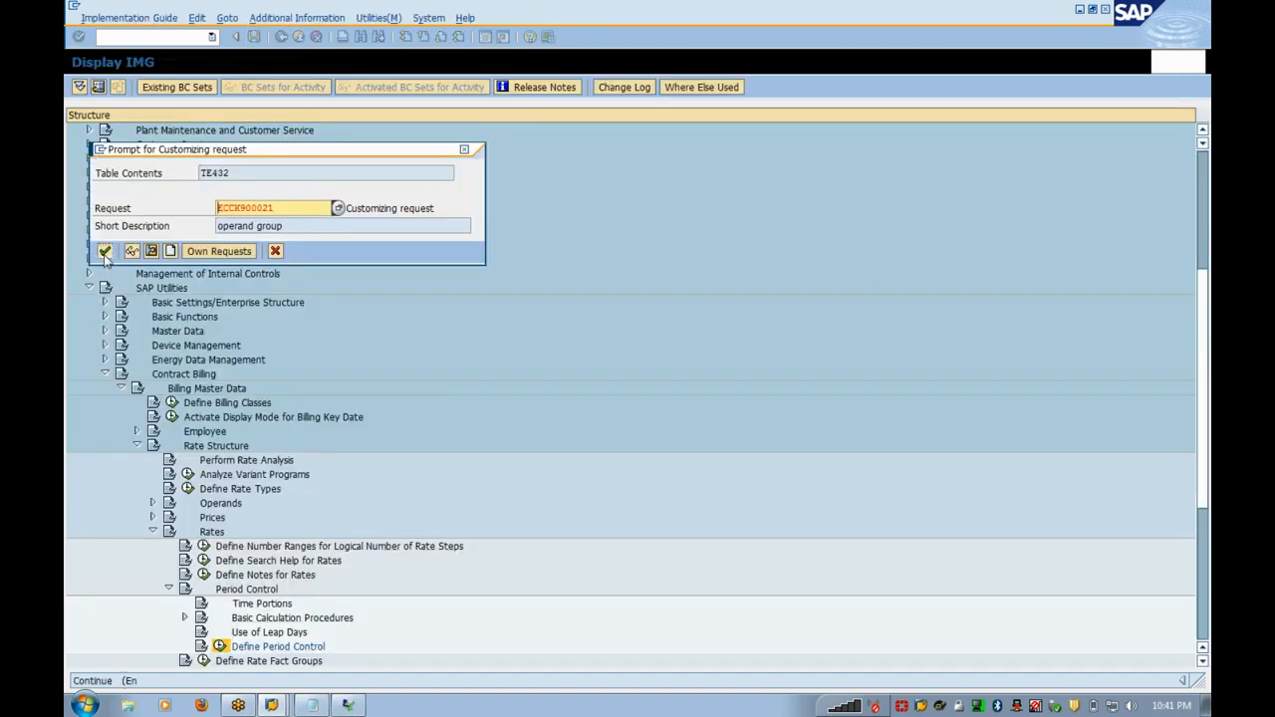
pyautogui.click(105, 253)
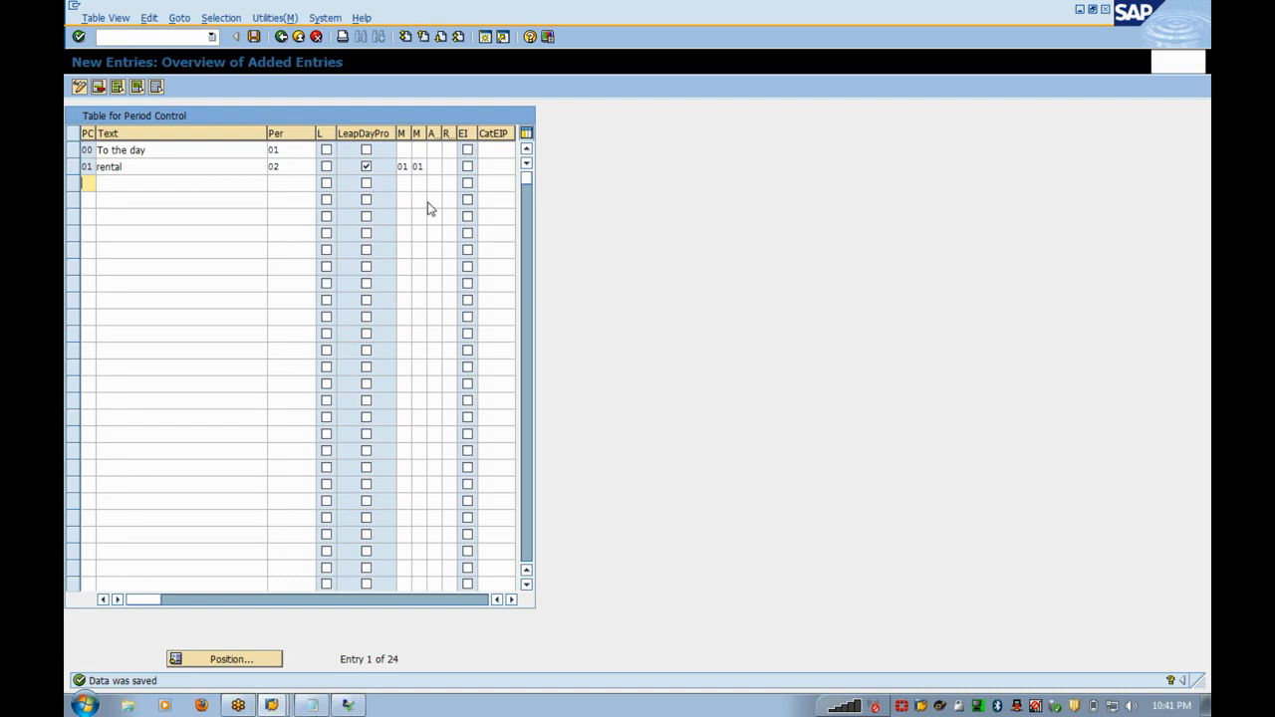
# - Set the rental entry's aperiodic changes to 02, Month-based if step is in interval + ident. to bill. period
pyautogui.click(448, 171)
pyautogui.click(449, 170)
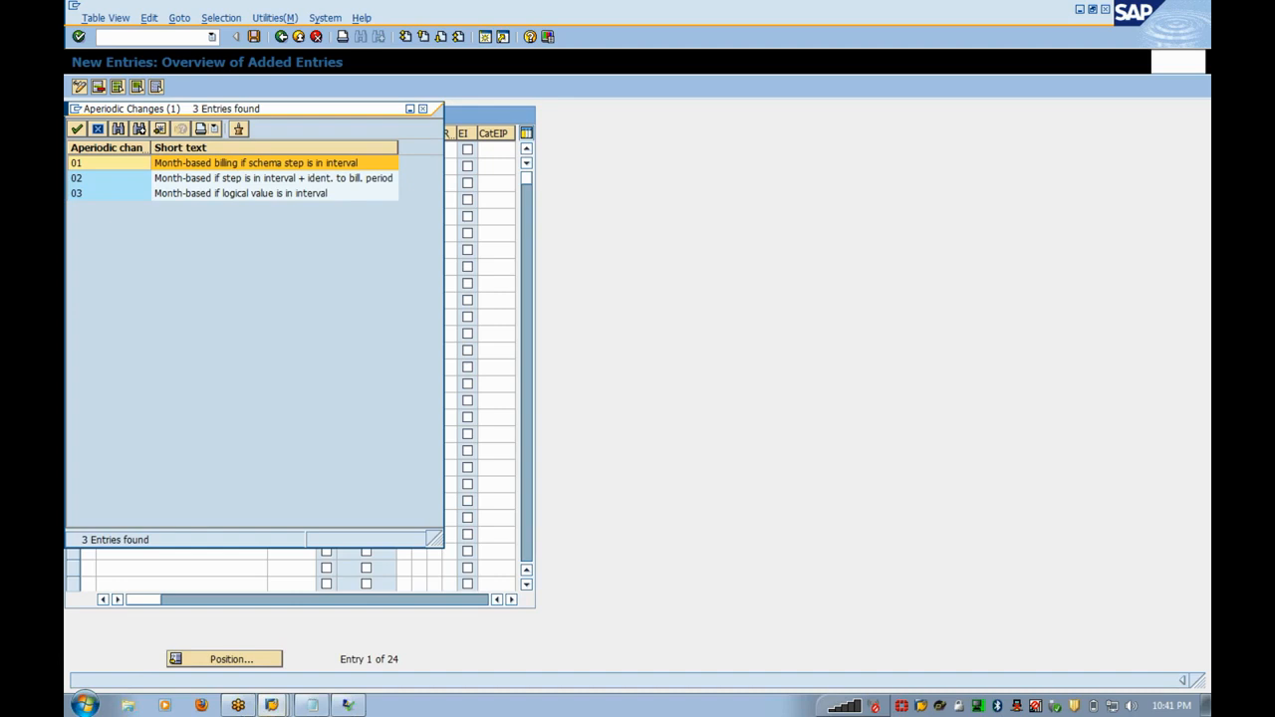
pyautogui.doubleClick(314, 179)
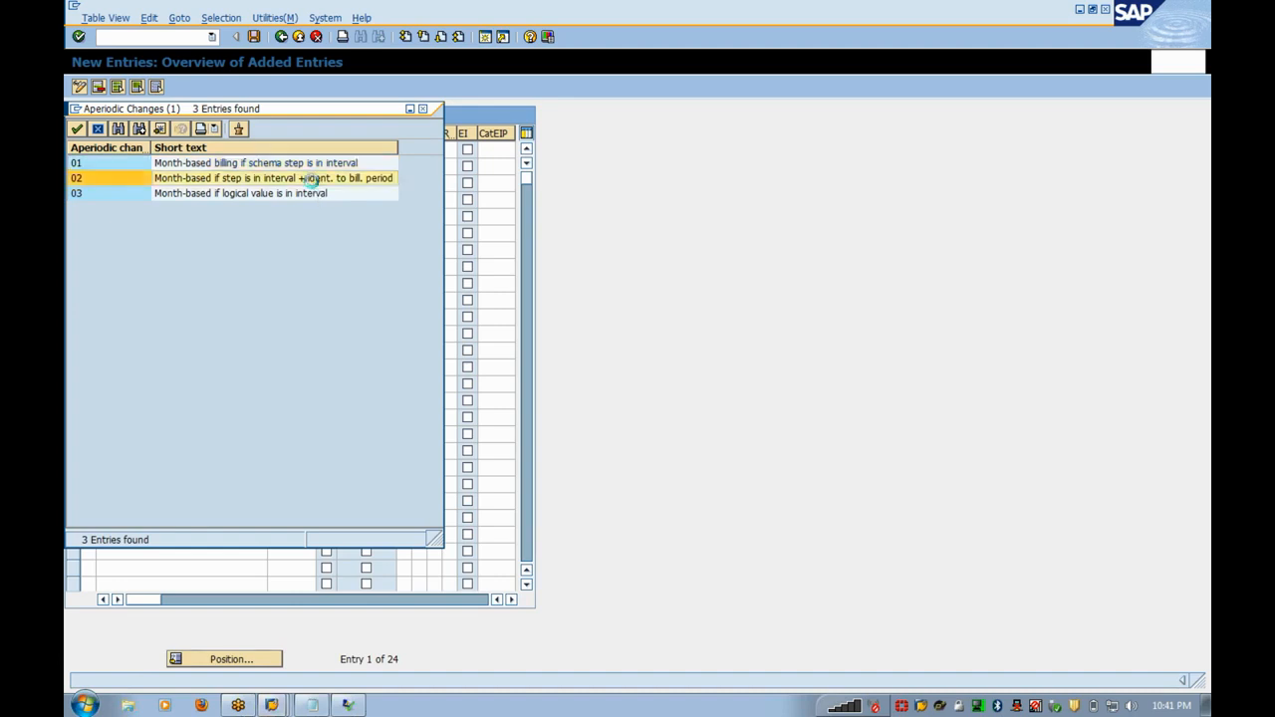
pyautogui.press('Return')
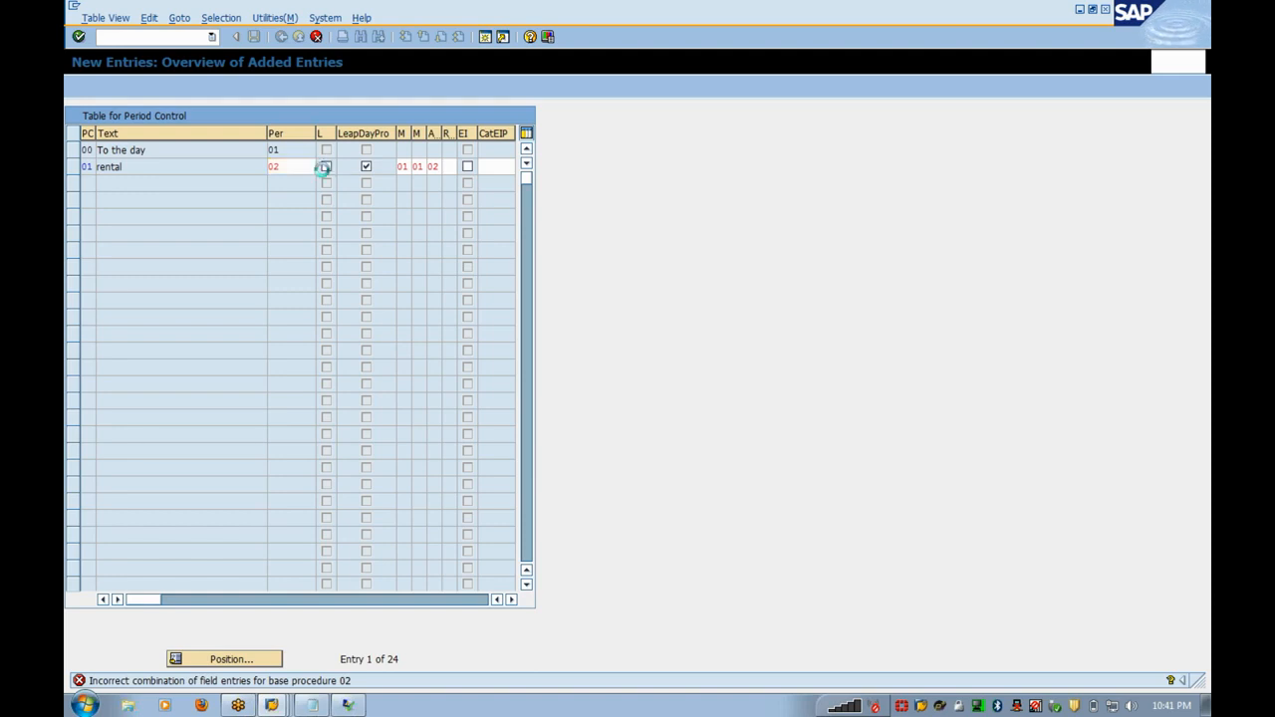
# - Try calculation procedure 03, Monthly time portions dependent on an interval, for the rental entry with aperiodic changes 02
pyautogui.click(322, 168)
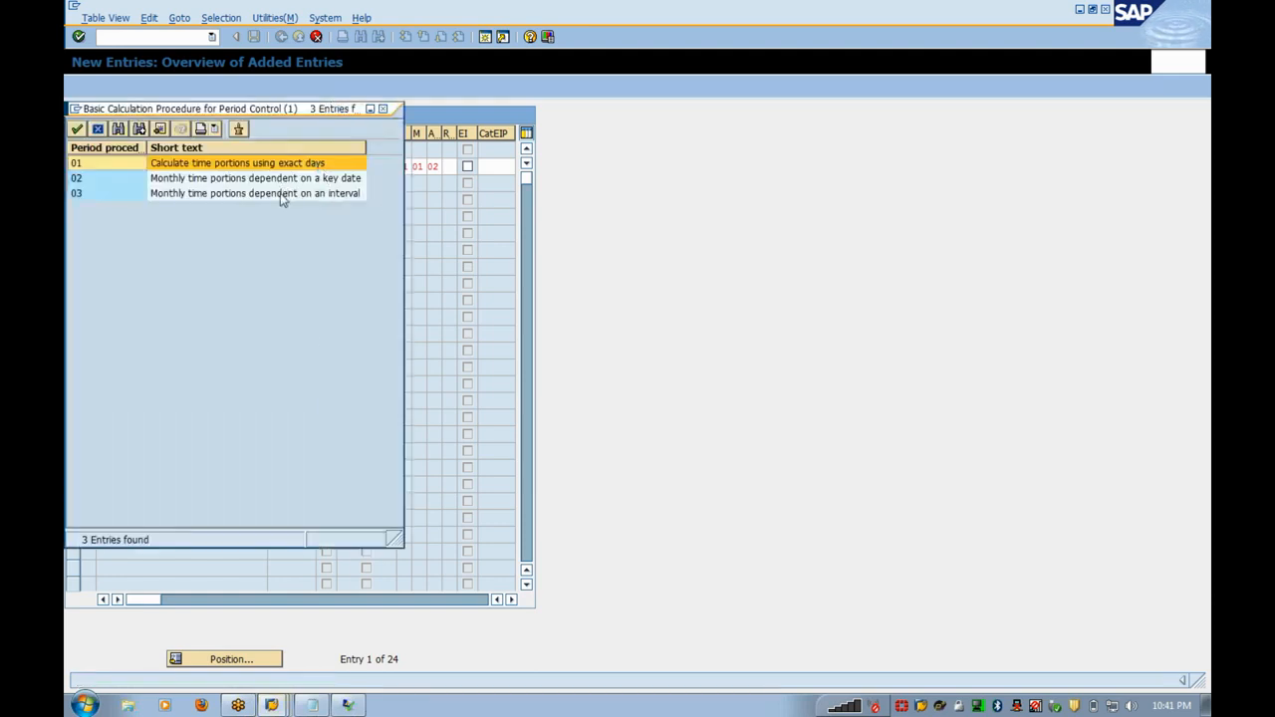
pyautogui.doubleClick(282, 196)
pyautogui.press('Return')
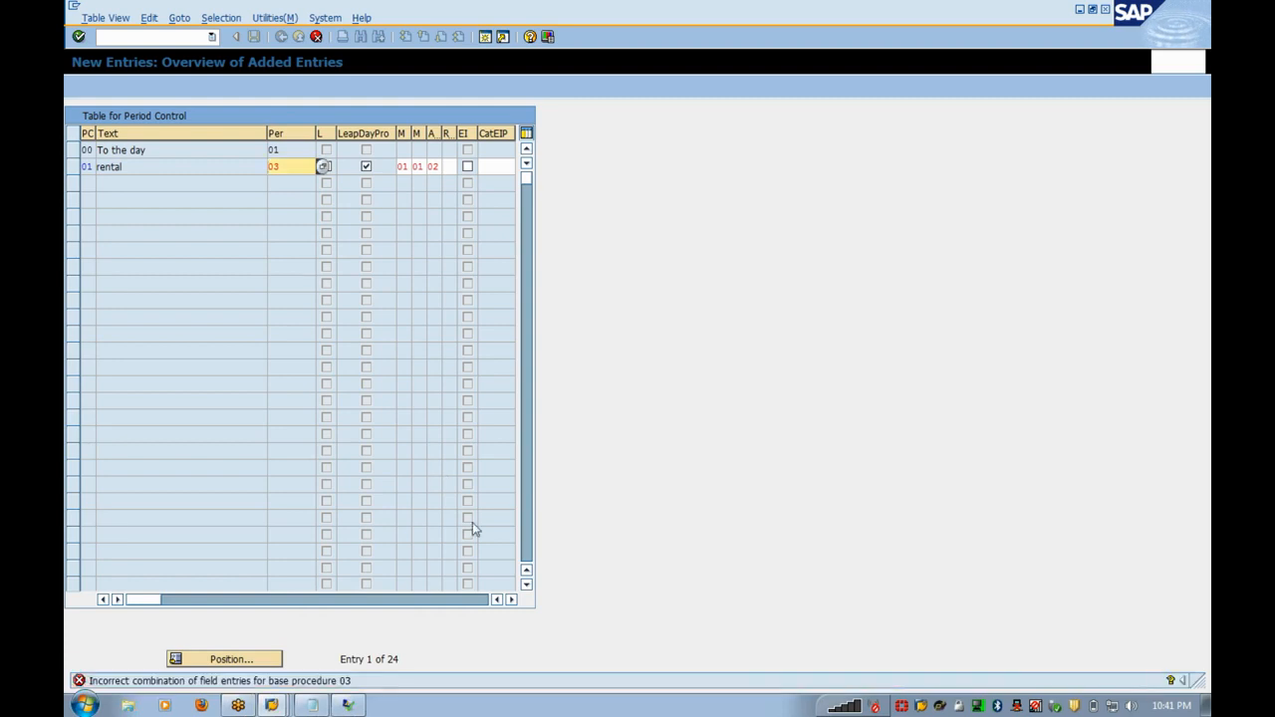
# - Set the rental entry's calculation procedure back to 02, clear its aperiodic changes value, save and leave the period control table
pyautogui.doubleClick(274, 166)
pyautogui.write('02')
pyautogui.doubleClick(439, 166)
pyautogui.press('Delete')
pyautogui.press('Return')
pyautogui.click(255, 36)
pyautogui.click(298, 36)
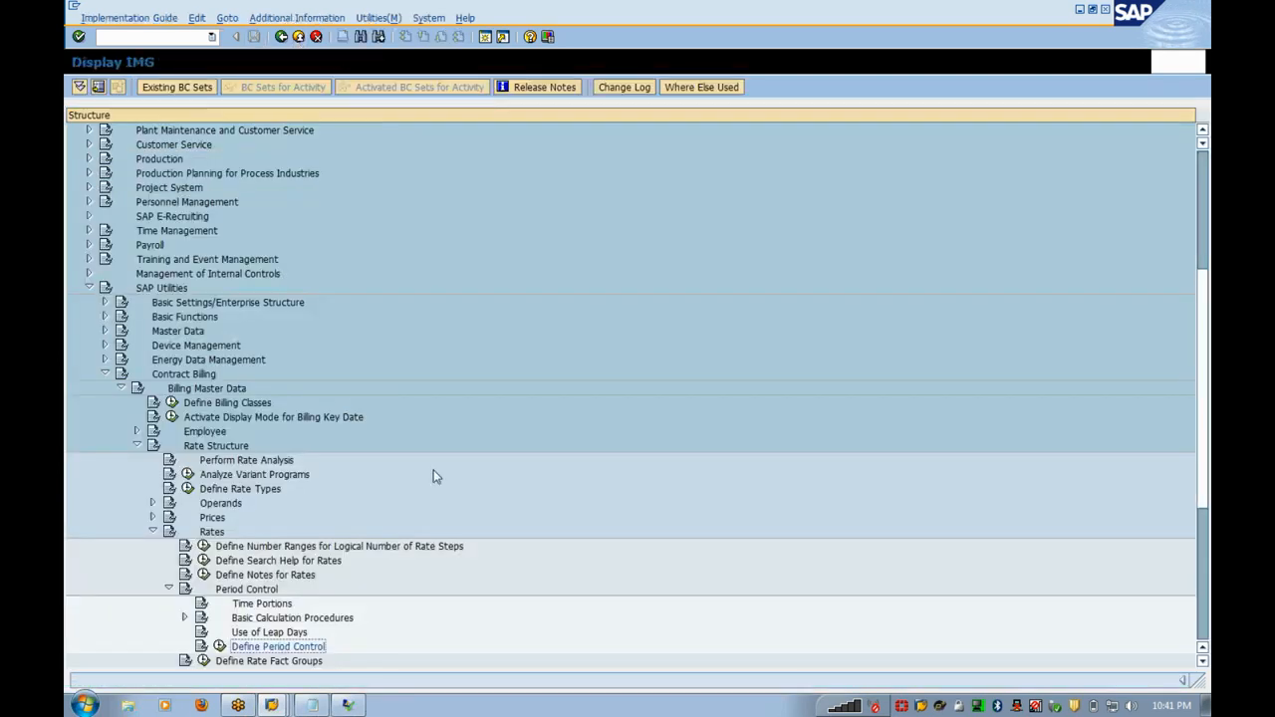
pyautogui.press('Up')
pyautogui.press('Up')
pyautogui.press('Up')
pyautogui.press('Up')
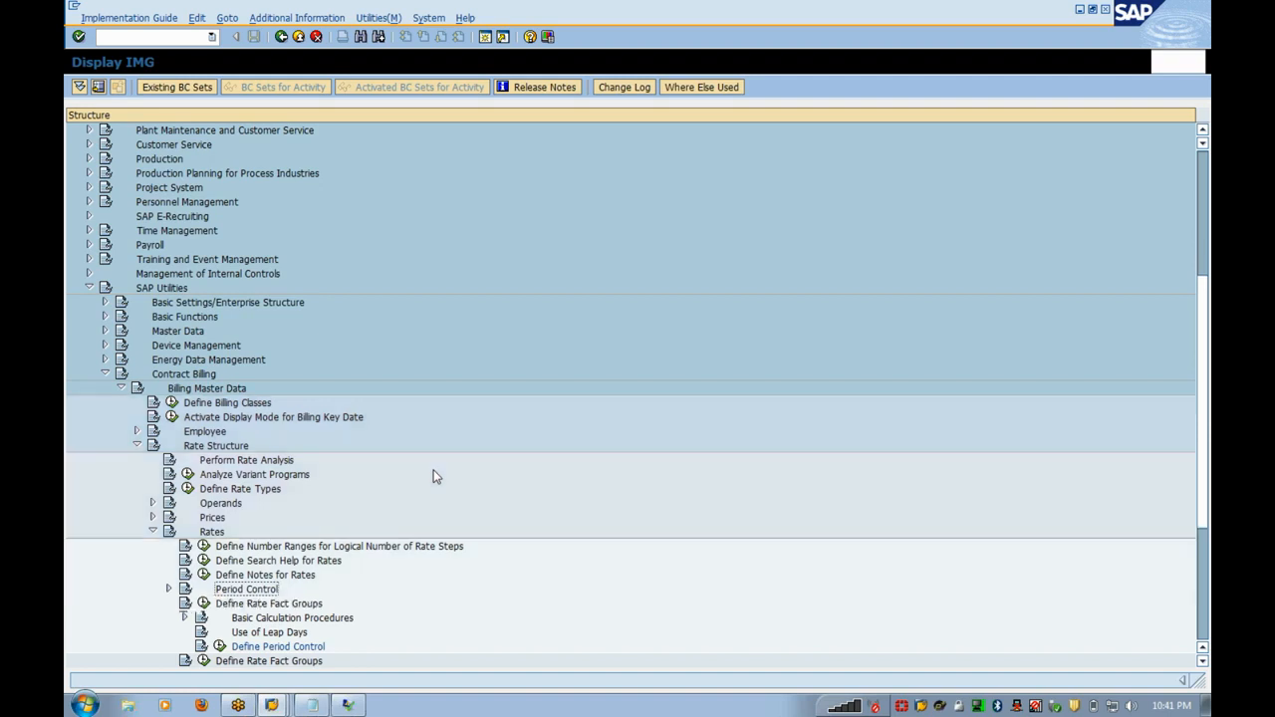
pyautogui.press('Left')
pyautogui.press('Down')
pyautogui.press('Down')
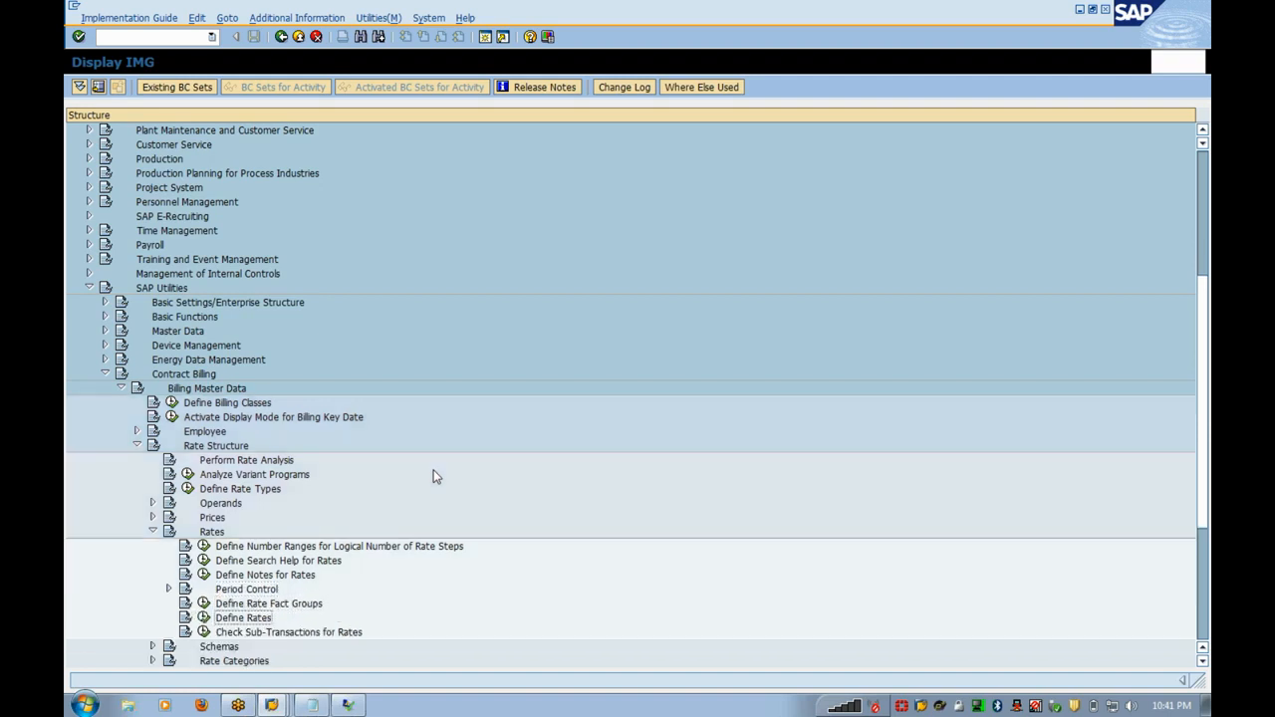
pyautogui.press('Left')
pyautogui.press('Return')
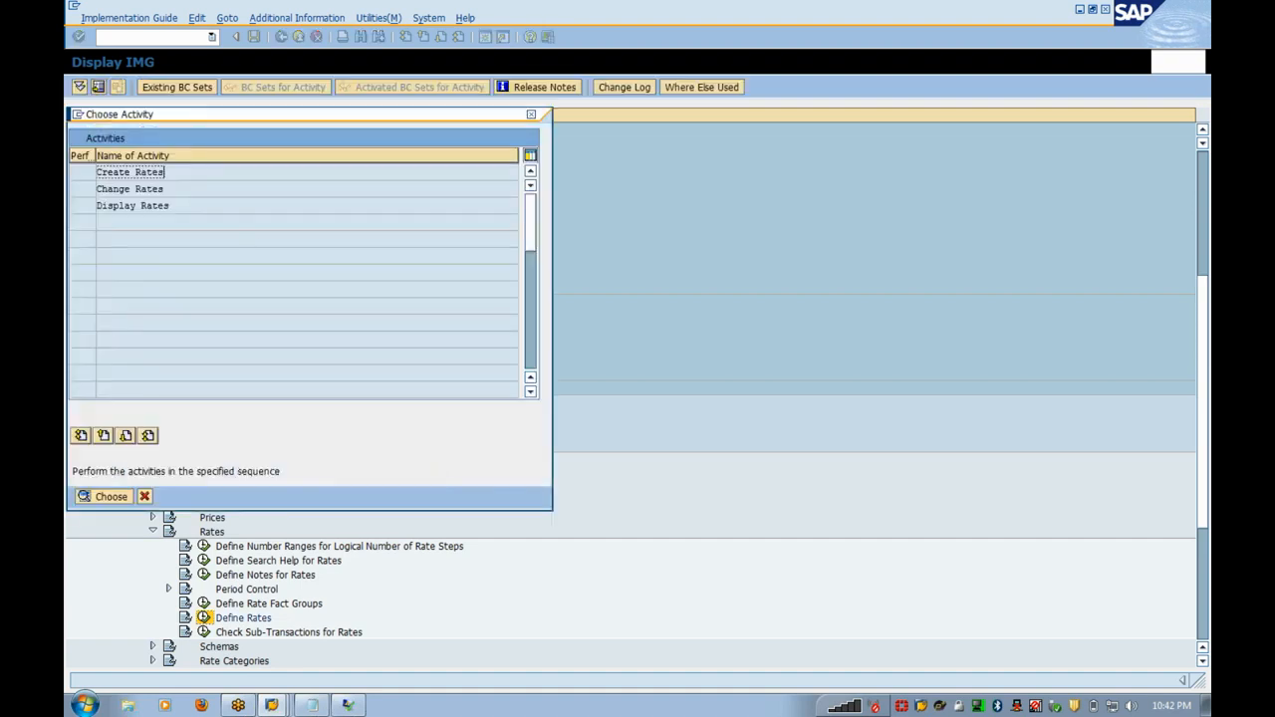
pyautogui.doubleClick(170, 173)
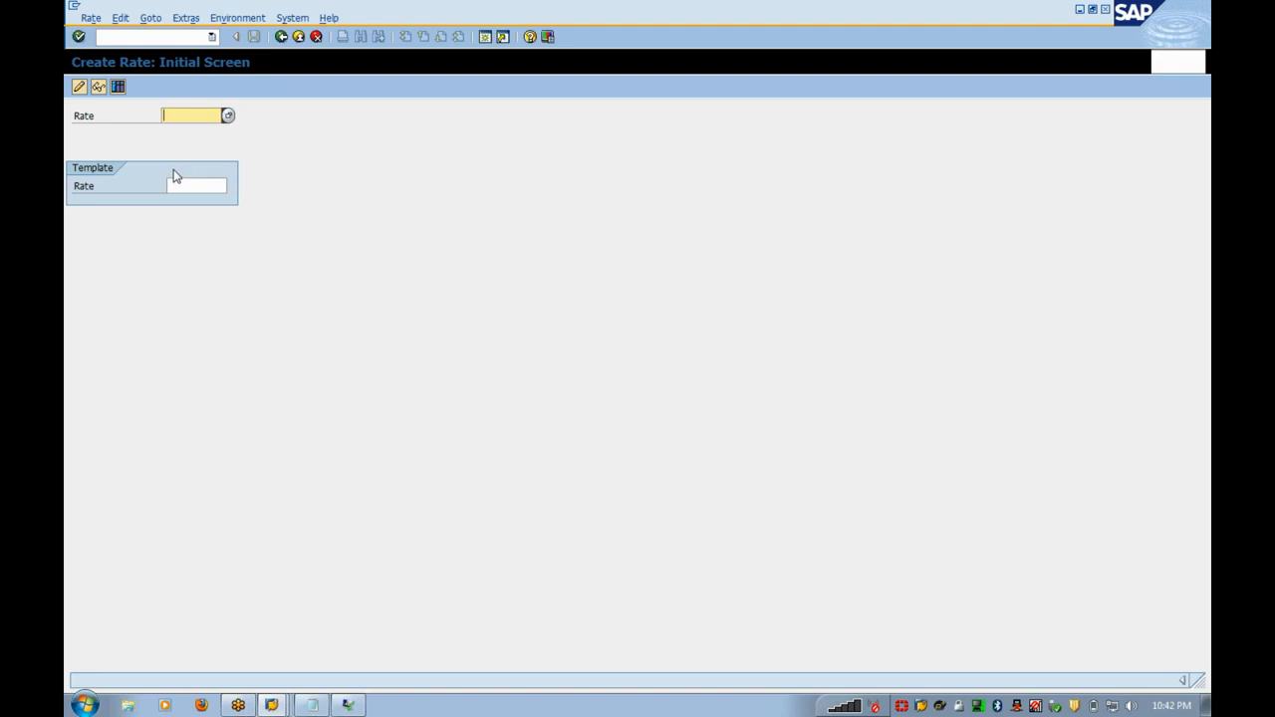
pyautogui.click(298, 40)
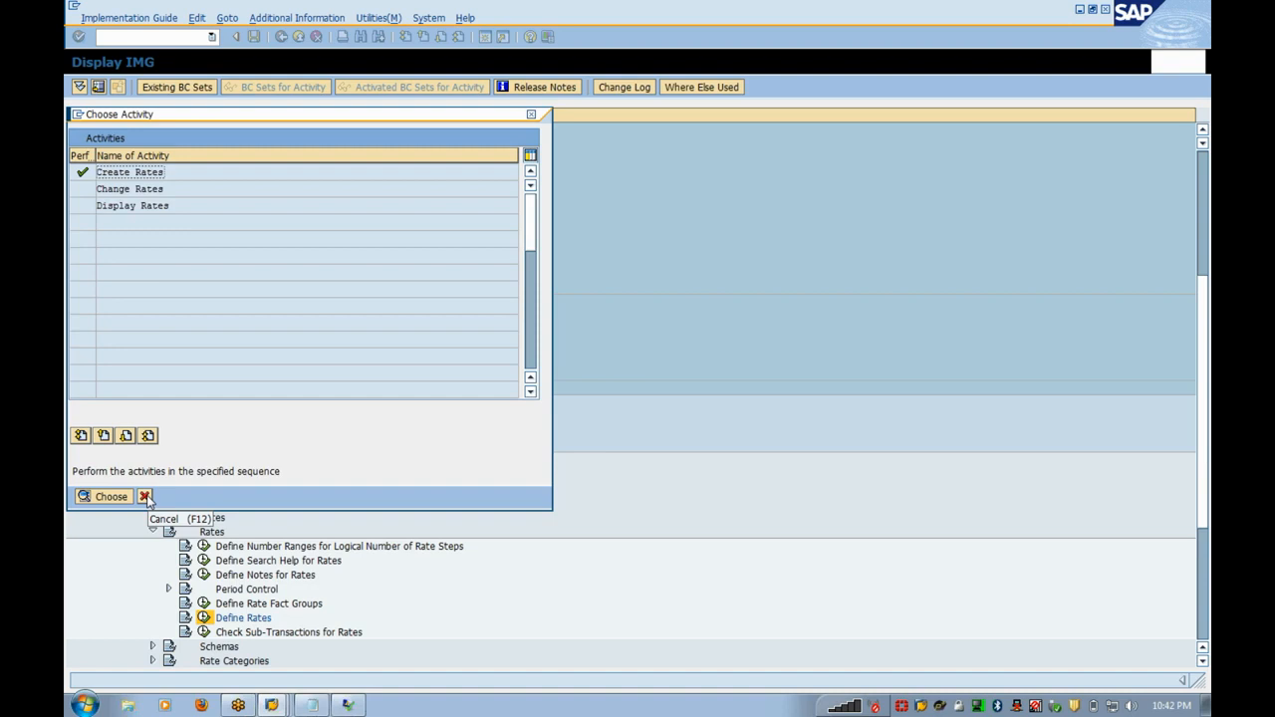
pyautogui.click(144, 497)
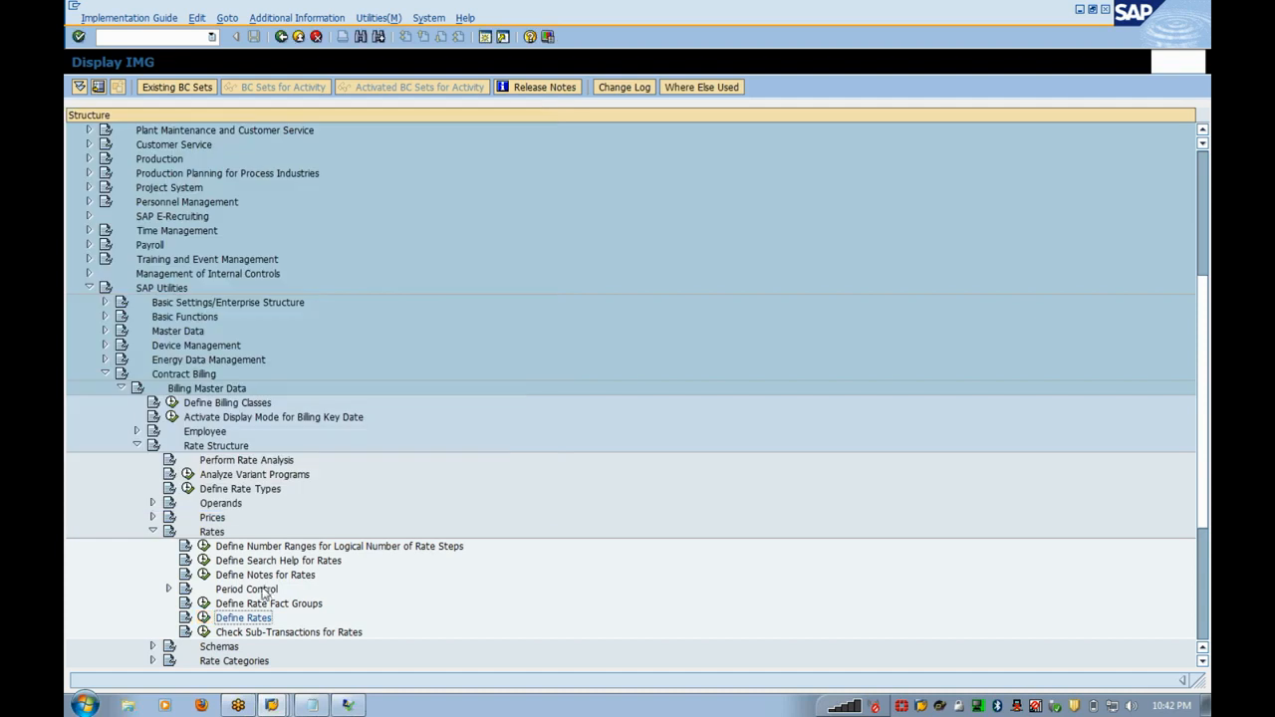
# - Reopen the Define Period Control table in the Rates section of the SAP Utilities rate structure customizing
pyautogui.press('Right')
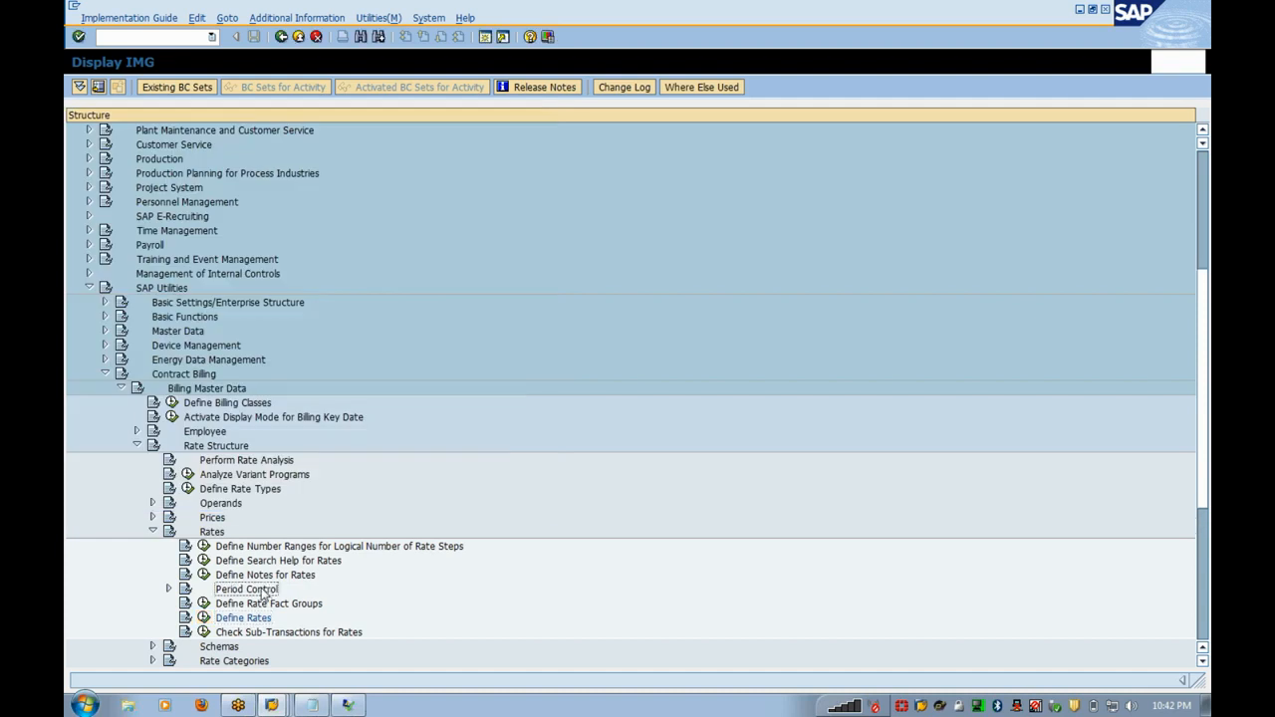
pyautogui.press('Down')
pyautogui.press('Down')
pyautogui.press('Down')
pyautogui.press('Down')
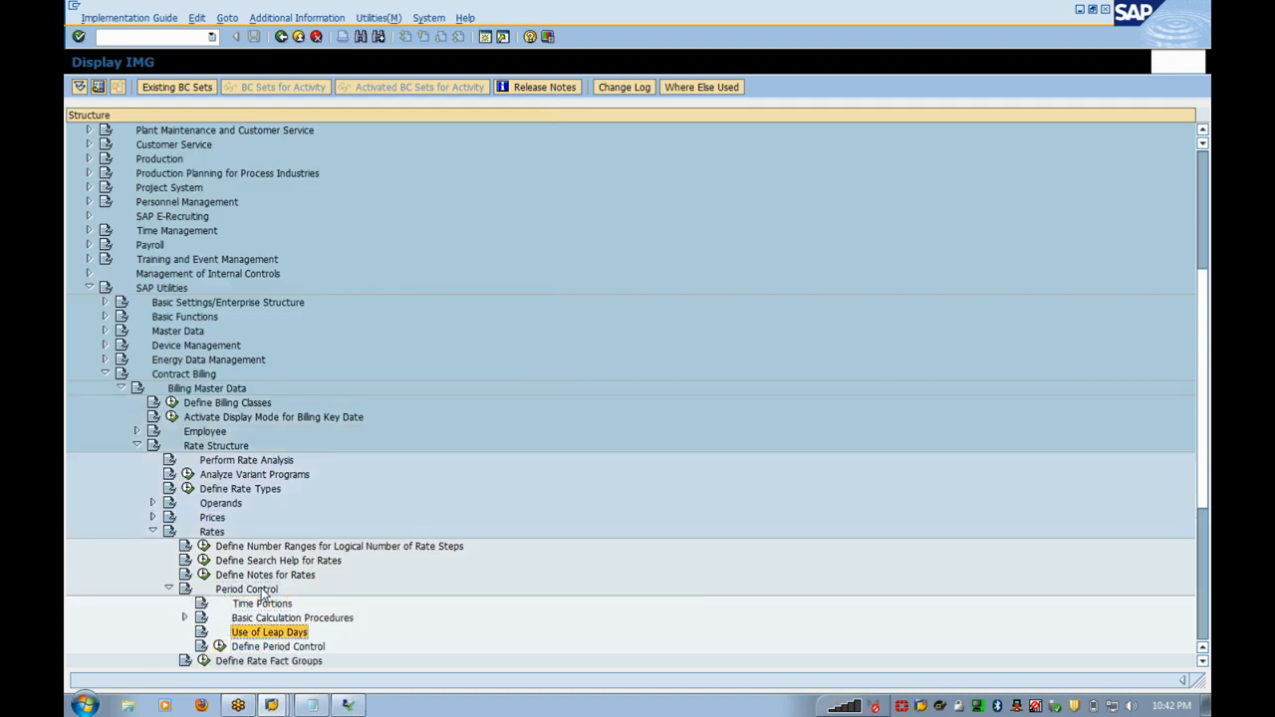
pyautogui.press('Left')
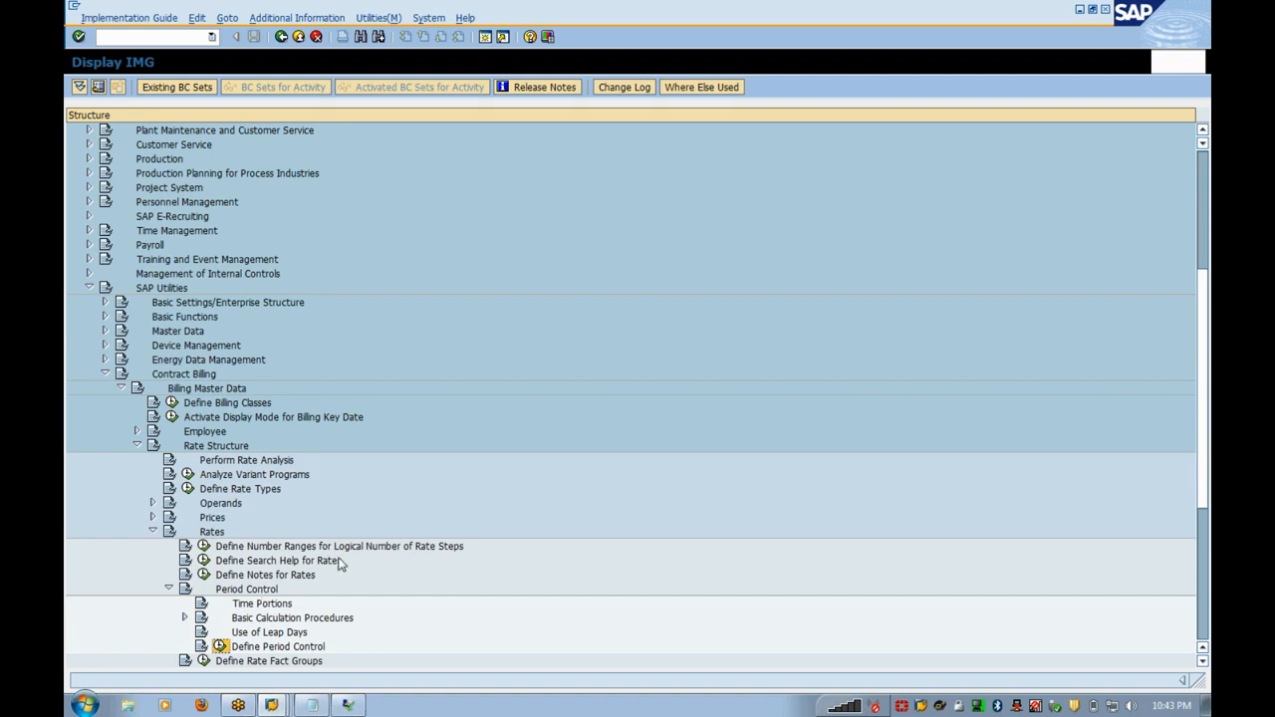
pyautogui.click(221, 647)
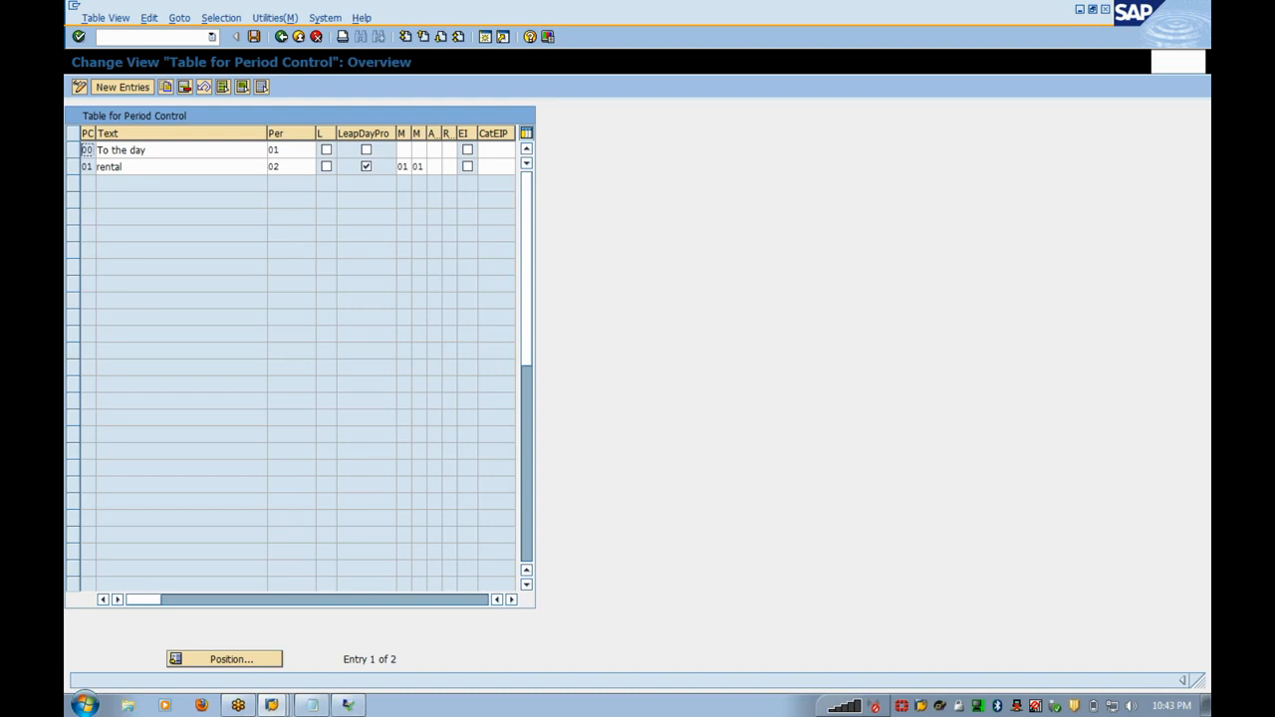
# - Set the rental entry's calculation procedure to 03 in the period control table
pyautogui.click(274, 167)
pyautogui.write('03')
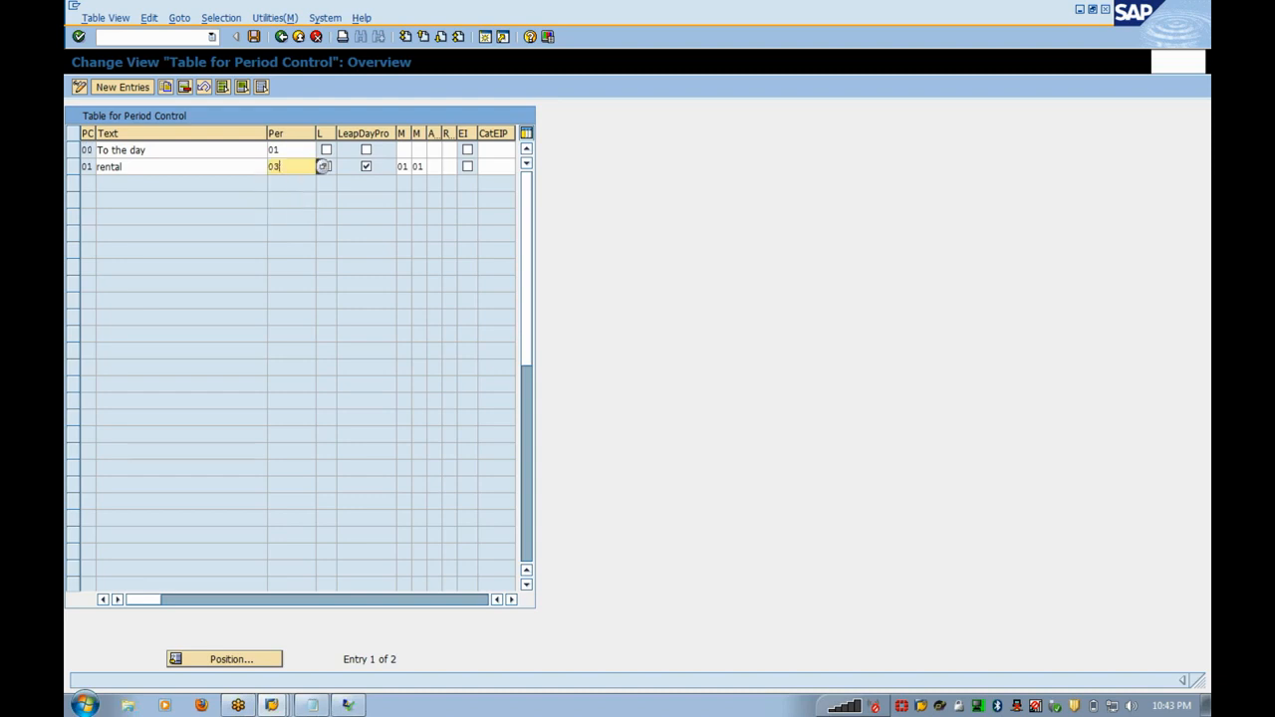
pyautogui.click(417, 166)
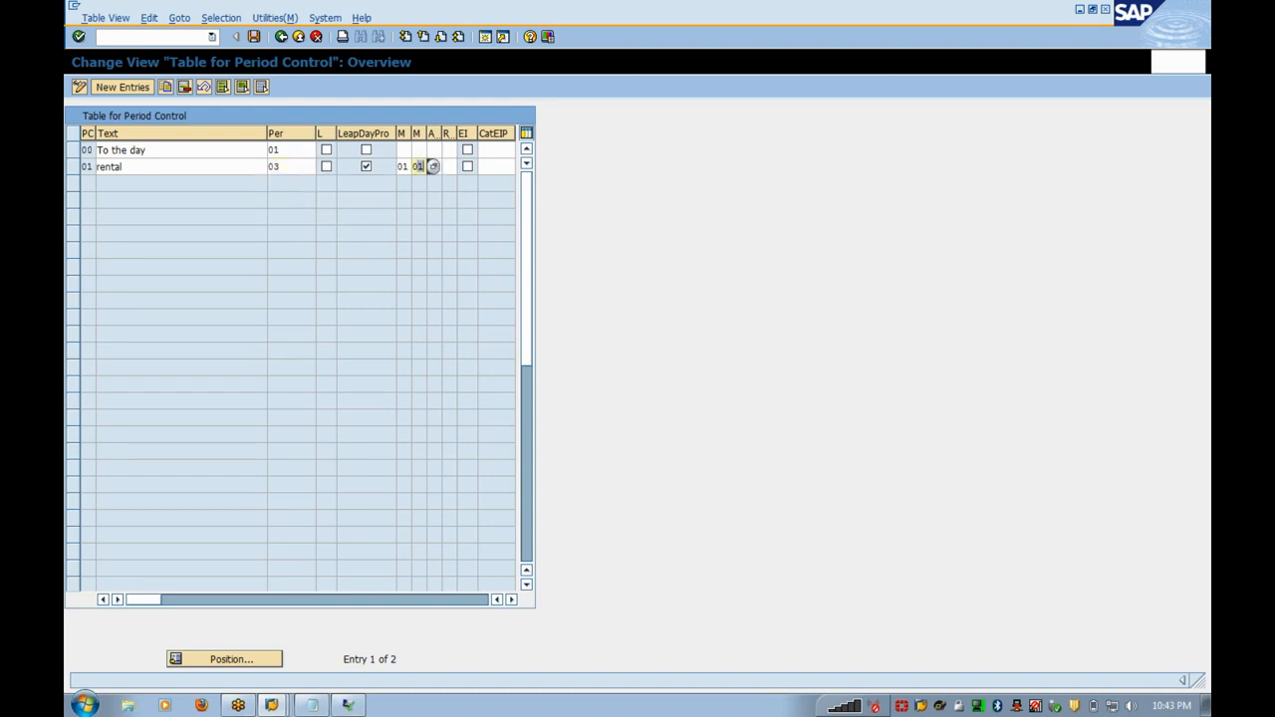